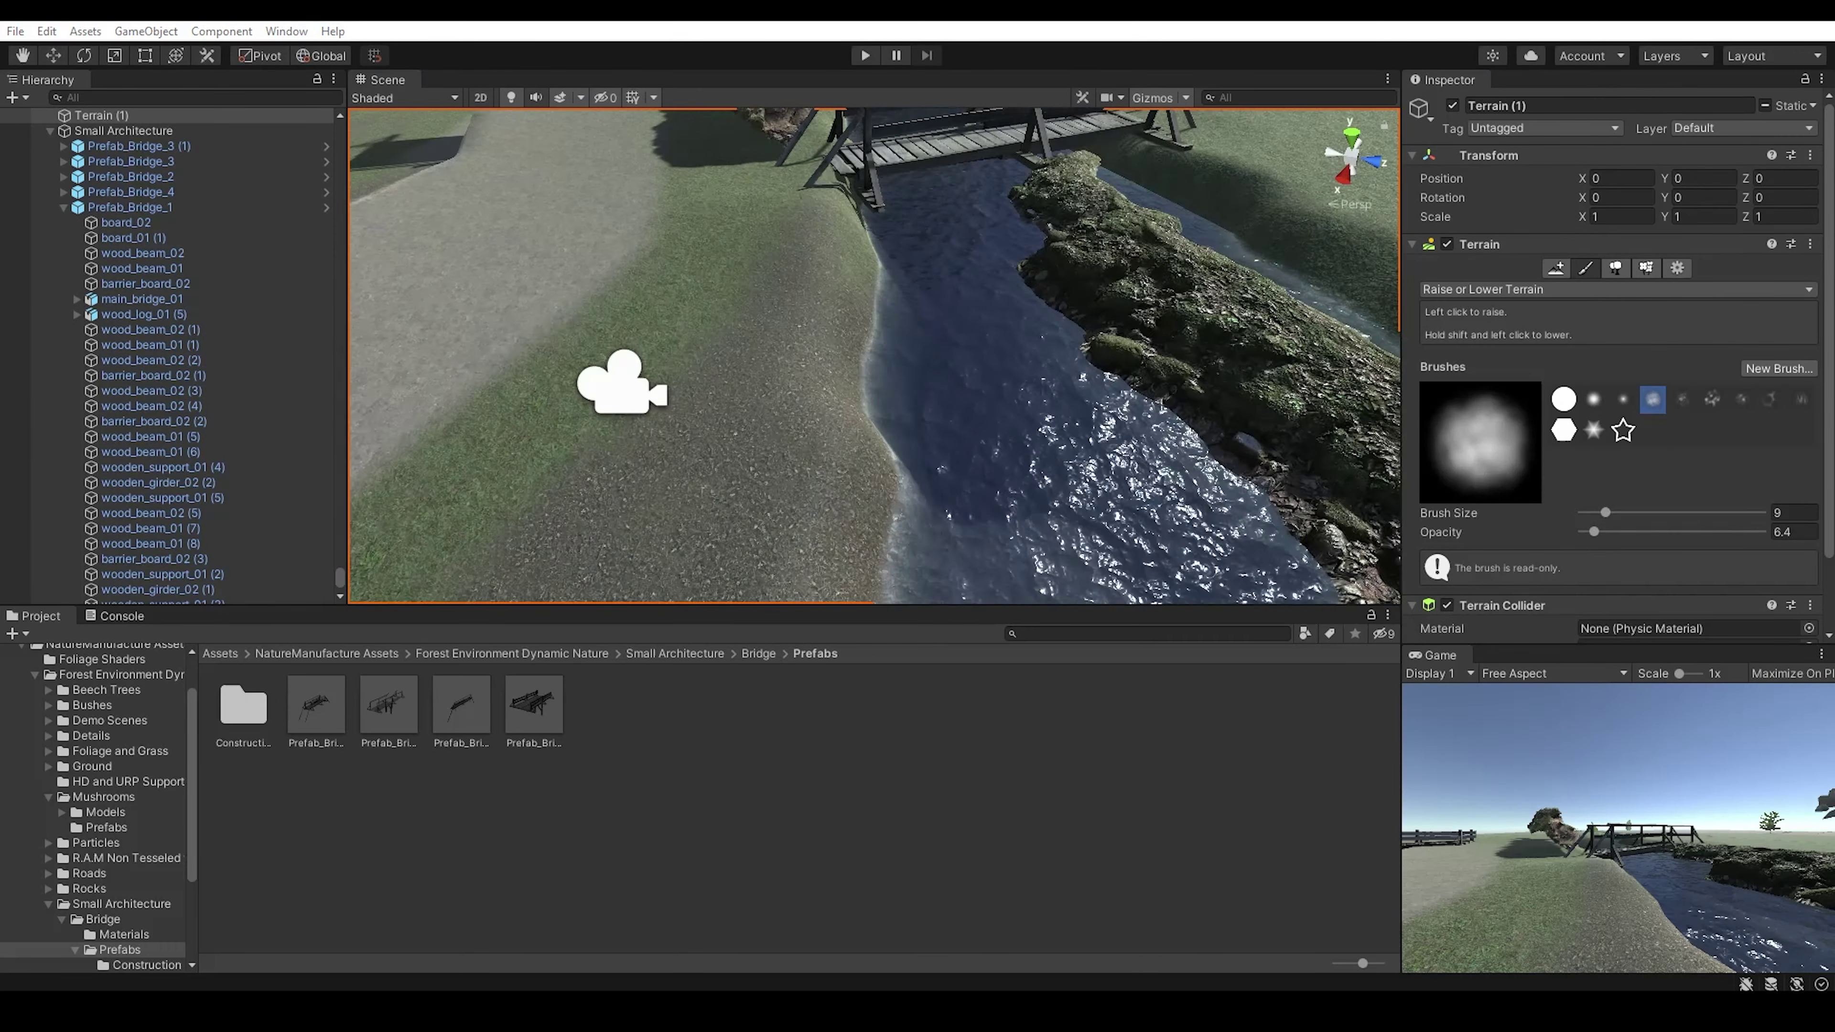
- Choose a terrain sculpting mode in the Terrain tools
left_click(1553, 288)
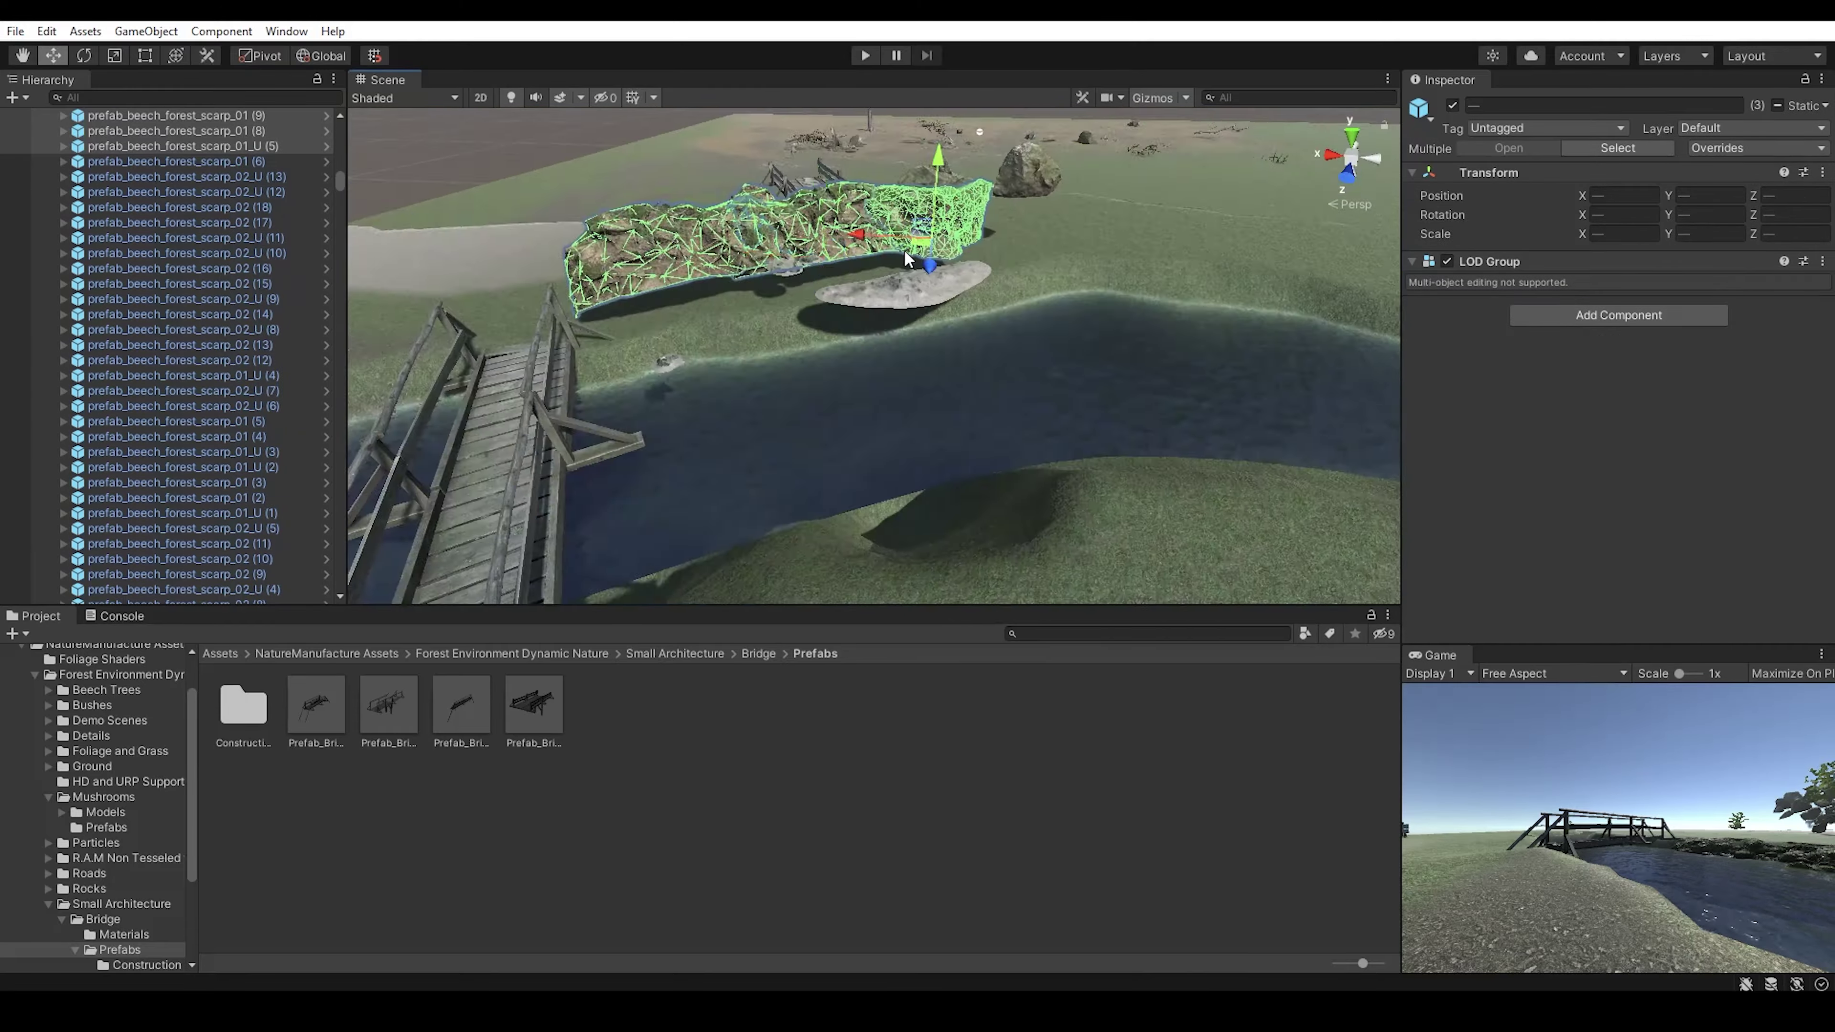
- Select and frame scarp rocks along the bank, then drag another scarp prefab beside the river
left_click(903, 250)
mouse_move(919, 300)
left_mouse_down("alt")
mouse_move(768, 503)
mouse_move(736, 410)
left_mouse_up("alt")
left_click(737, 410)
key("f")
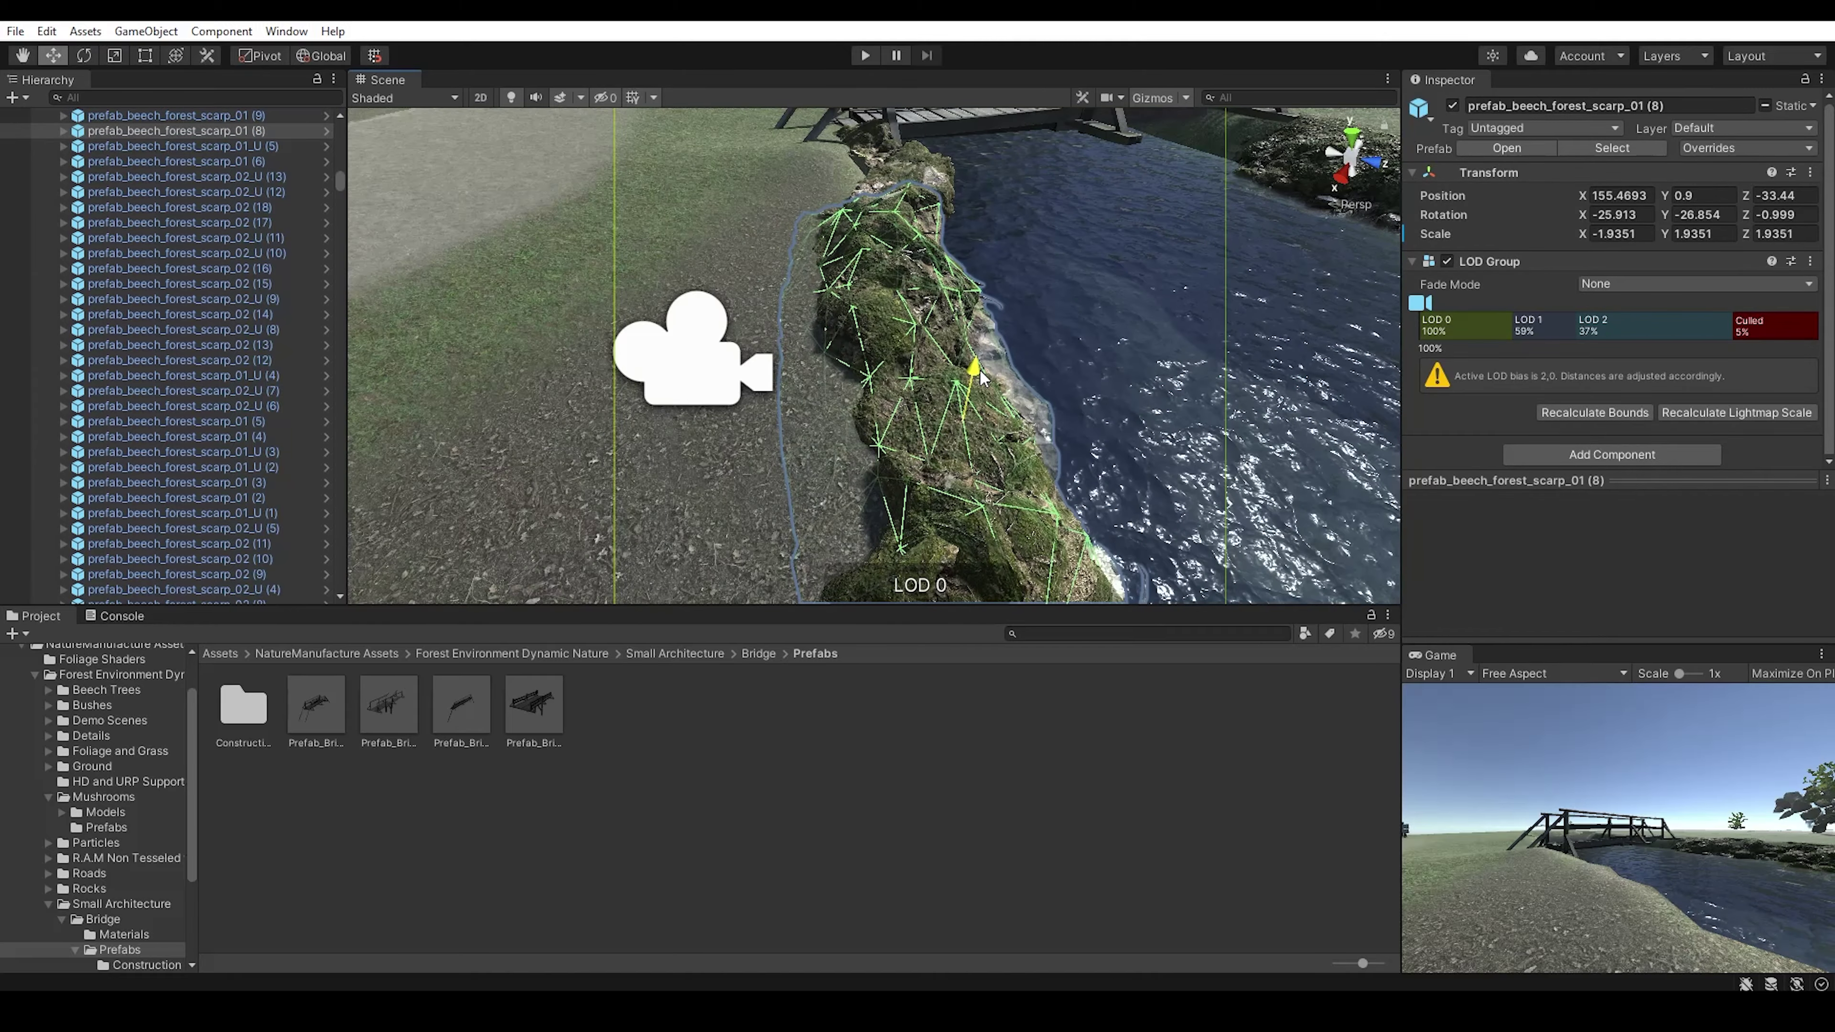
scroll(1060, 346, "down", 3)
left_click_drag(1060, 346, 1097, 415, "alt")
left_click(1097, 415)
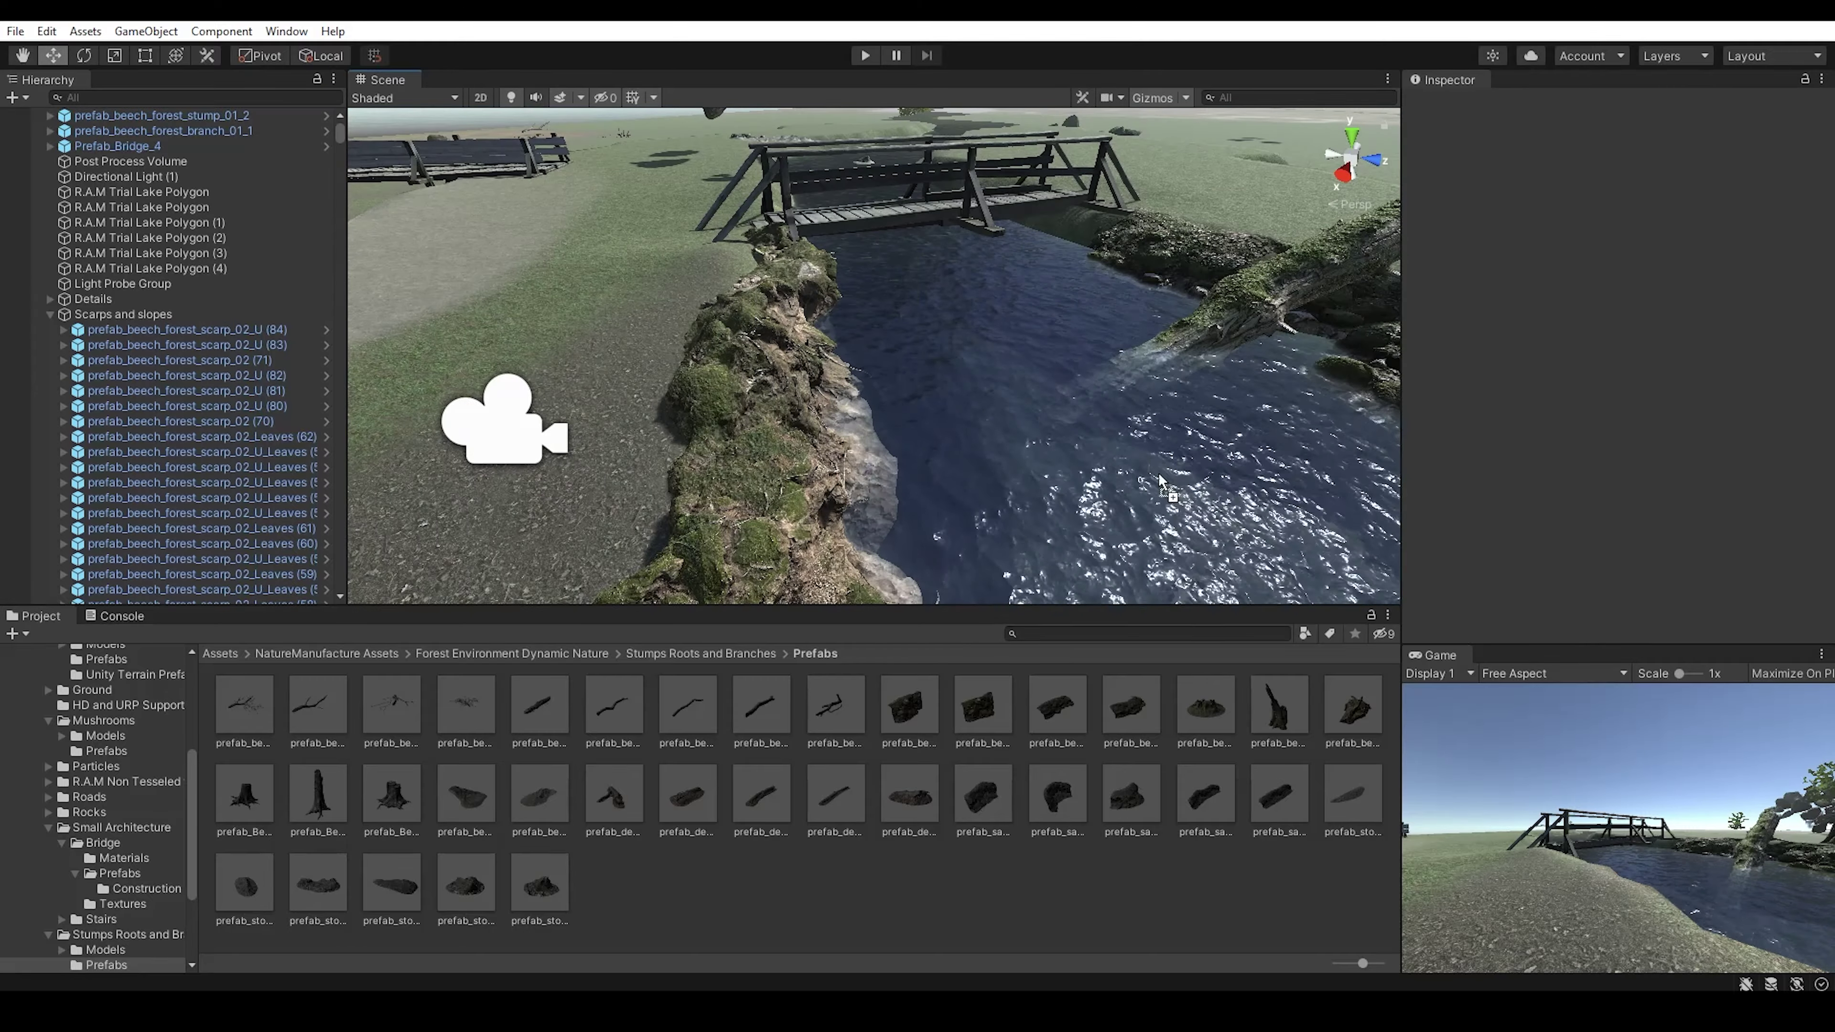
left_click_drag(1190, 725, 532, 389)
key("f")
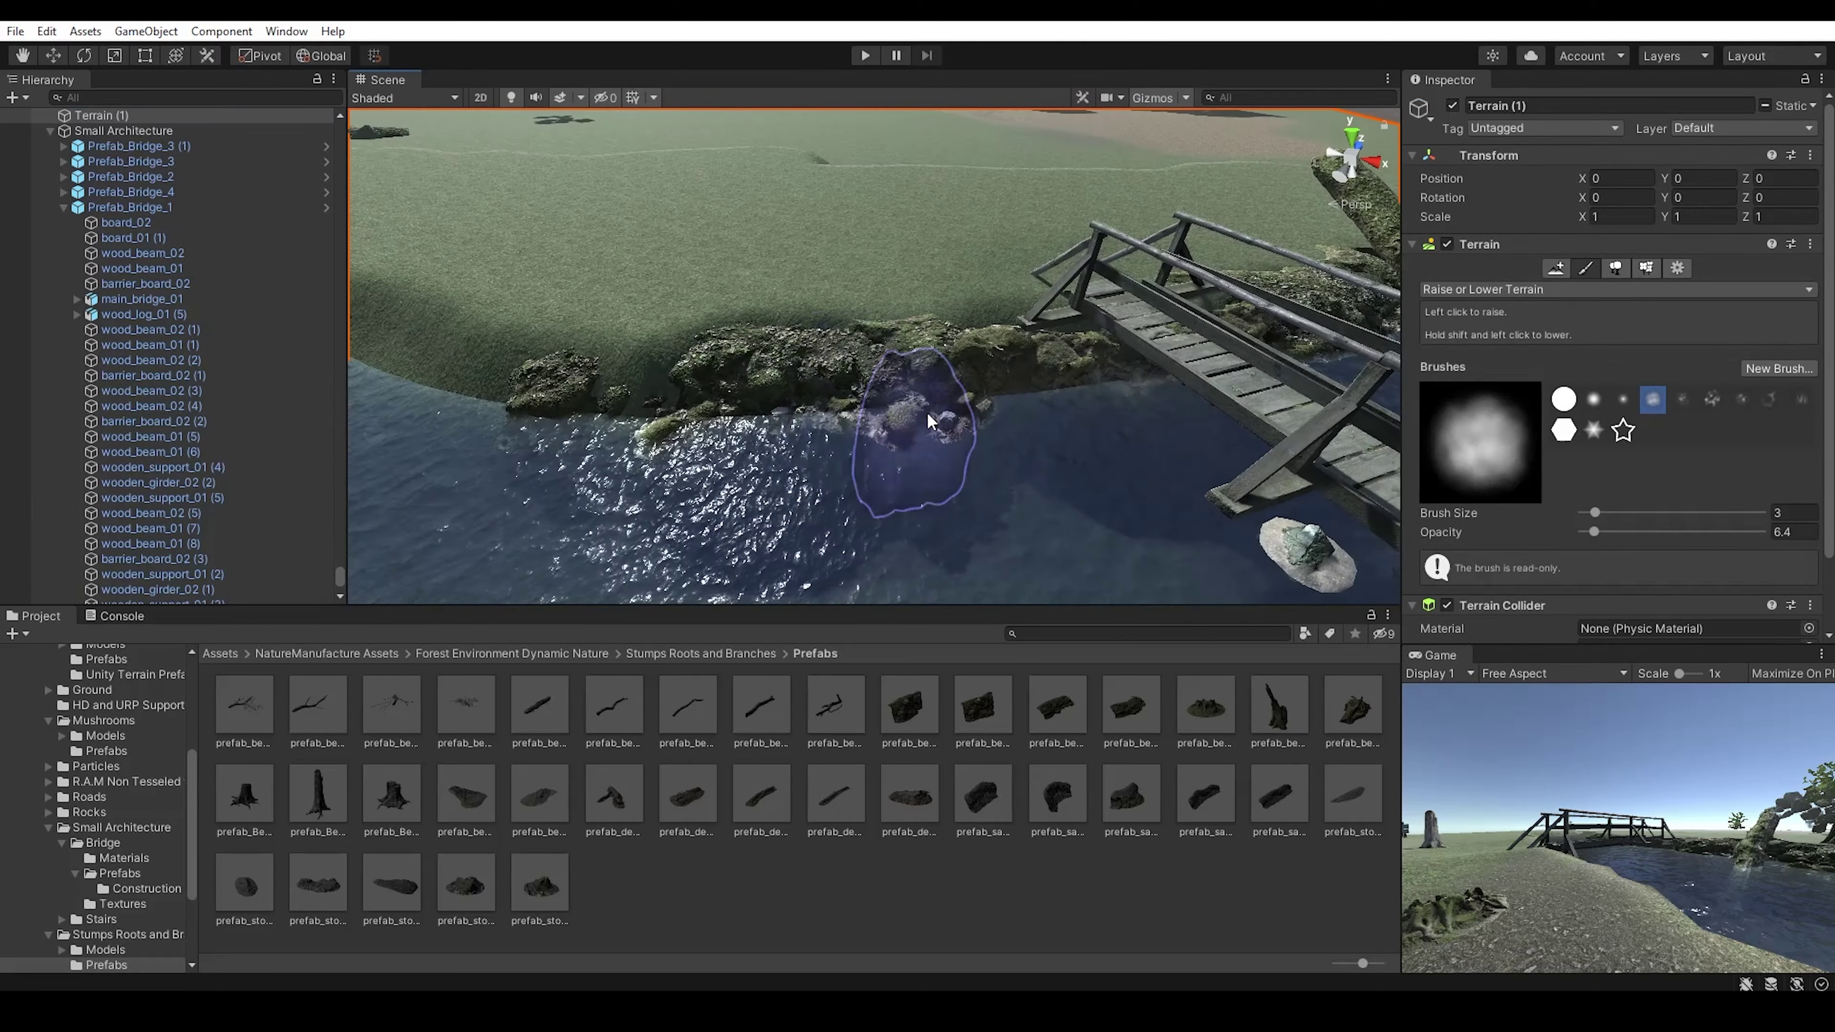
- Review the stamped hill from several angles and switch the terrain brush to Smooth Height
left_click_drag(928, 421, 680, 372, "alt")
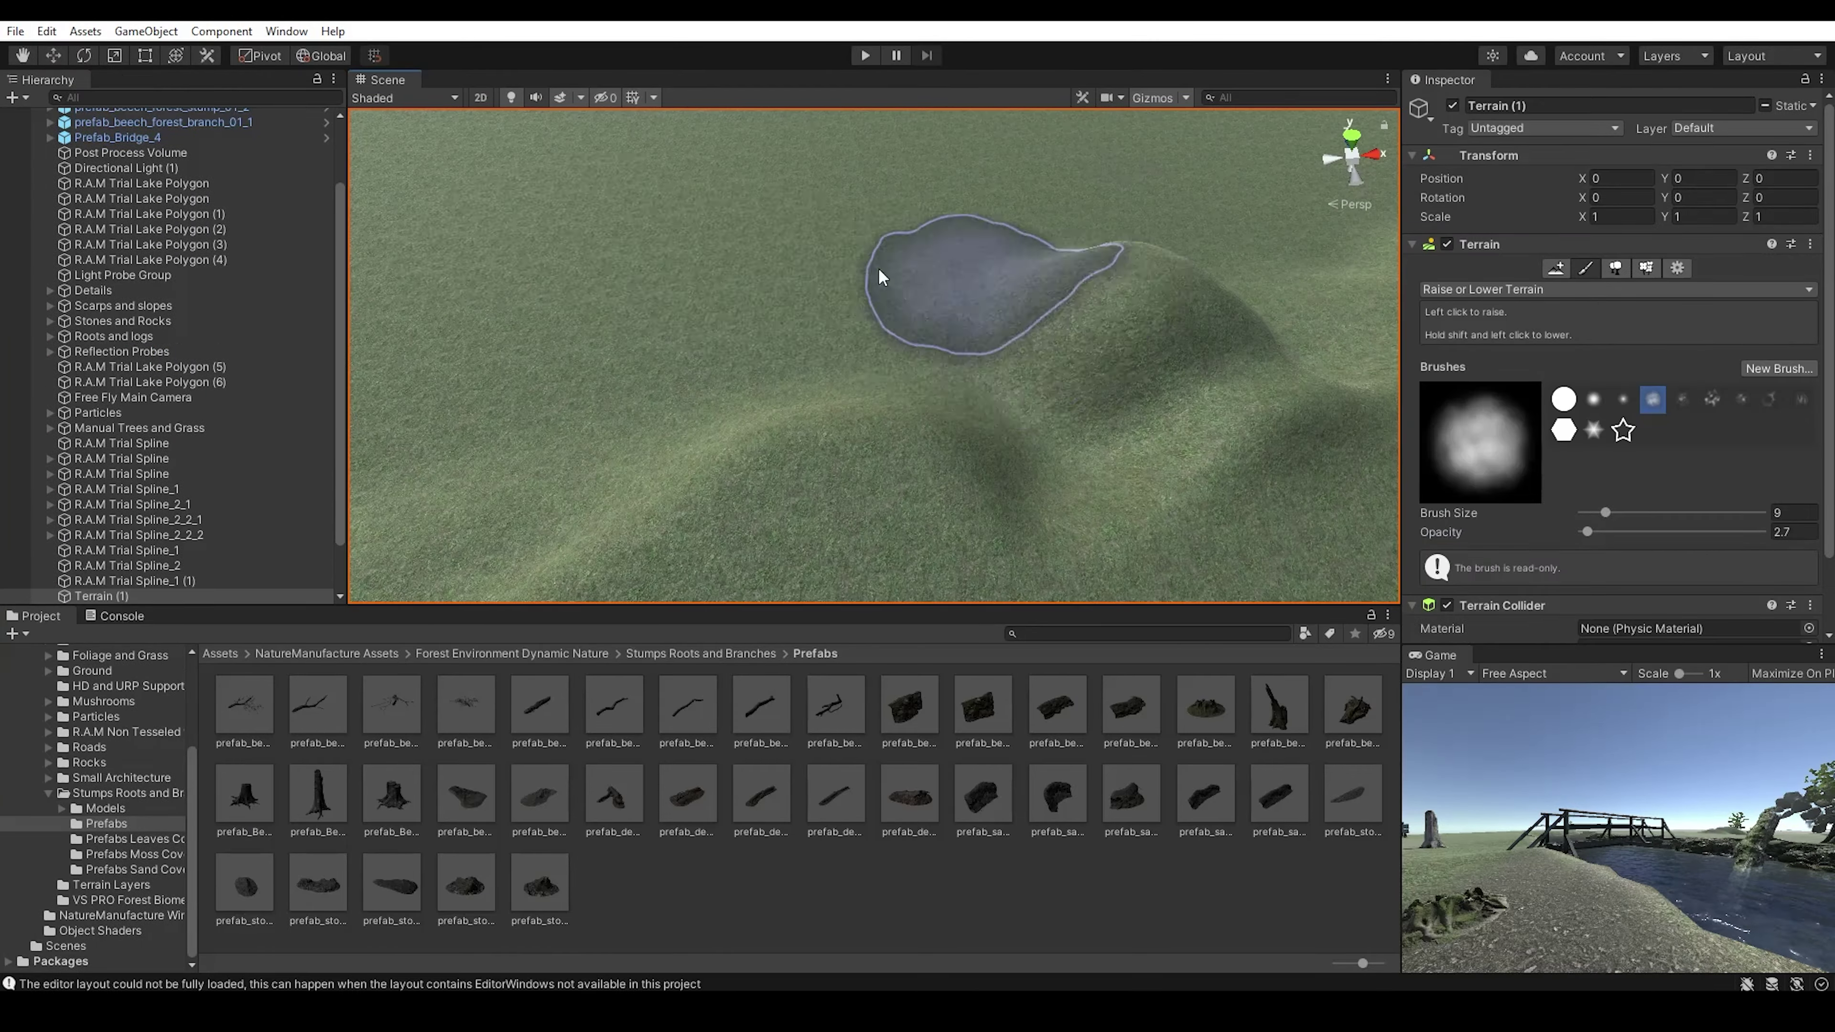
left_click_drag(940, 419, 866, 542, "alt")
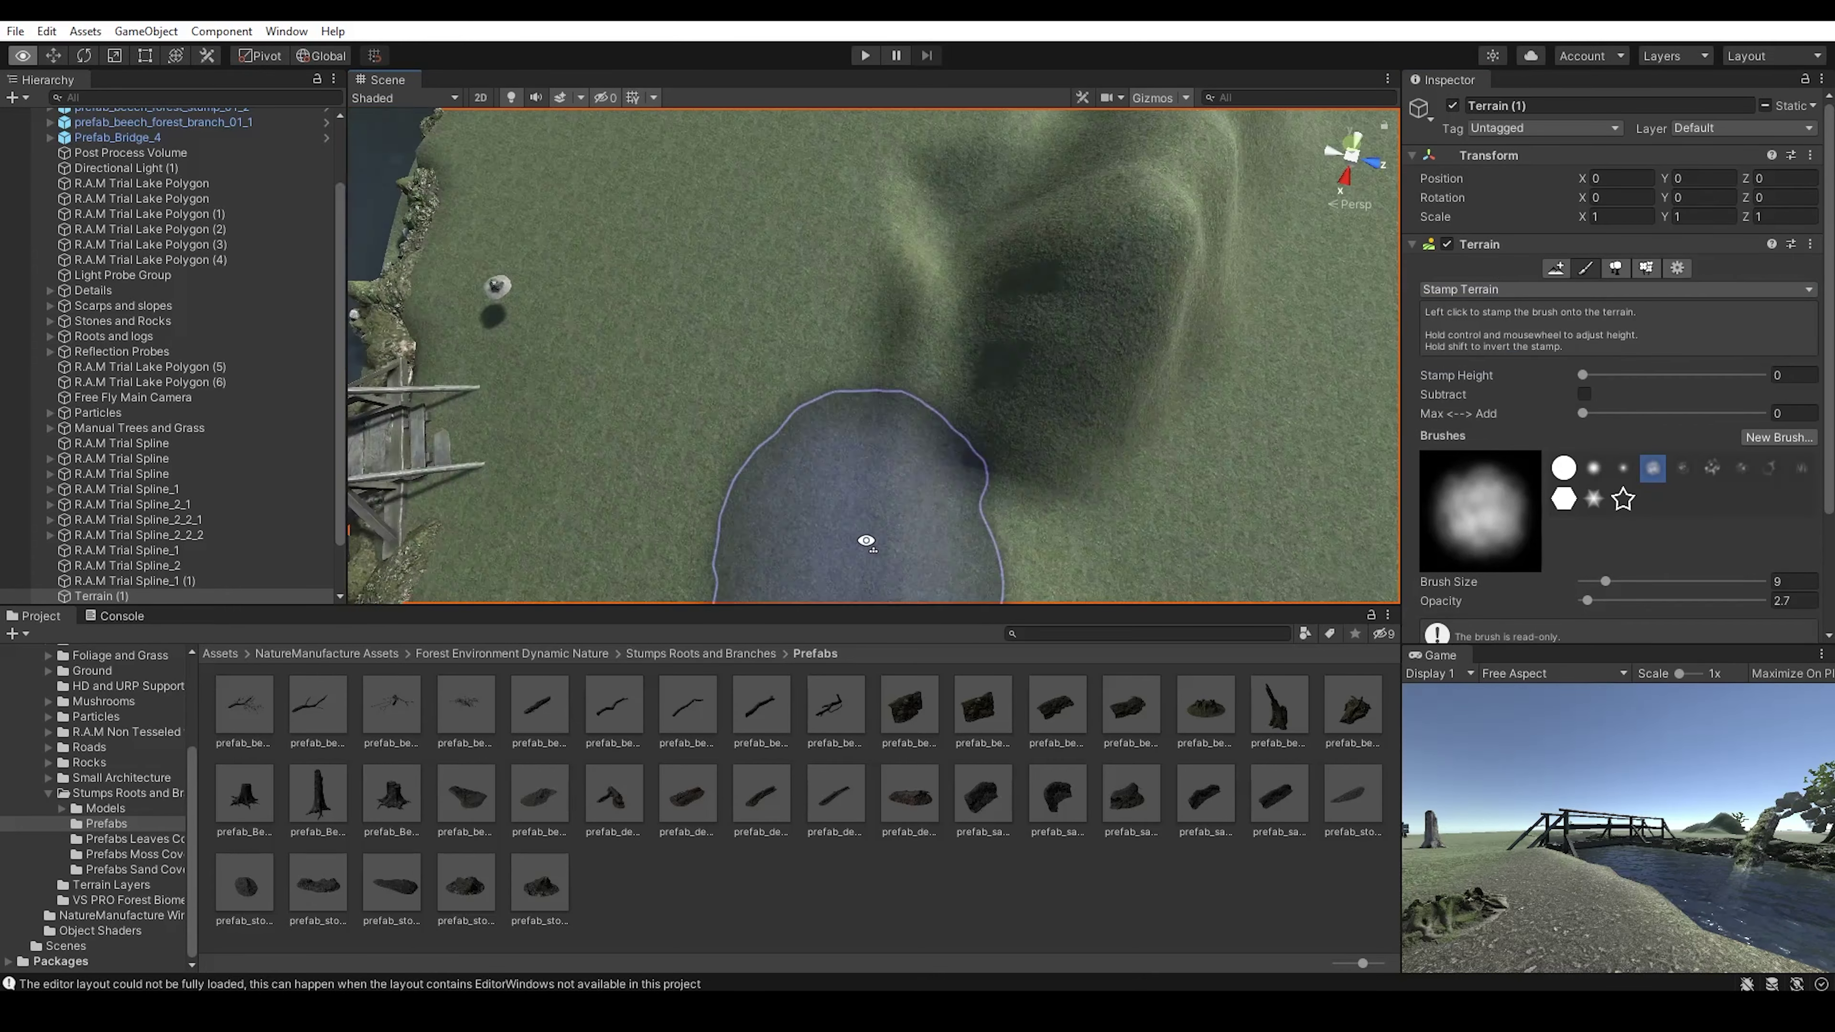
left_click_drag(1031, 298, 1001, 342, "alt")
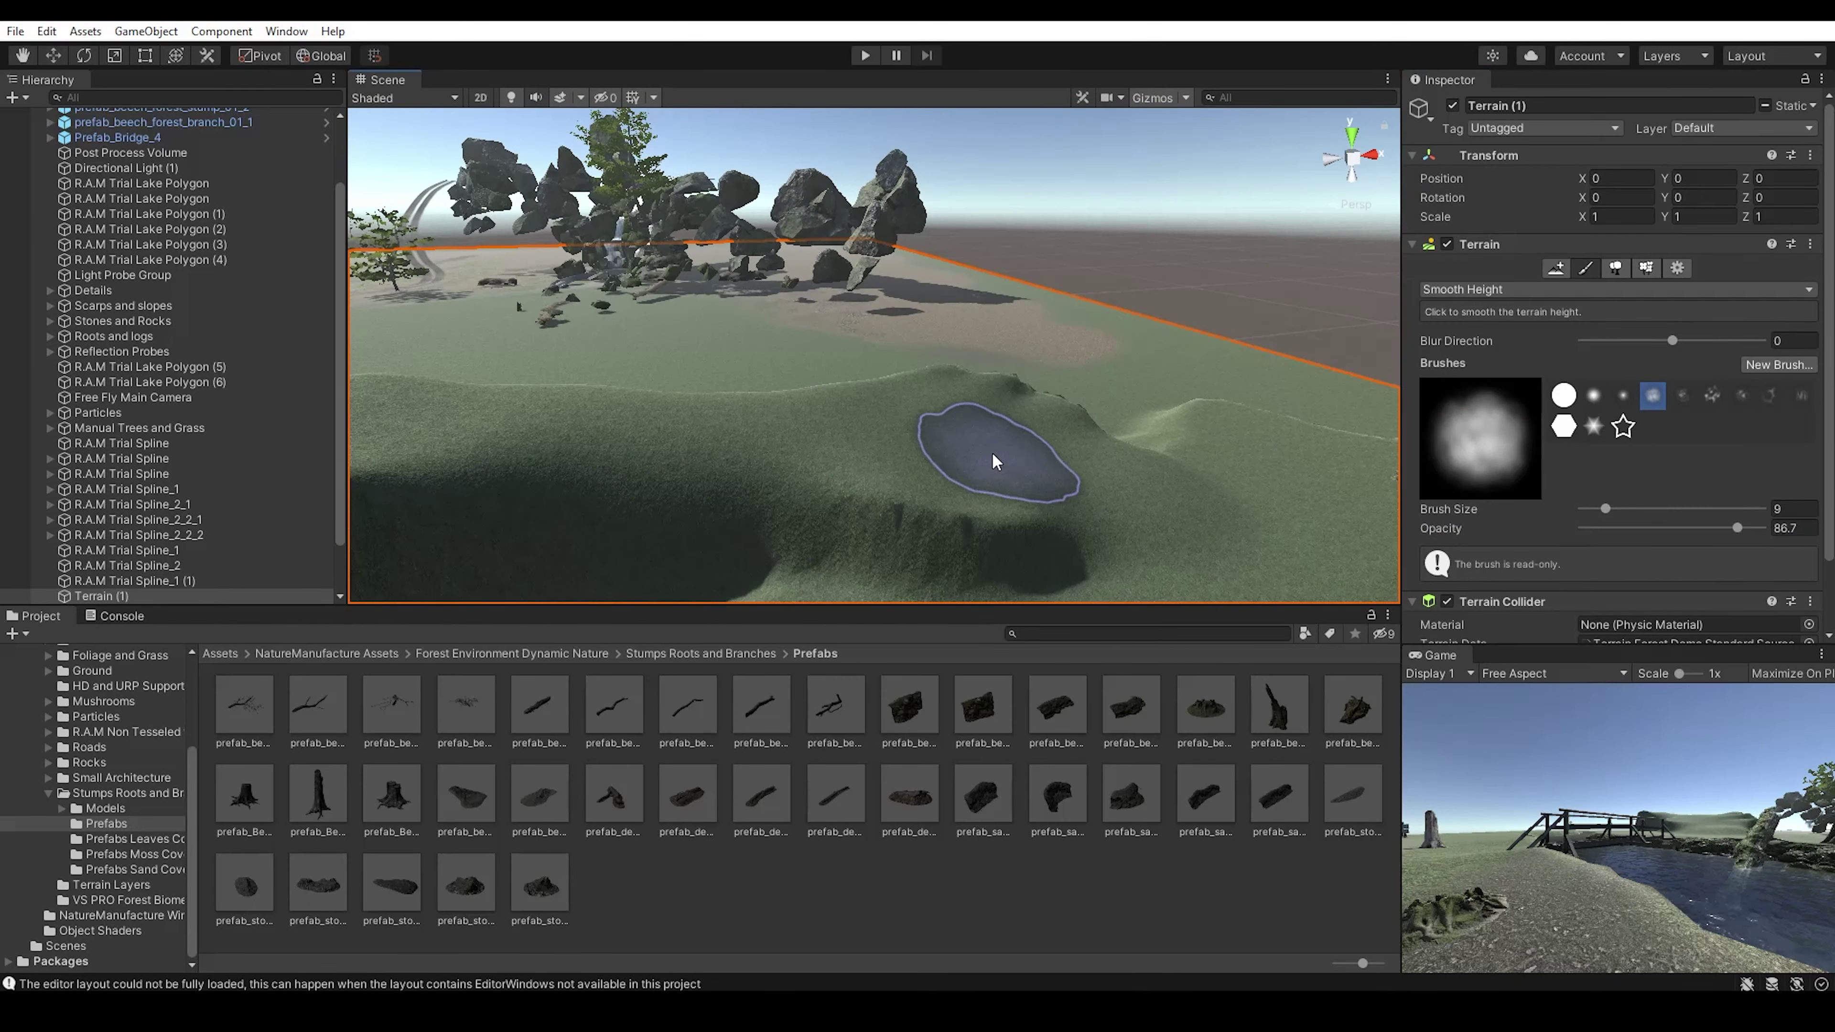
right_click_drag(621, 294, 1362, 456)
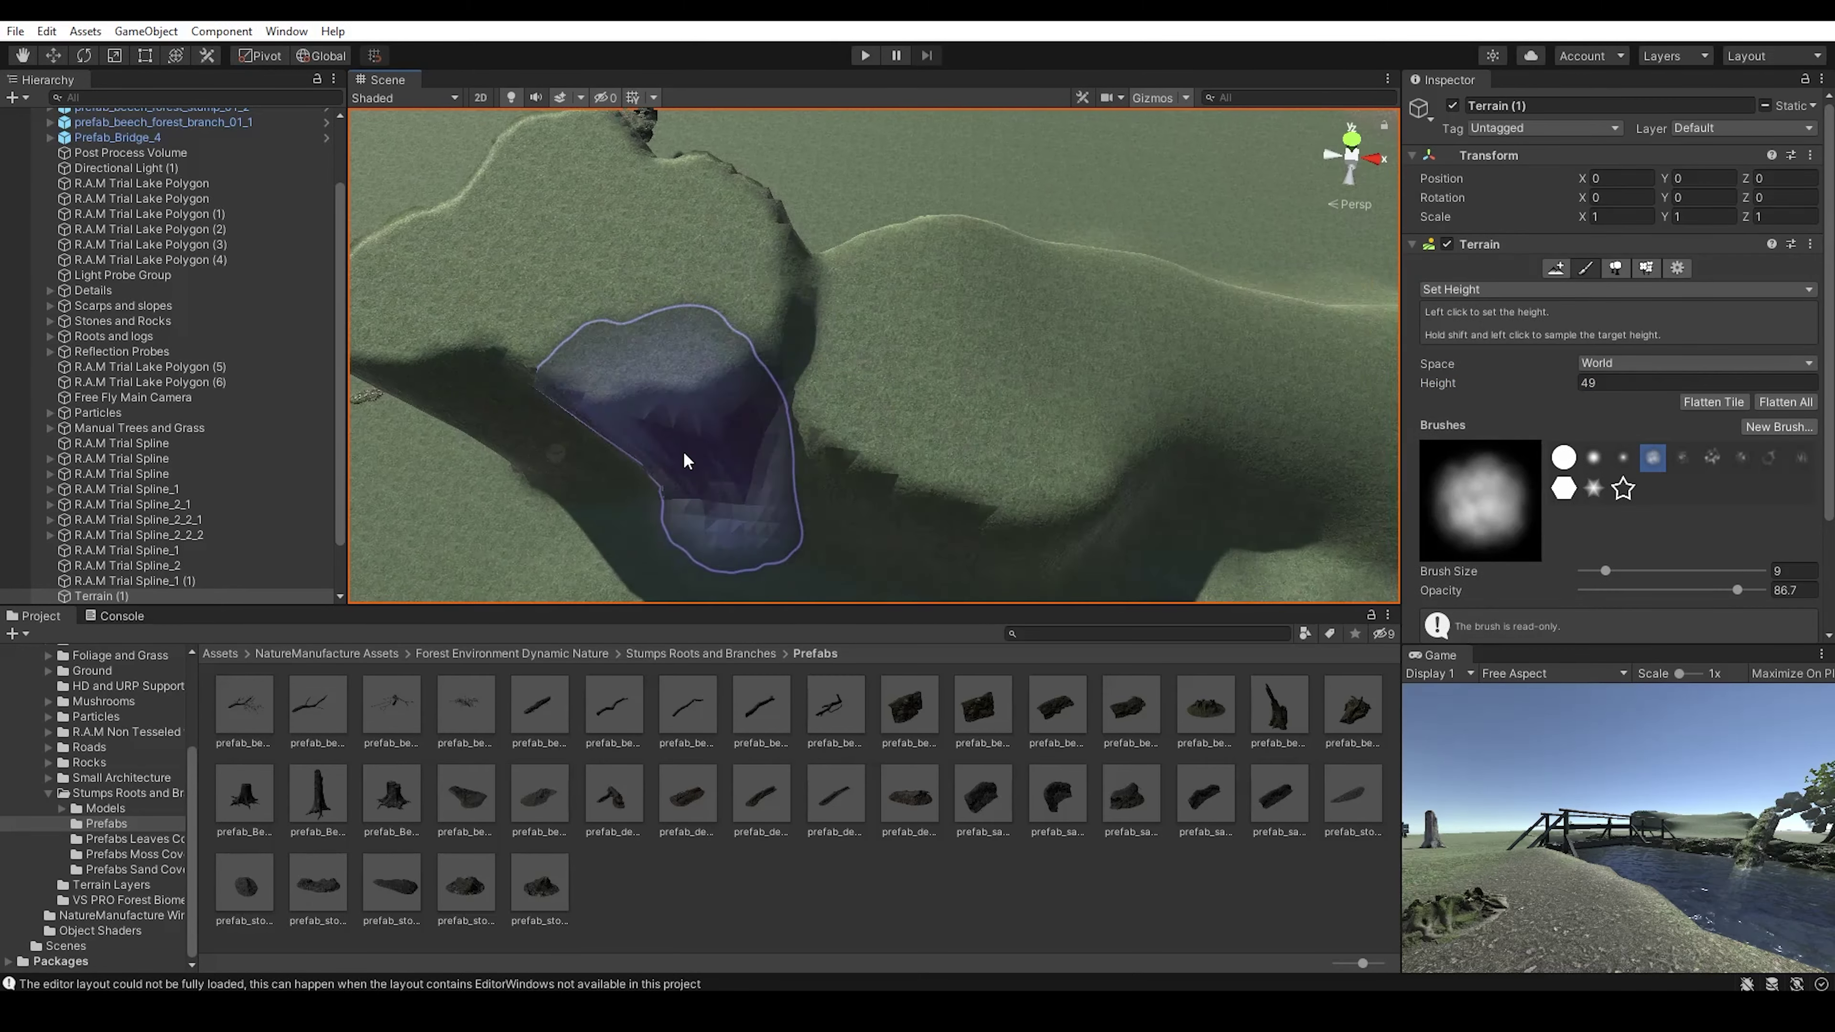
left_click(1589, 290)
left_click(1481, 400)
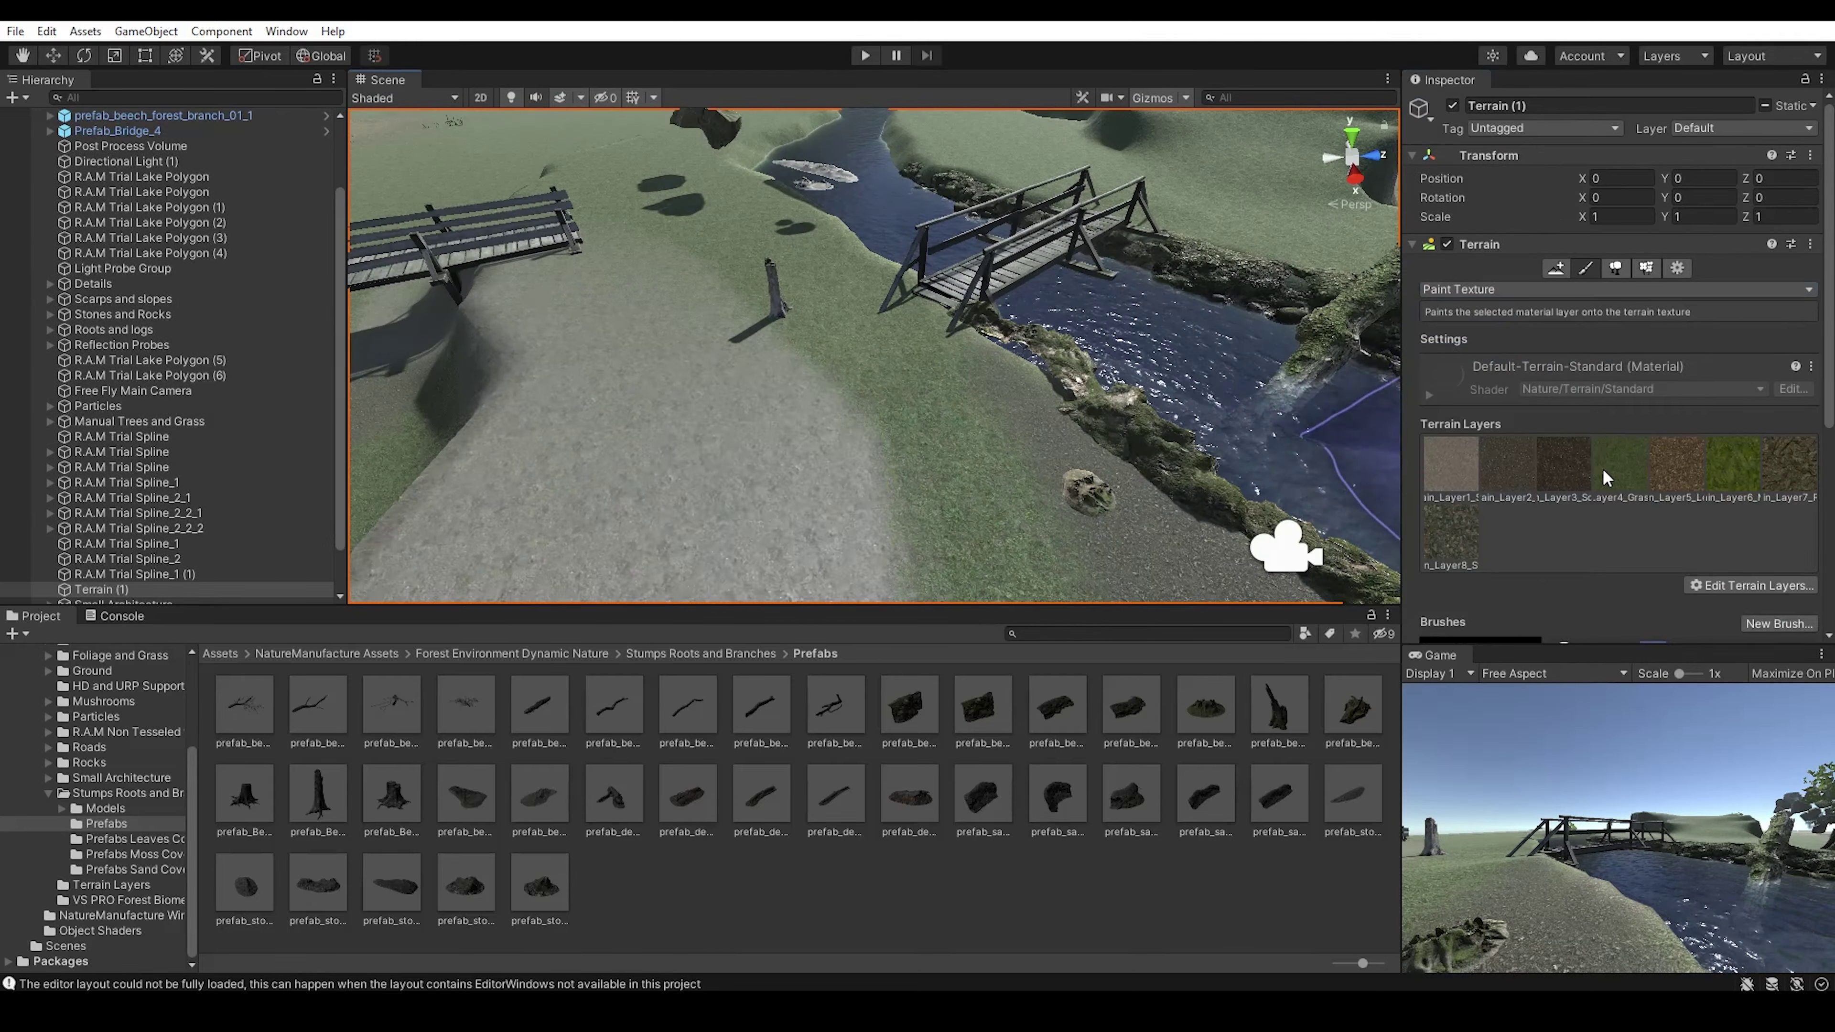
scroll(1604, 468, "down", 3)
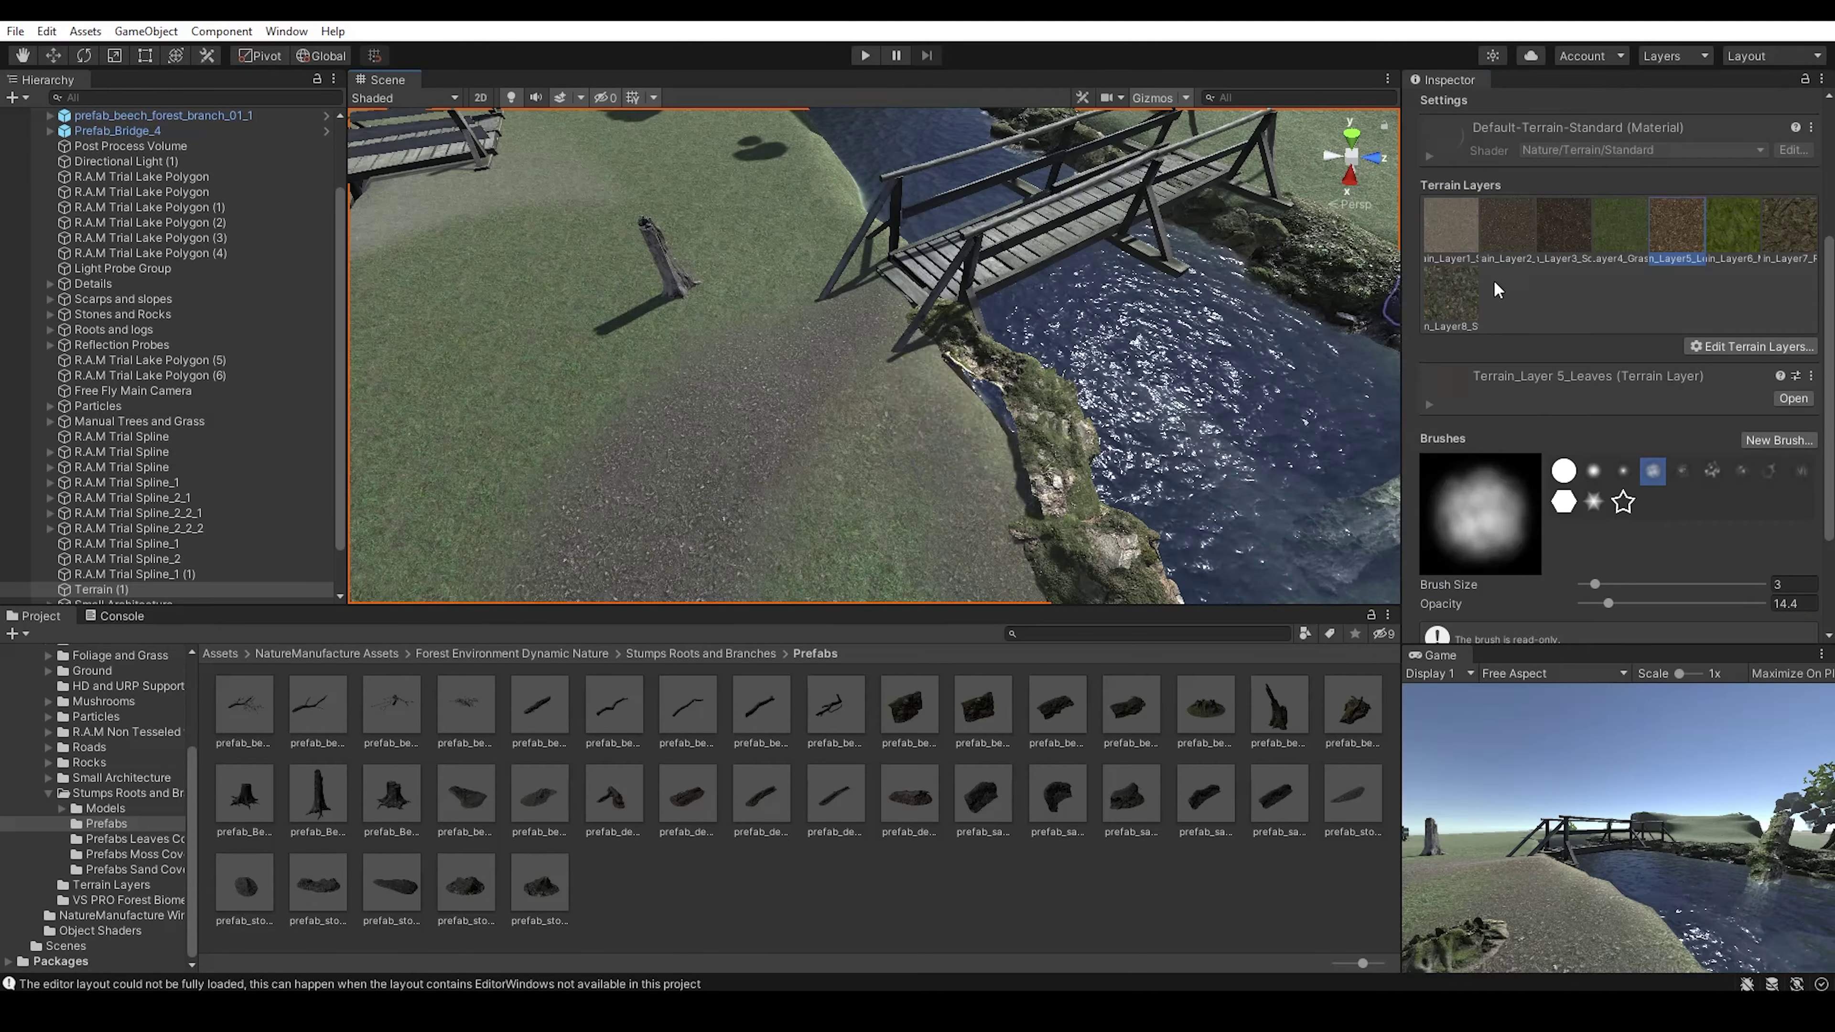
- Pick the Layer 5_Leaves texture for painting, then select and frame a road mesh piece
left_click(872, 357)
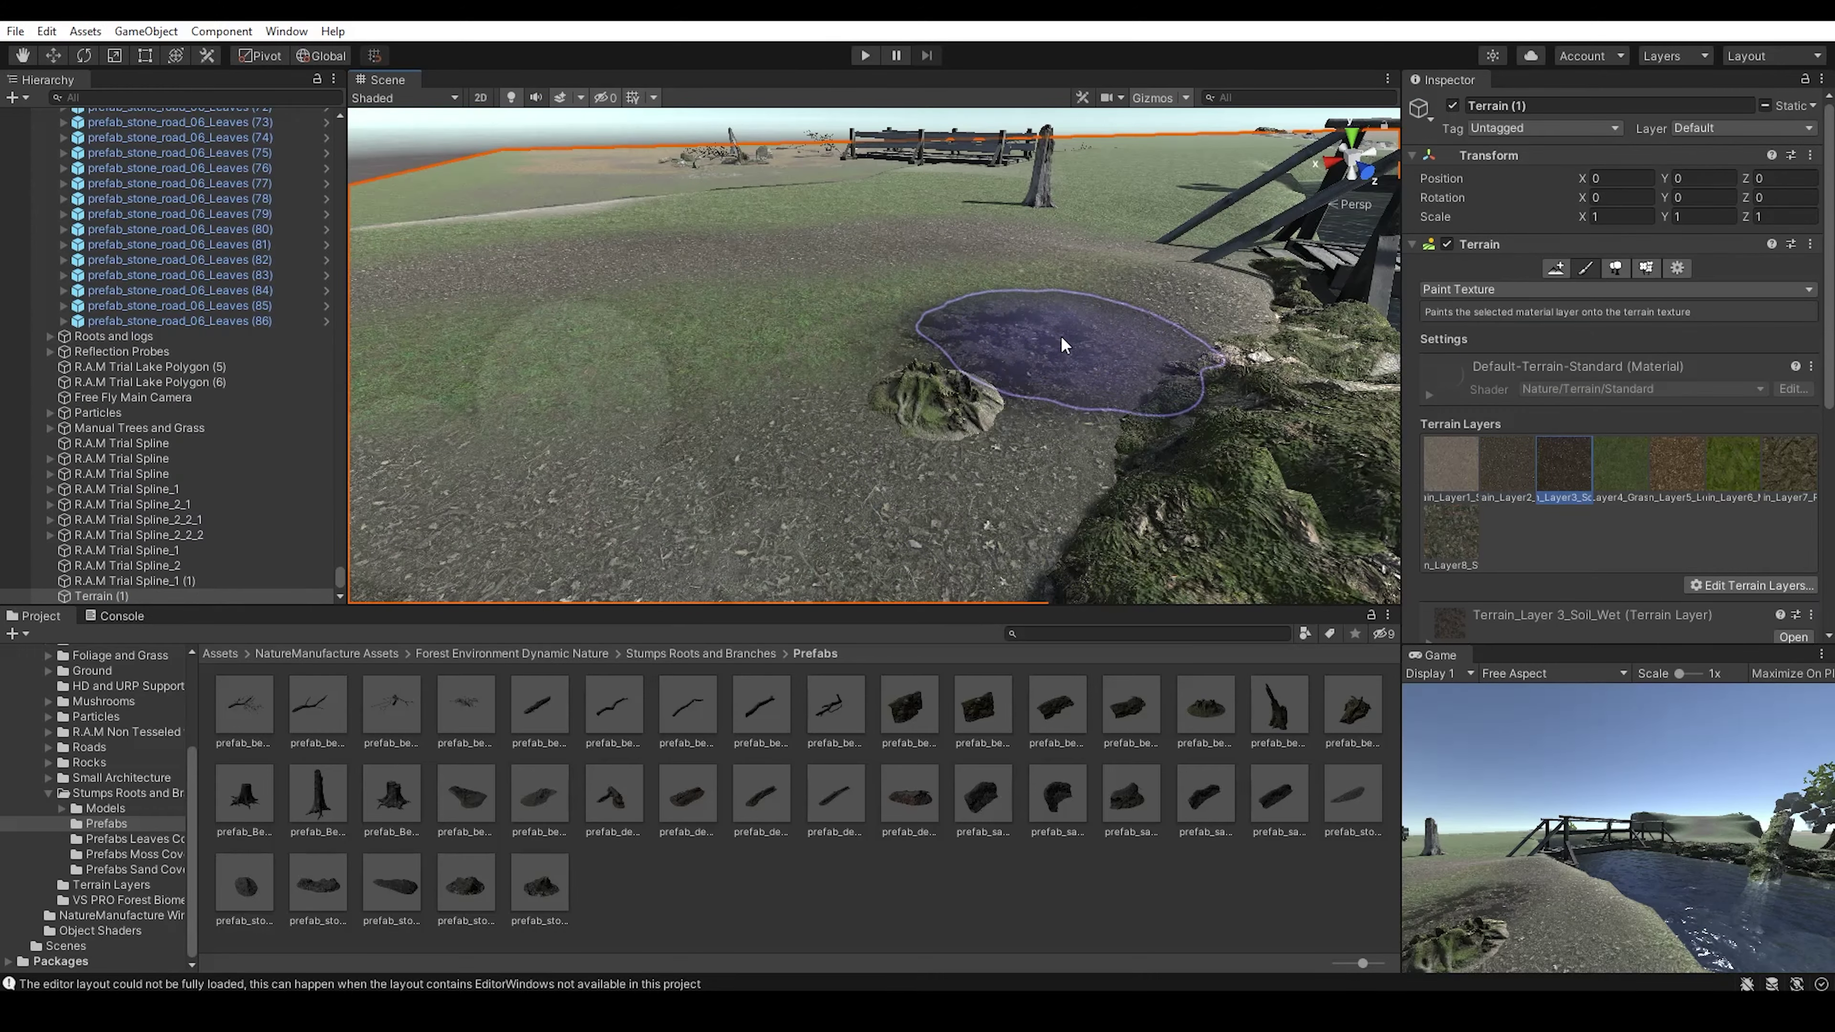
left_click(1695, 476)
scroll(1695, 477, "down", 5)
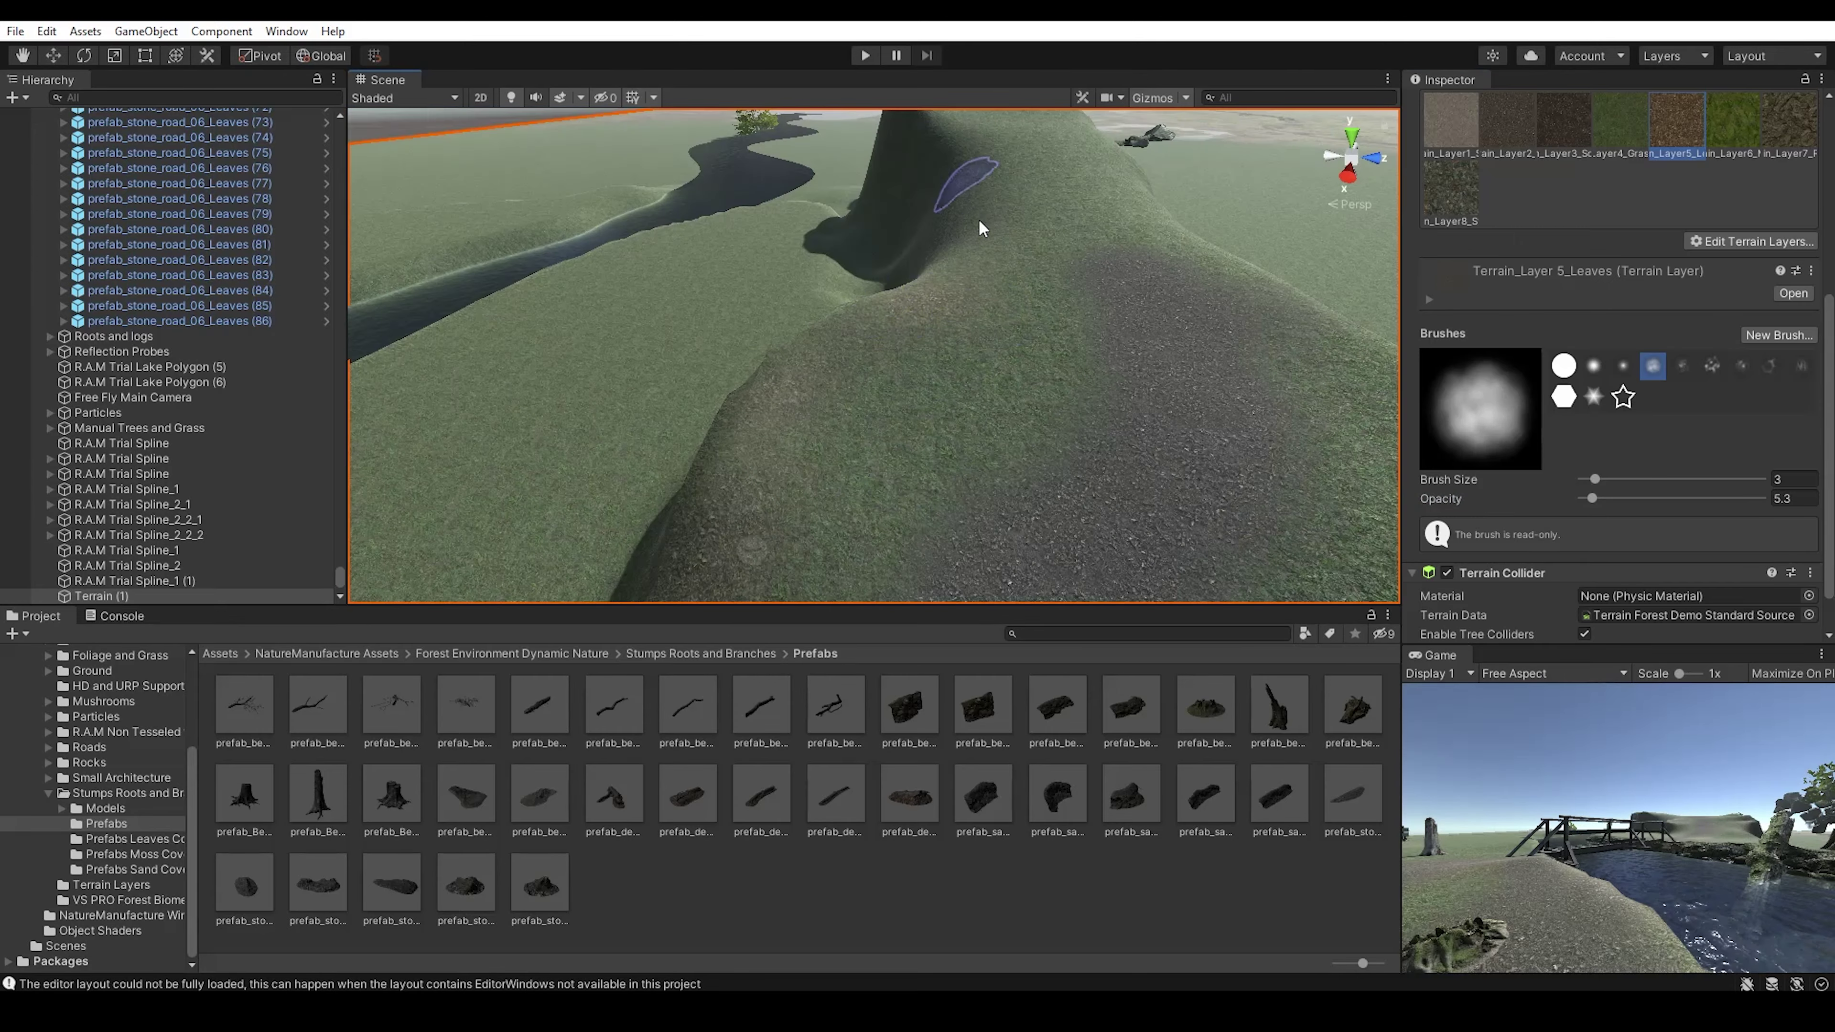
left_click(916, 383)
key("f")
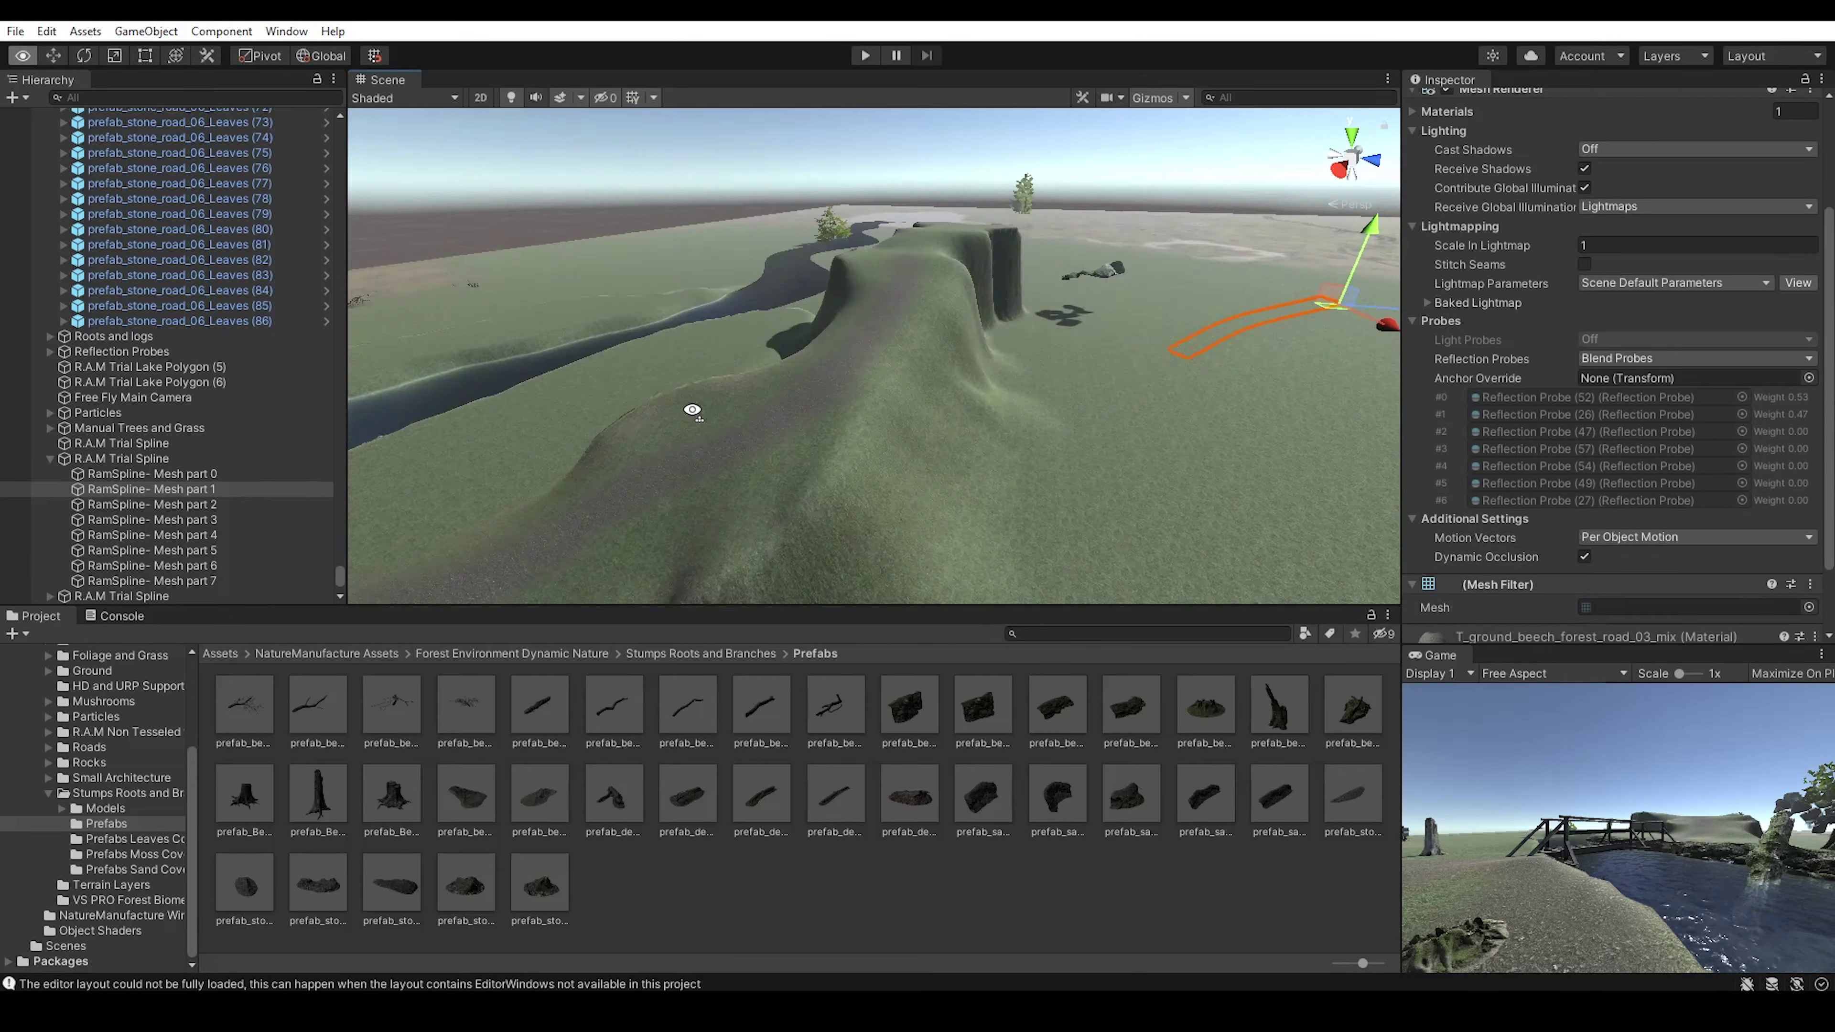
- Select and frame the first RamSpline road piece, adjusting its rotation and position near the bridge
key("e")
mouse_move(1113, 274)
left_mouse_down("alt")
mouse_move(1084, 207)
mouse_move(613, 364)
left_mouse_up("alt")
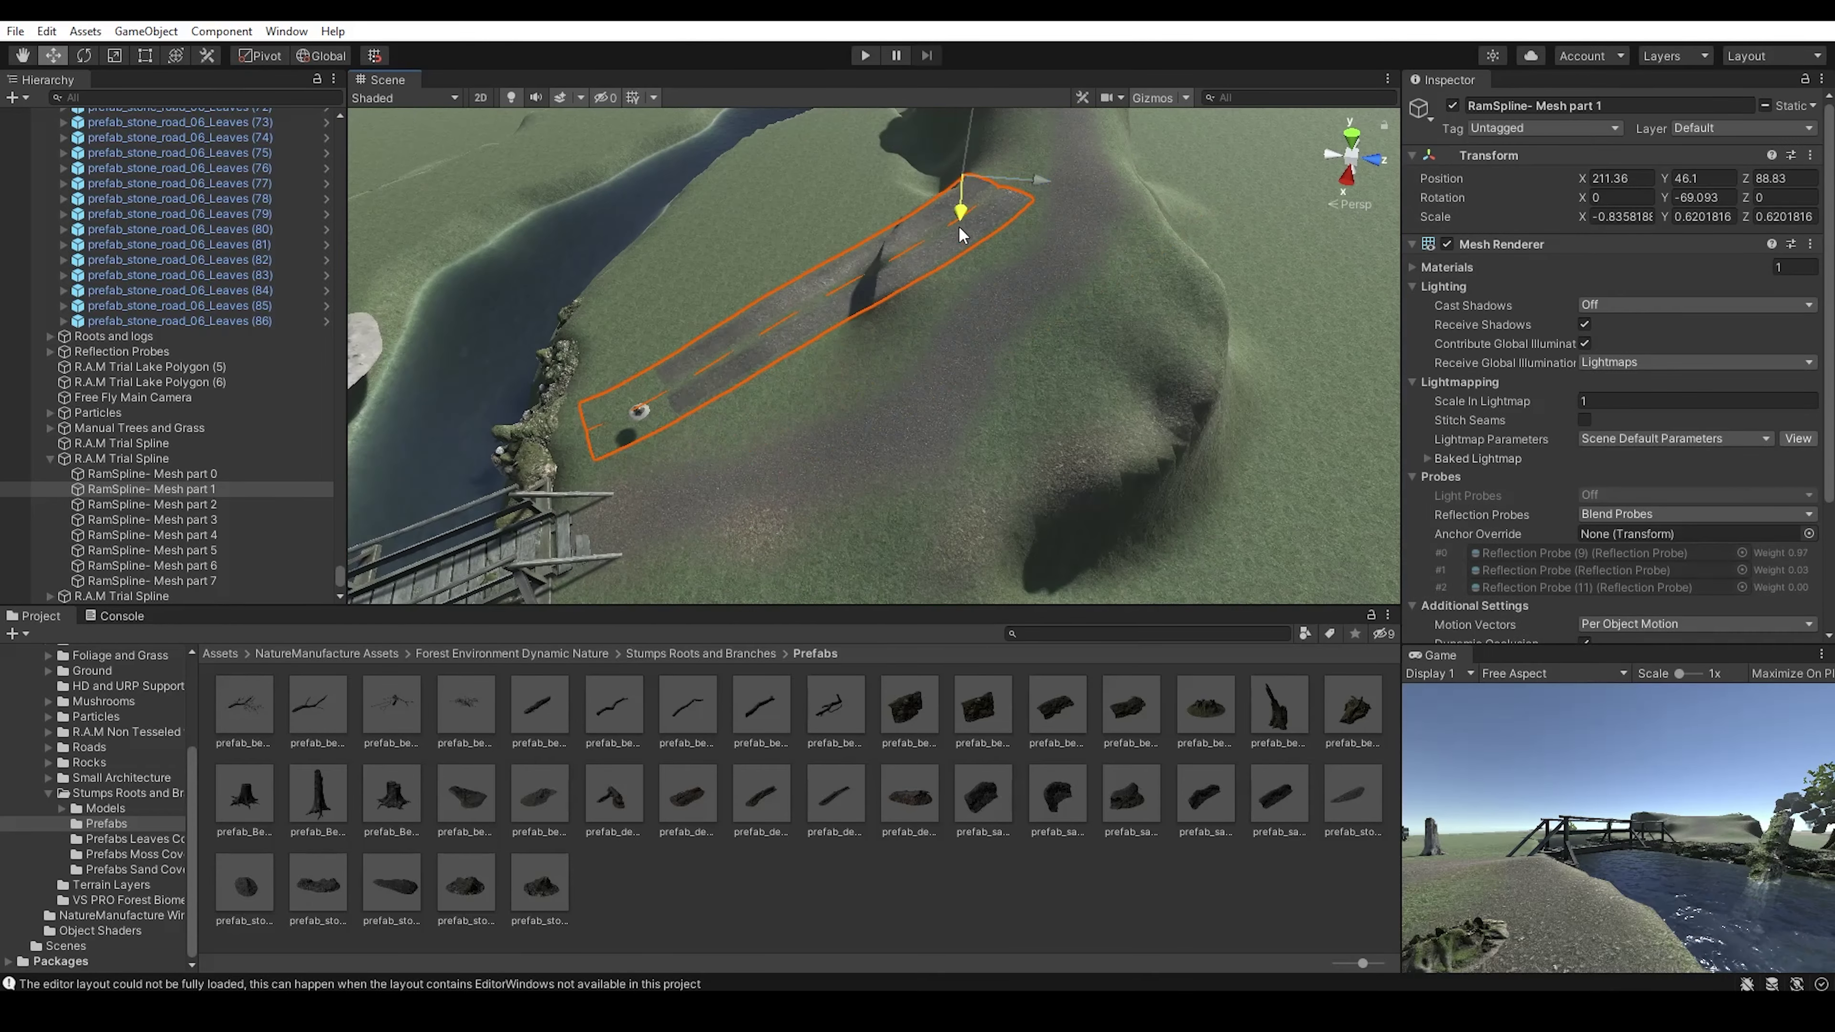
key("w")
scroll(1611, 434, "down", 3)
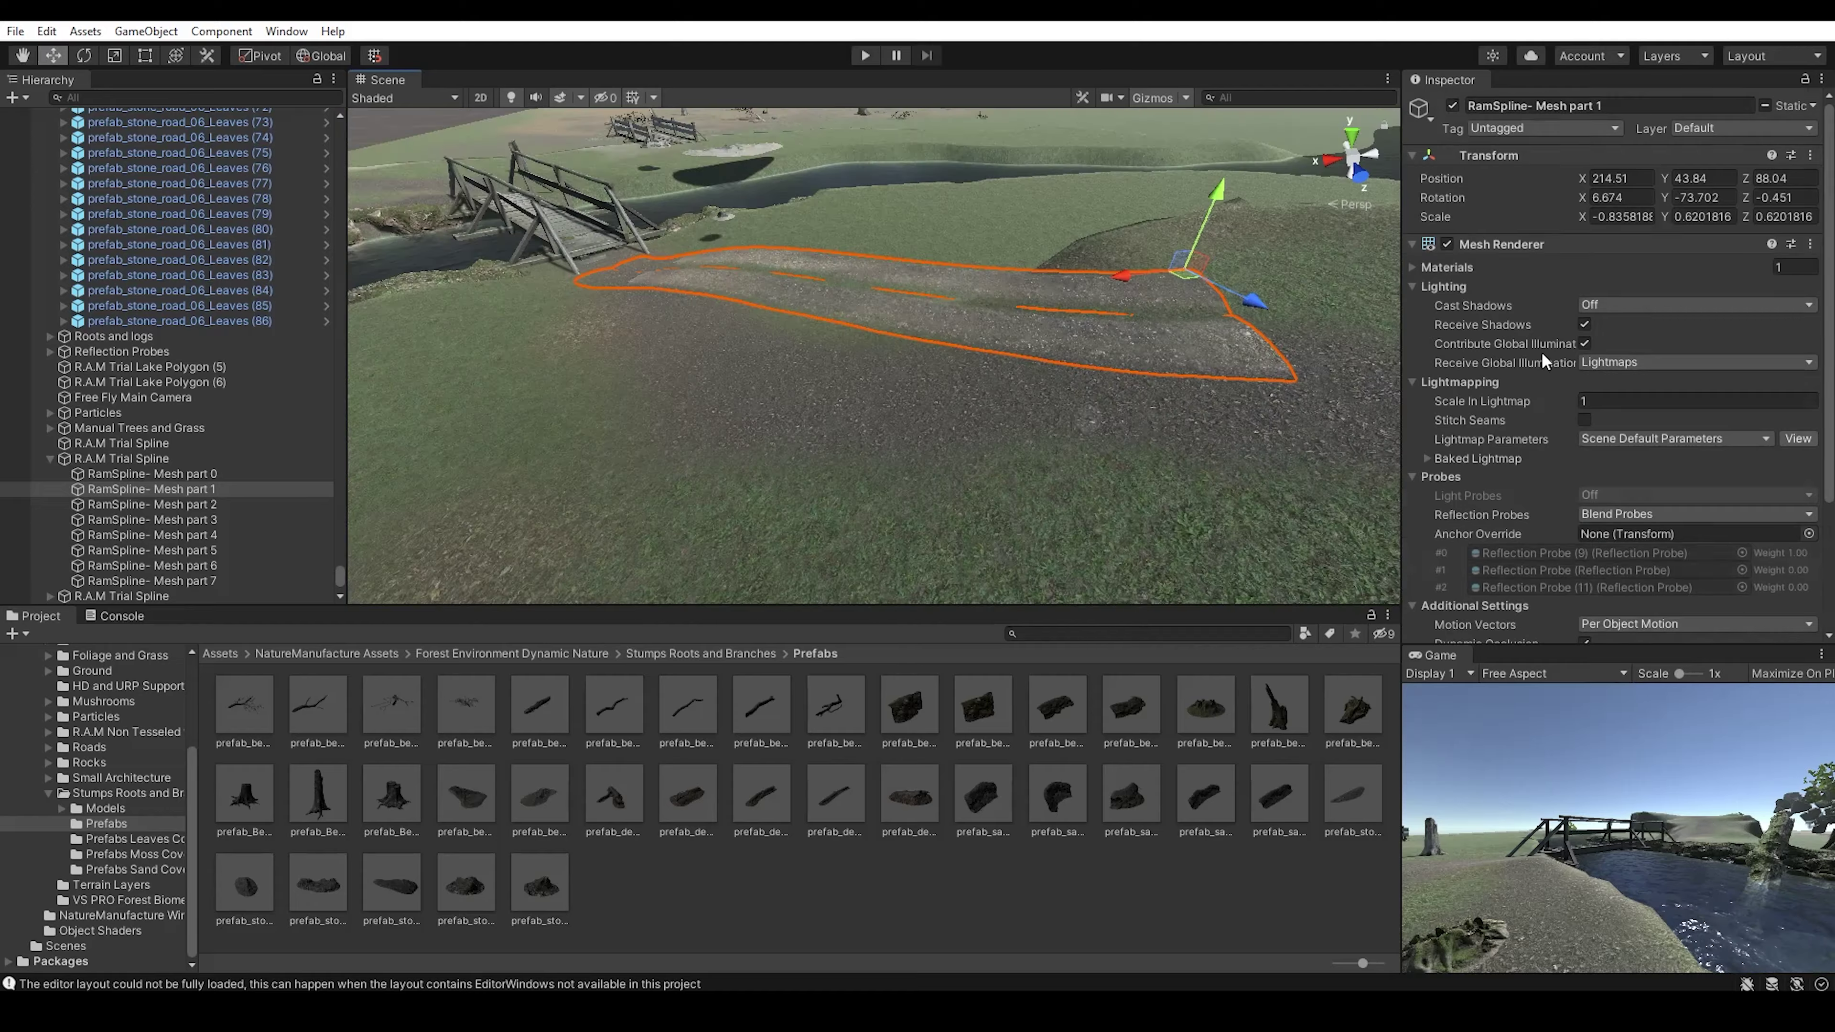
double_click(152, 473)
left_click_drag(1149, 427, 1306, 156, "alt")
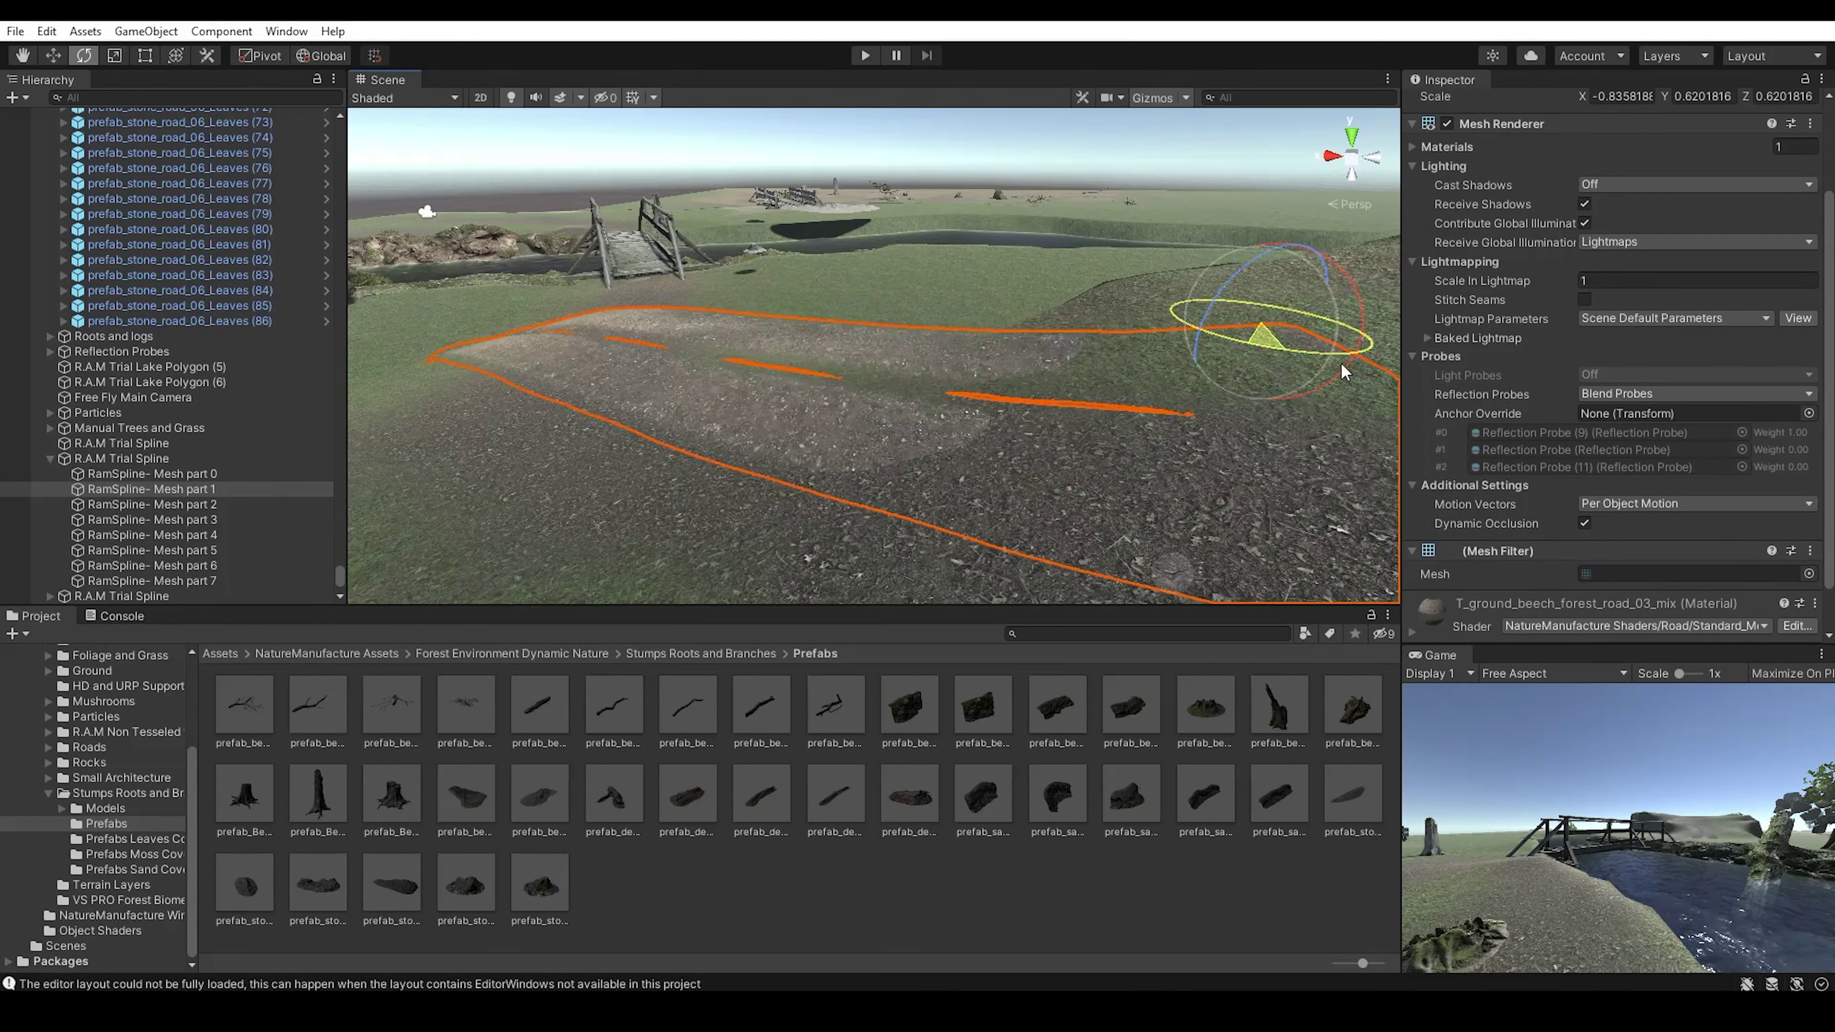
mouse_move(527, 372)
left_mouse_down("alt")
mouse_move(949, 432)
mouse_move(795, 455)
left_mouse_up("alt")
- Duplicate the road piece and move the copy further up the hill
key("e")
key("w")
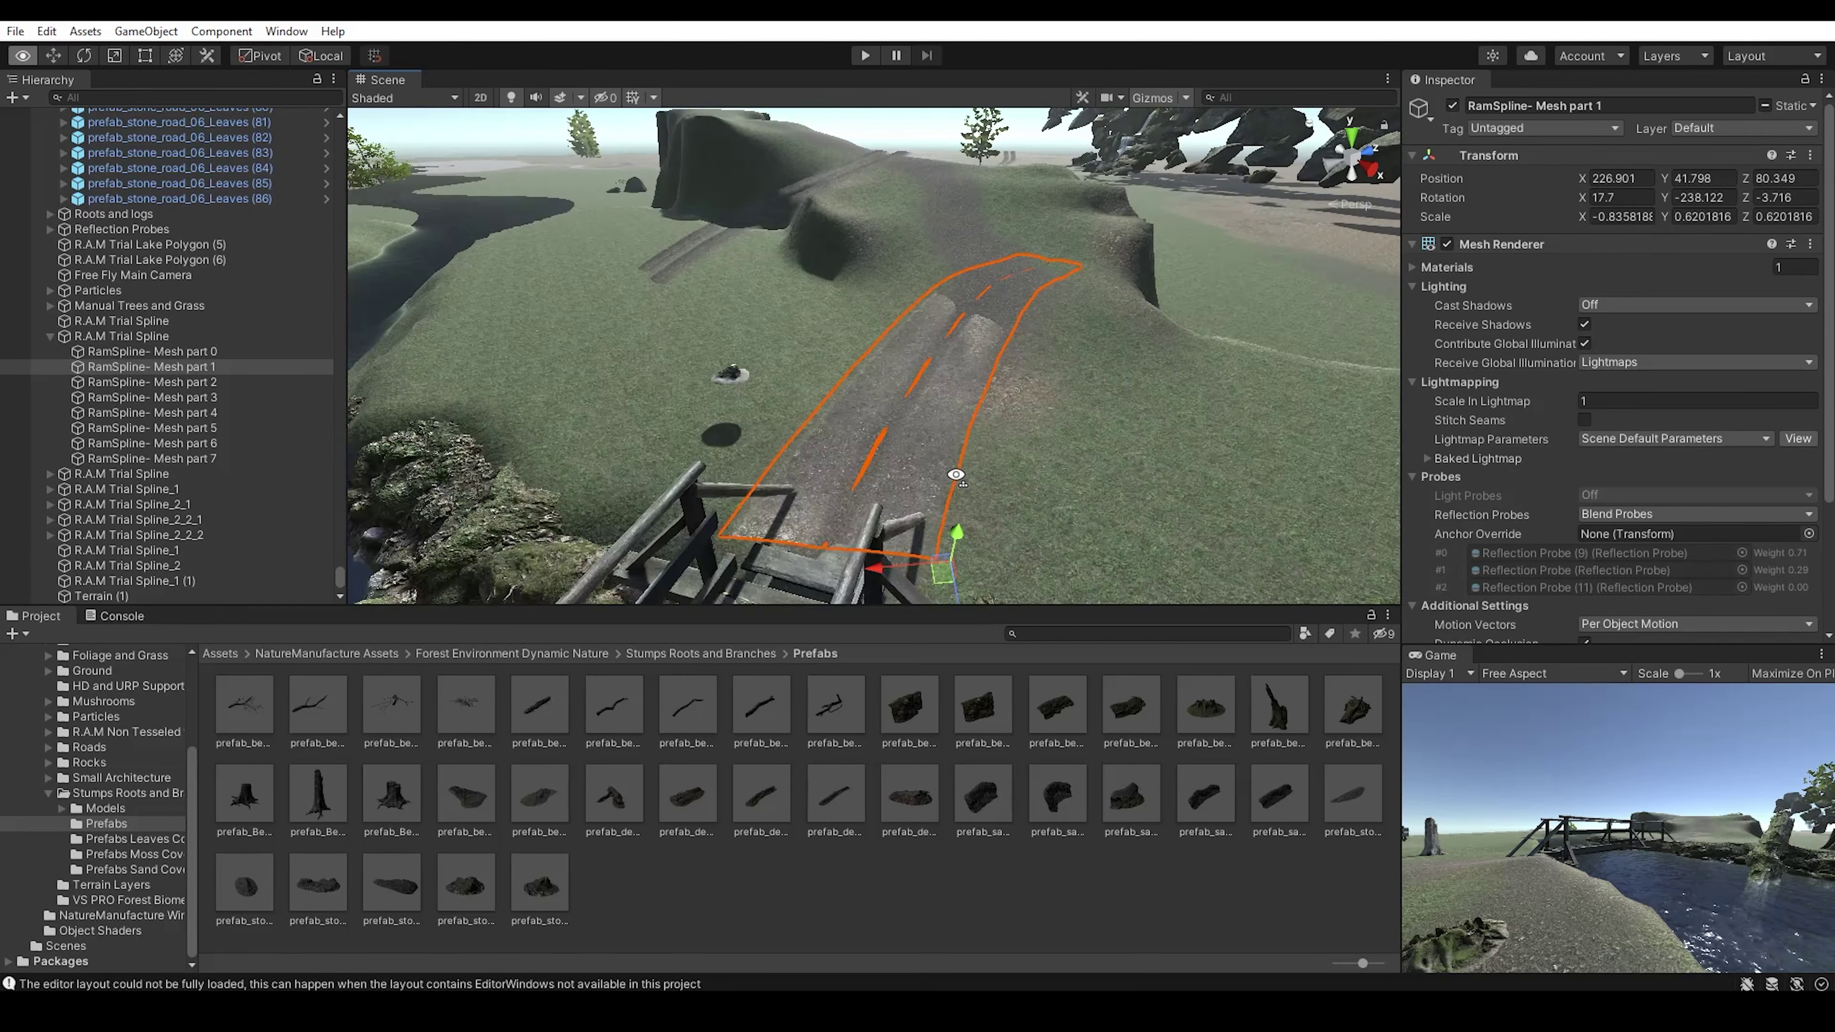
left_click_drag(956, 475, 1025, 340, "alt")
key("ctrl+d")
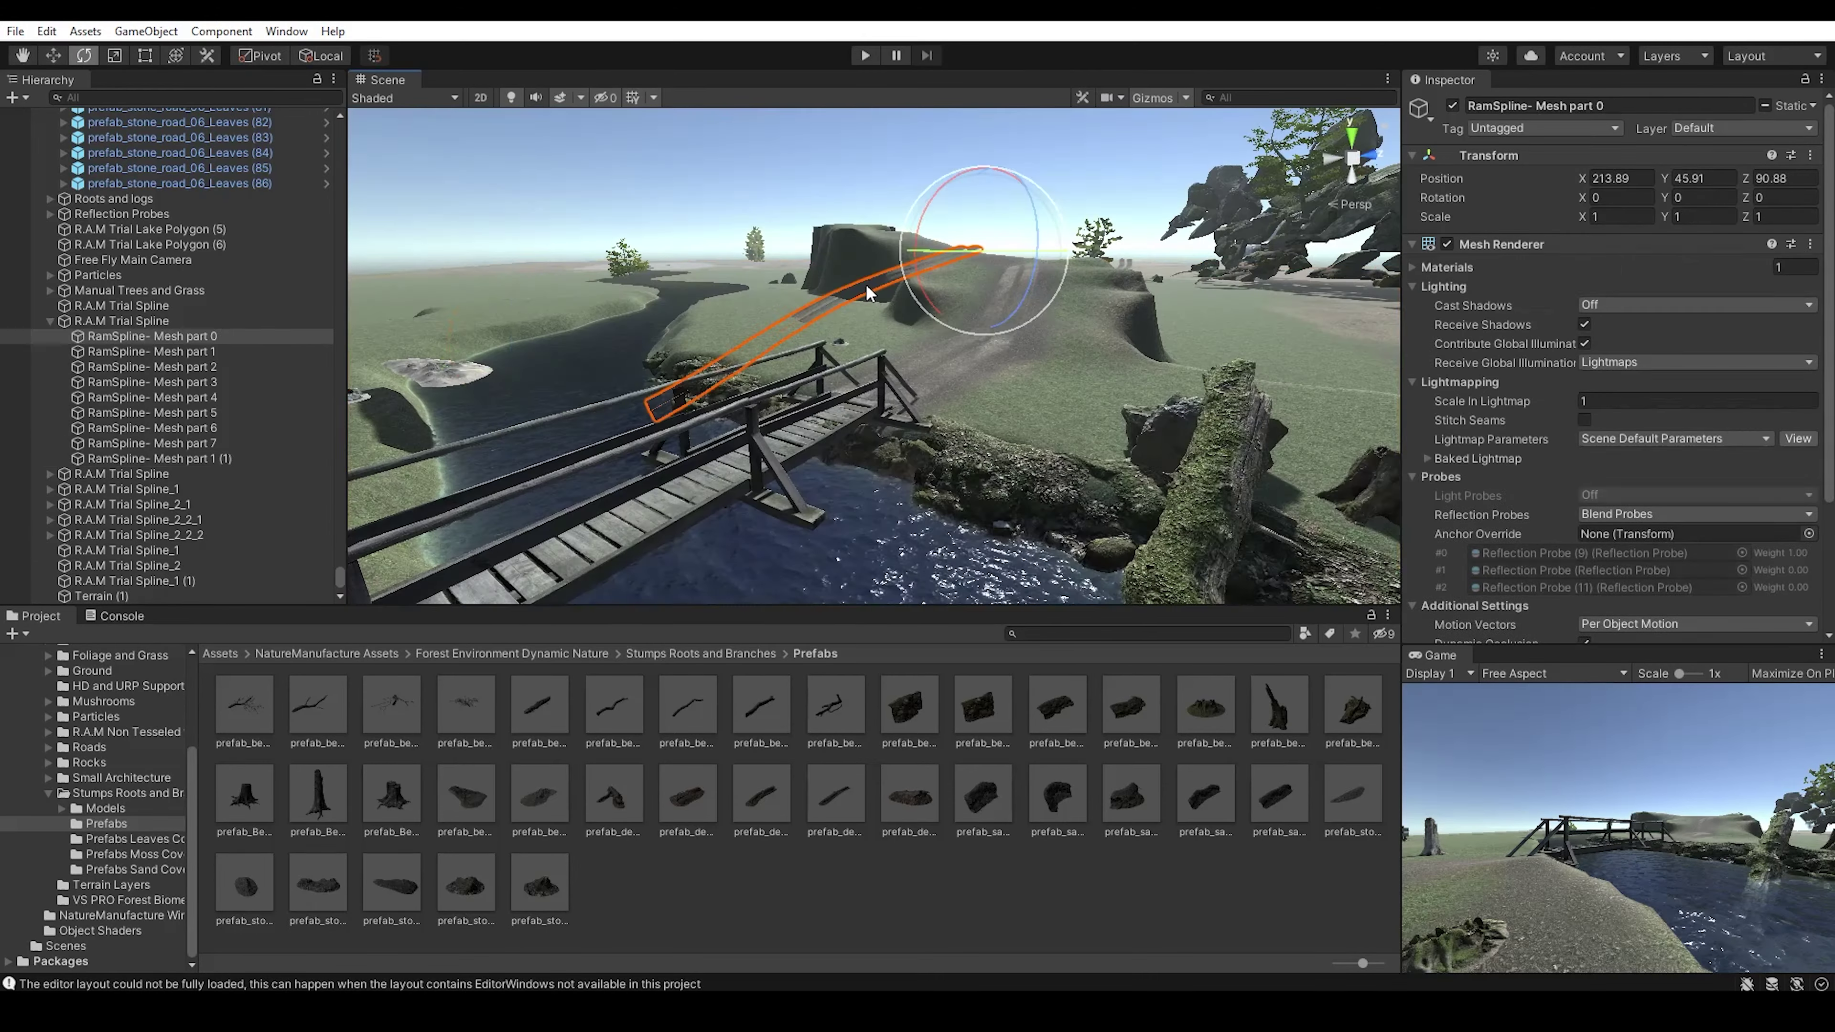
left_click_drag(584, 173, 773, 457, "alt")
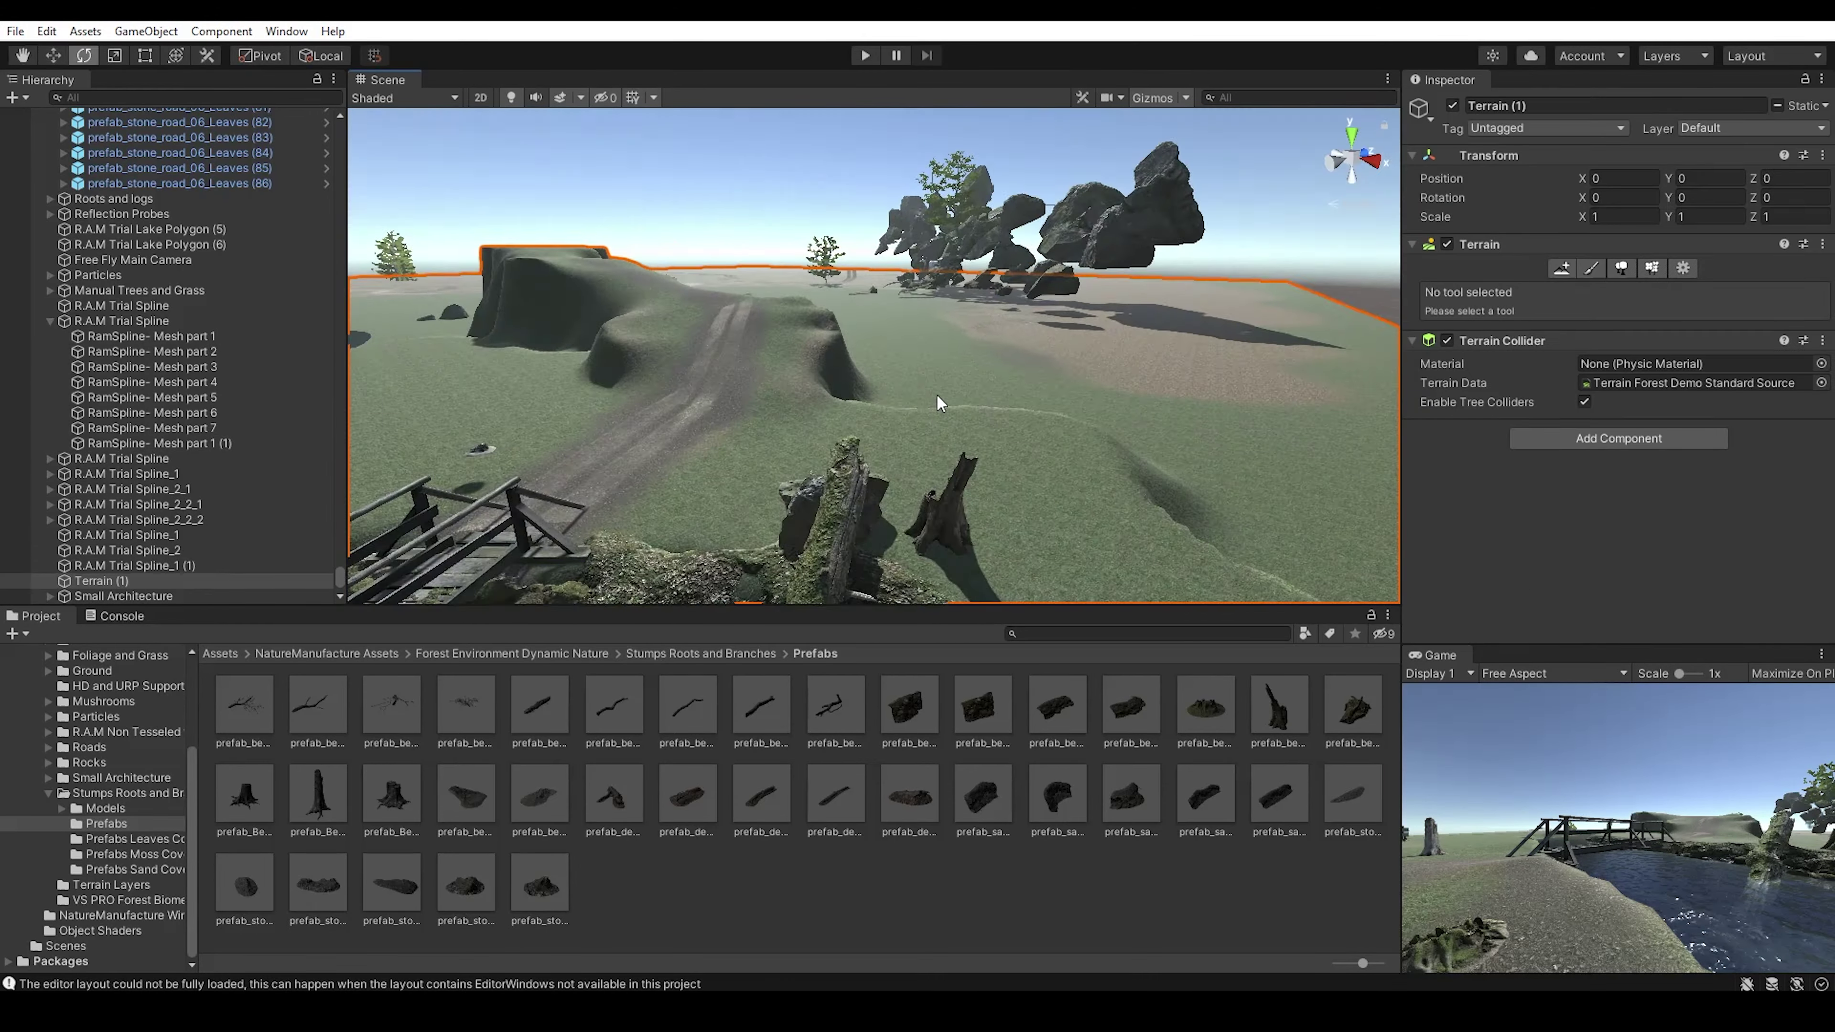
- Raise more mounds on the hill with the Raise or Lower Terrain brush at size 15
left_click(1488, 307)
left_click(1616, 512)
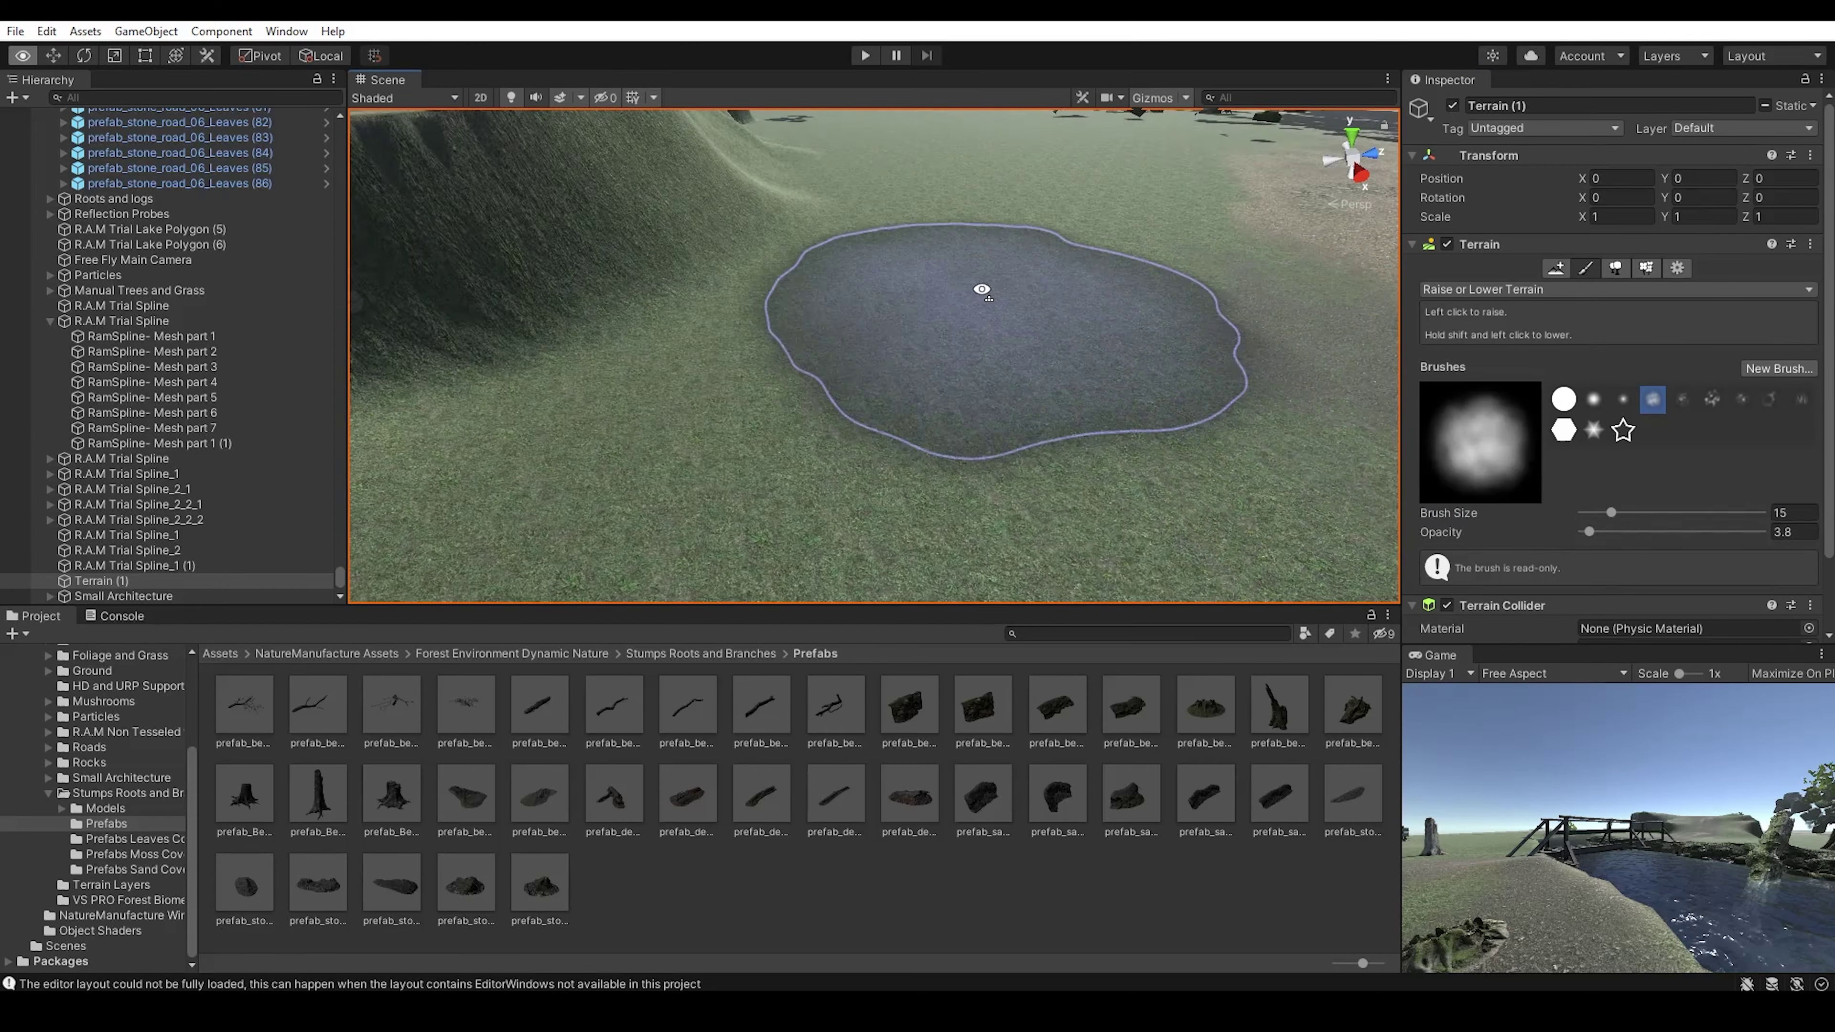
left_click_drag(774, 217, 1180, 320, "alt")
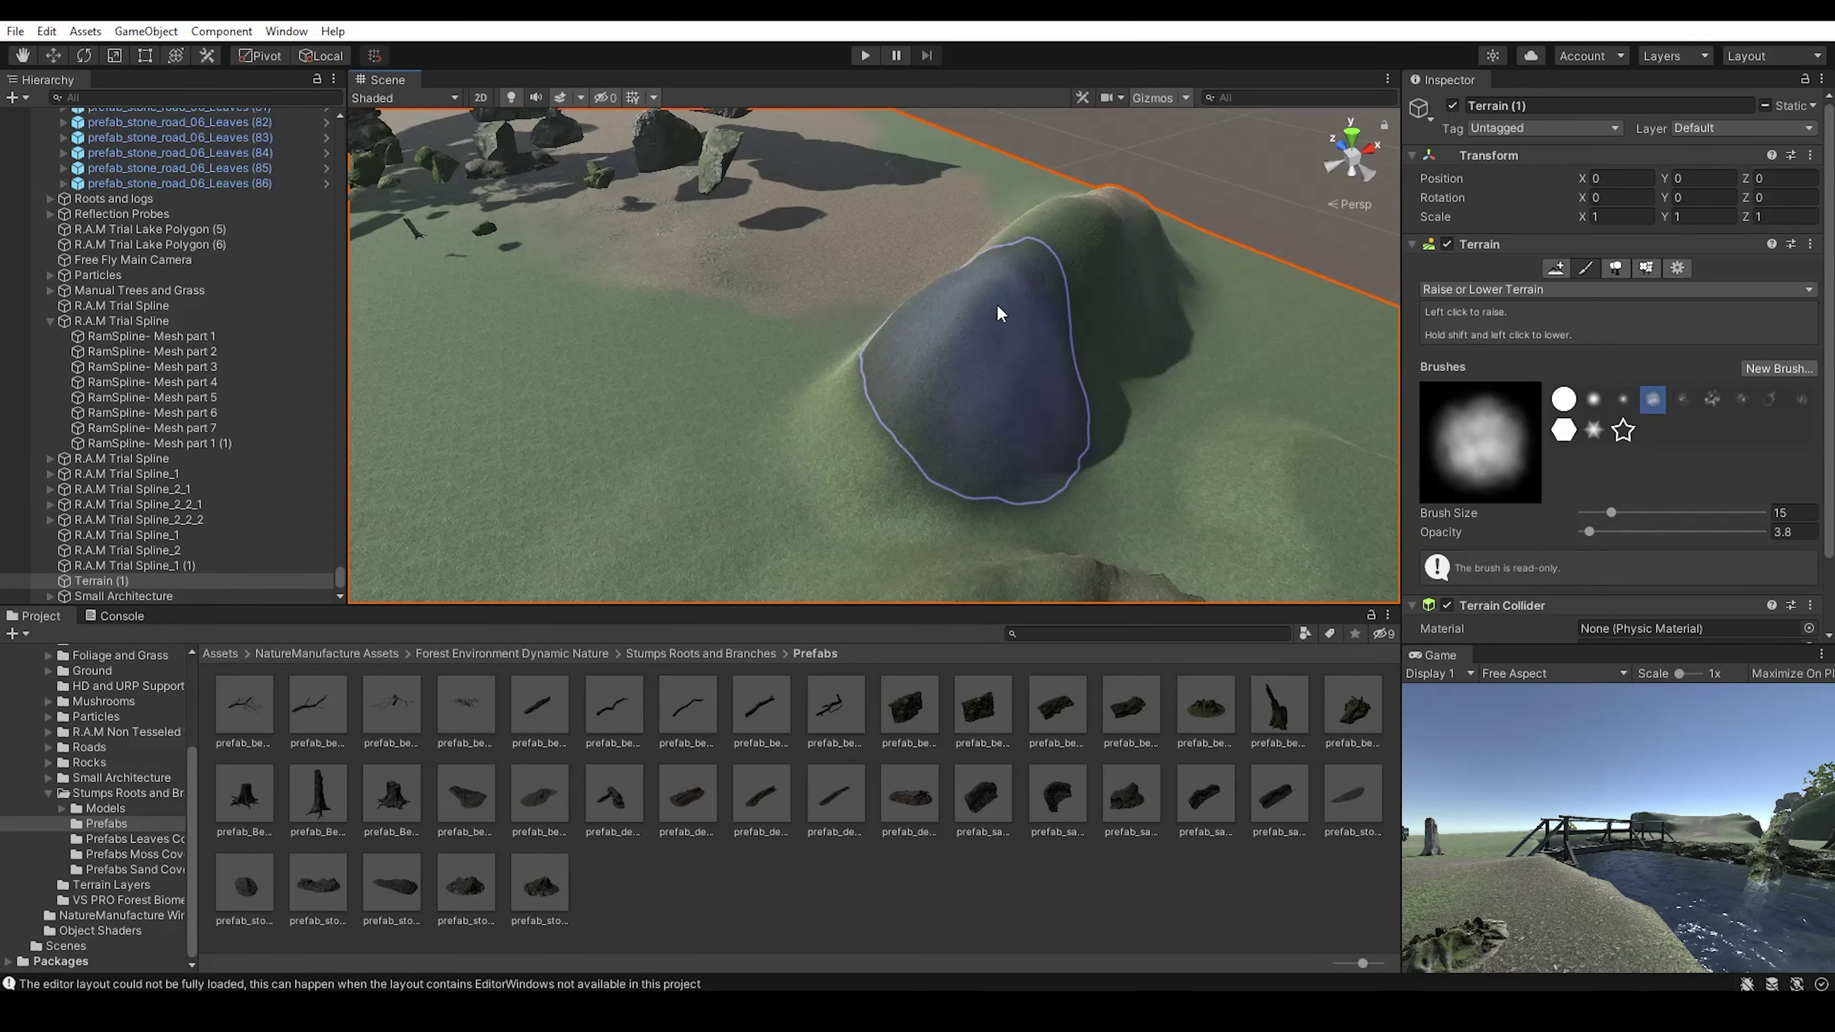
left_click_drag(813, 338, 988, 292, "alt")
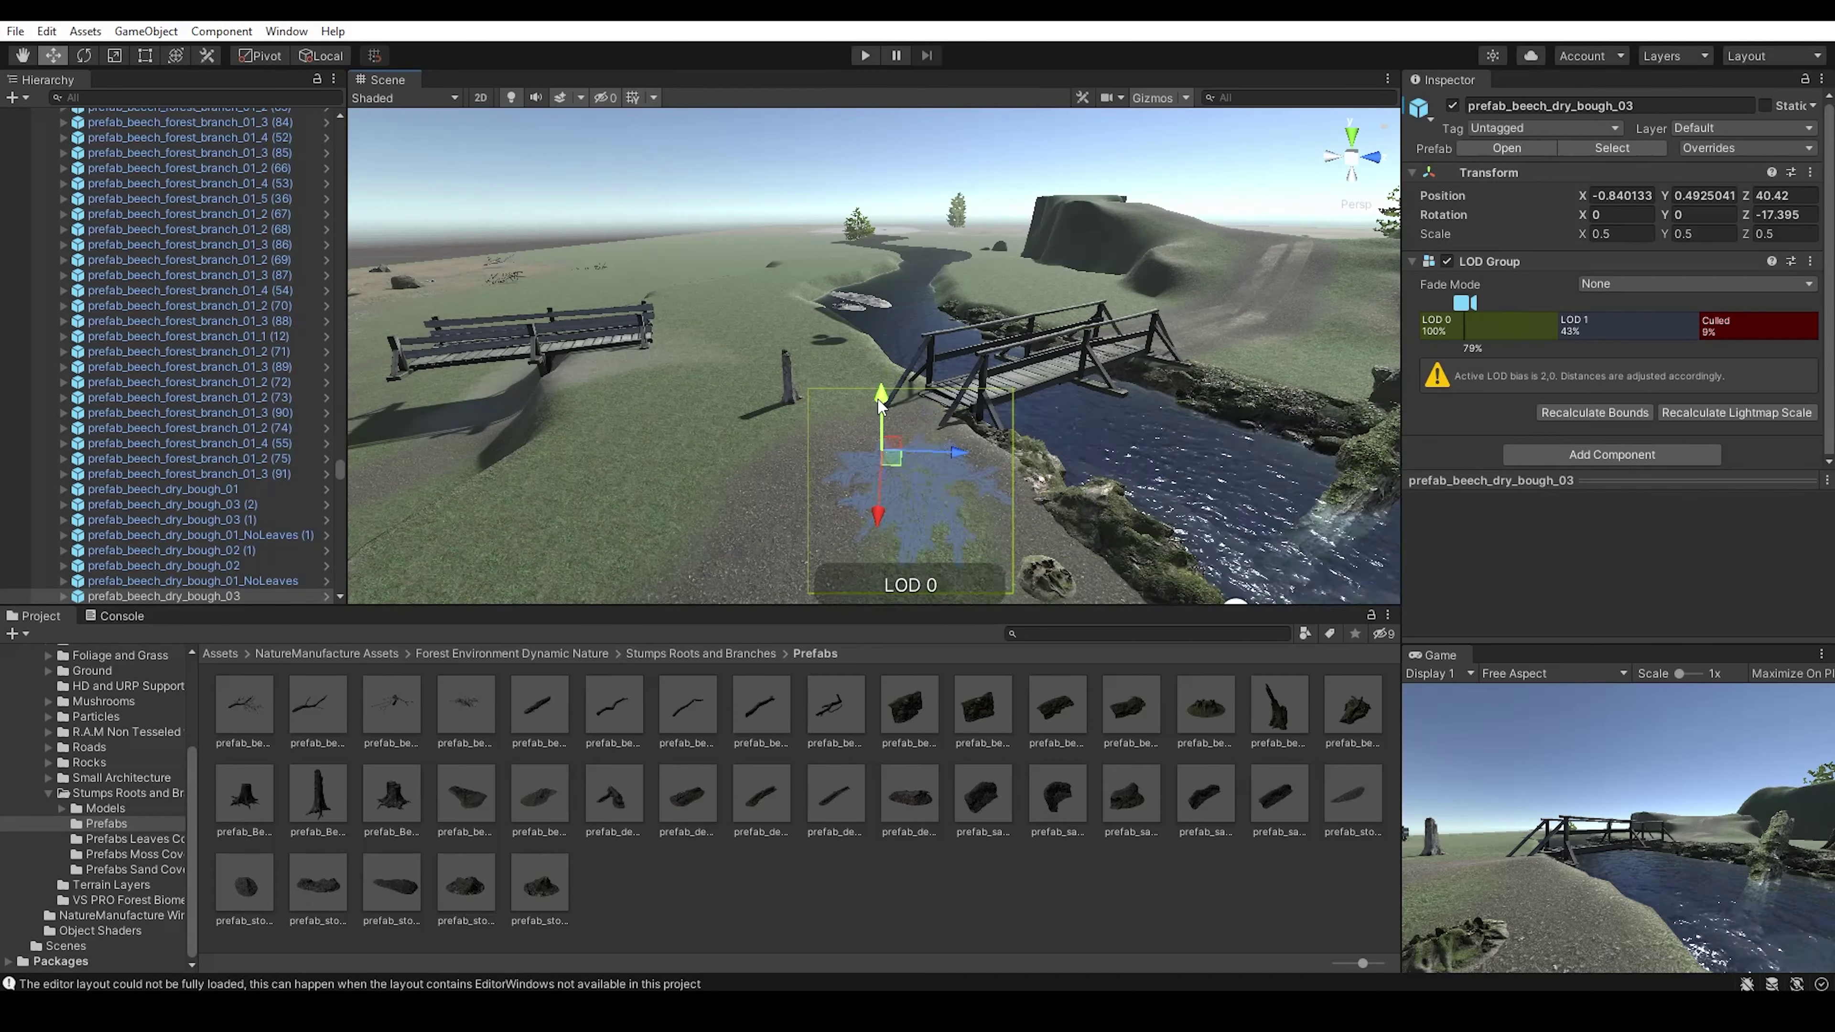
left_click(1056, 376)
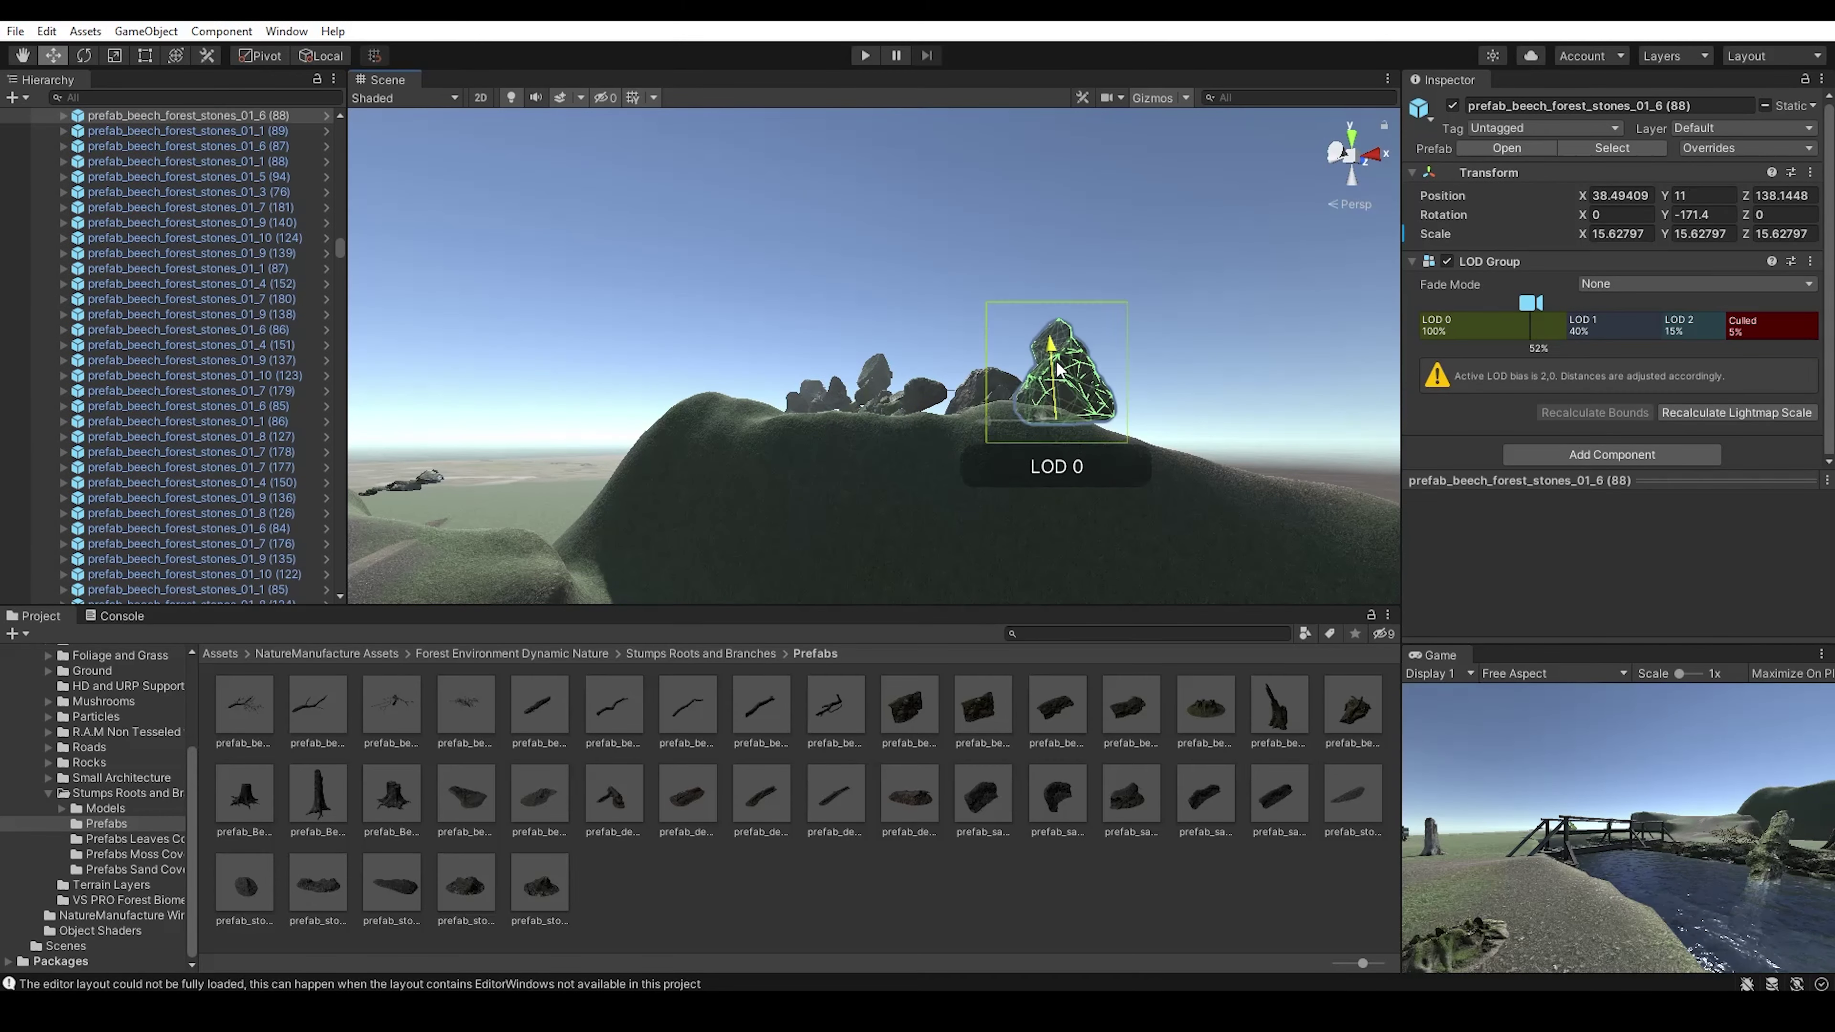
- Move the hilltop rock down onto the hillside and turn it into position
mouse_move(873, 383)
left_mouse_down()
mouse_move(1010, 394)
mouse_move(970, 492)
mouse_move(915, 535)
left_mouse_up()
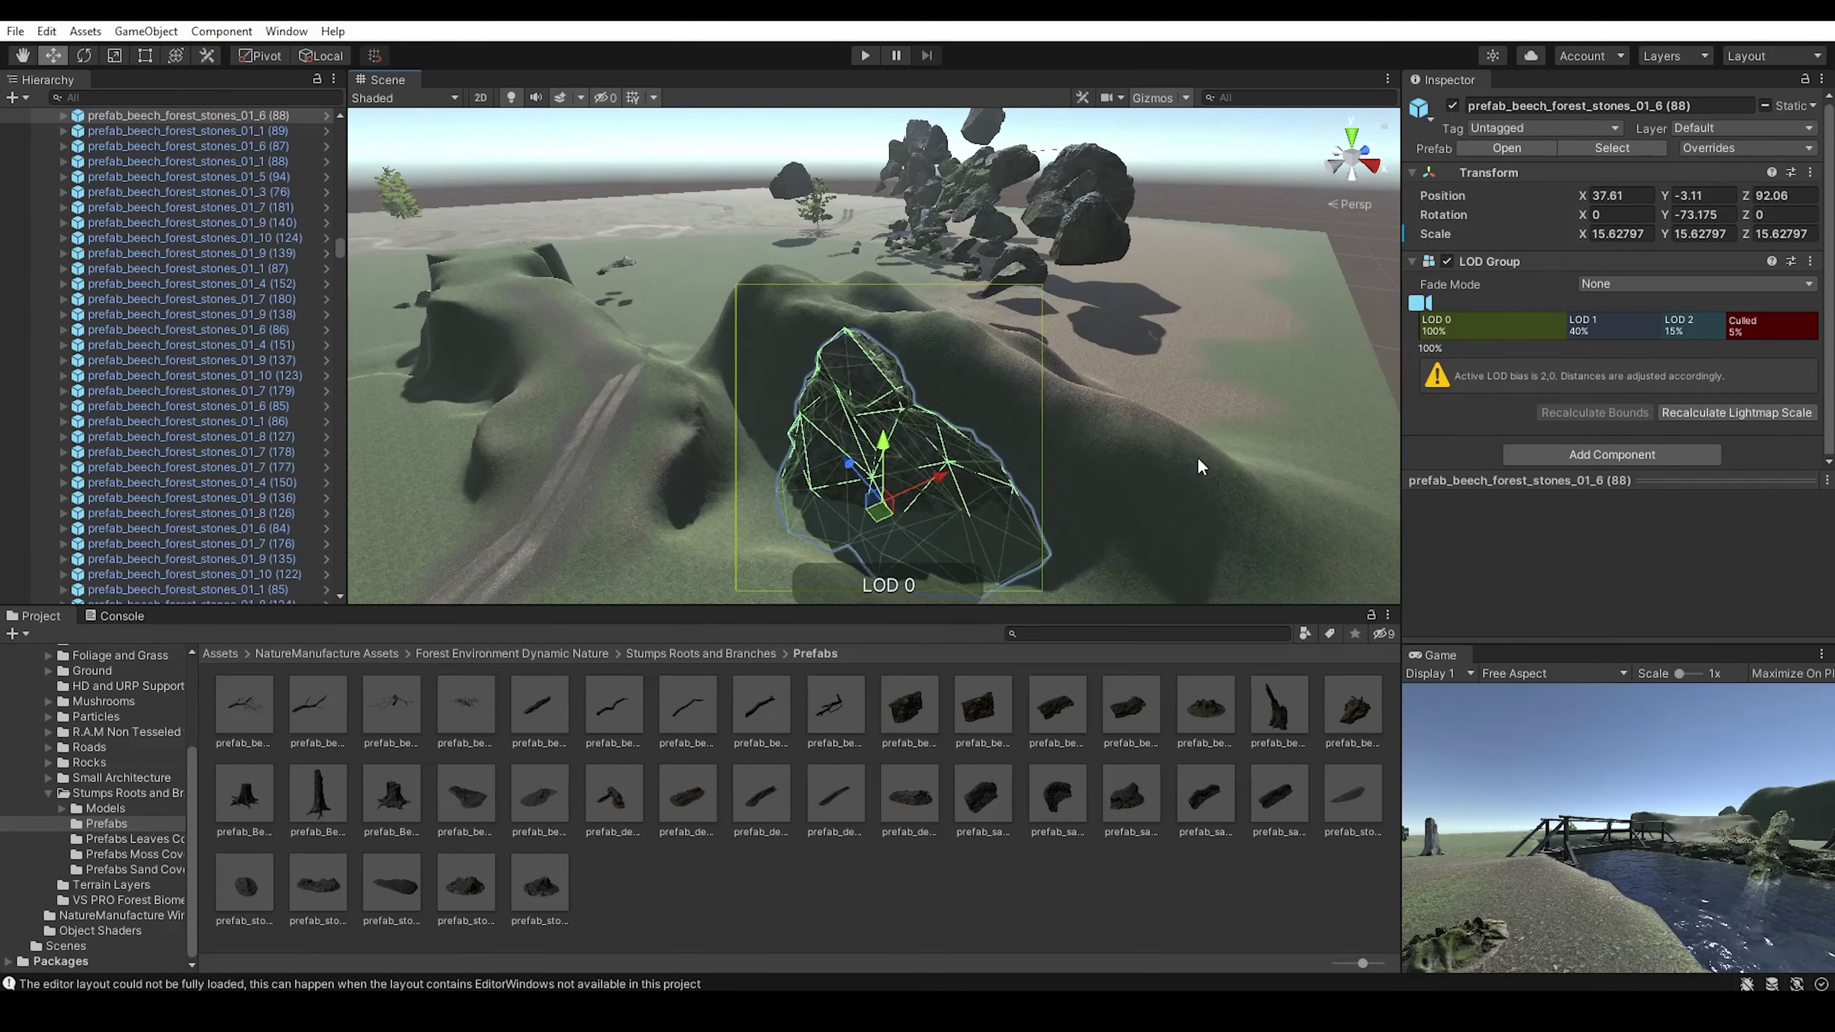
left_click_drag(915, 534, 730, 412)
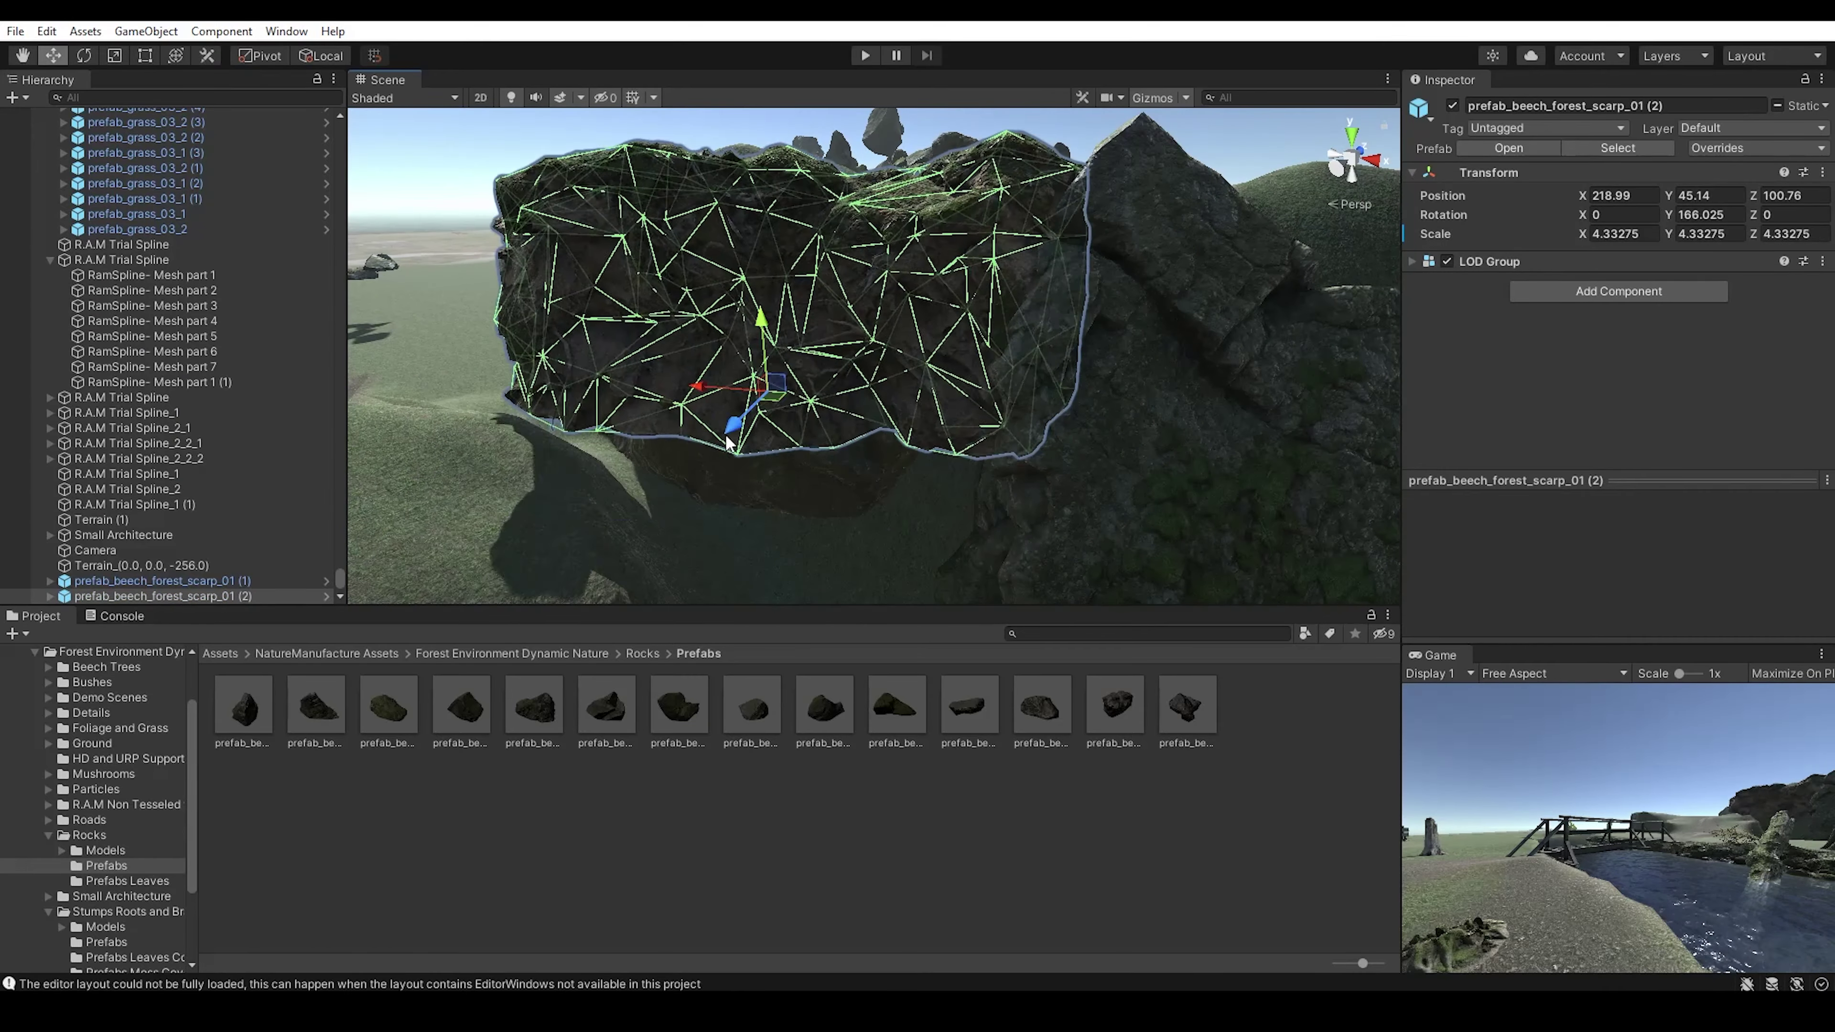
left_click(803, 284)
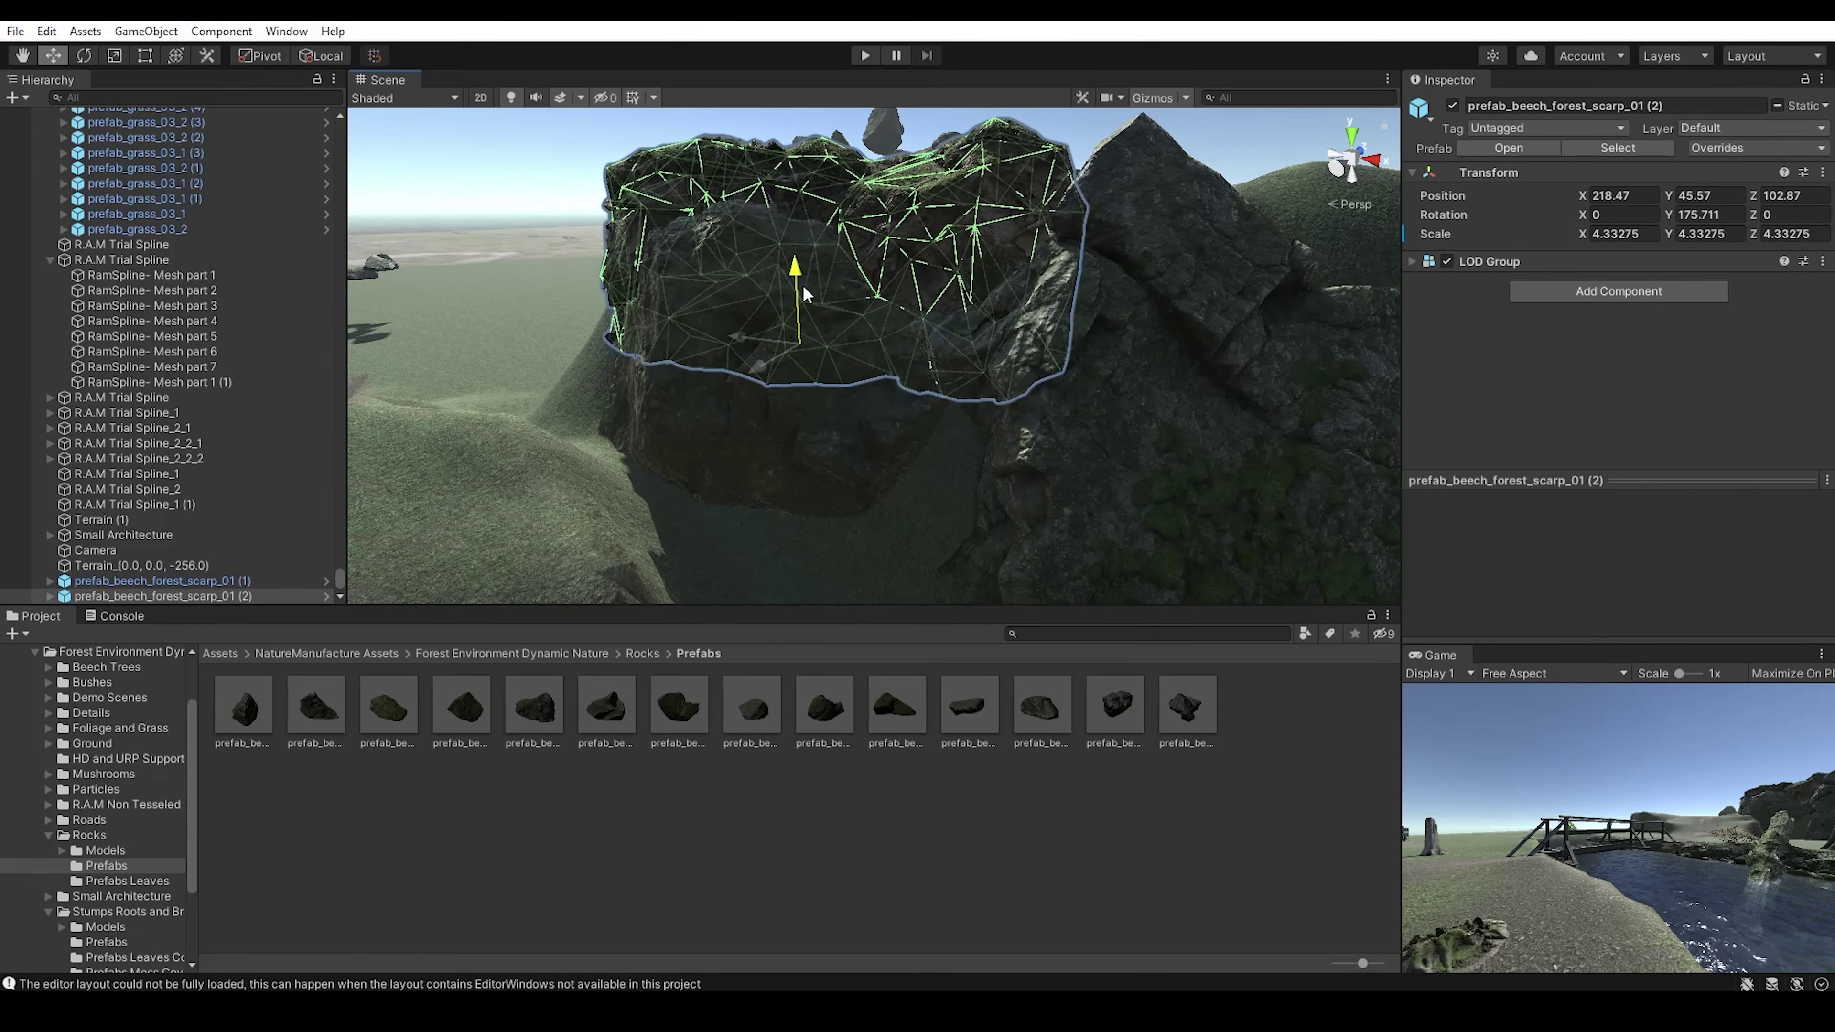
key("f")
- Scale the small rock and turn it into place on the hill
left_click(1003, 401)
key("f")
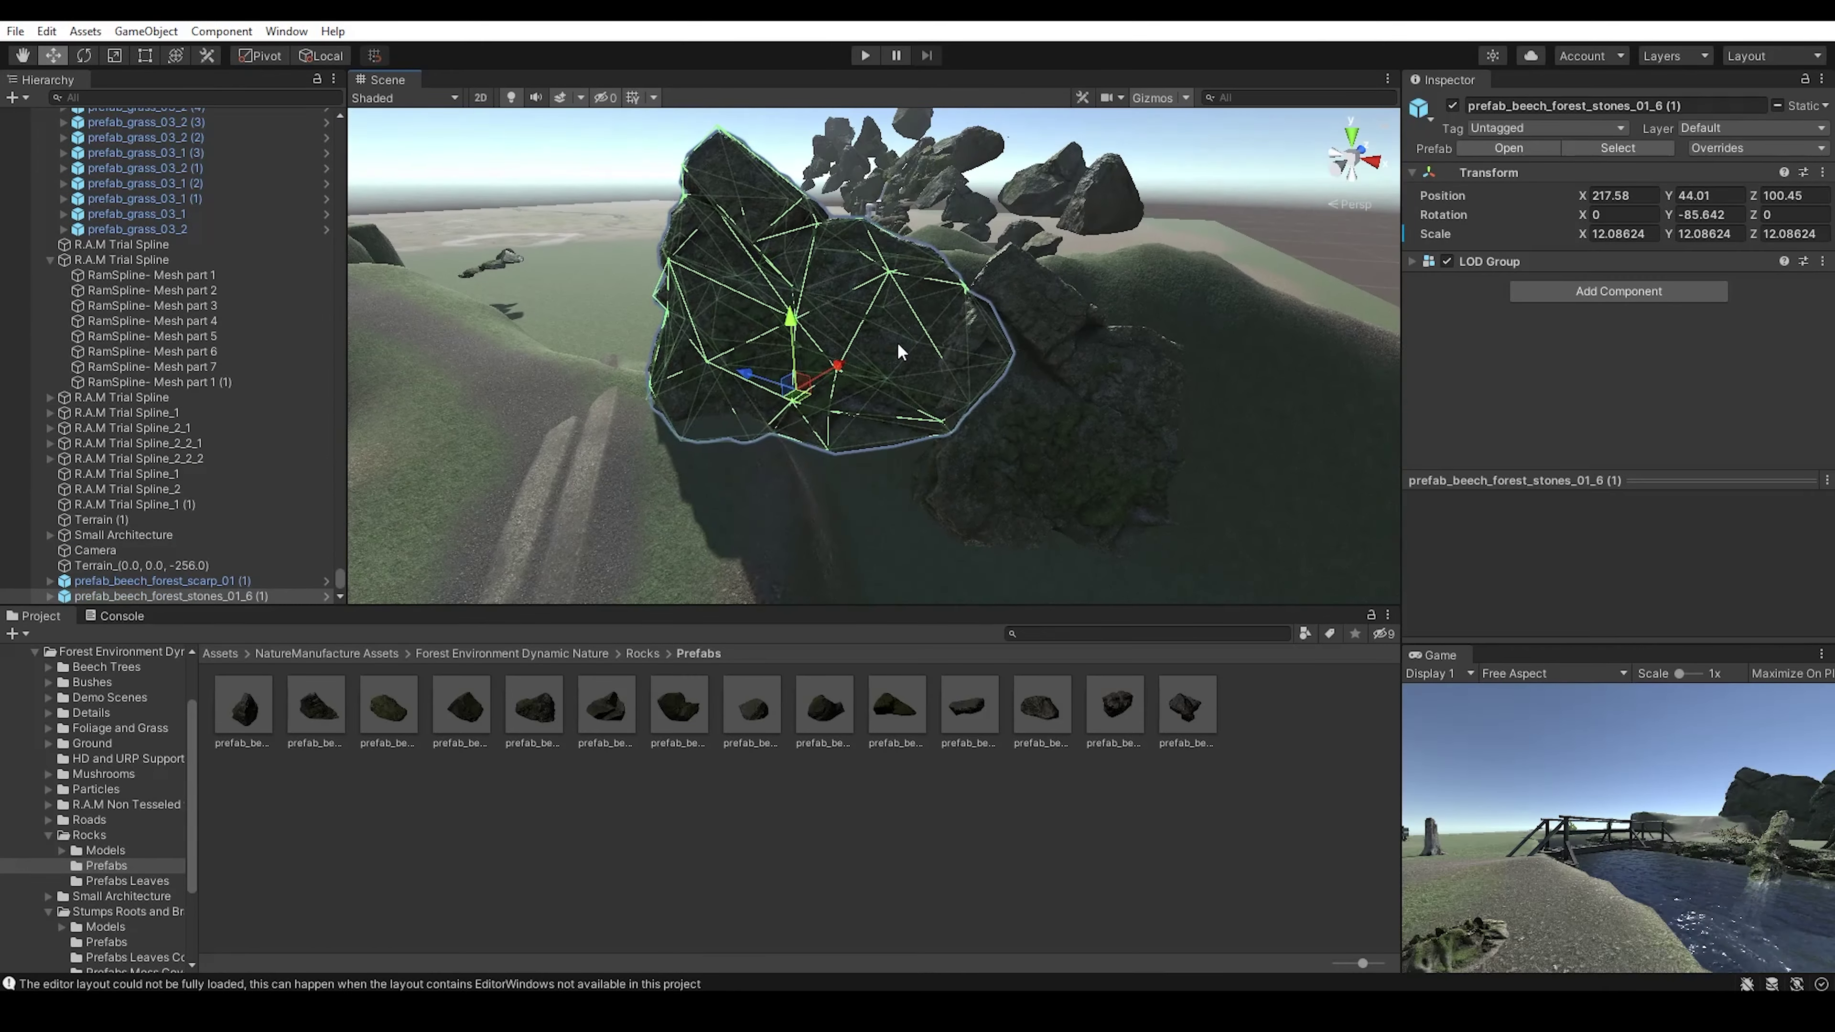
key("r")
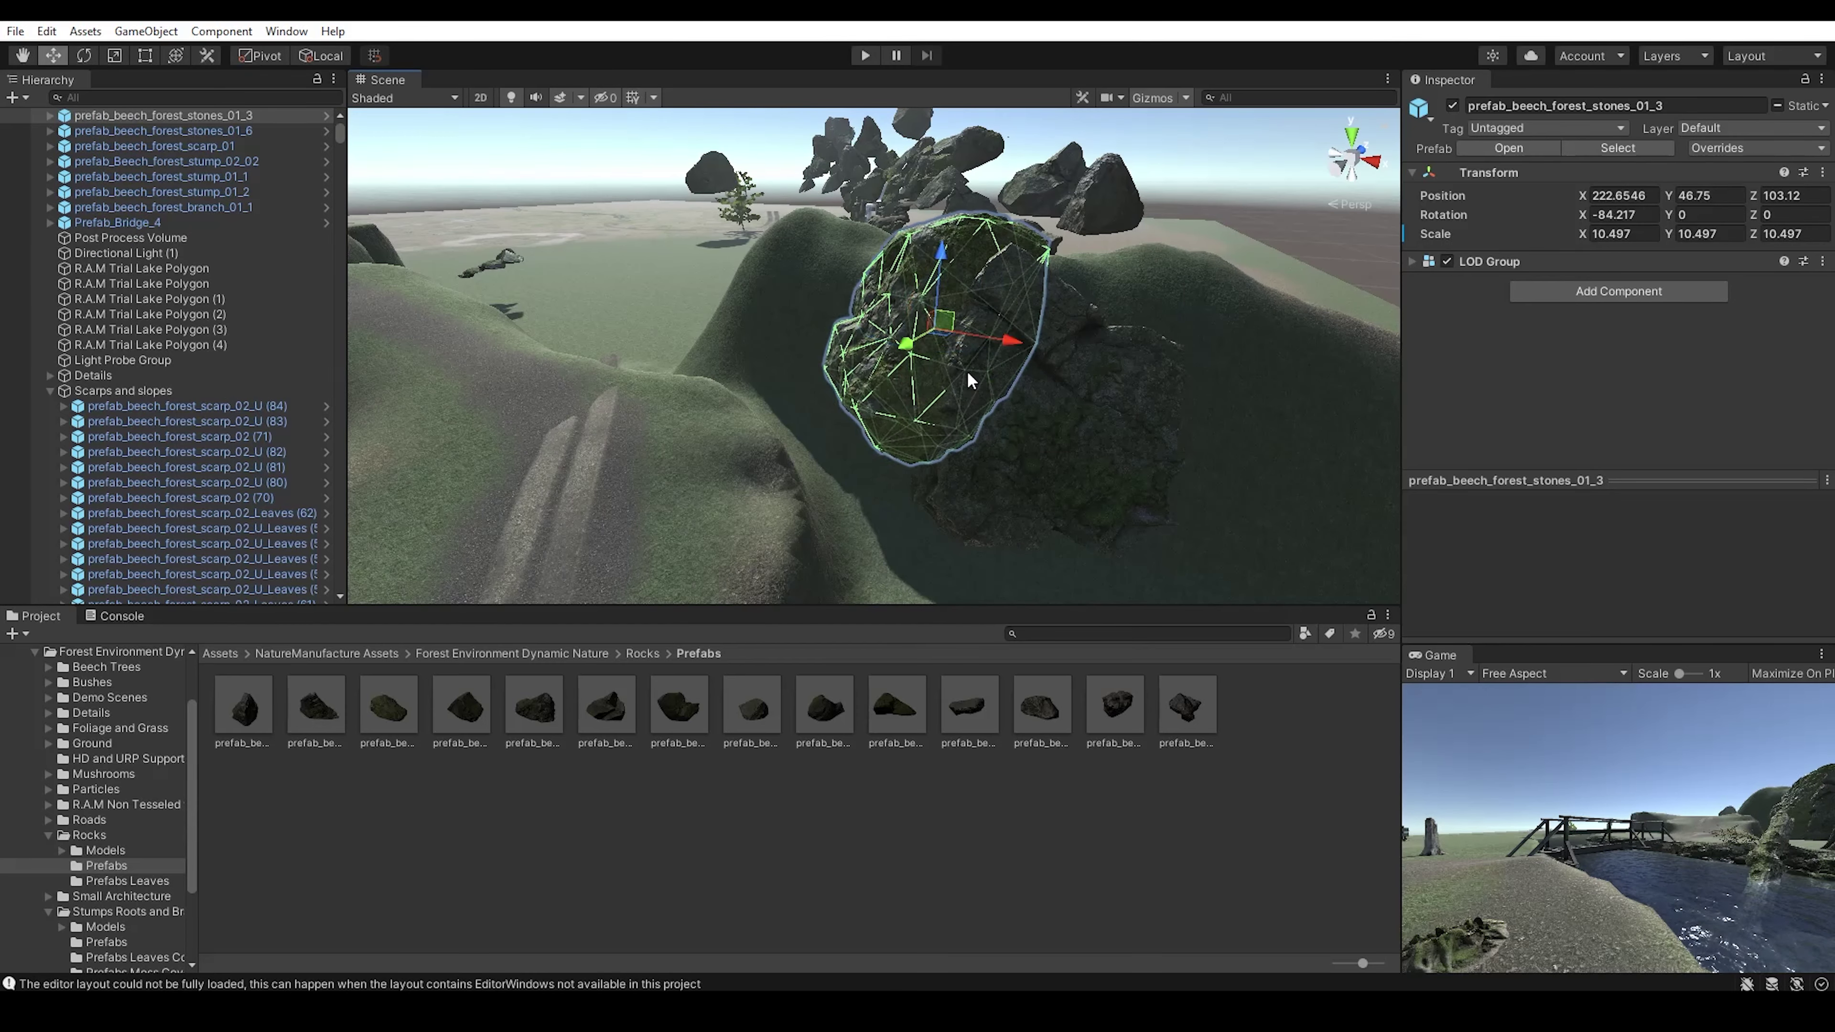
left_click_drag(912, 352, 664, 417)
key("w")
key("f")
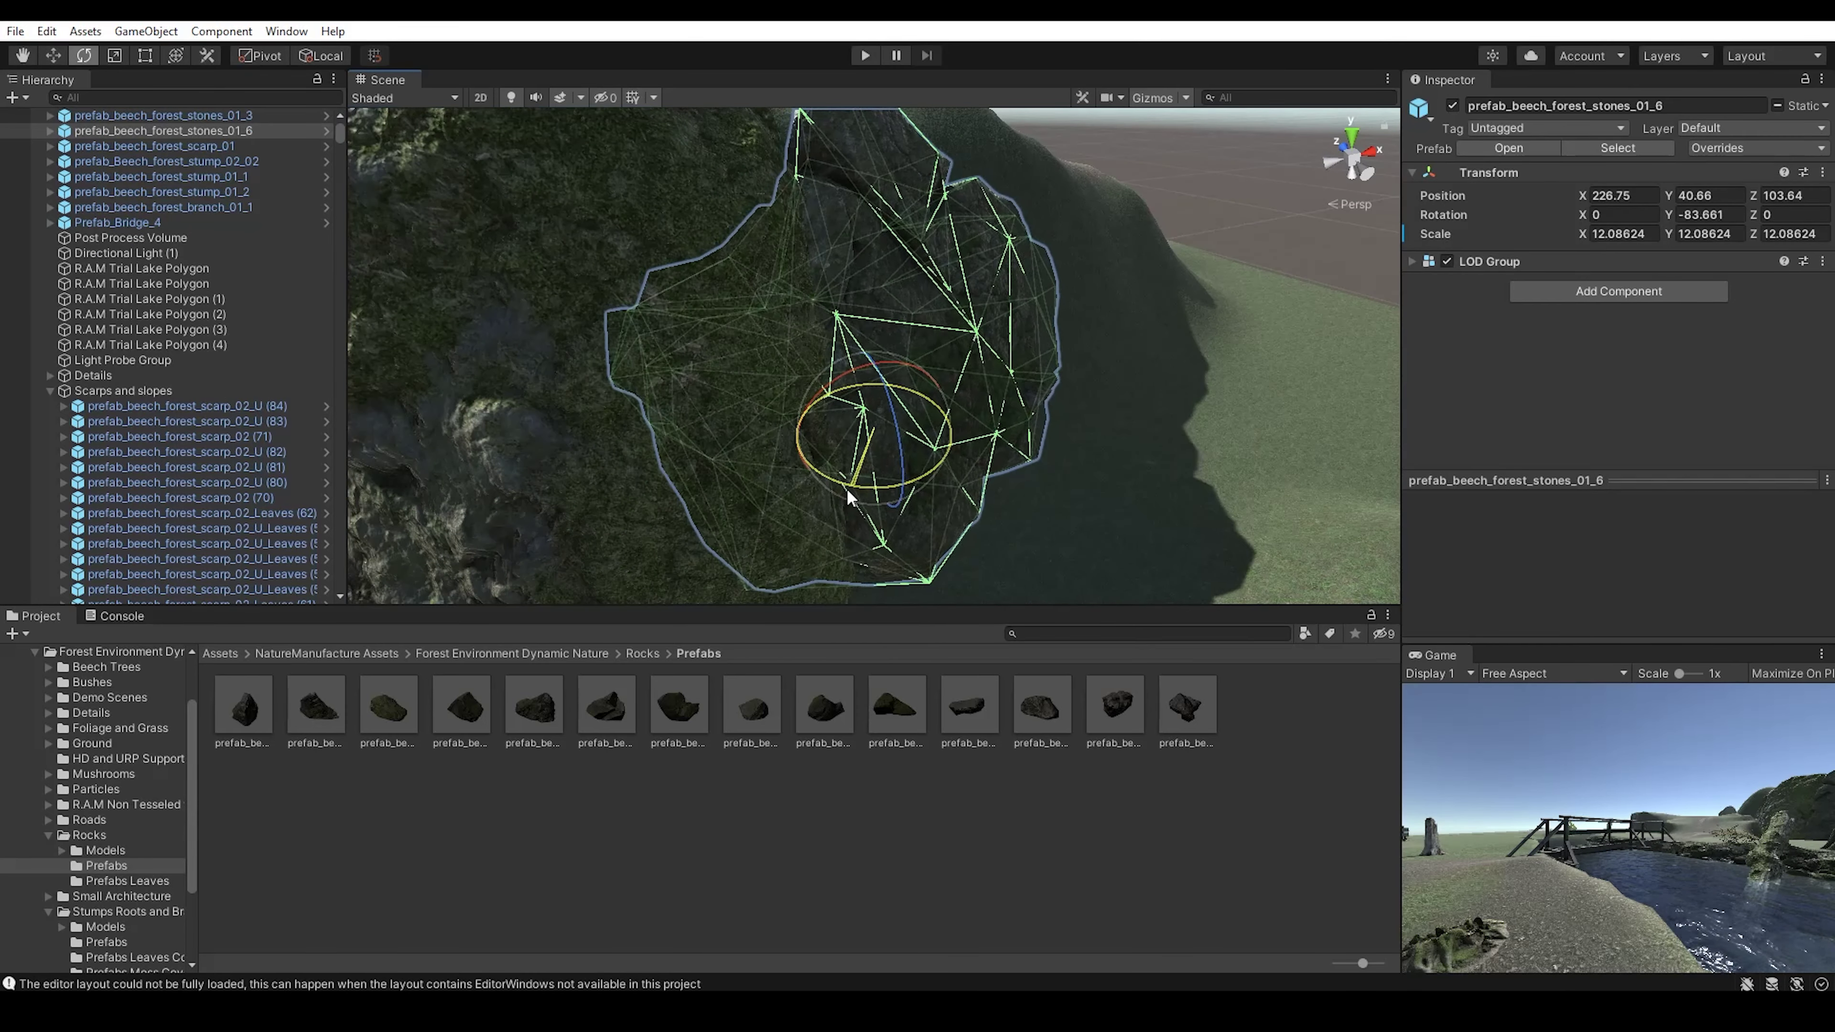
key("w")
- Rotate more mossy rocks on the slope, tilting prefab_beech_forest_stones_01_3 (2) to a new angle
left_click(814, 410)
key("f")
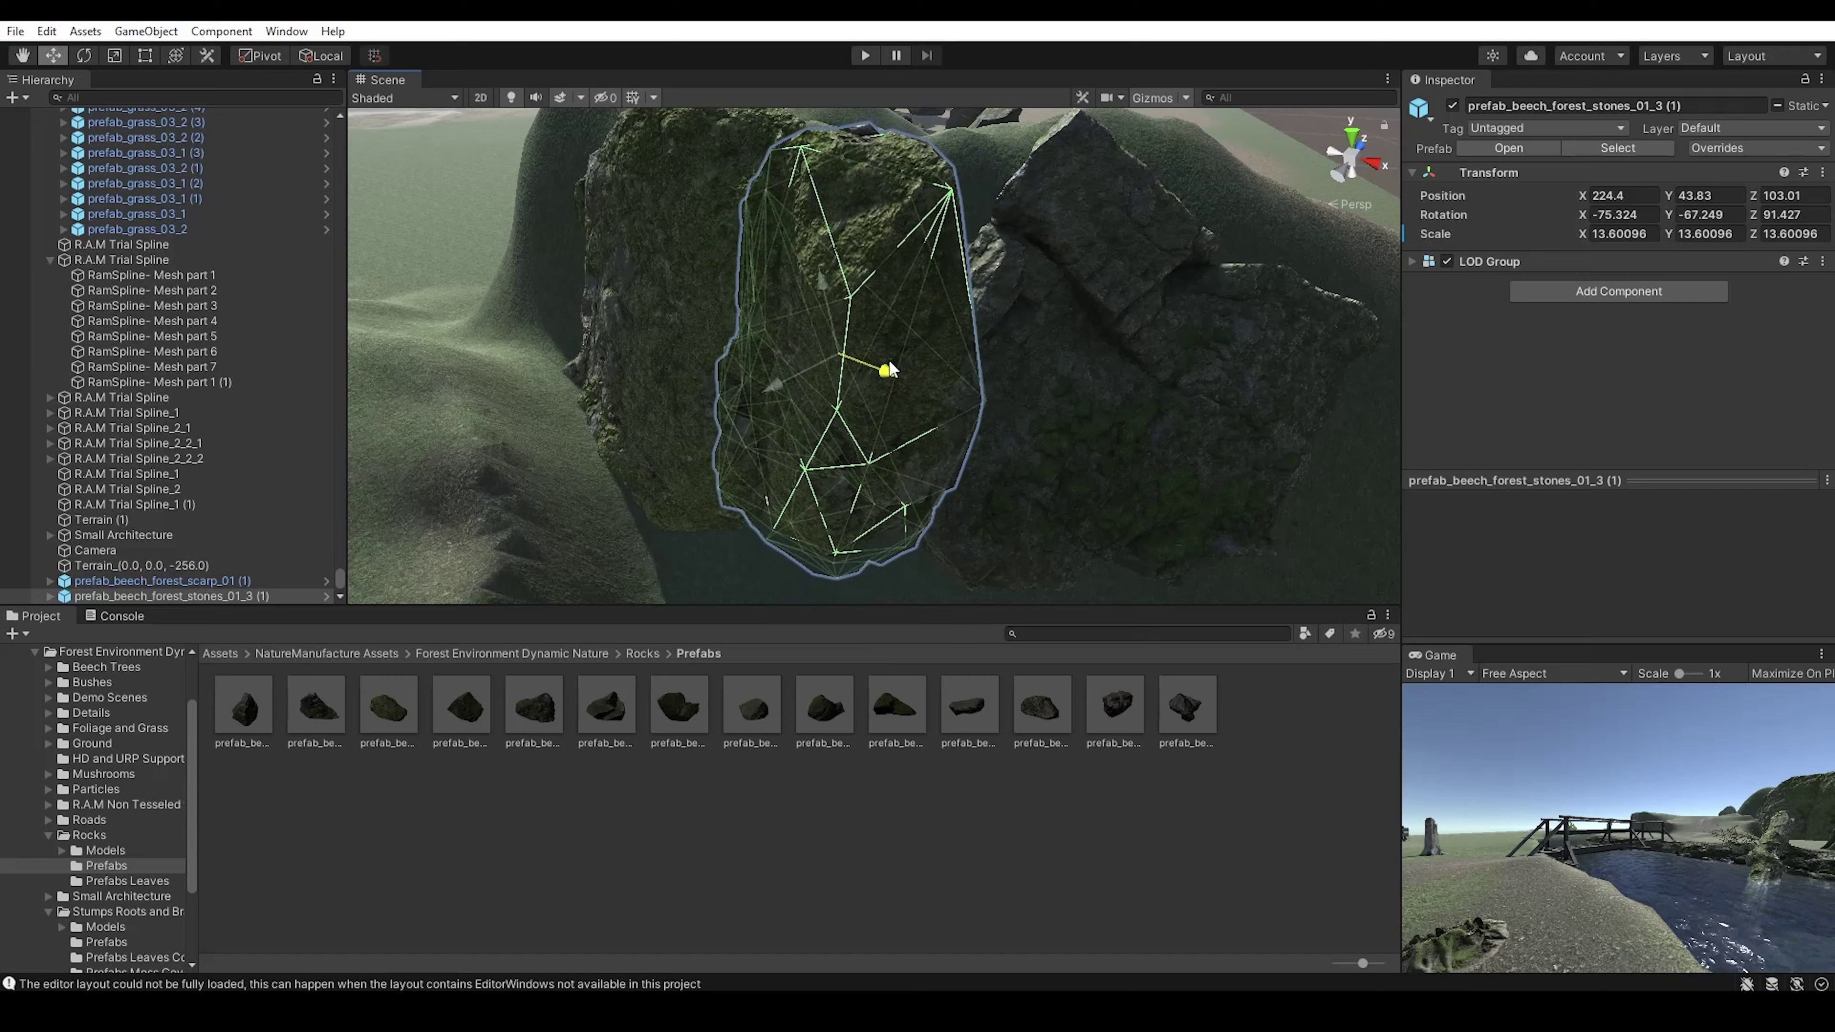
left_click(1026, 463)
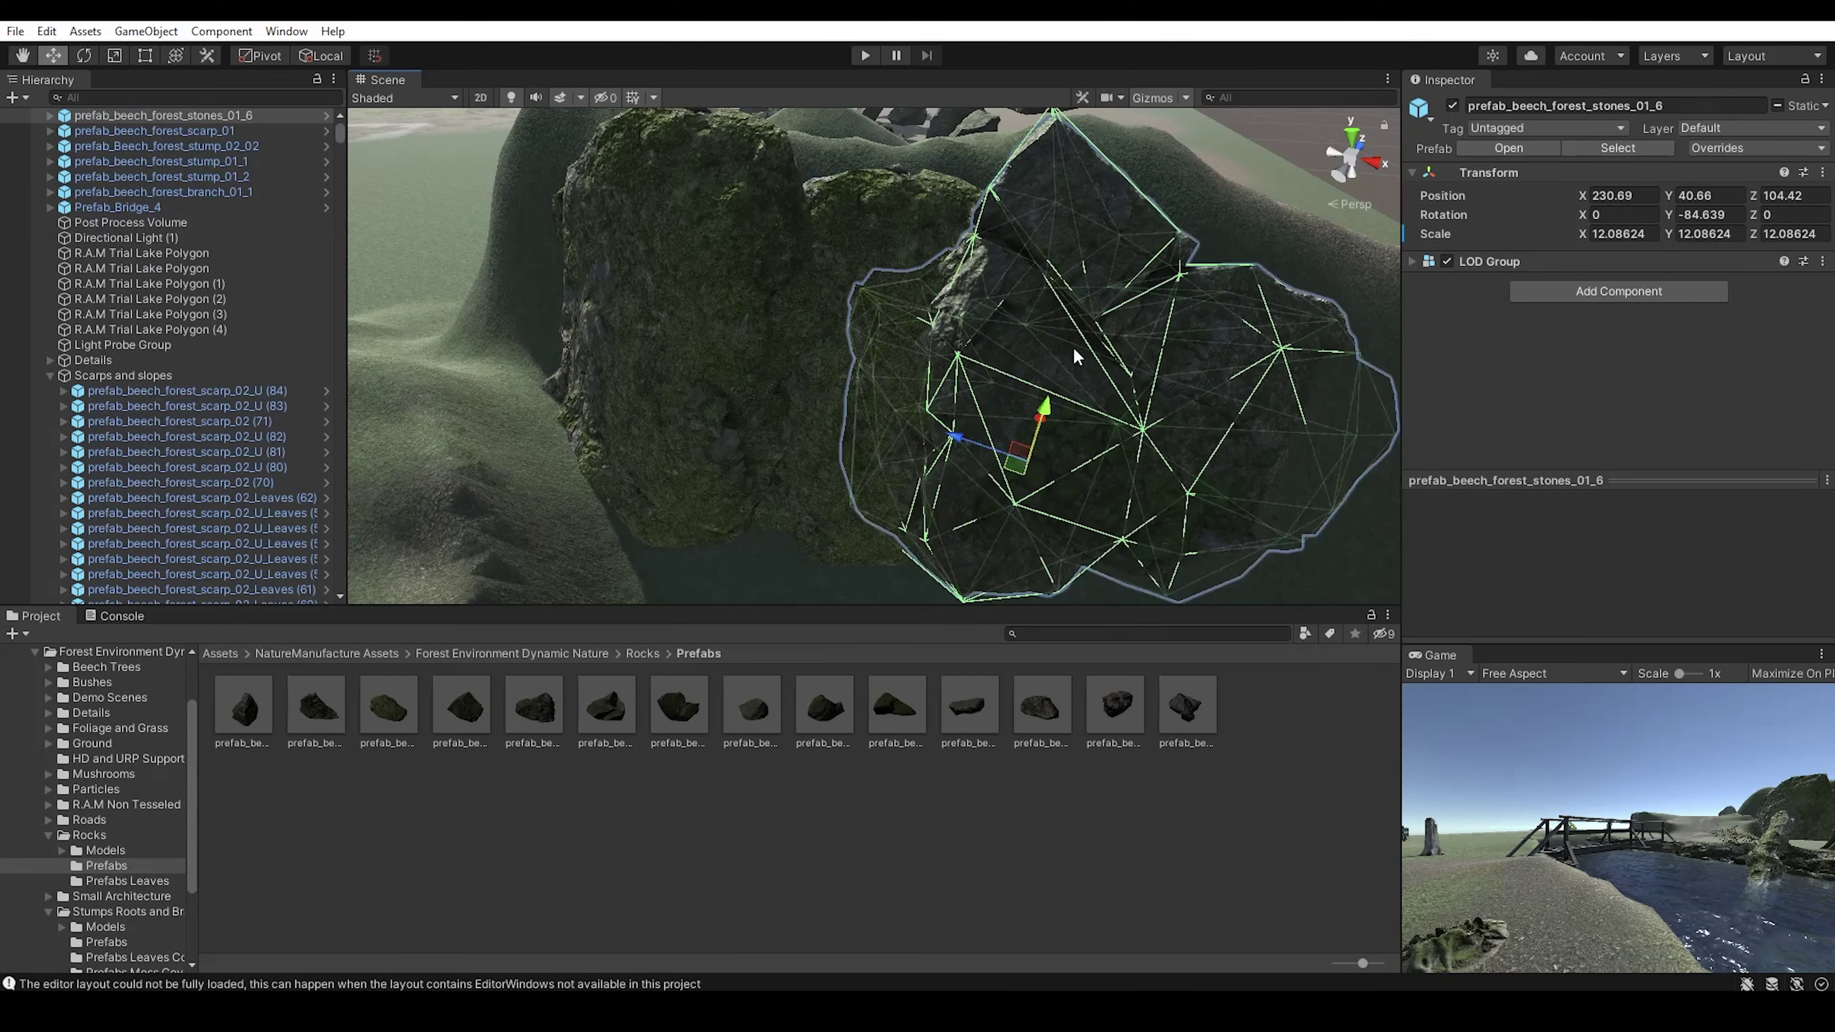
key("f")
left_click(649, 344)
key("f")
left_click_drag(839, 518, 860, 405)
key("w")
key("f")
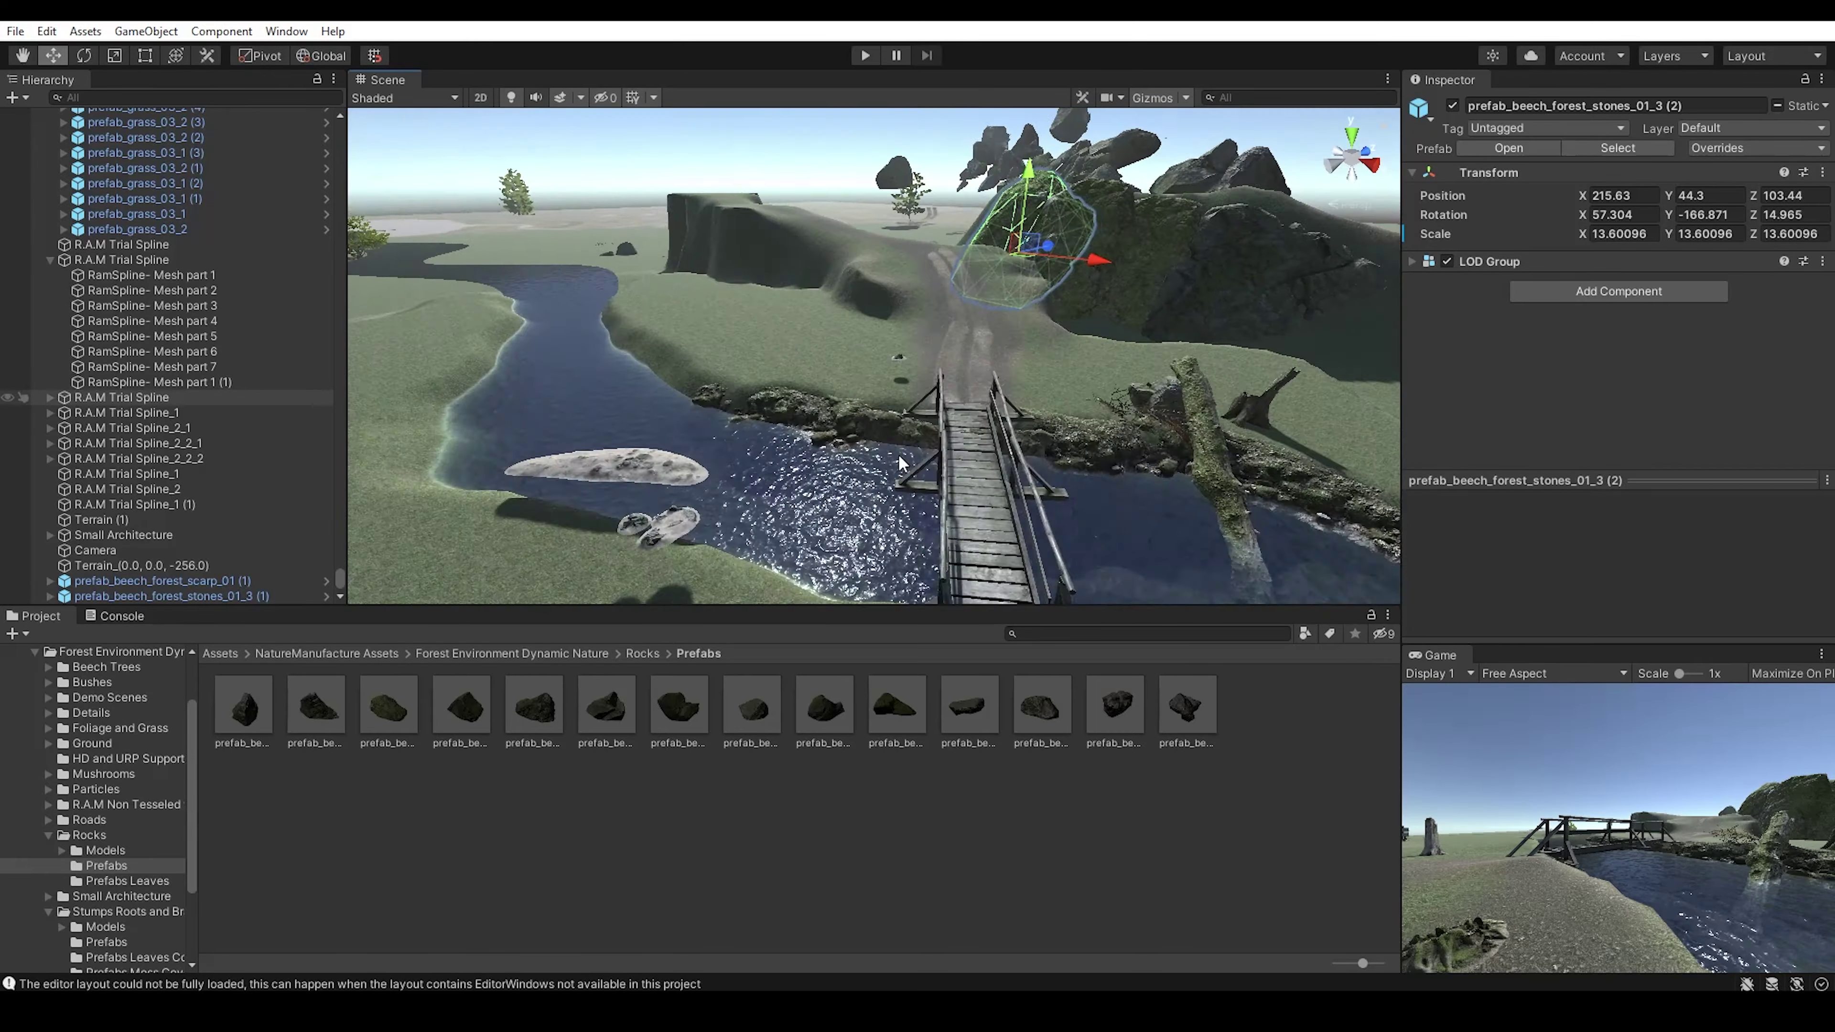
- Select the terrain by the bridge and pull back to a wide riverbank view for grass painting
left_click(758, 453)
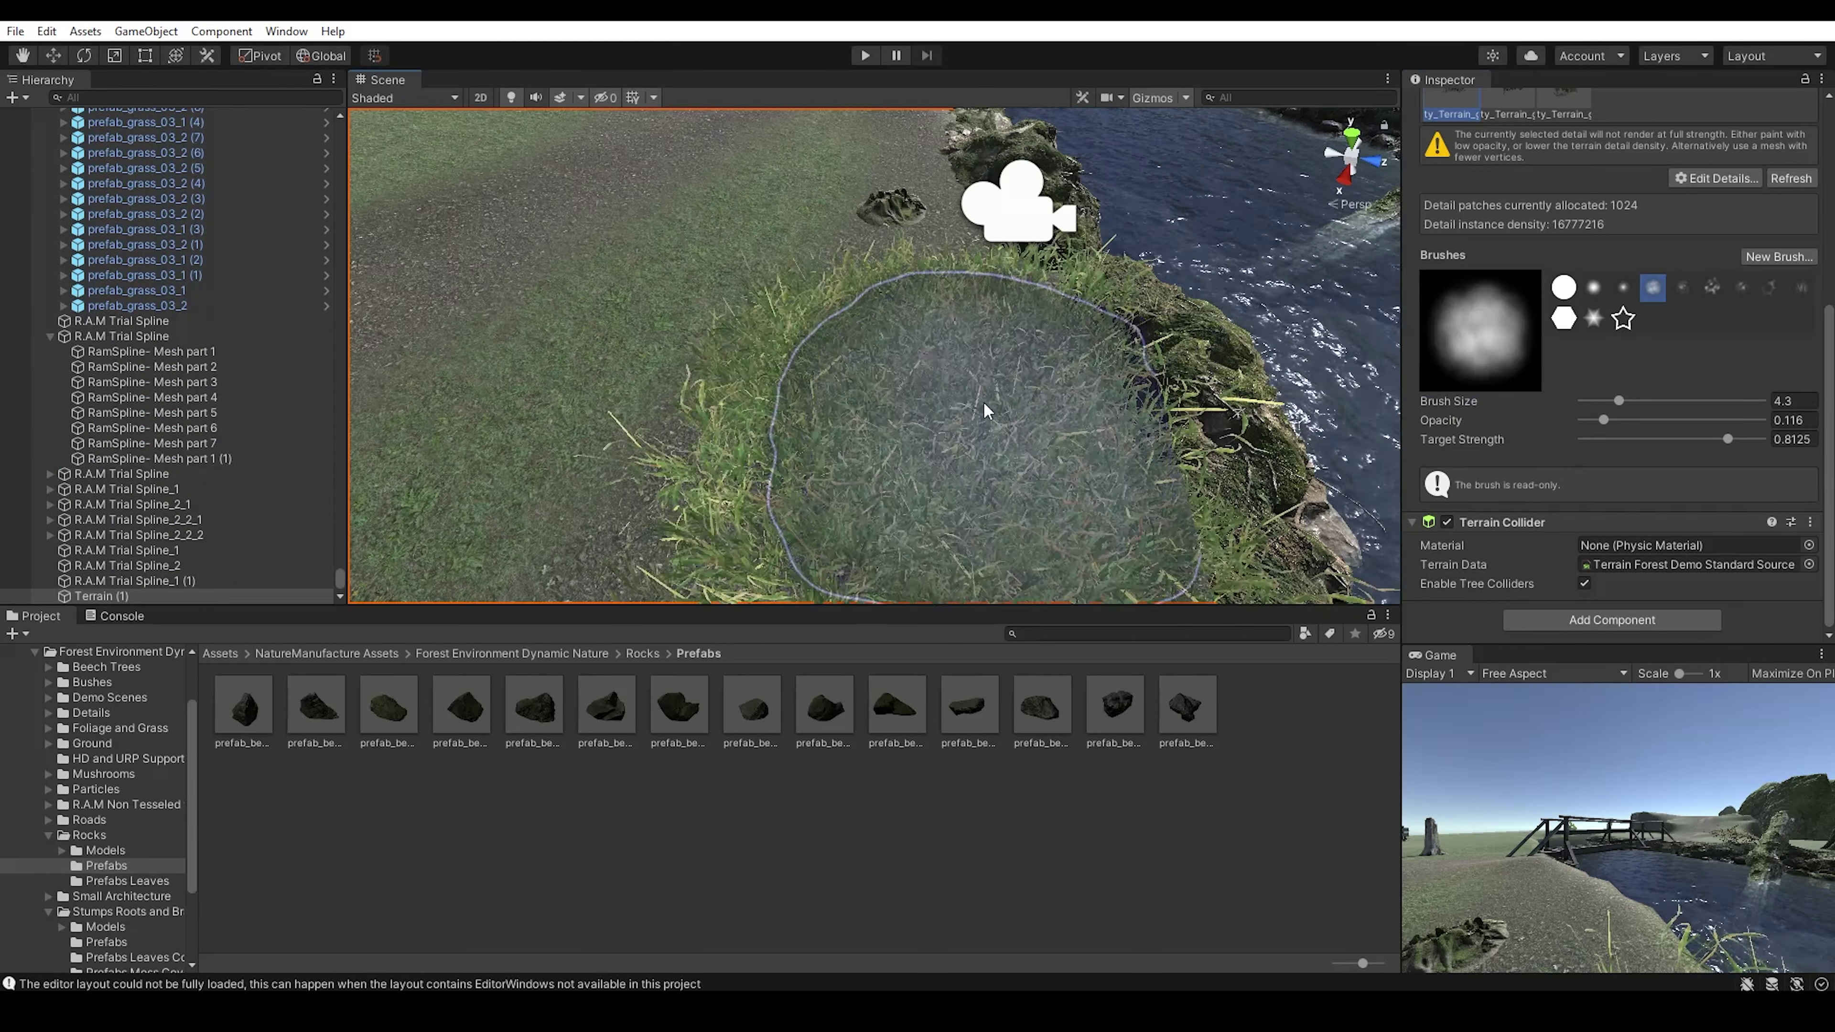
scroll(893, 319, "down", 5)
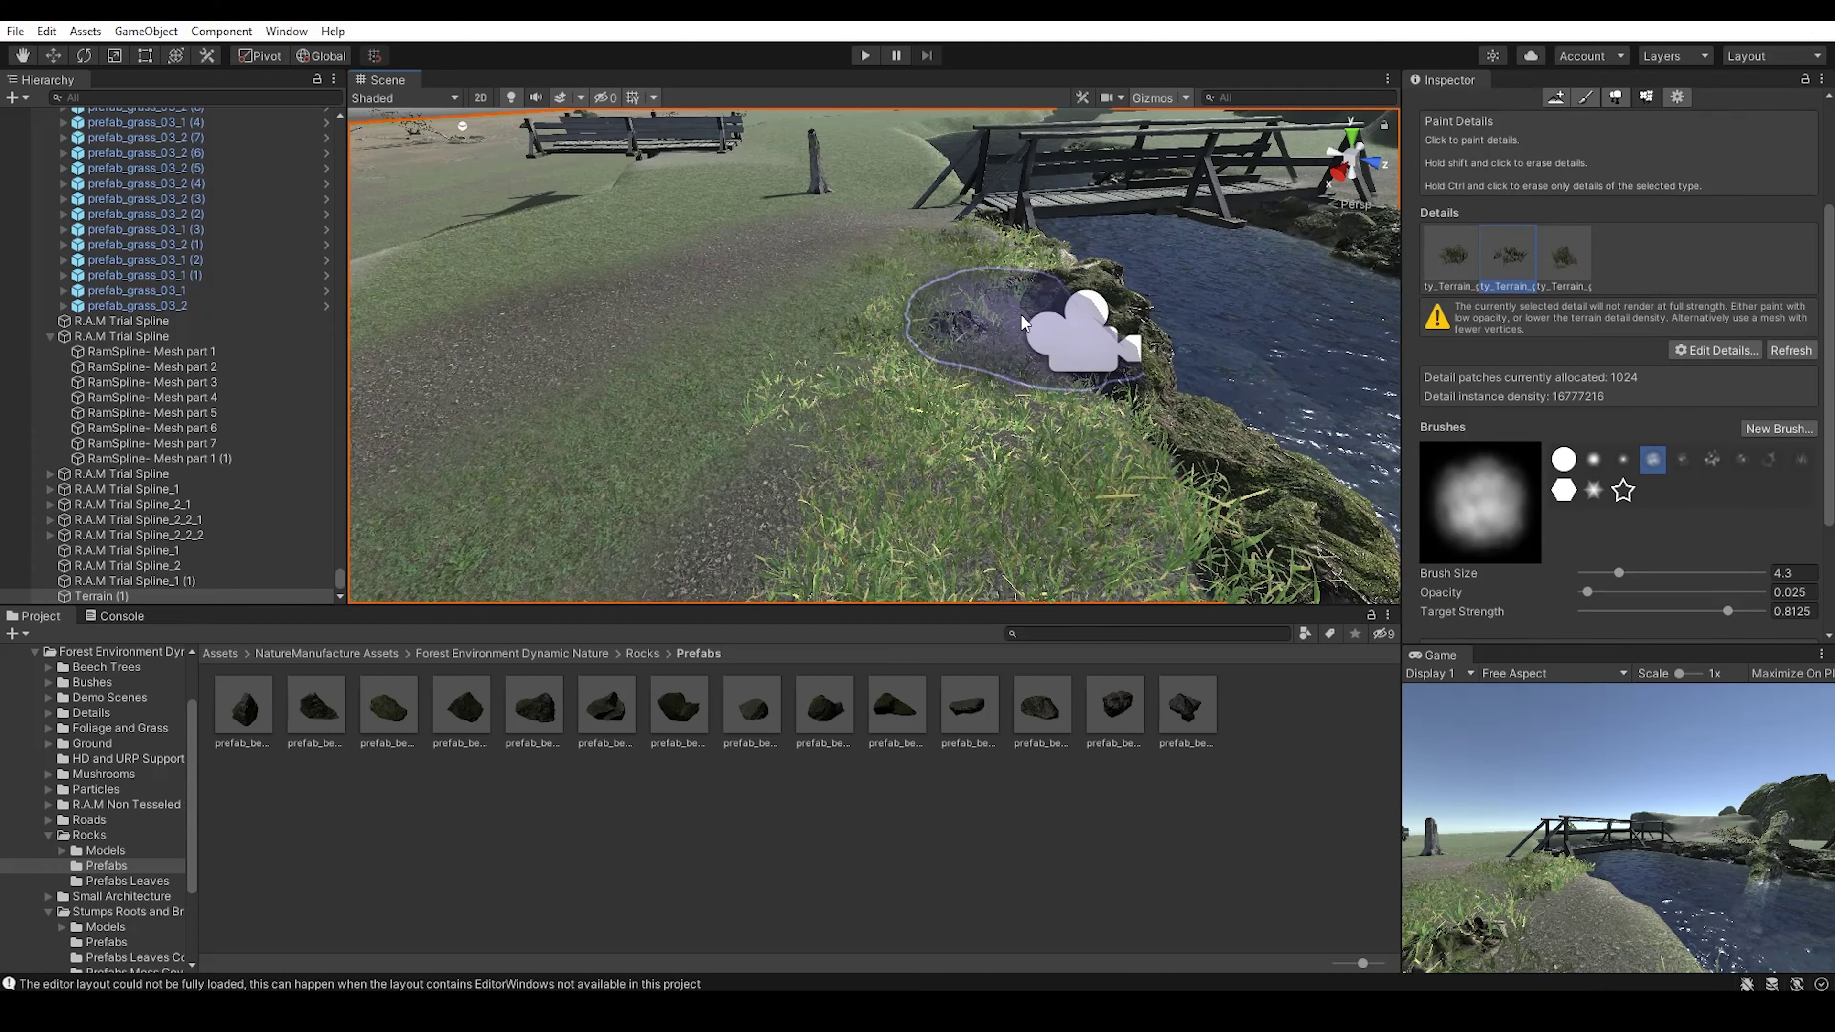
mouse_move(1083, 326)
left_mouse_down("alt")
mouse_move(1121, 330)
mouse_move(878, 344)
left_mouse_up("alt")
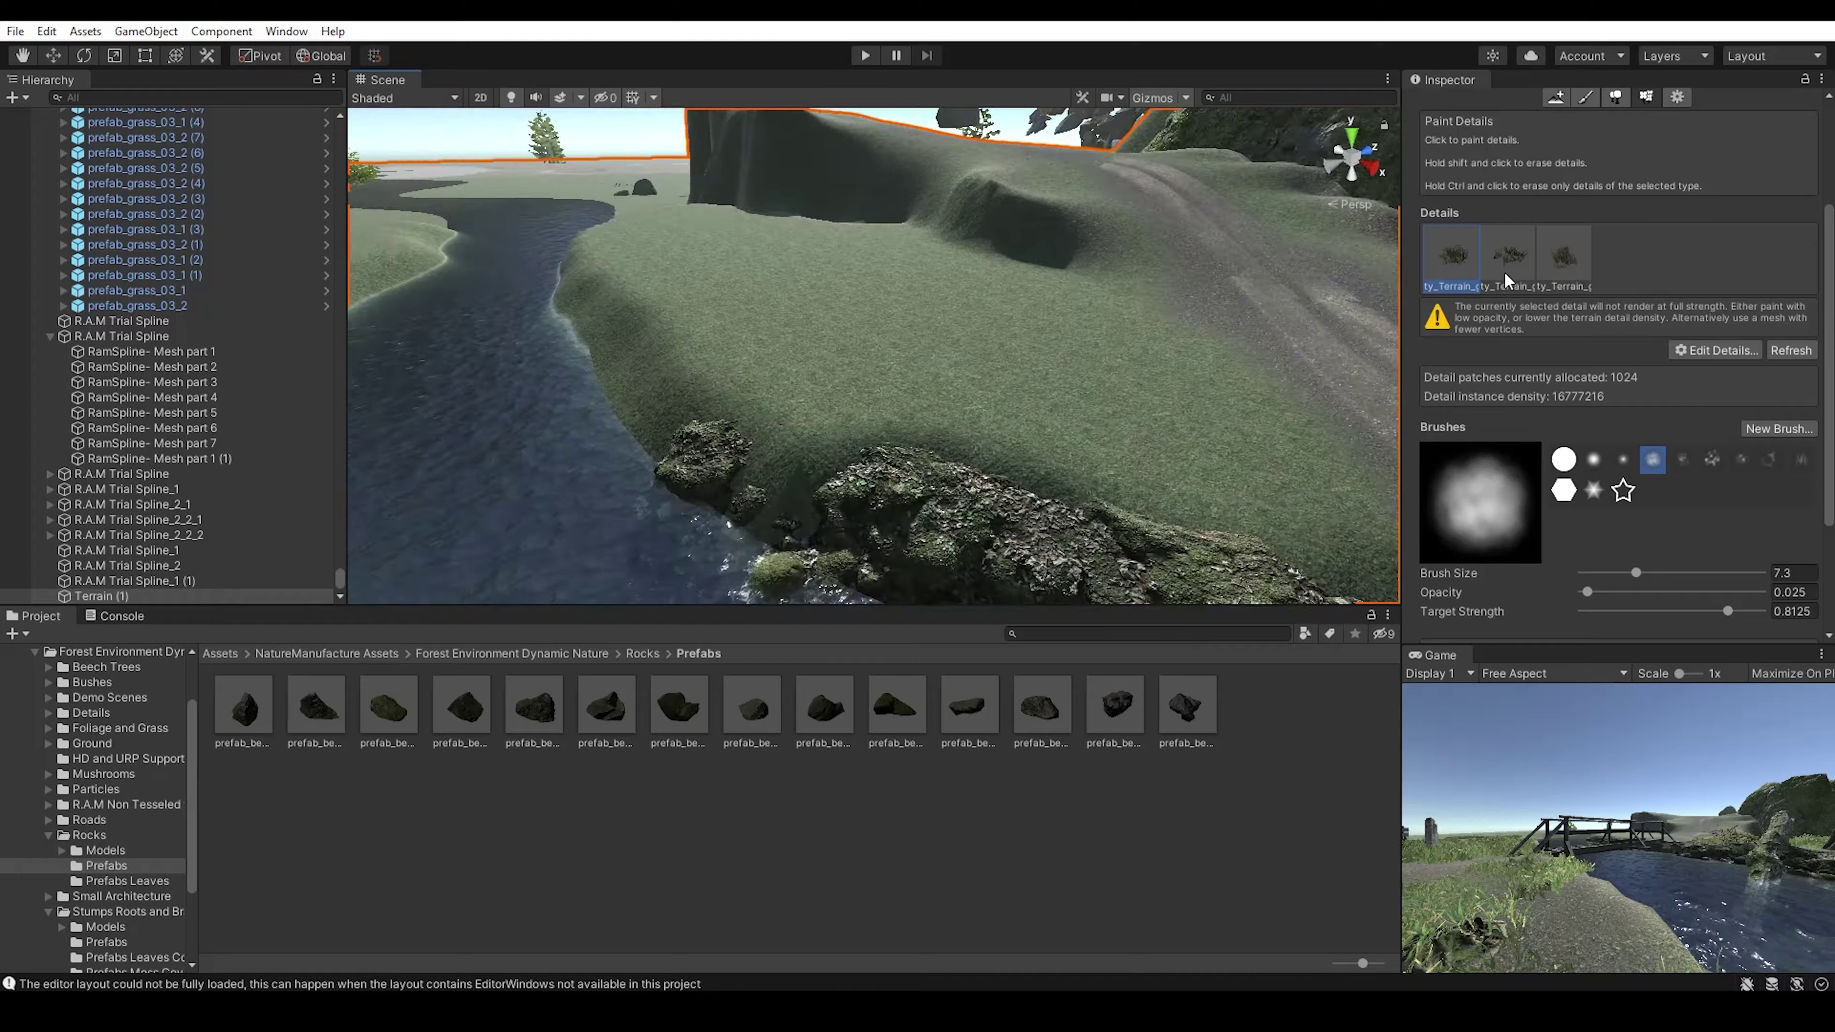
mouse_move(762, 268)
left_mouse_down("alt")
mouse_move(1057, 417)
mouse_move(1091, 457)
mouse_move(582, 462)
mouse_move(736, 405)
left_mouse_up("alt")
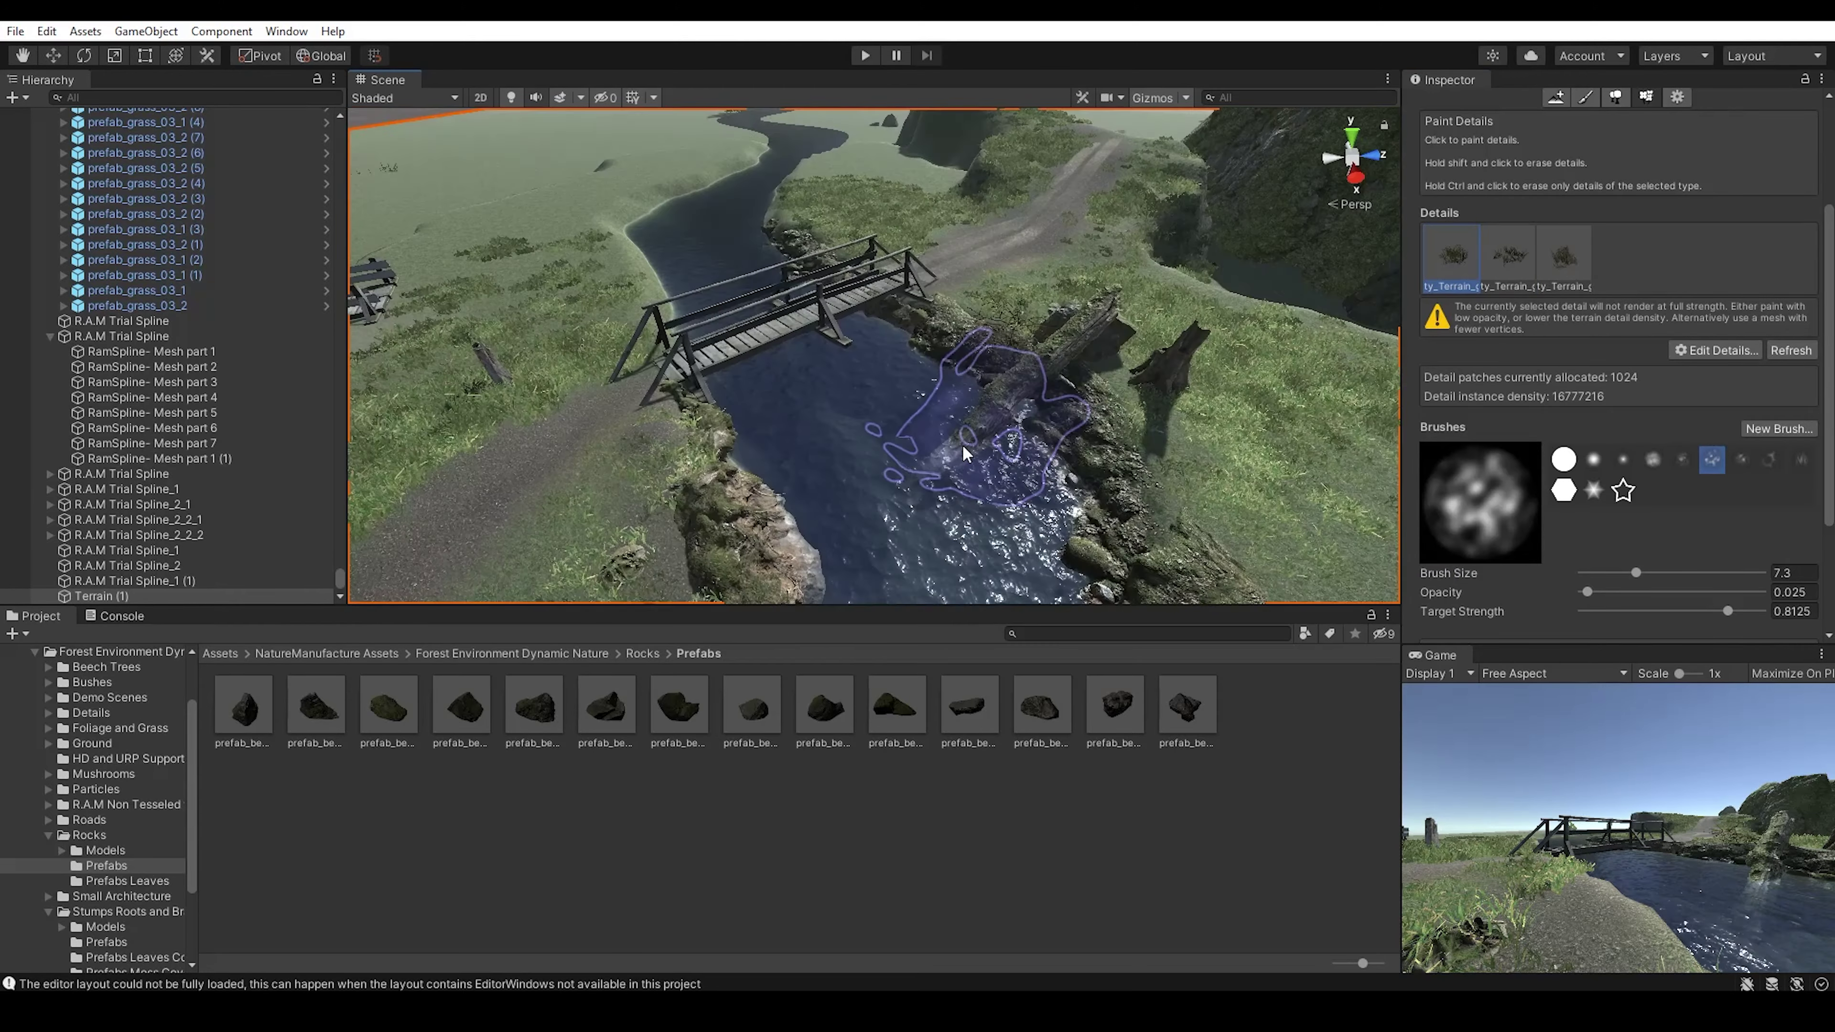
- Select and frame stones 01_4, 01_12, 01_13, 01_2 and 01_3 (3) along the path
left_click(735, 405)
left_click(819, 492)
key("w")
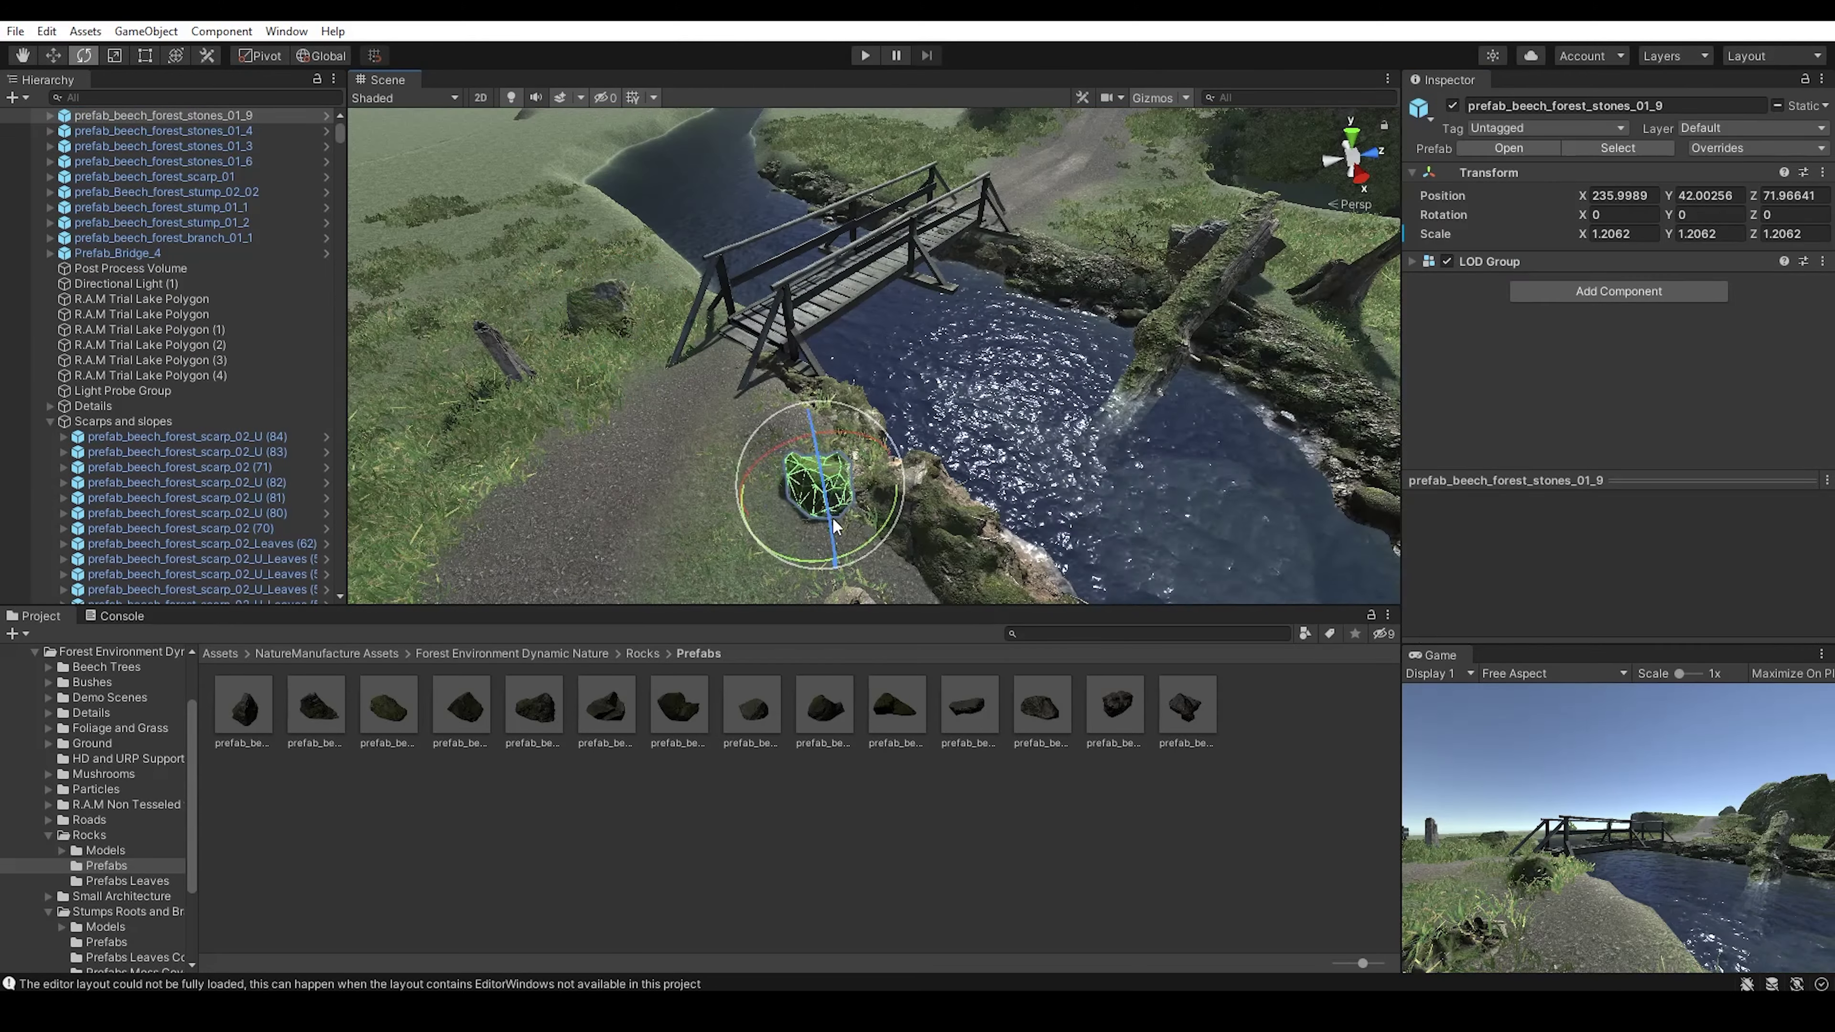
key("f")
left_click_drag(549, 441, 676, 470, "alt")
left_click(824, 408)
left_click_drag(914, 557, 927, 492, "alt")
left_click(927, 491)
key("r")
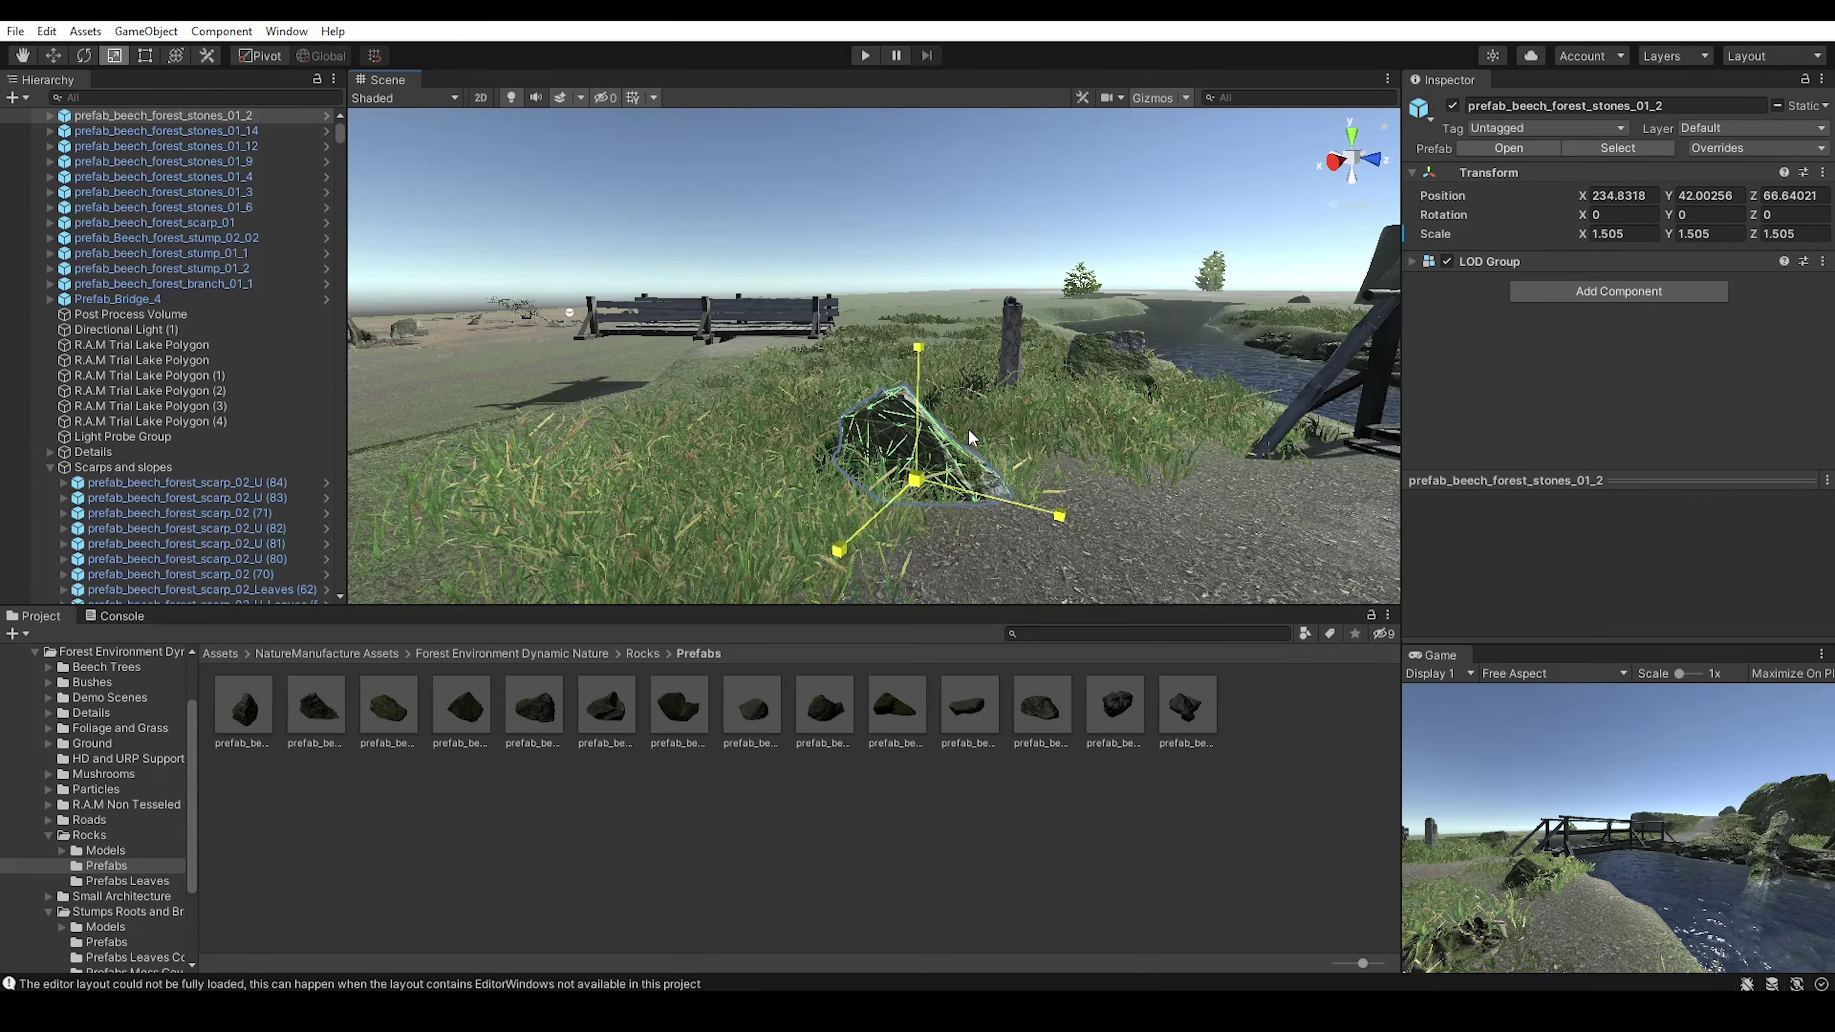
left_click(1059, 494)
key("f")
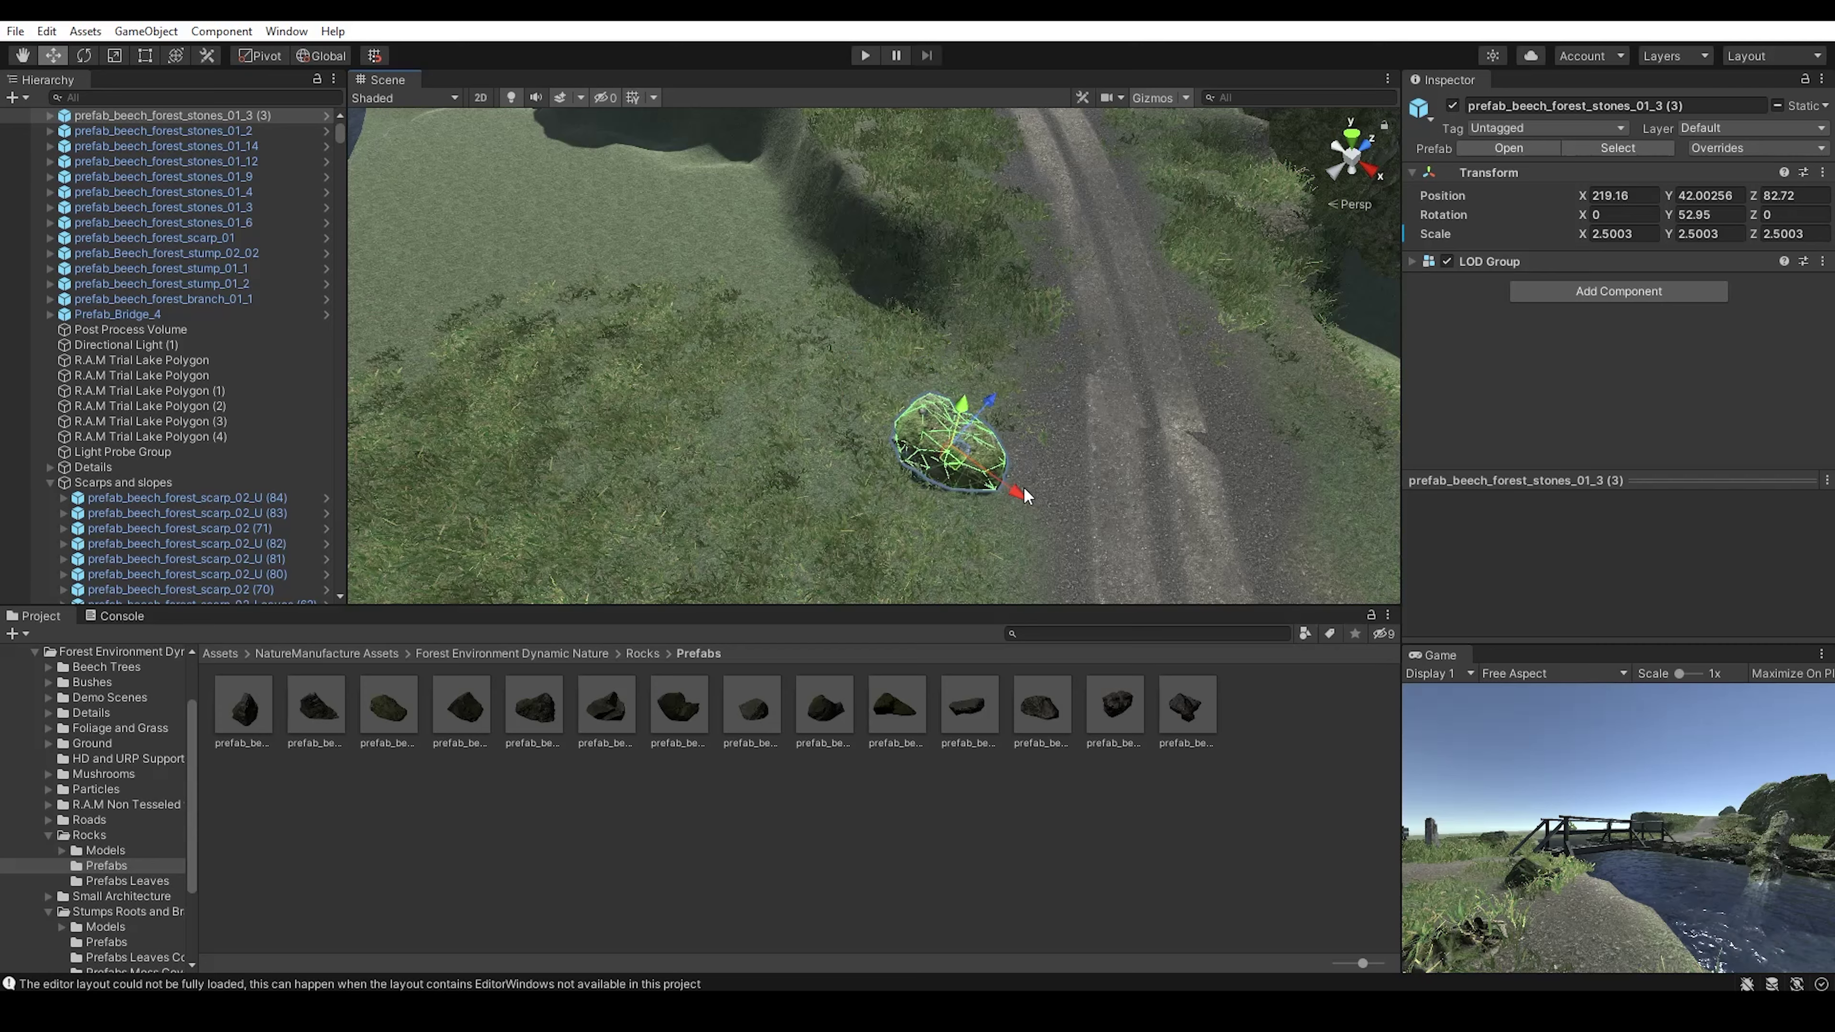
- Duplicate the stone three times, then rotate and reposition the new copy near the bridge
key("ctrl+d")
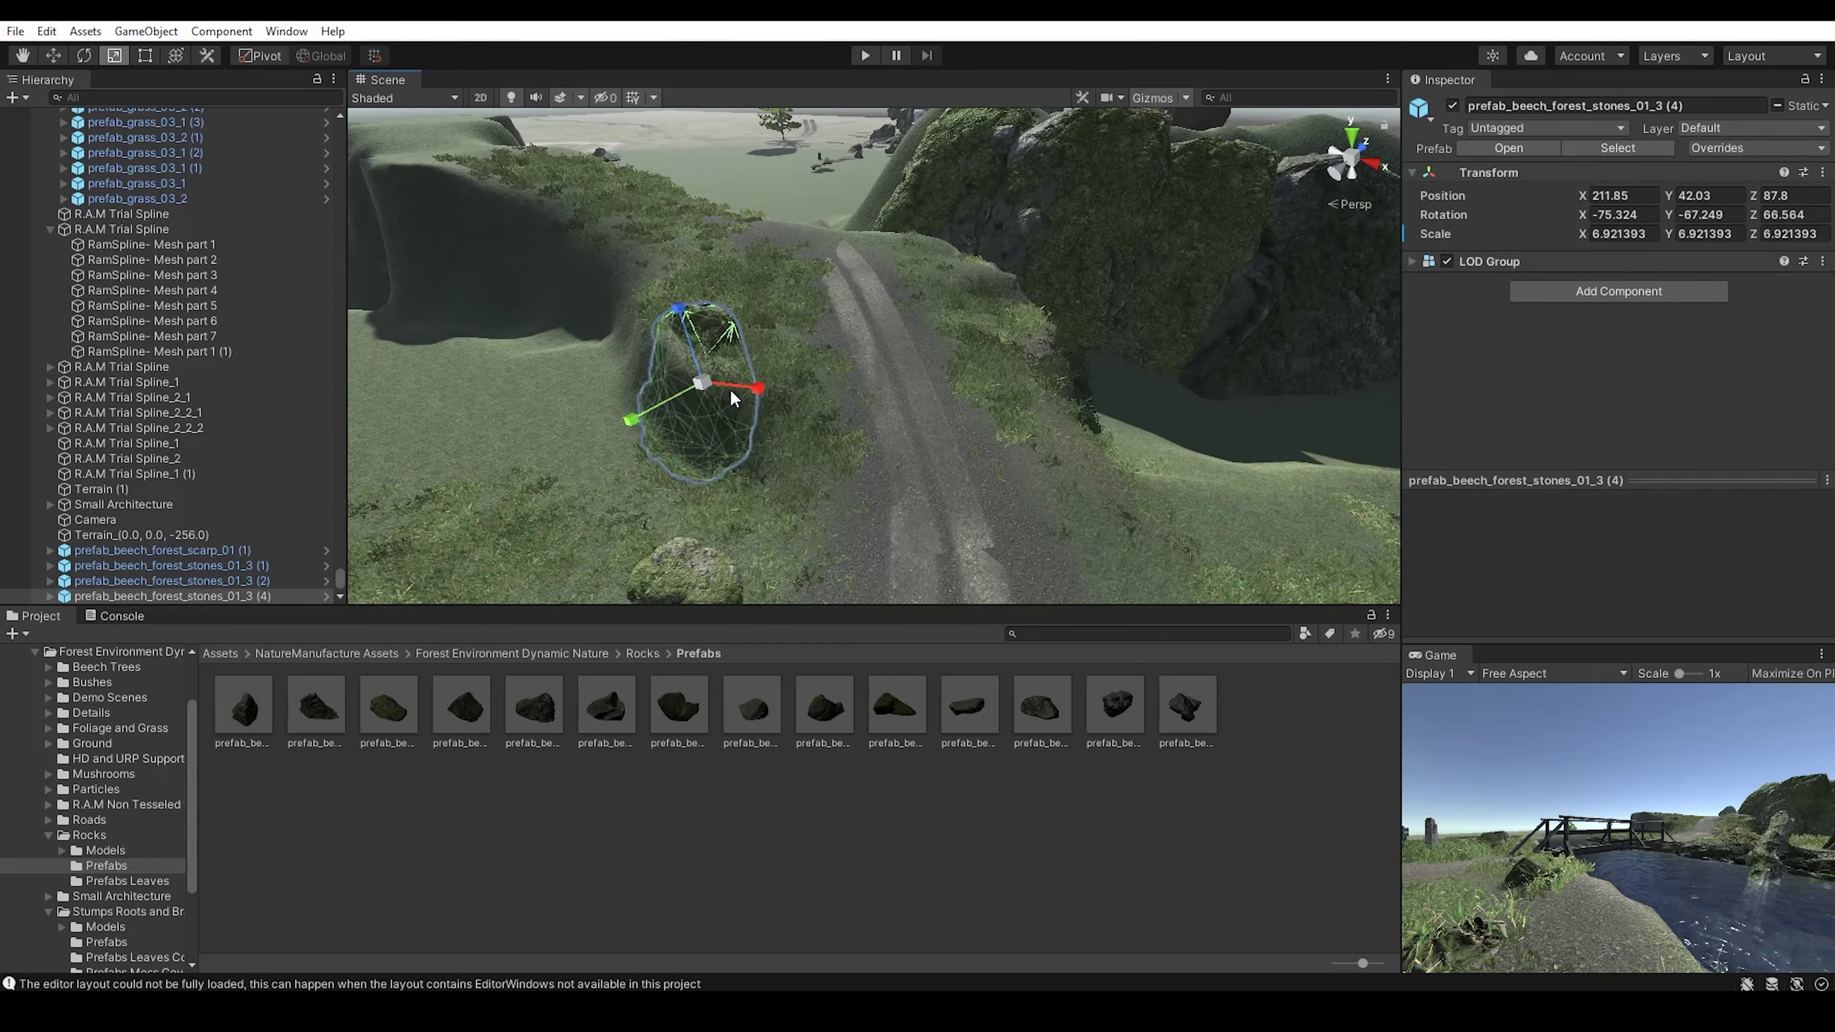
key("ctrl+d")
key("e")
key("ctrl+d")
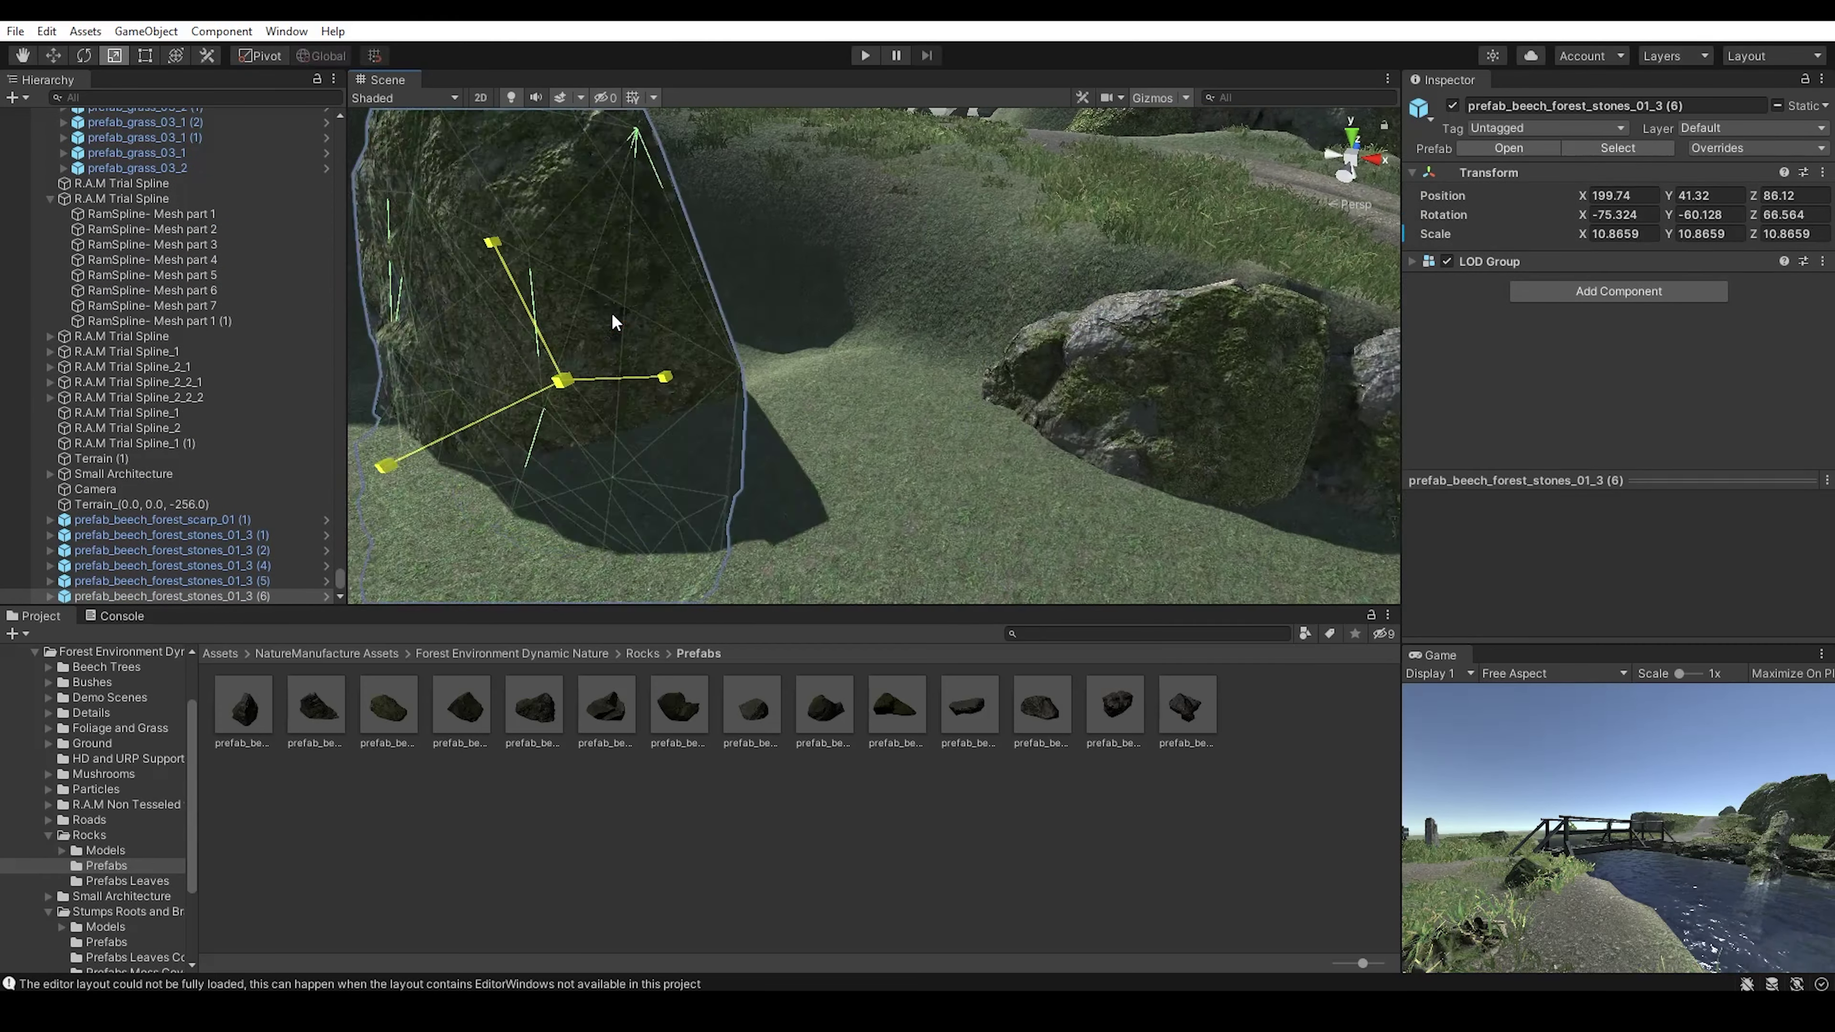
mouse_move(744, 362)
left_mouse_down()
mouse_move(854, 387)
mouse_move(670, 289)
left_mouse_up()
key("w")
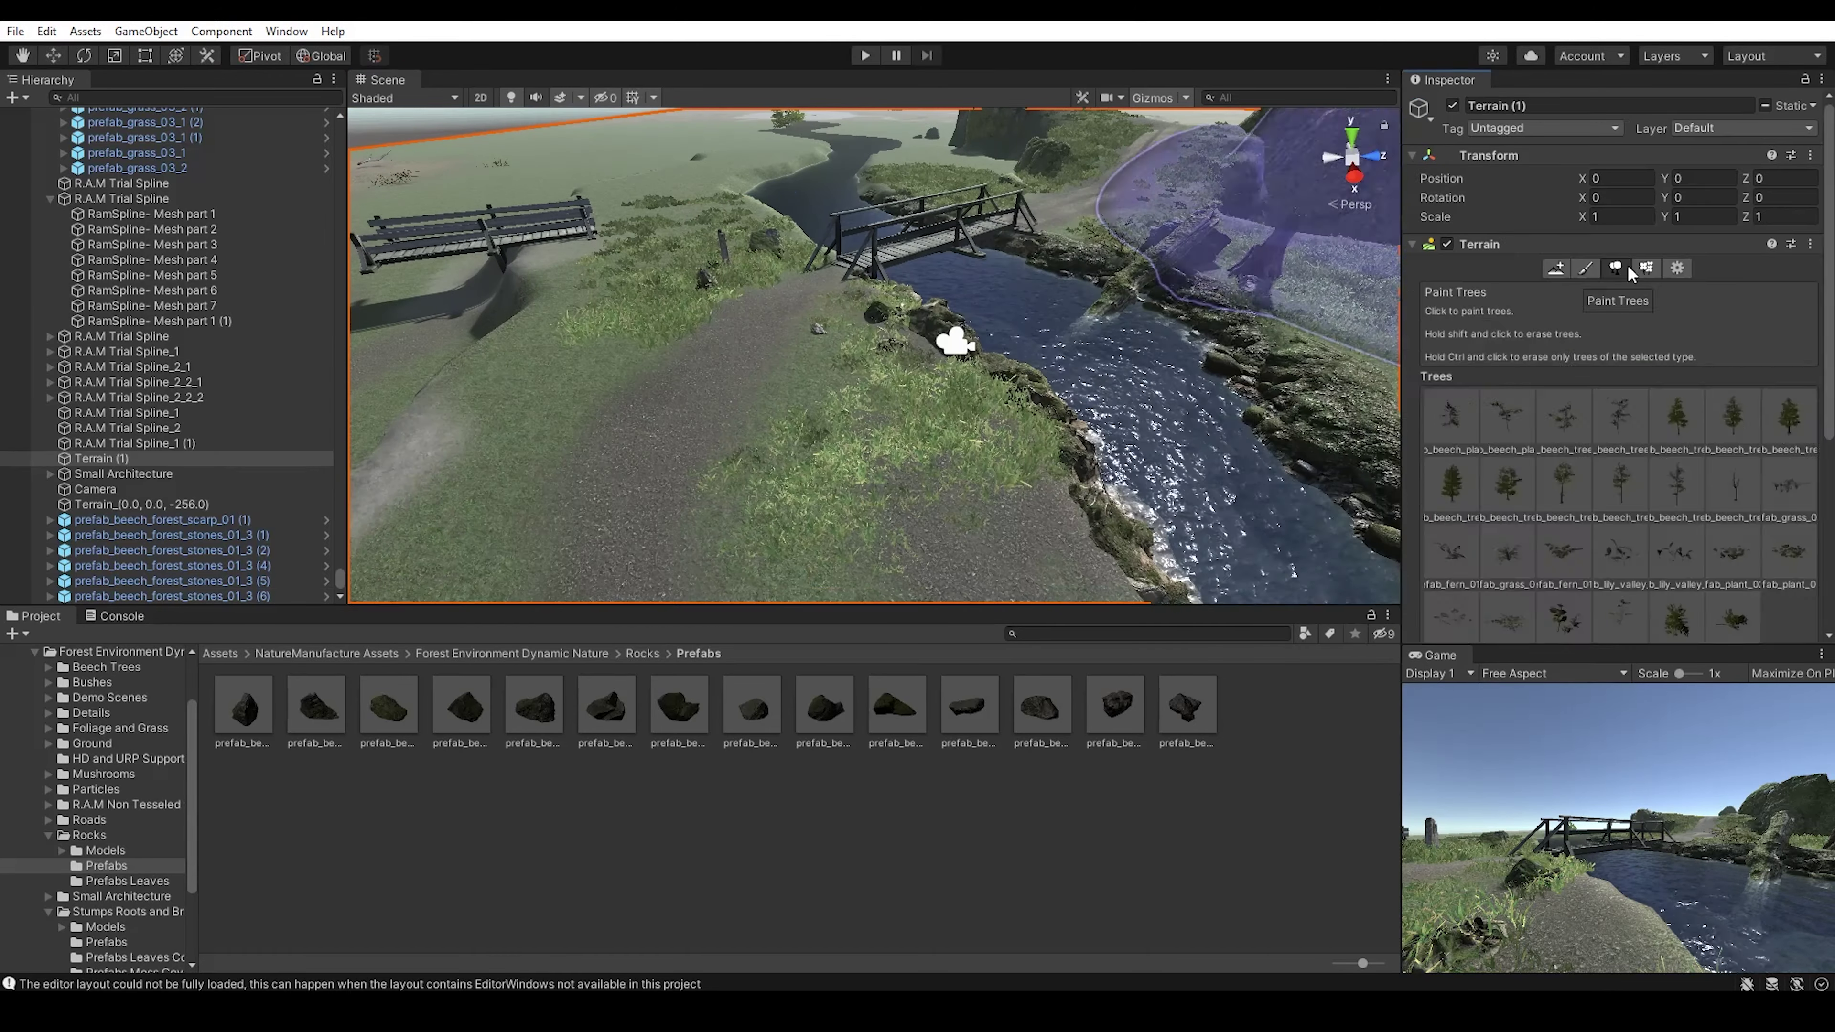
scroll(1631, 274, "down", 5)
left_click(1451, 165)
- Paint a second beech tree type around the path and bridge, then select a riverside scarp rock
scroll(934, 516, "up", 3)
scroll(935, 516, "up", 3)
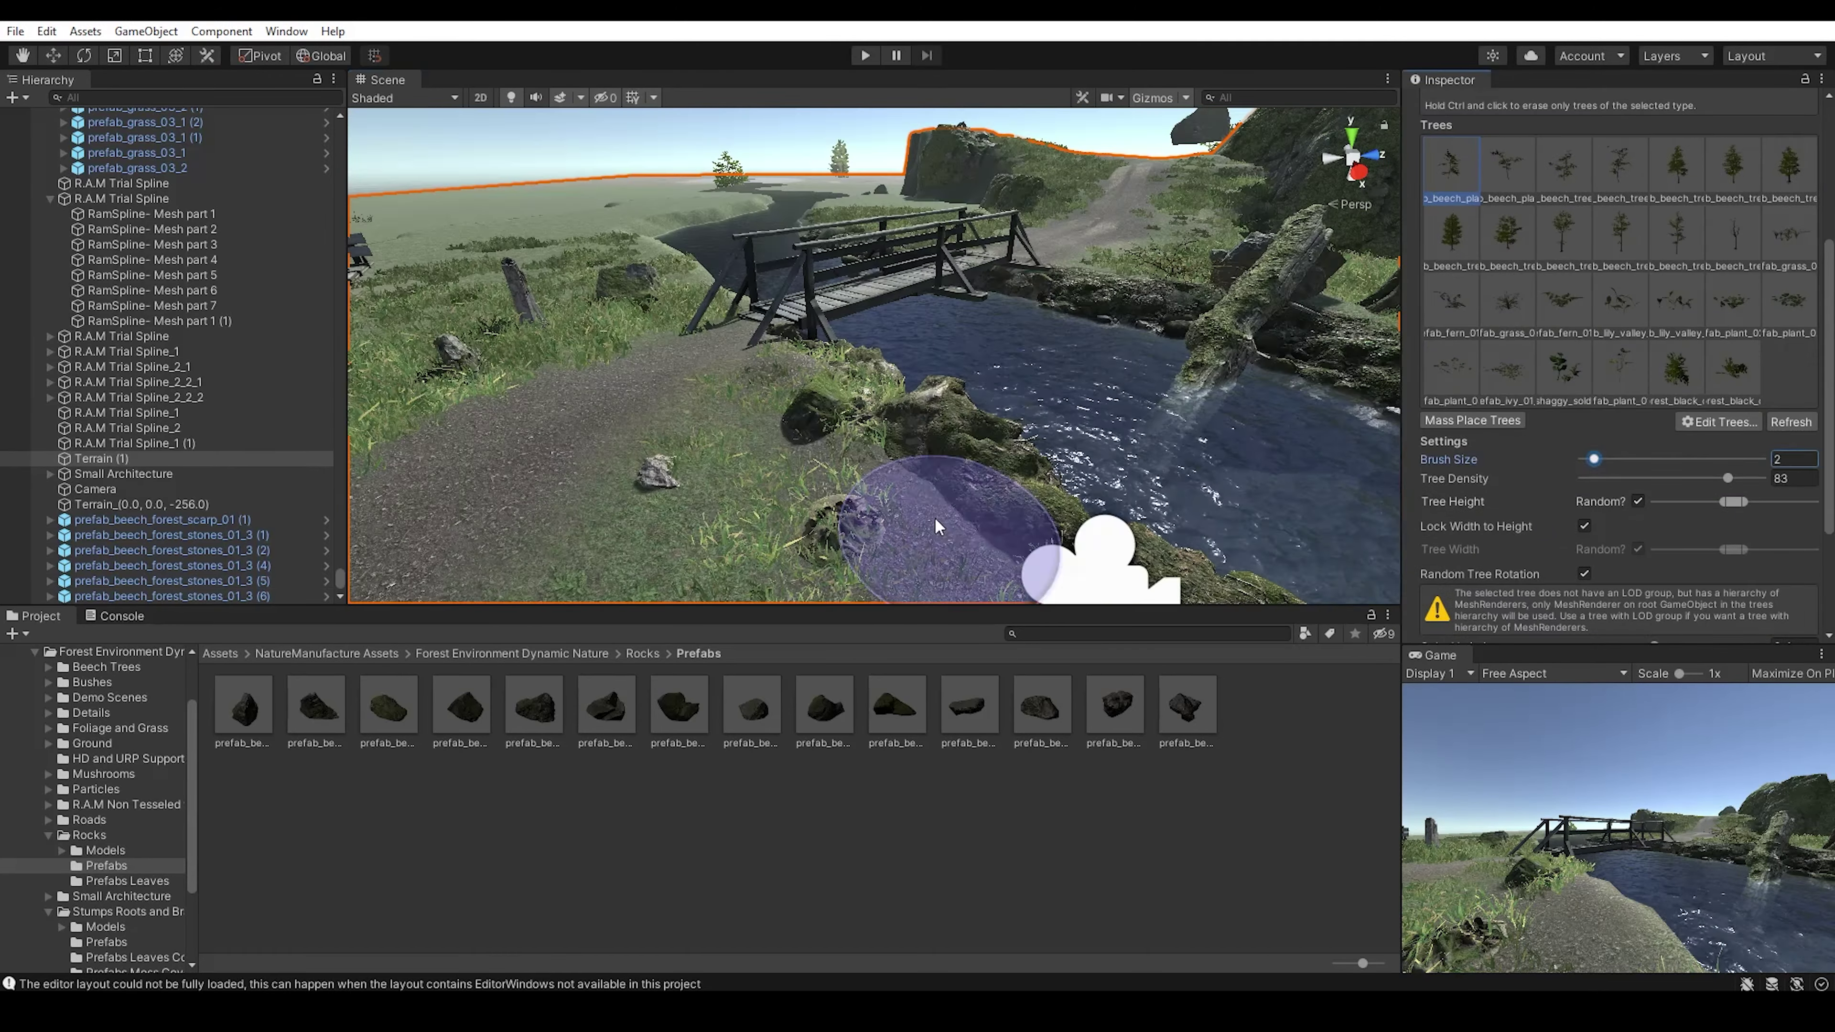
scroll(935, 516, "up", 3)
right_click_drag(930, 519, 1175, 407)
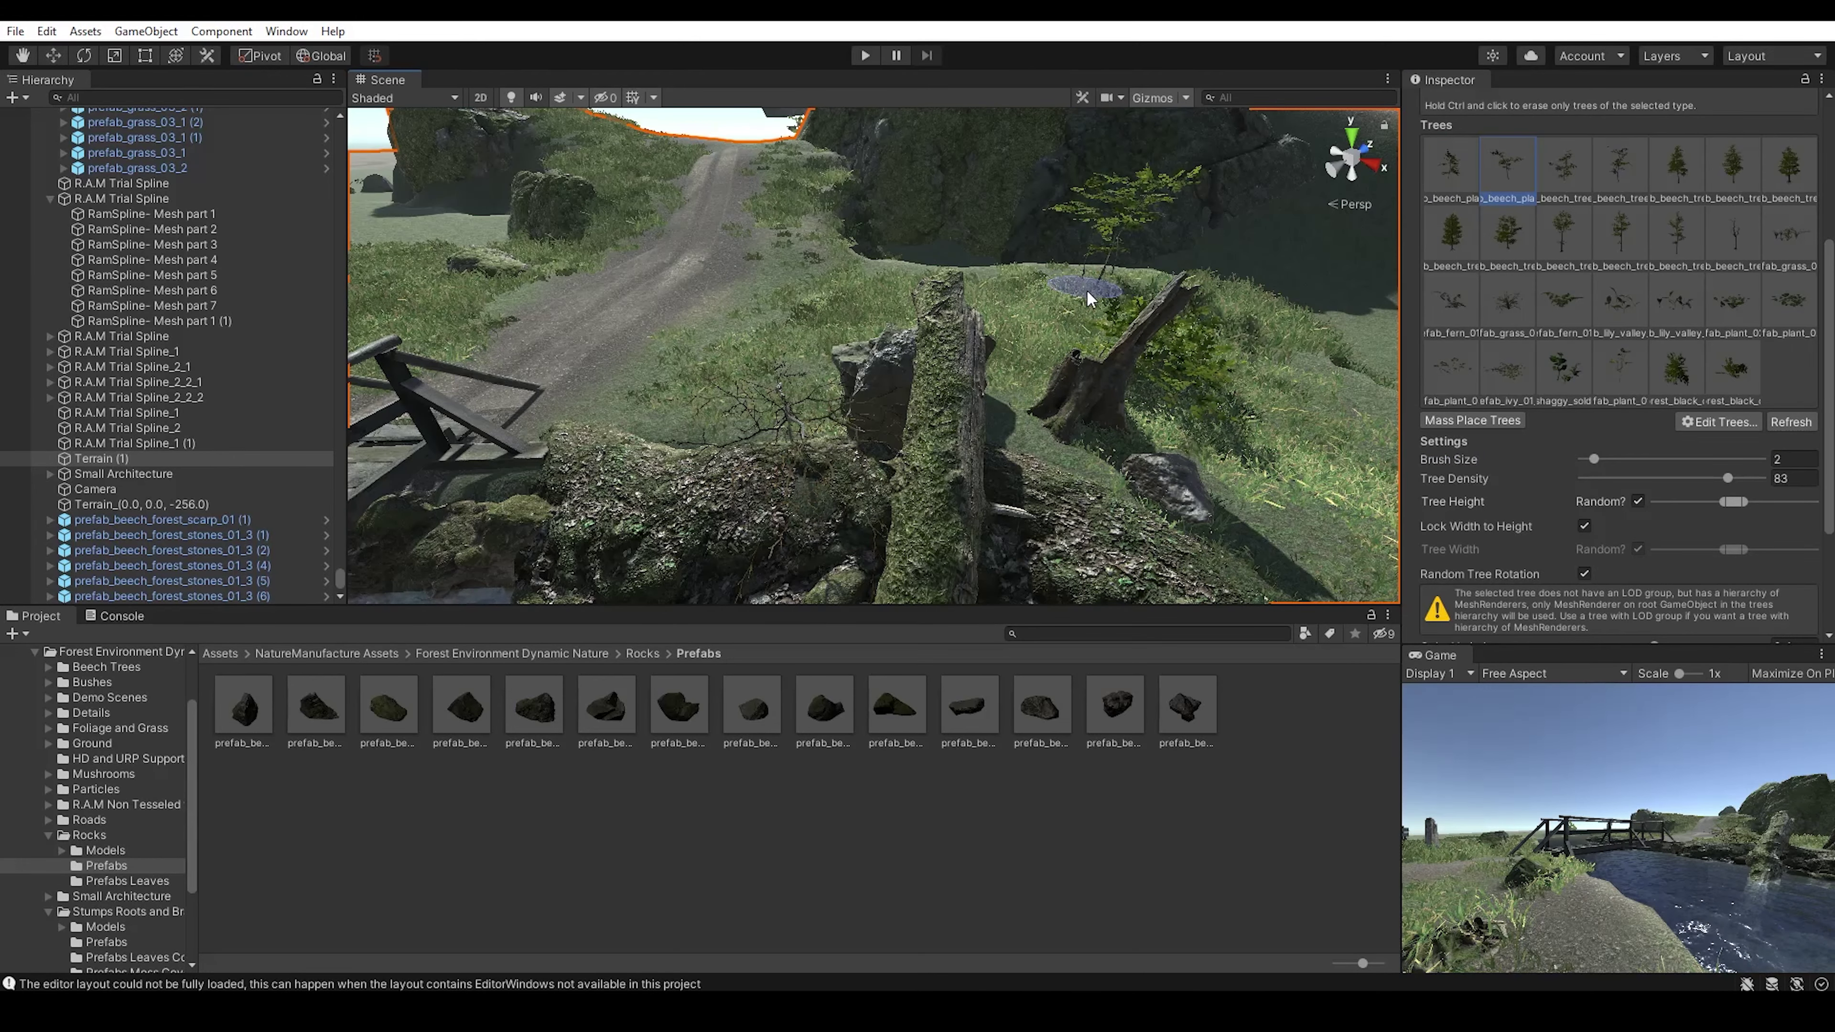
left_click(1451, 231)
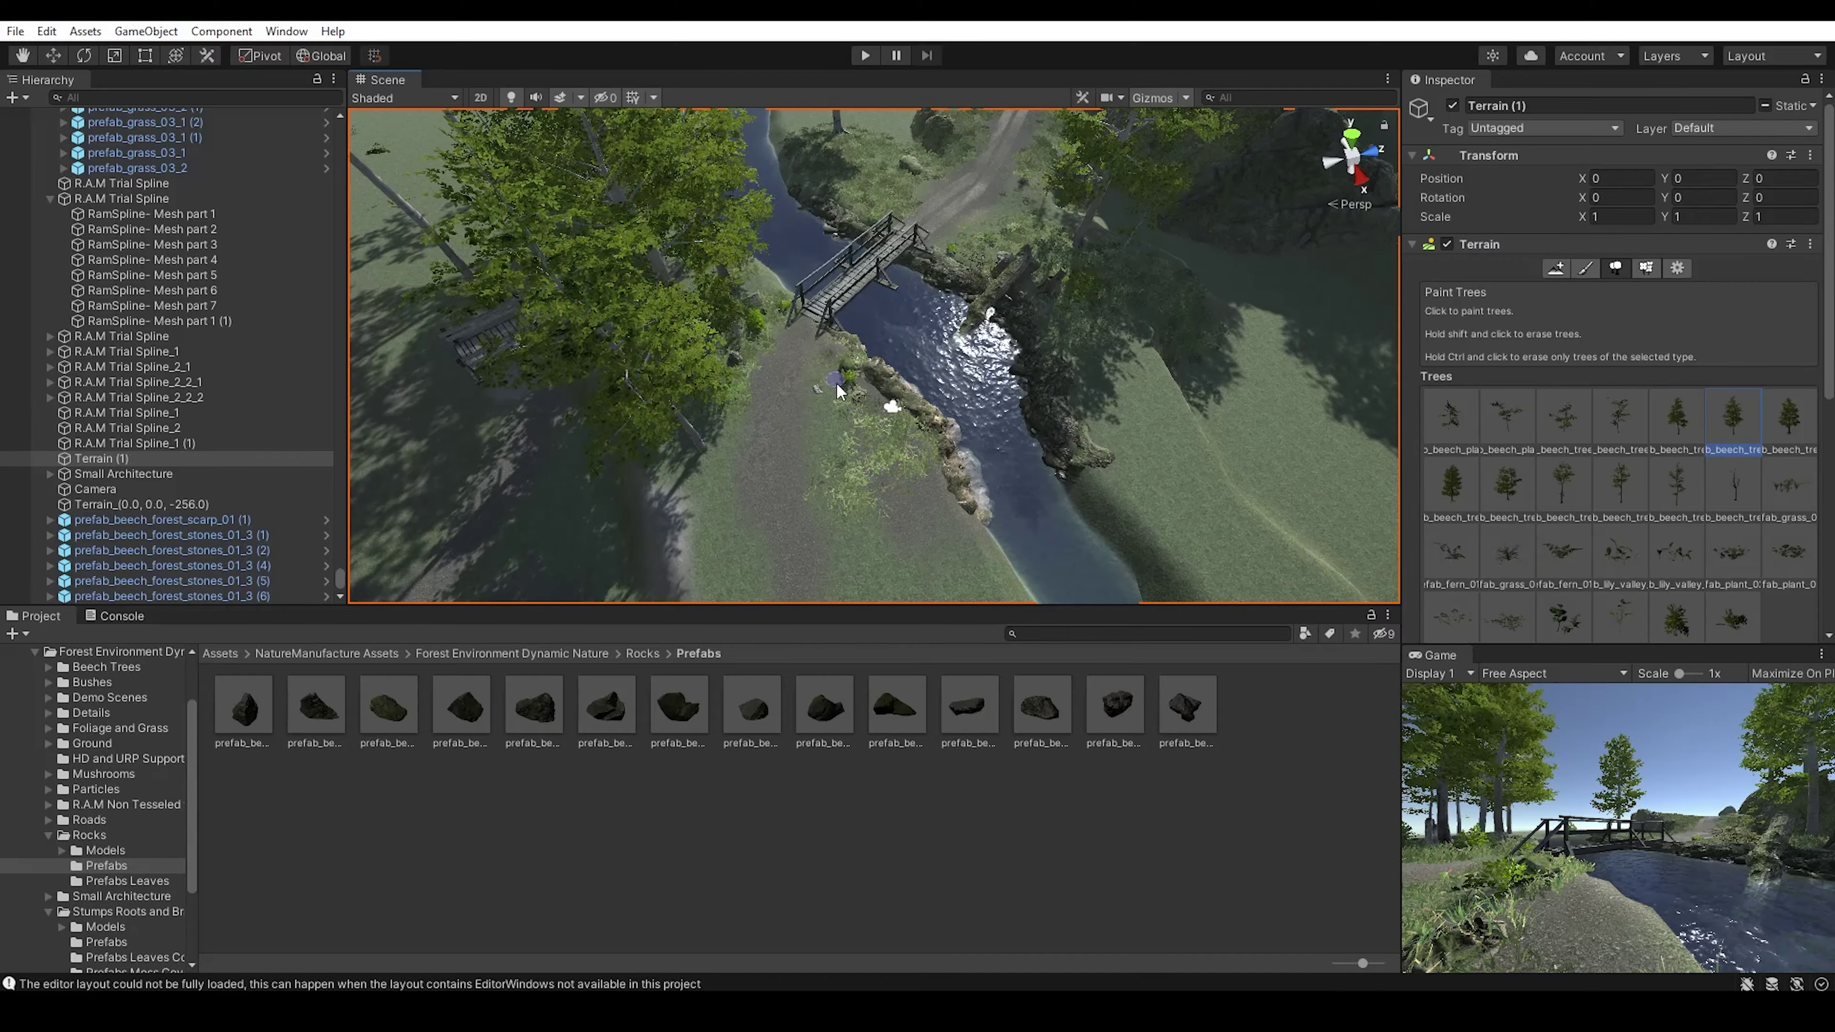
left_click_drag(837, 391, 916, 329, "alt")
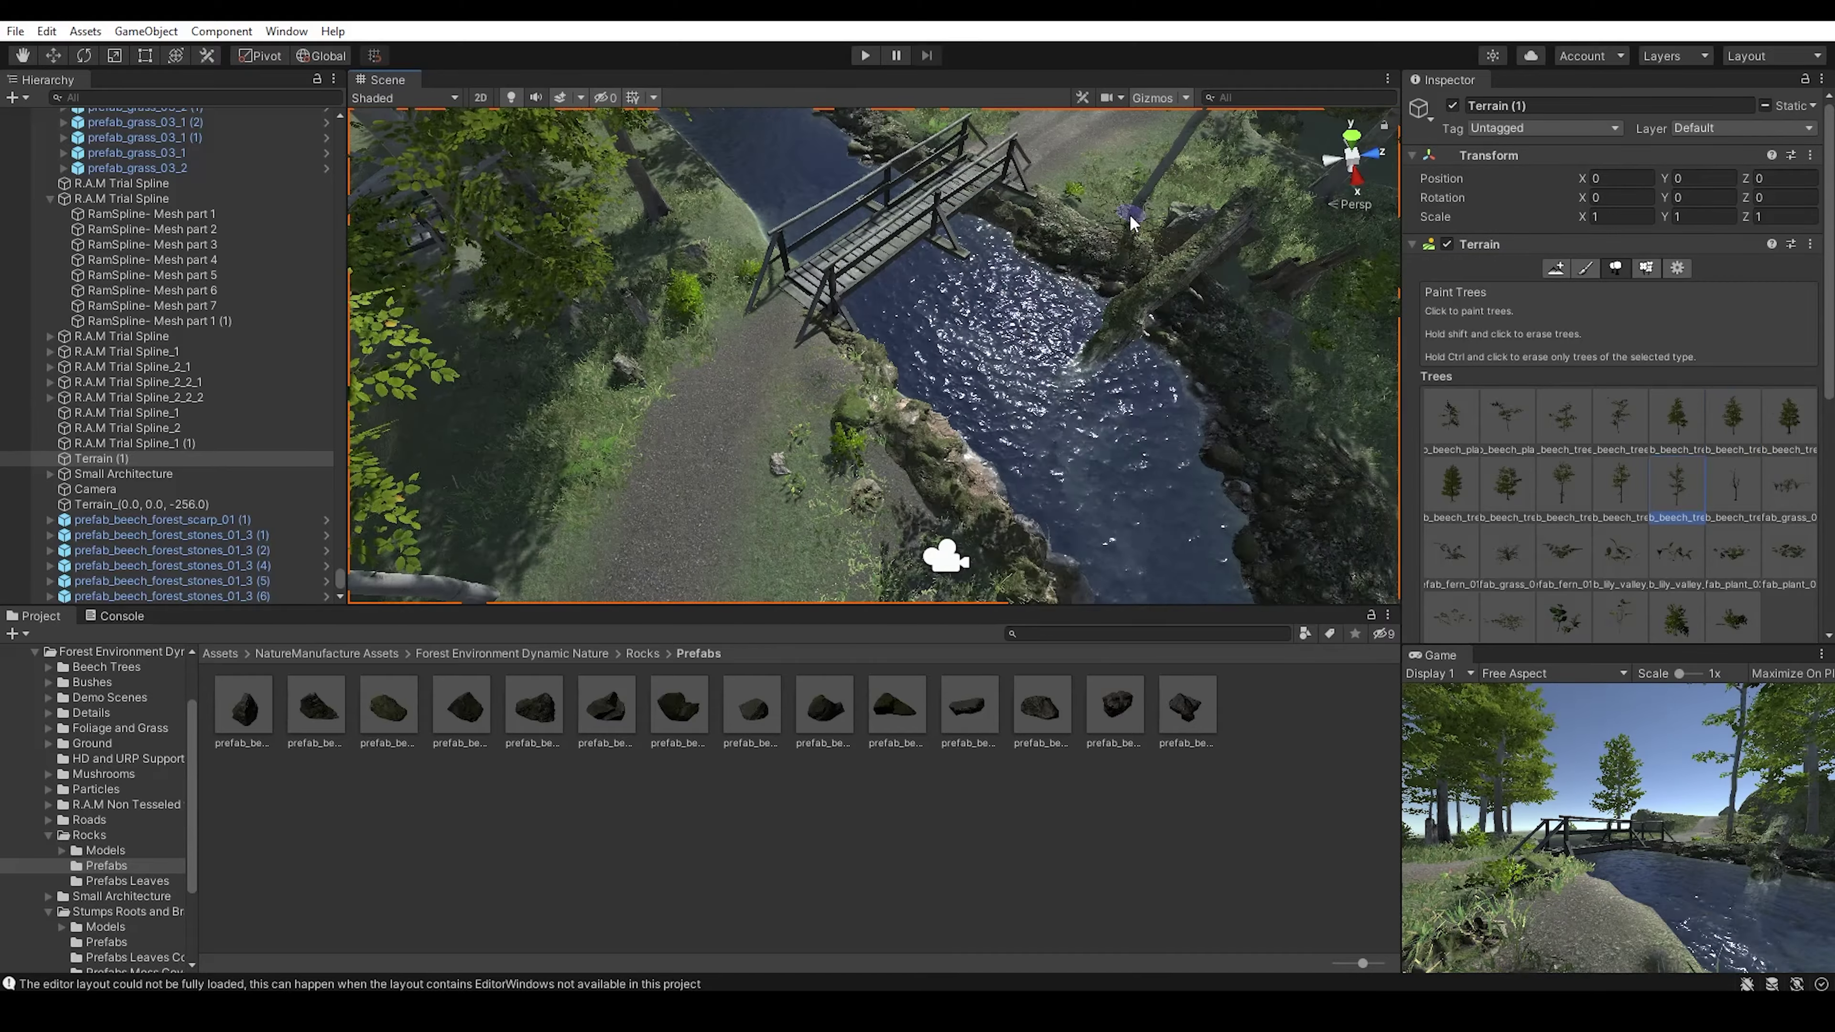
left_click(642, 655)
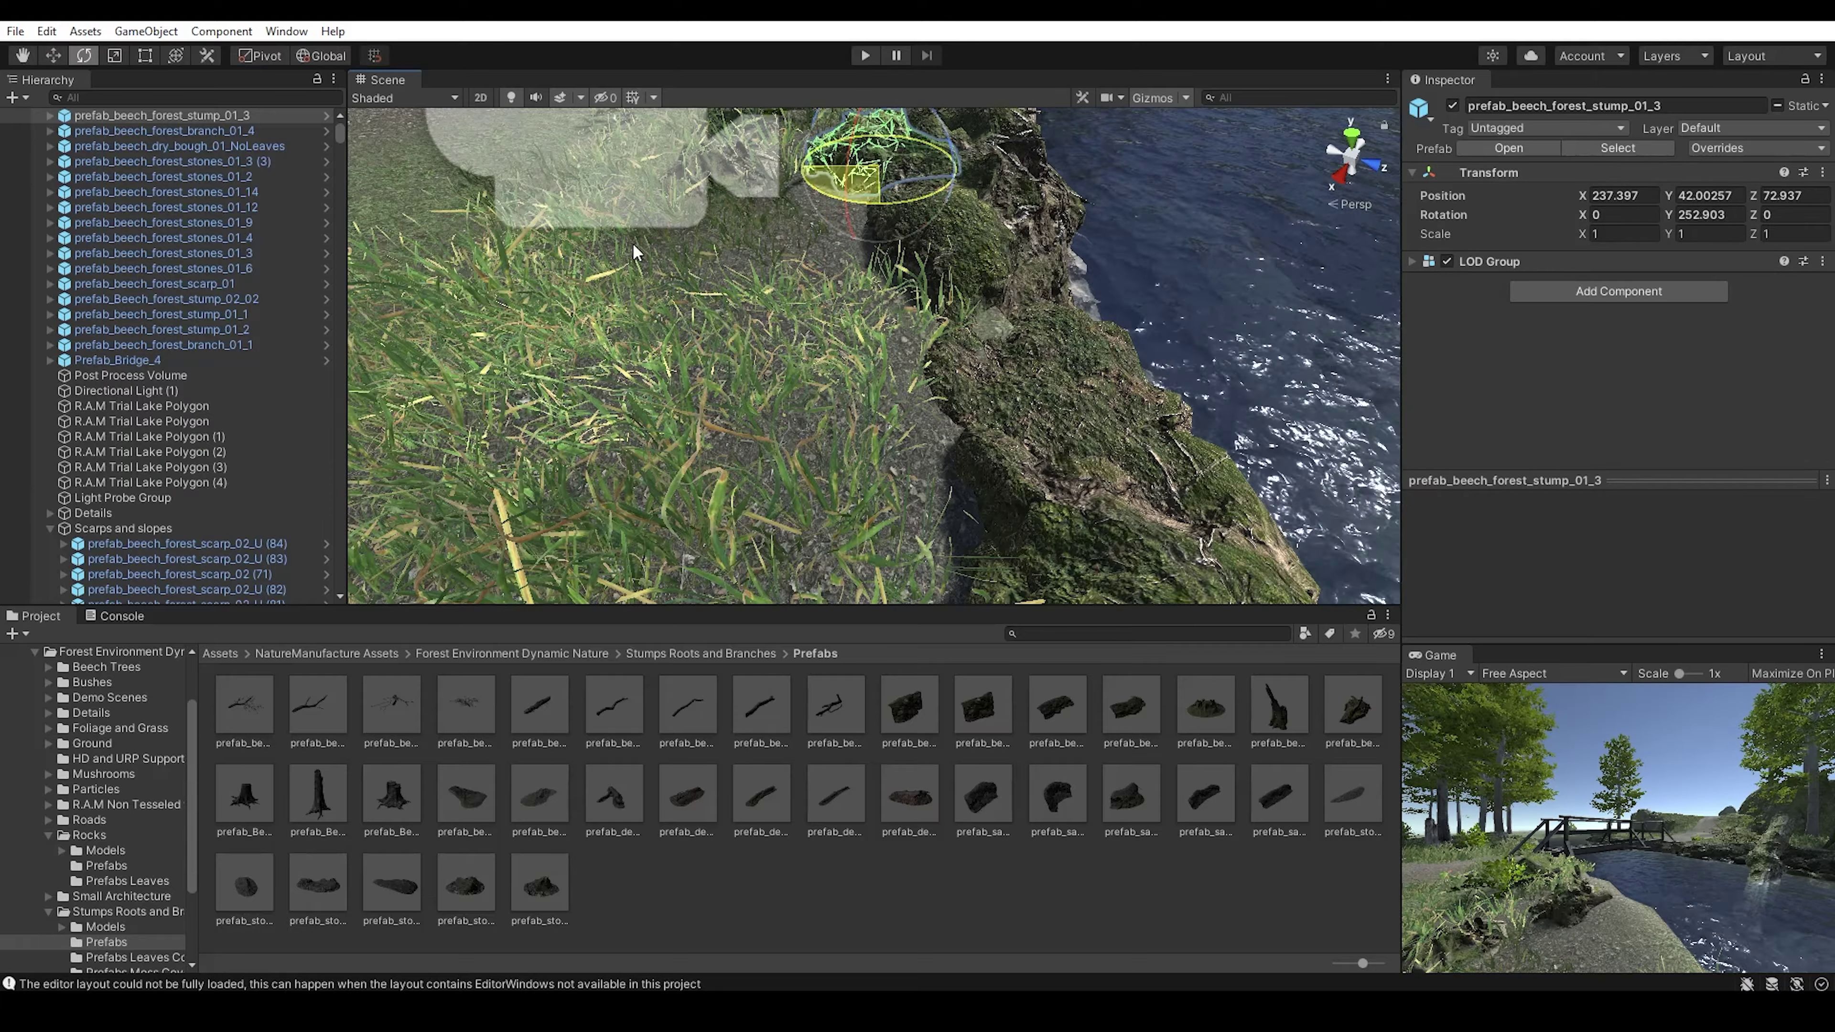
- Place Forest_black_cherry_05_sf on the riverbank, then open the Package Manager from the Window menu
left_click(633, 251)
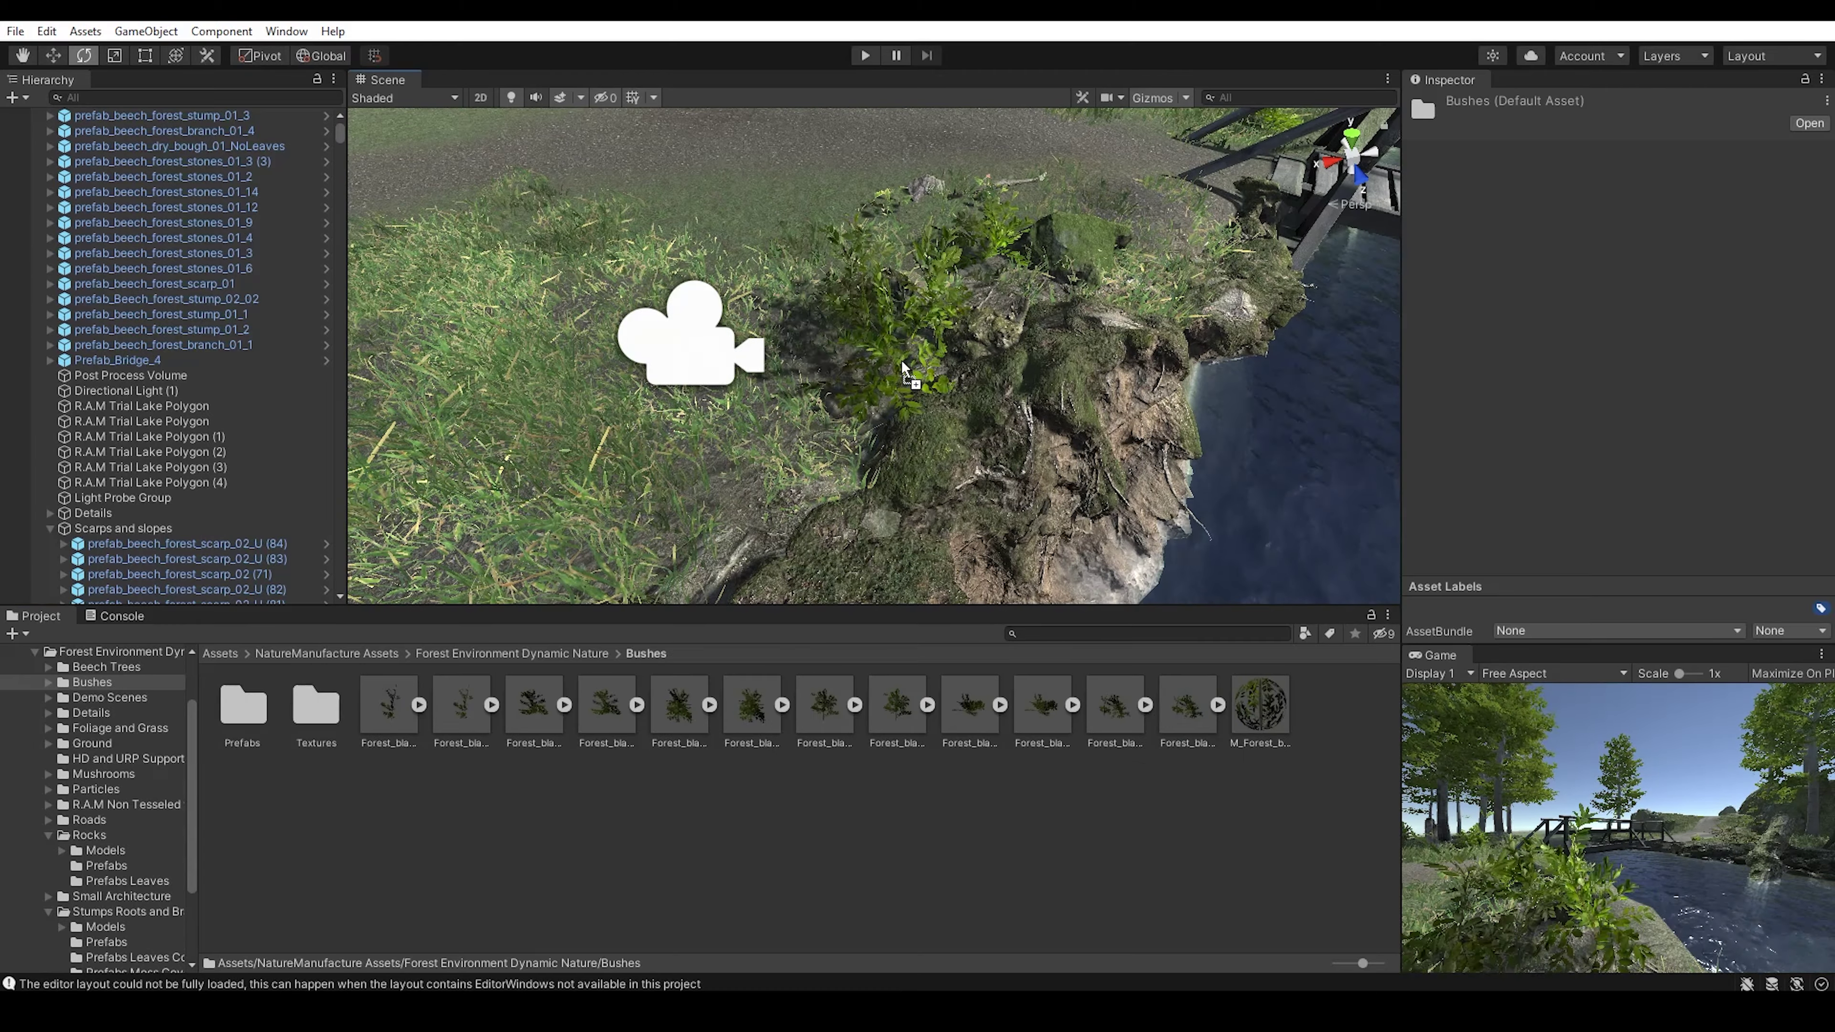
left_click_drag(903, 365, 904, 366)
key("w")
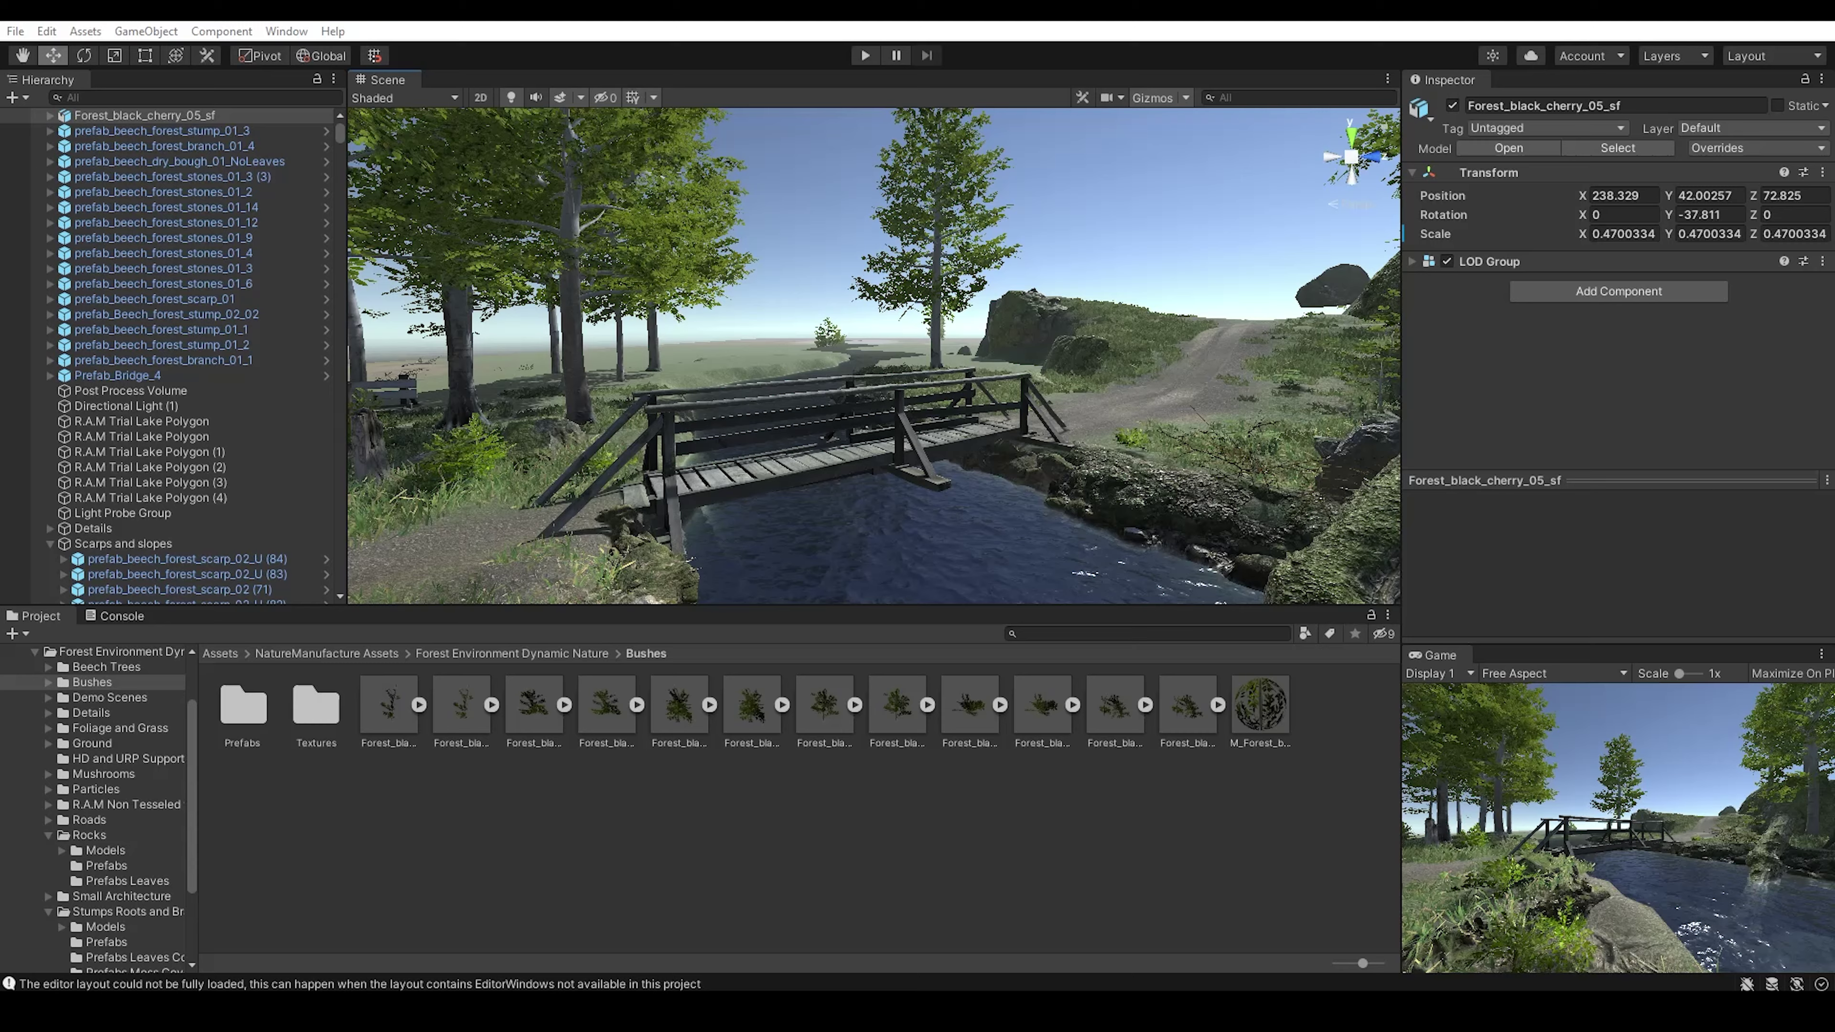
left_click(286, 31)
left_click(307, 204)
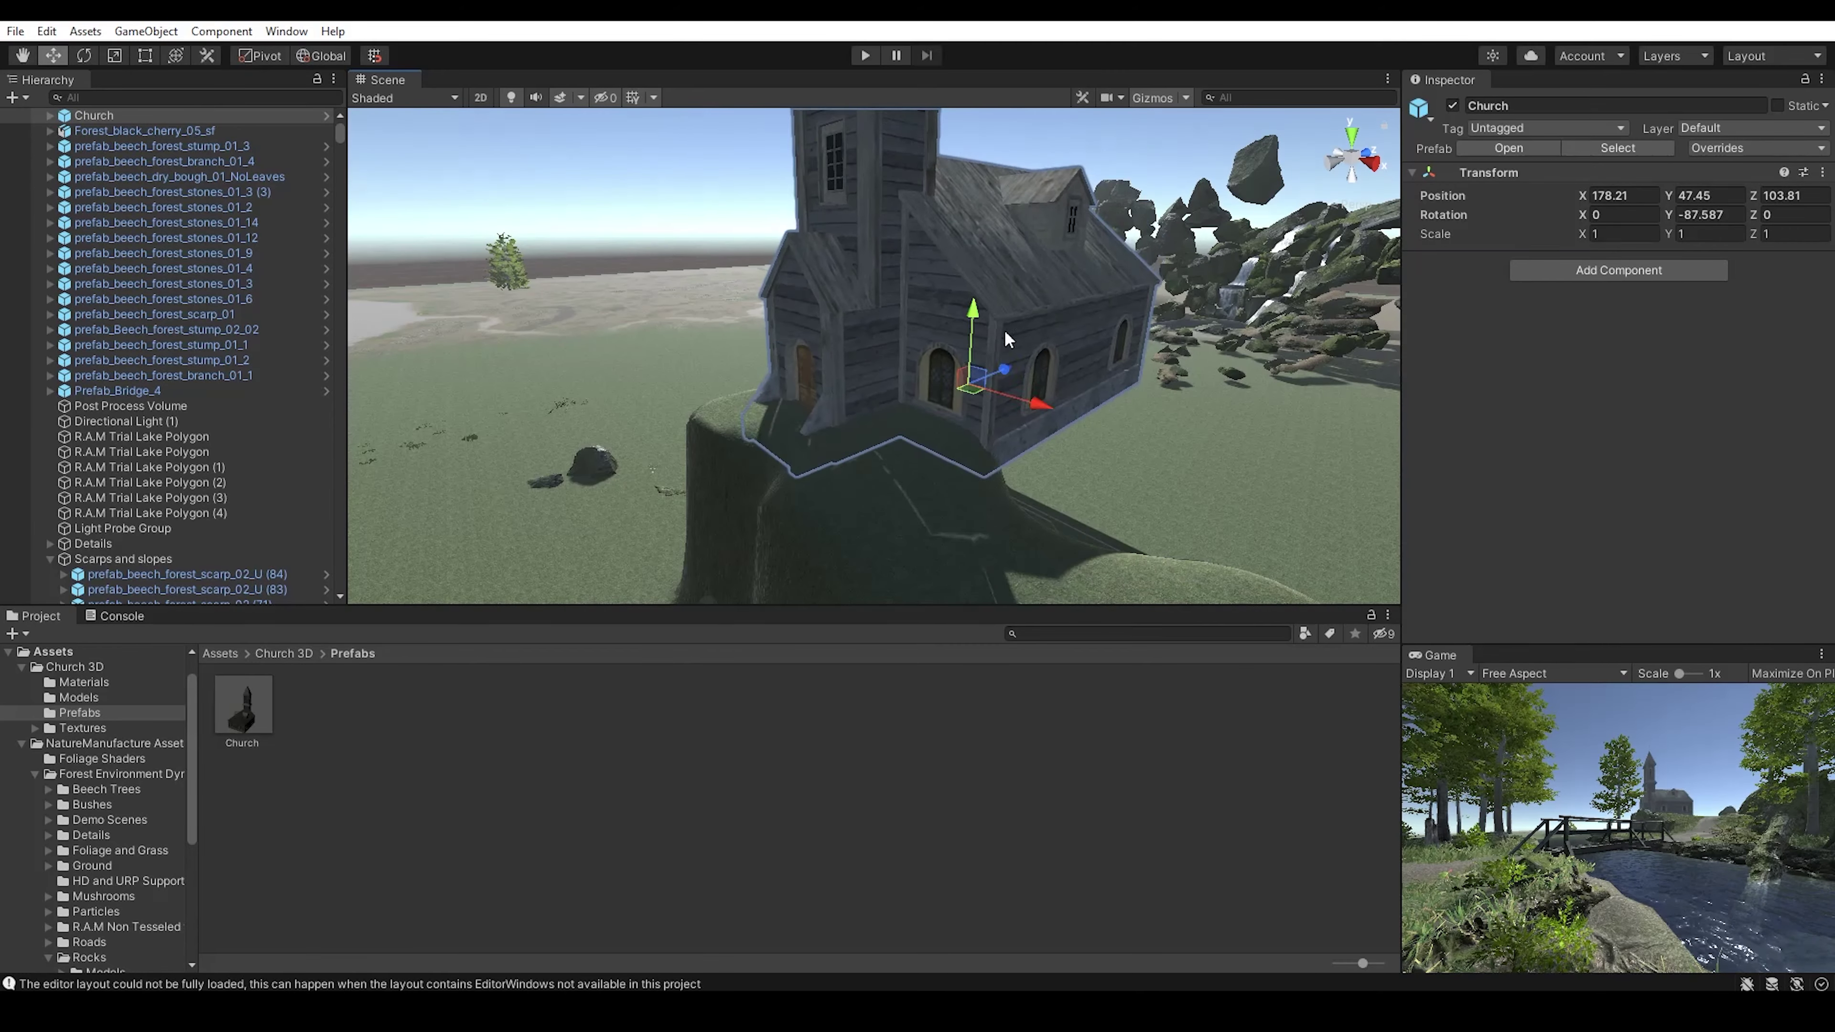
- Scale the church to 0.89 and switch its door material to the Standard shader
left_click(1041, 359)
key("r")
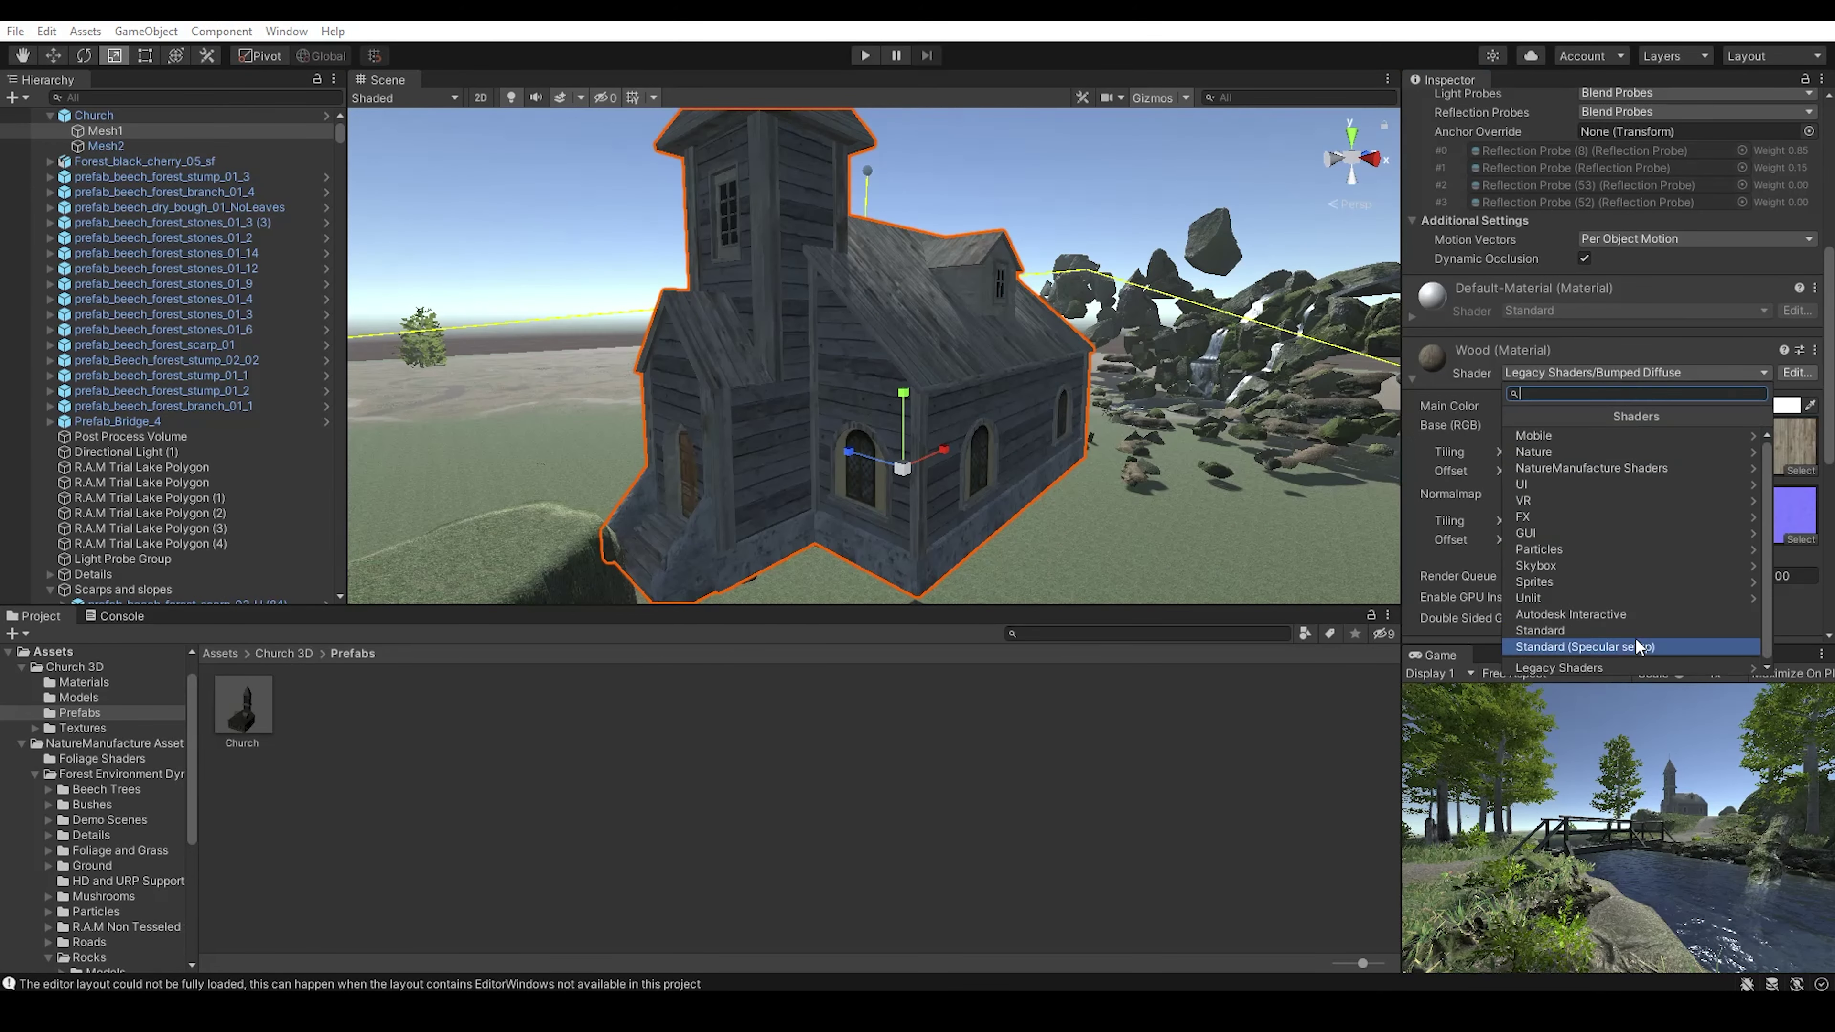
scroll(1013, 303, "up", 5)
scroll(1484, 357, "down", 5)
scroll(1485, 356, "down", 5)
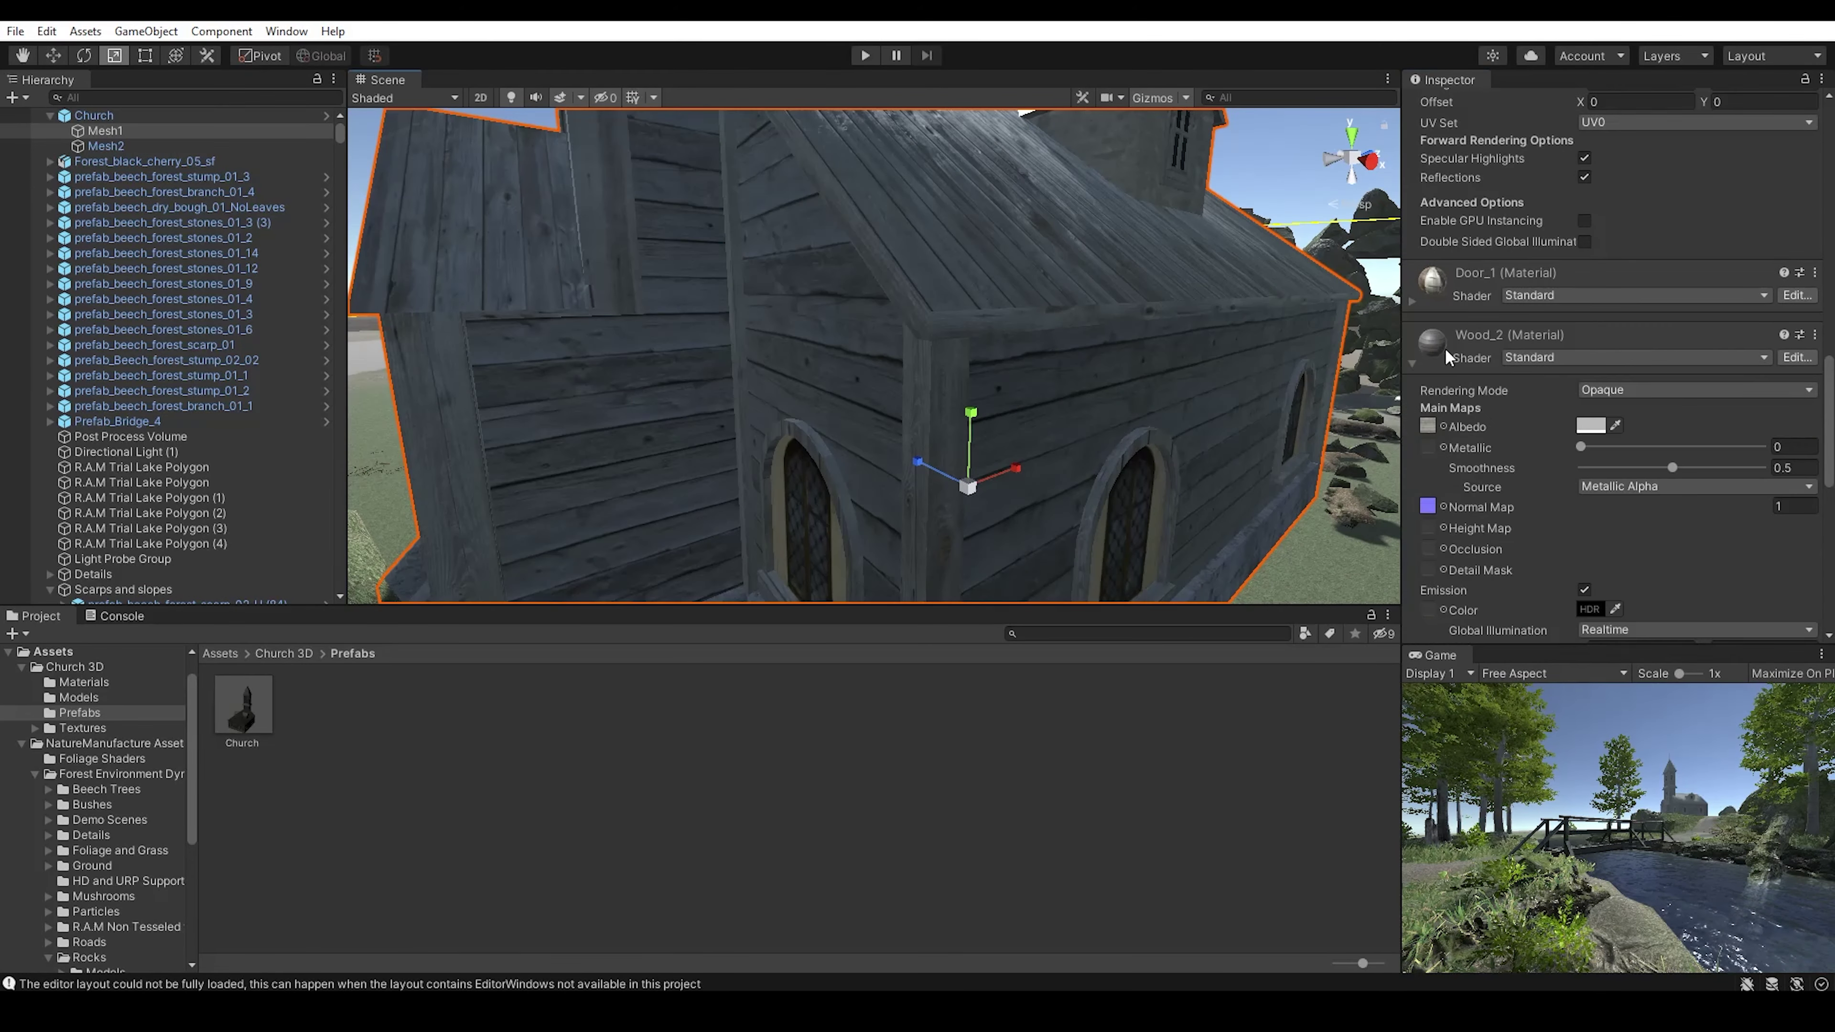
left_click(1633, 525)
left_click(1561, 705)
- Move the view from the church to the bridge and select rock prefab_beech_forest_scarp_02 (72)
left_click(1187, 454)
right_click_drag(1187, 454, 1202, 509)
key("super")
key("super")
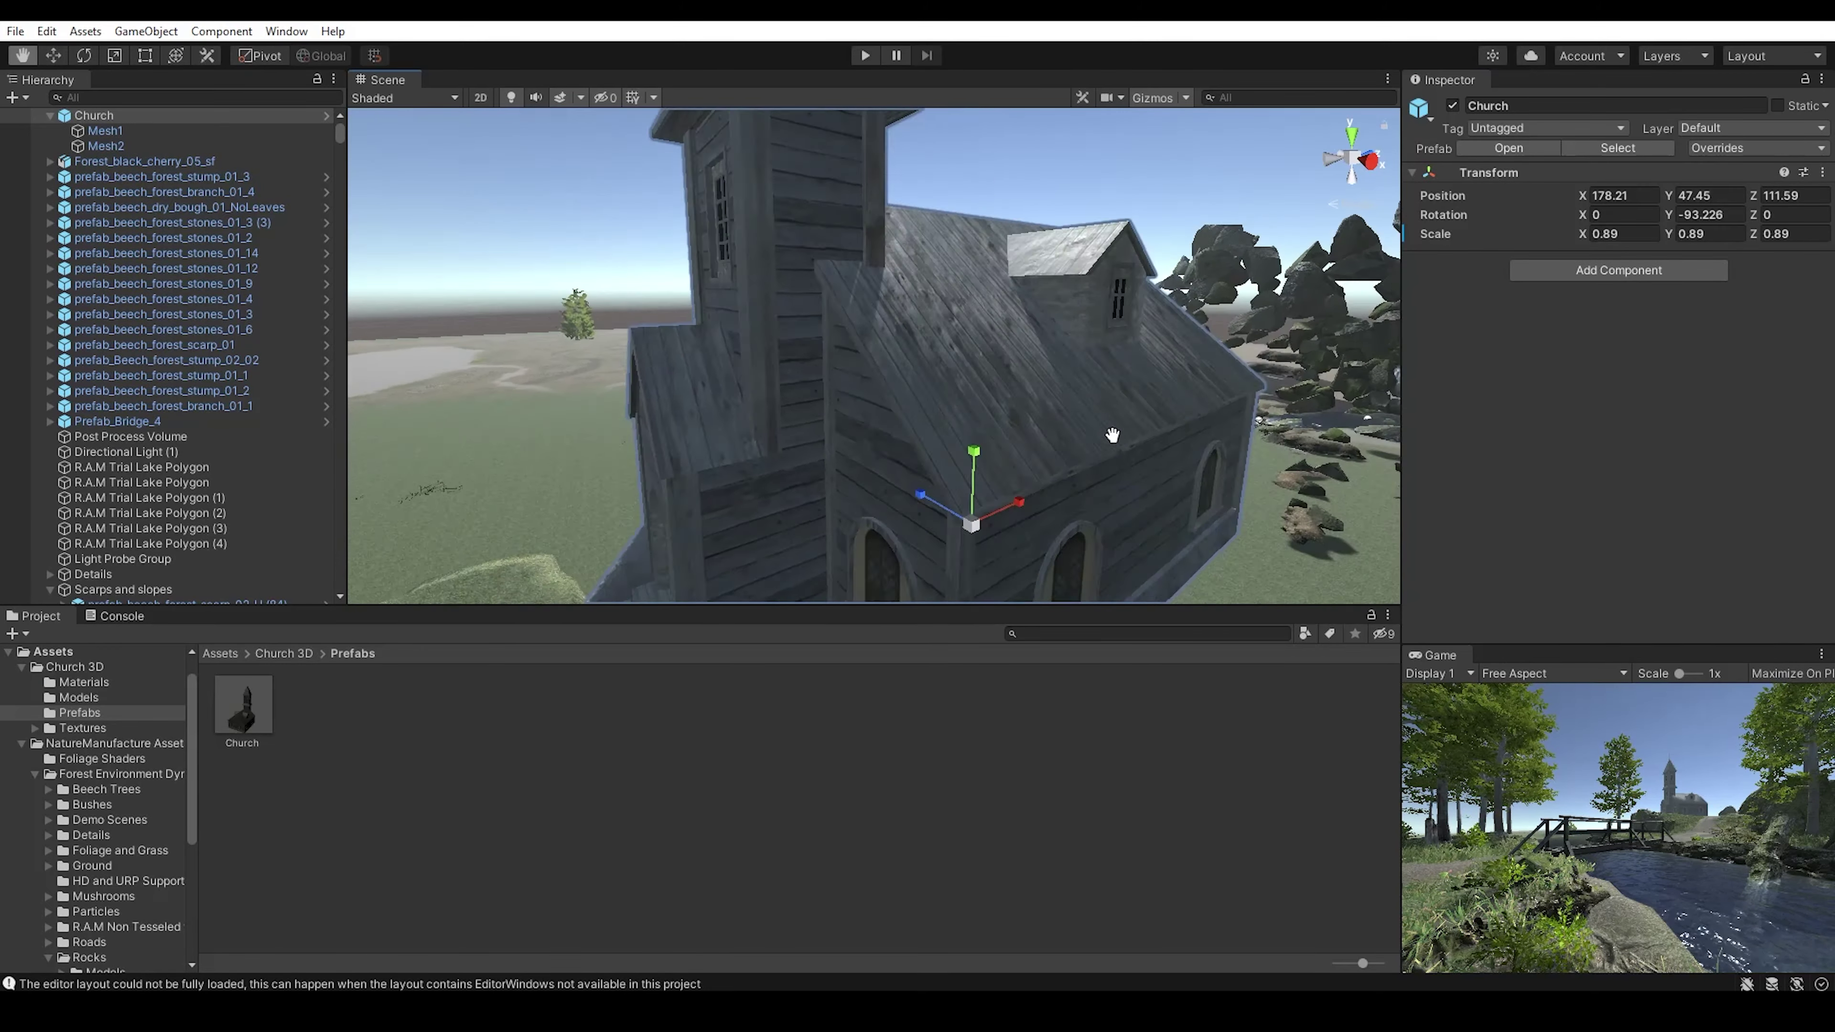
right_click_drag(1203, 509, 1006, 383)
left_click(1177, 430)
left_click(1178, 434)
- Duplicate riverbank rock prefab_beech_forest_scarp_02 (75) twice along the river's edge
key("w")
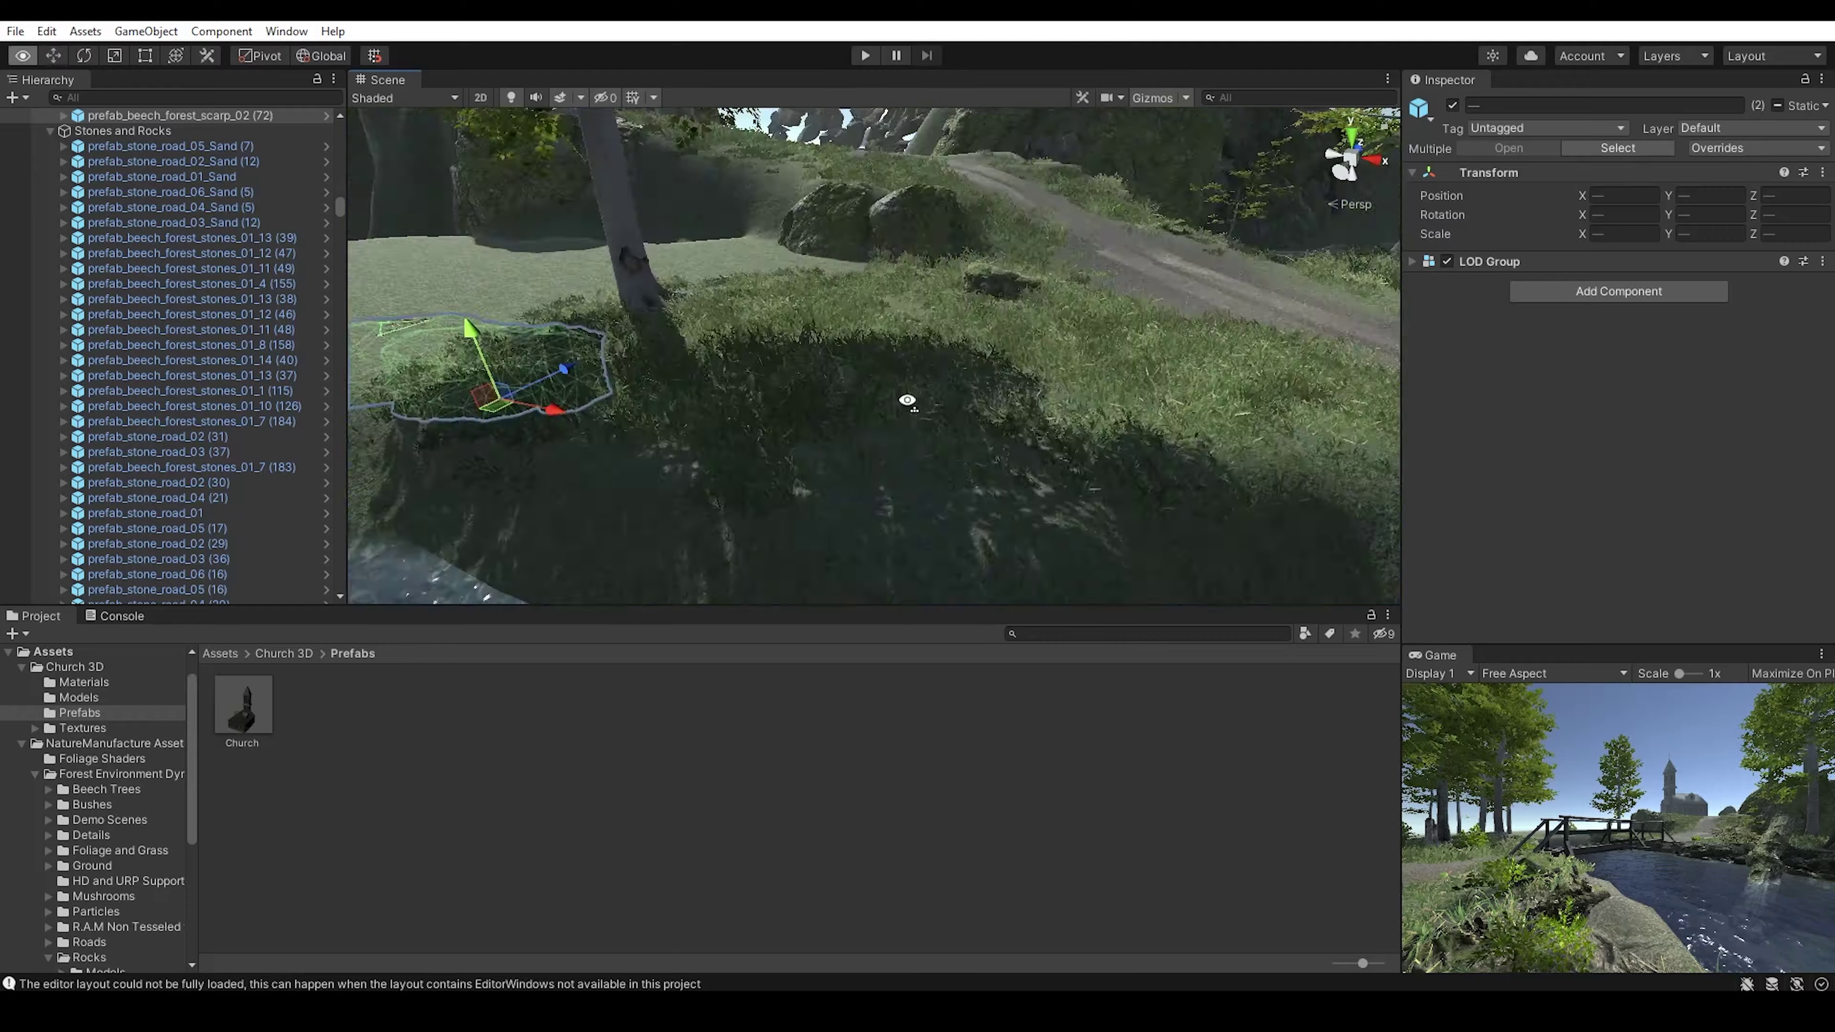
mouse_move(813, 470)
right_mouse_down()
mouse_move(974, 485)
mouse_move(827, 377)
right_mouse_up()
left_click(1120, 435)
mouse_move(1119, 436)
right_mouse_down()
mouse_move(1036, 373)
mouse_move(769, 395)
right_mouse_up()
left_click(1036, 374)
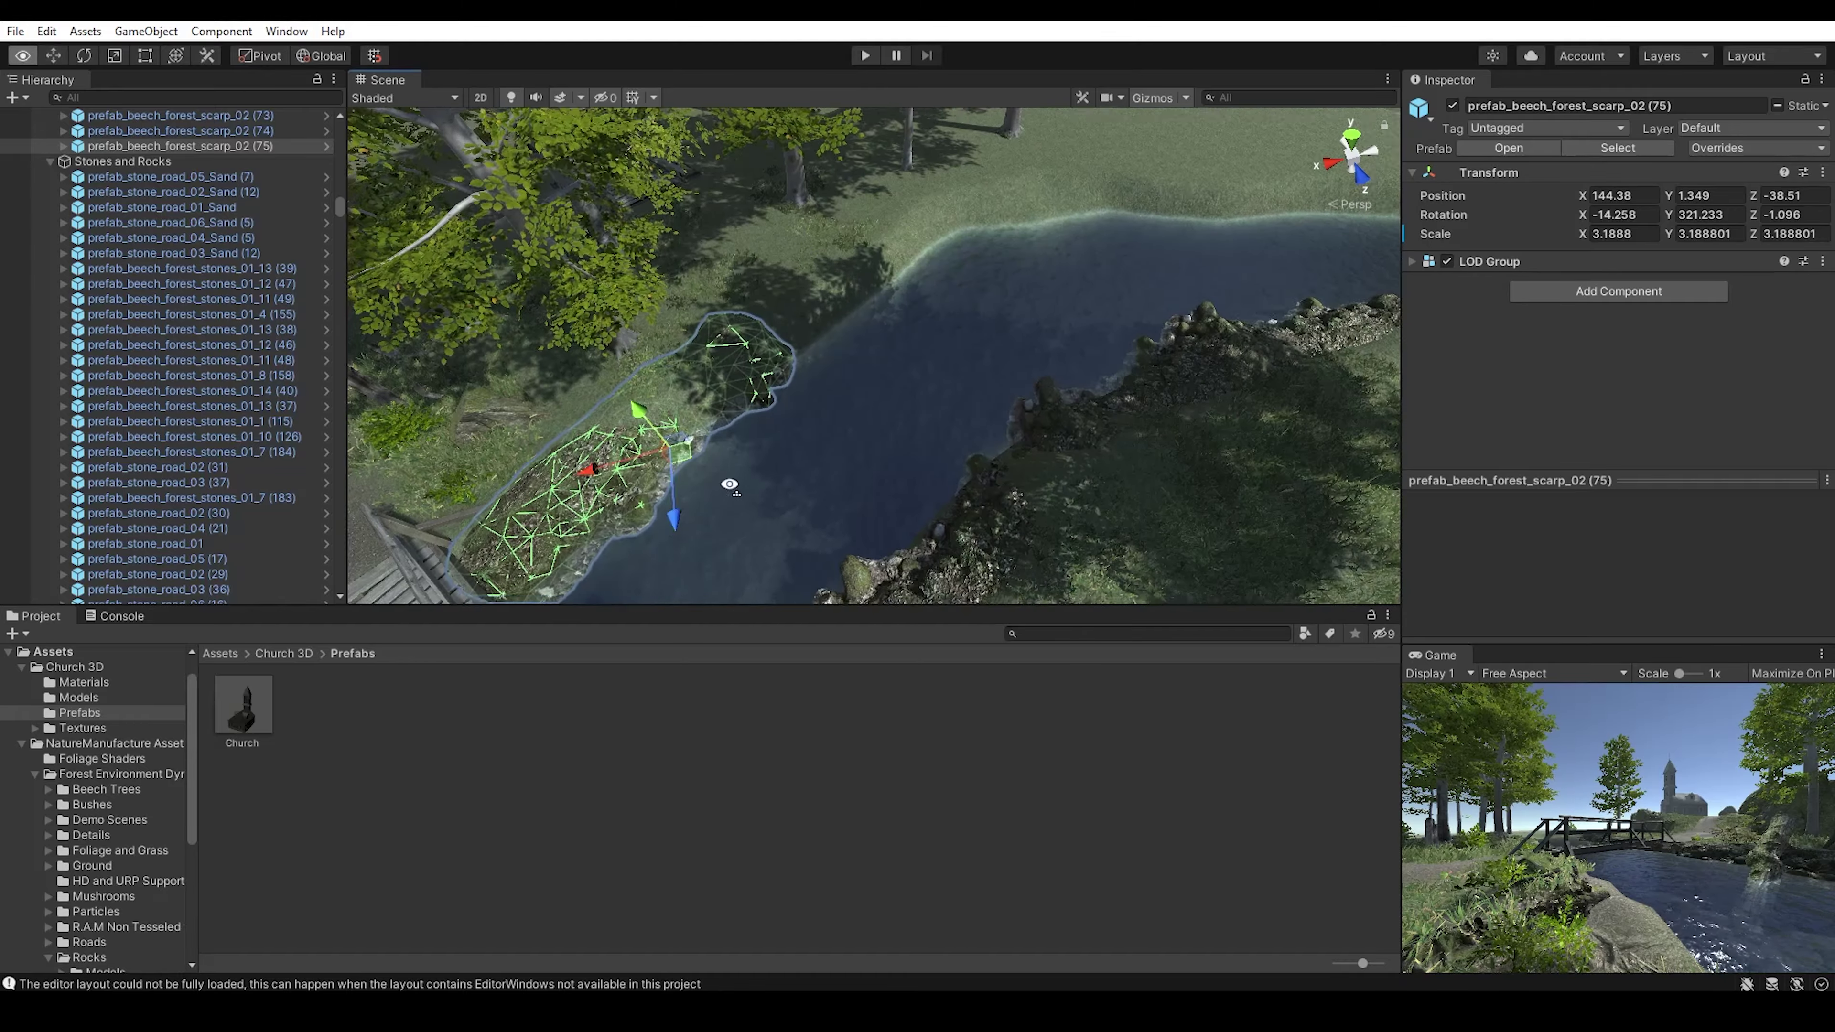
key("ctrl+d")
key("ctrl+d")
key("f")
- Select Prefab_Bridge_1, then the terrain, and browse its tool options in the Inspector
mouse_move(1010, 388)
right_mouse_down()
mouse_move(840, 363)
mouse_move(794, 376)
right_mouse_up()
left_click(839, 363)
left_click(758, 398)
left_click(867, 434)
left_click(1589, 289)
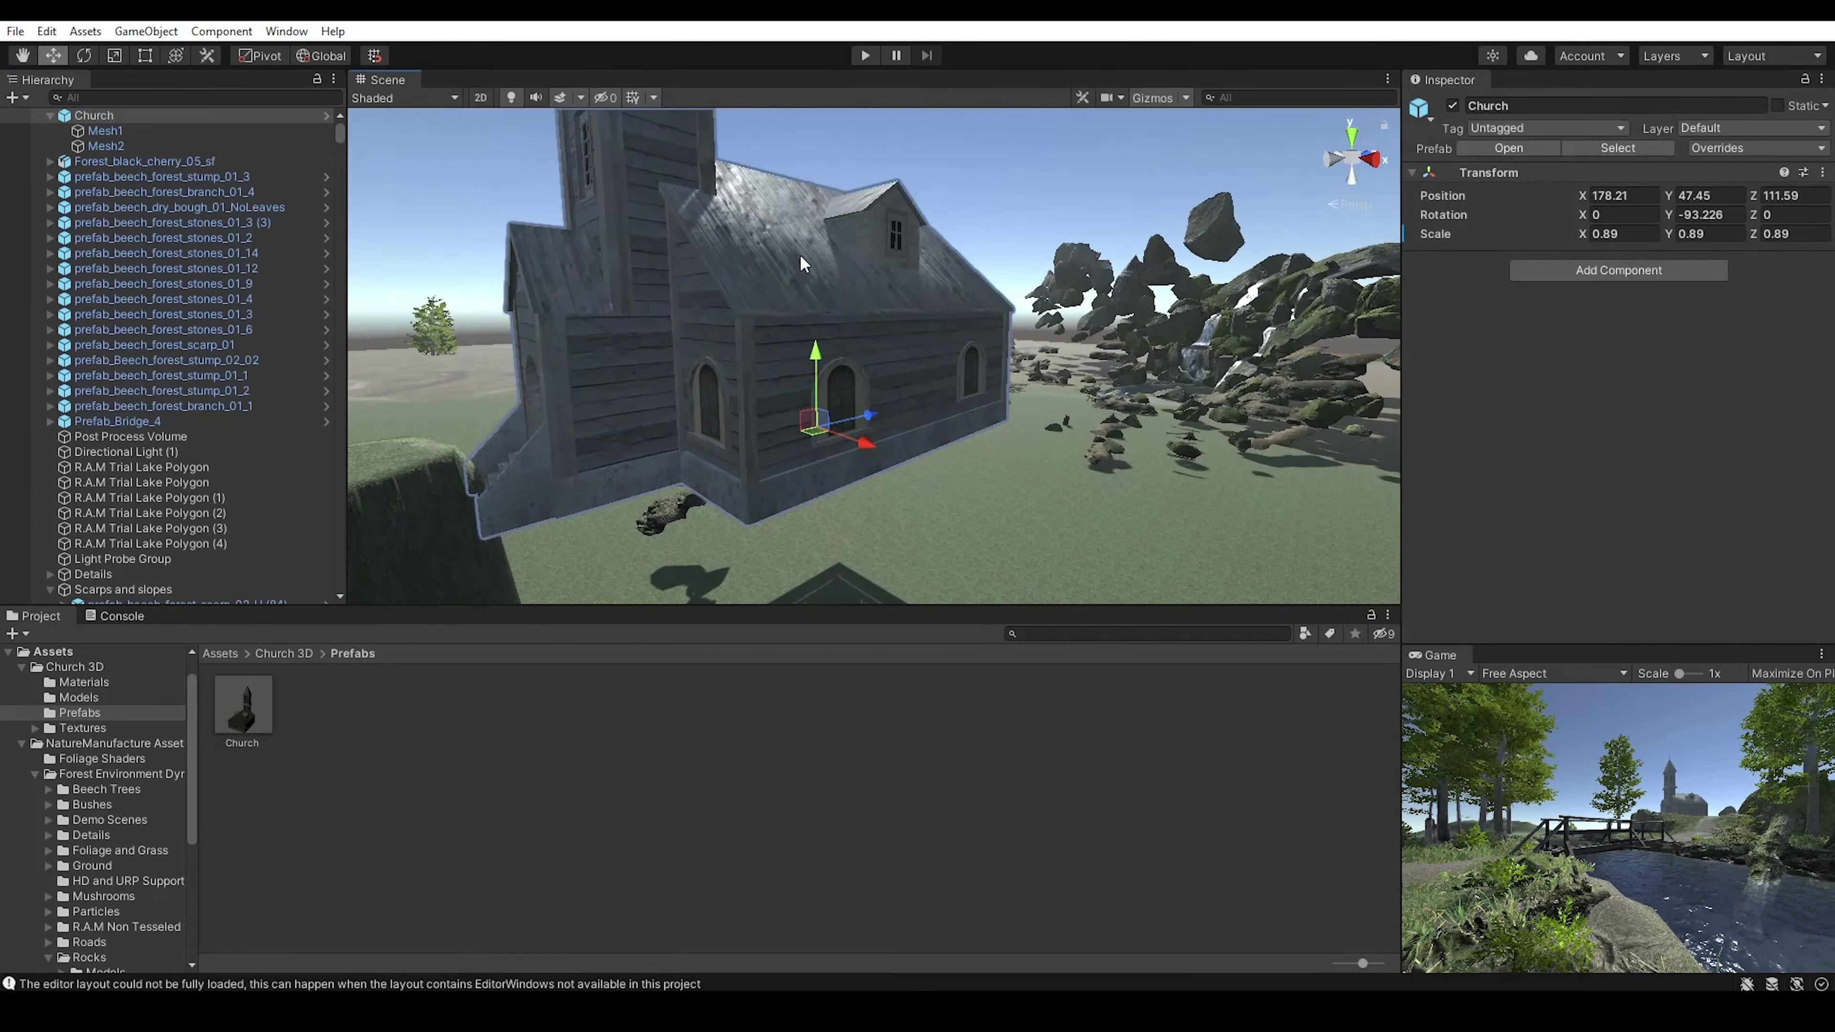
left_click_drag(1650, 499, 1684, 498)
scroll(1592, 483, "down", 5)
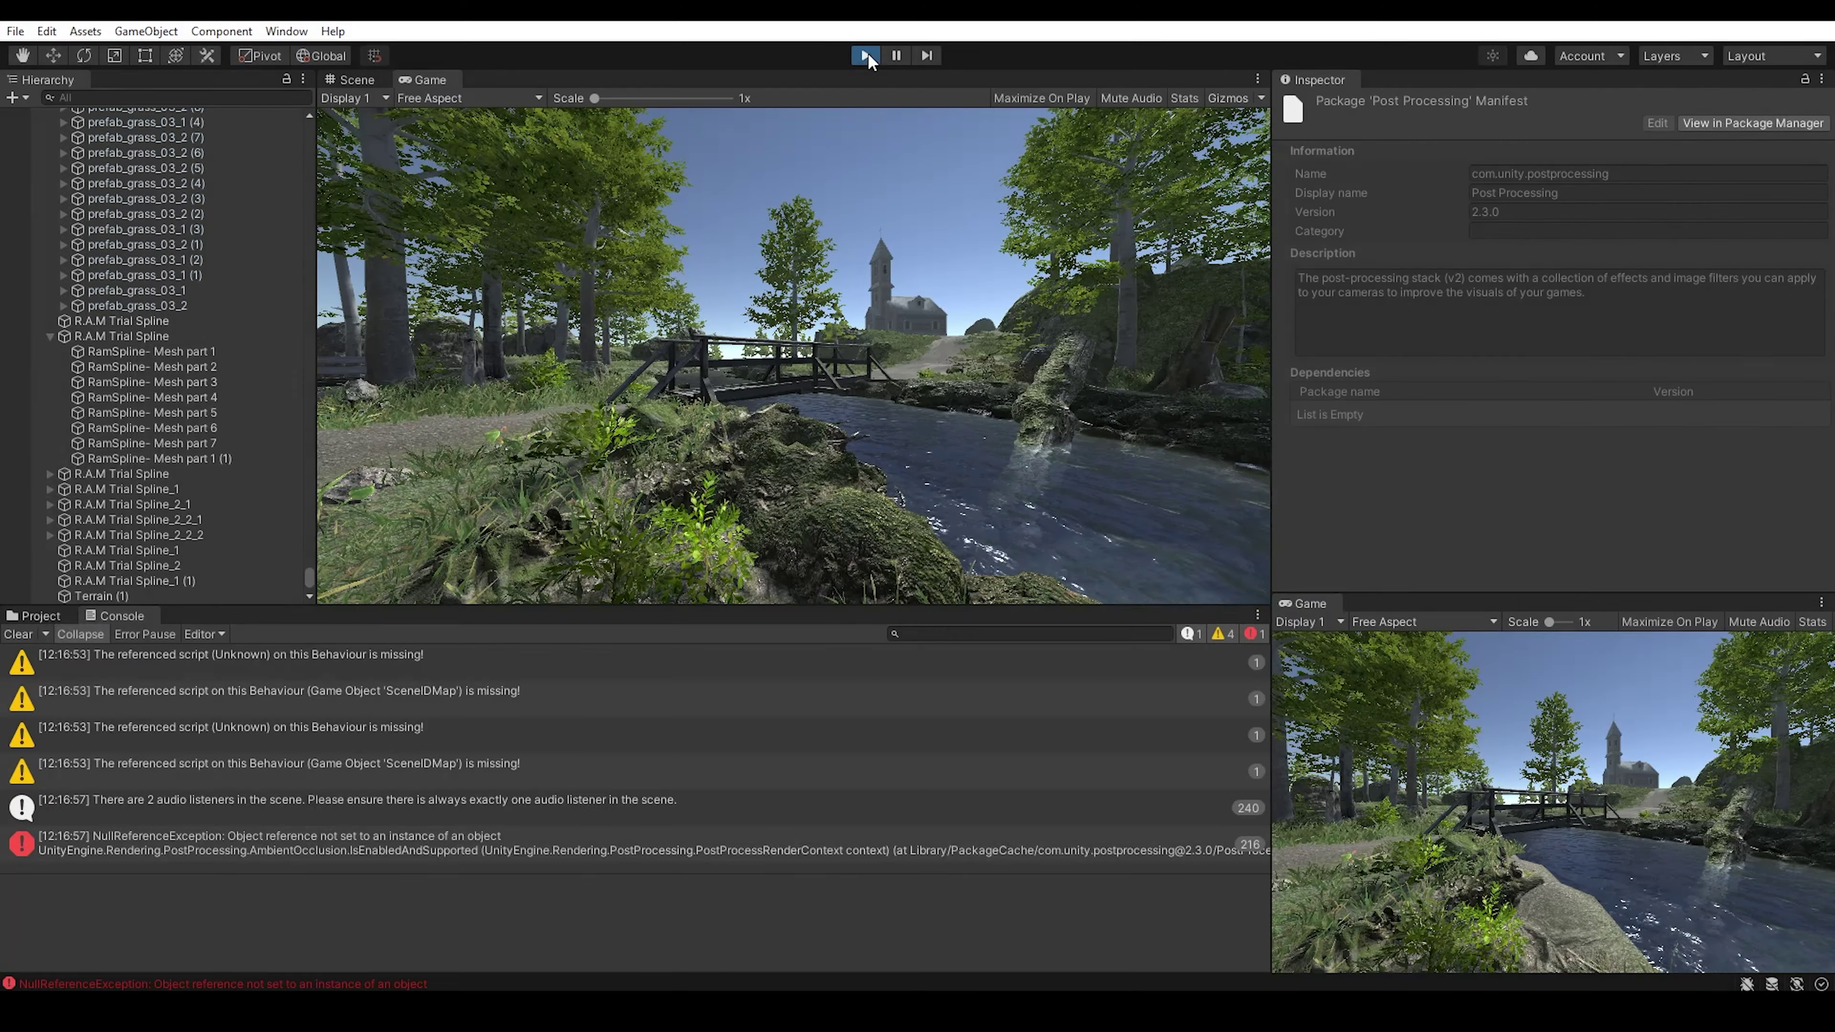
- Set the Post-process Layer's layer mask to Everything
scroll(1601, 369, "down", 5)
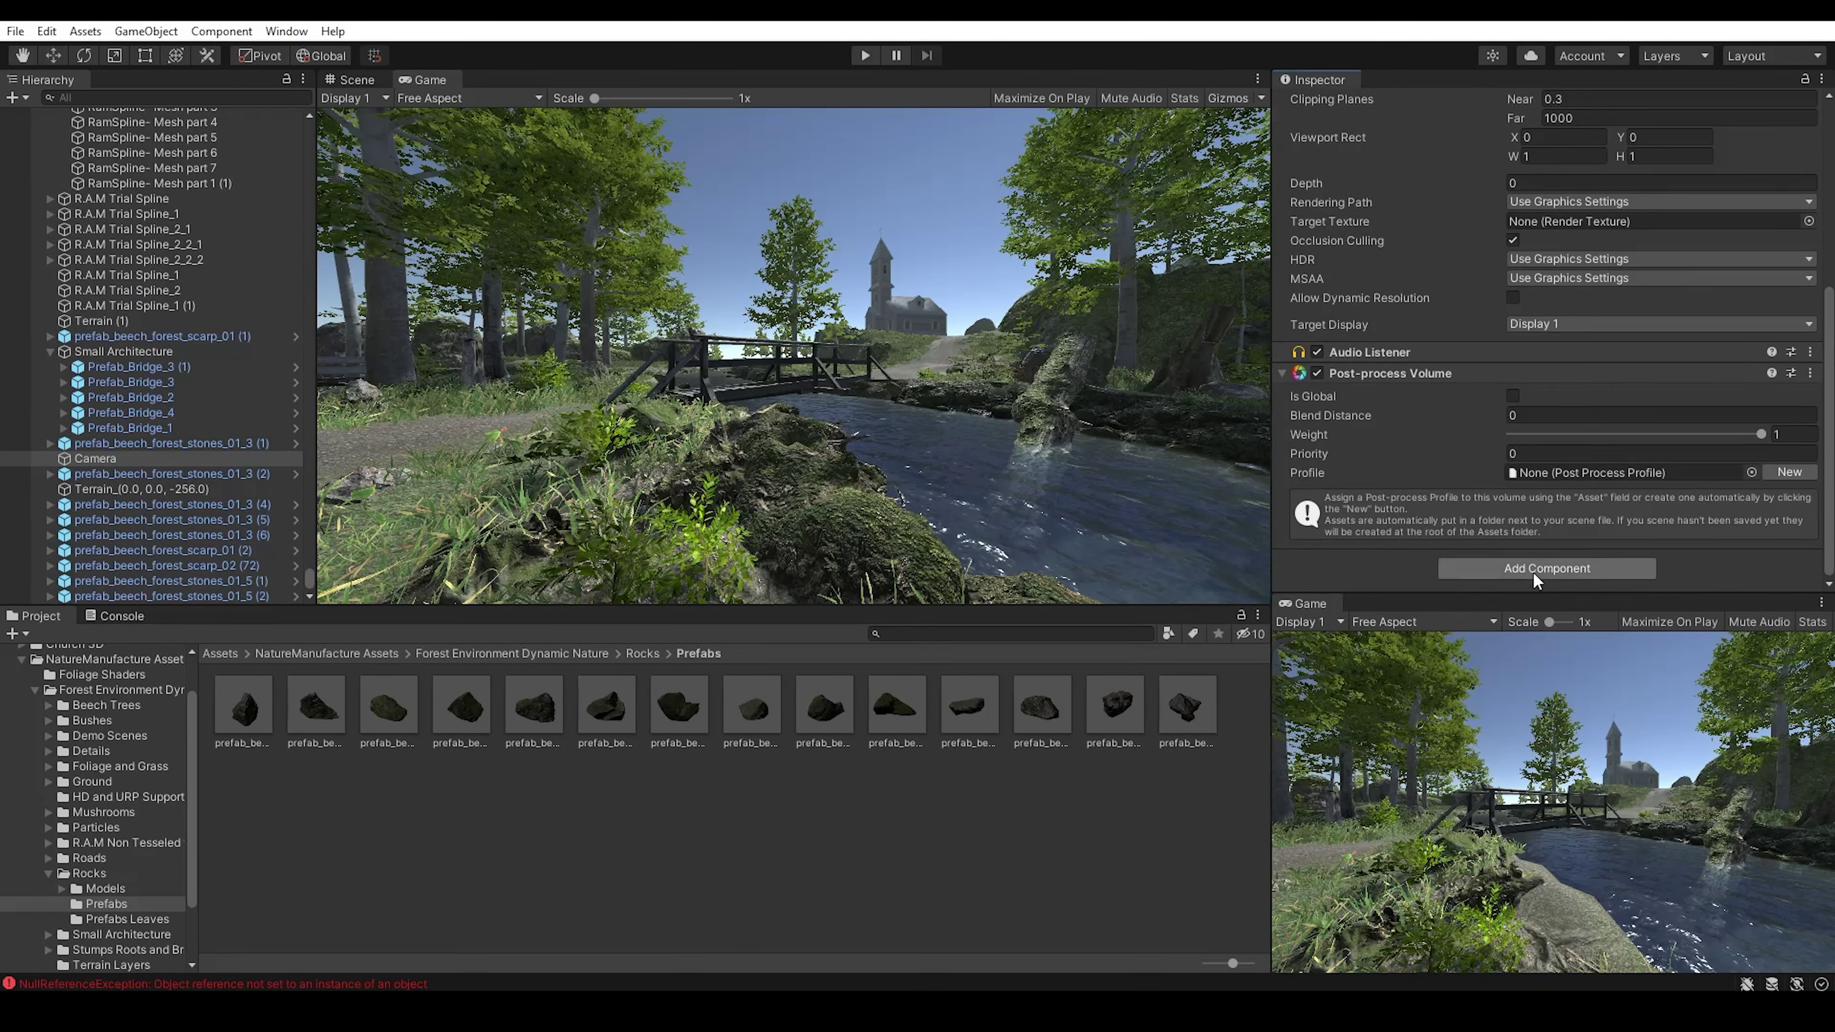
scroll(1600, 369, "down", 3)
scroll(1600, 369, "down", 3)
left_click(1566, 397)
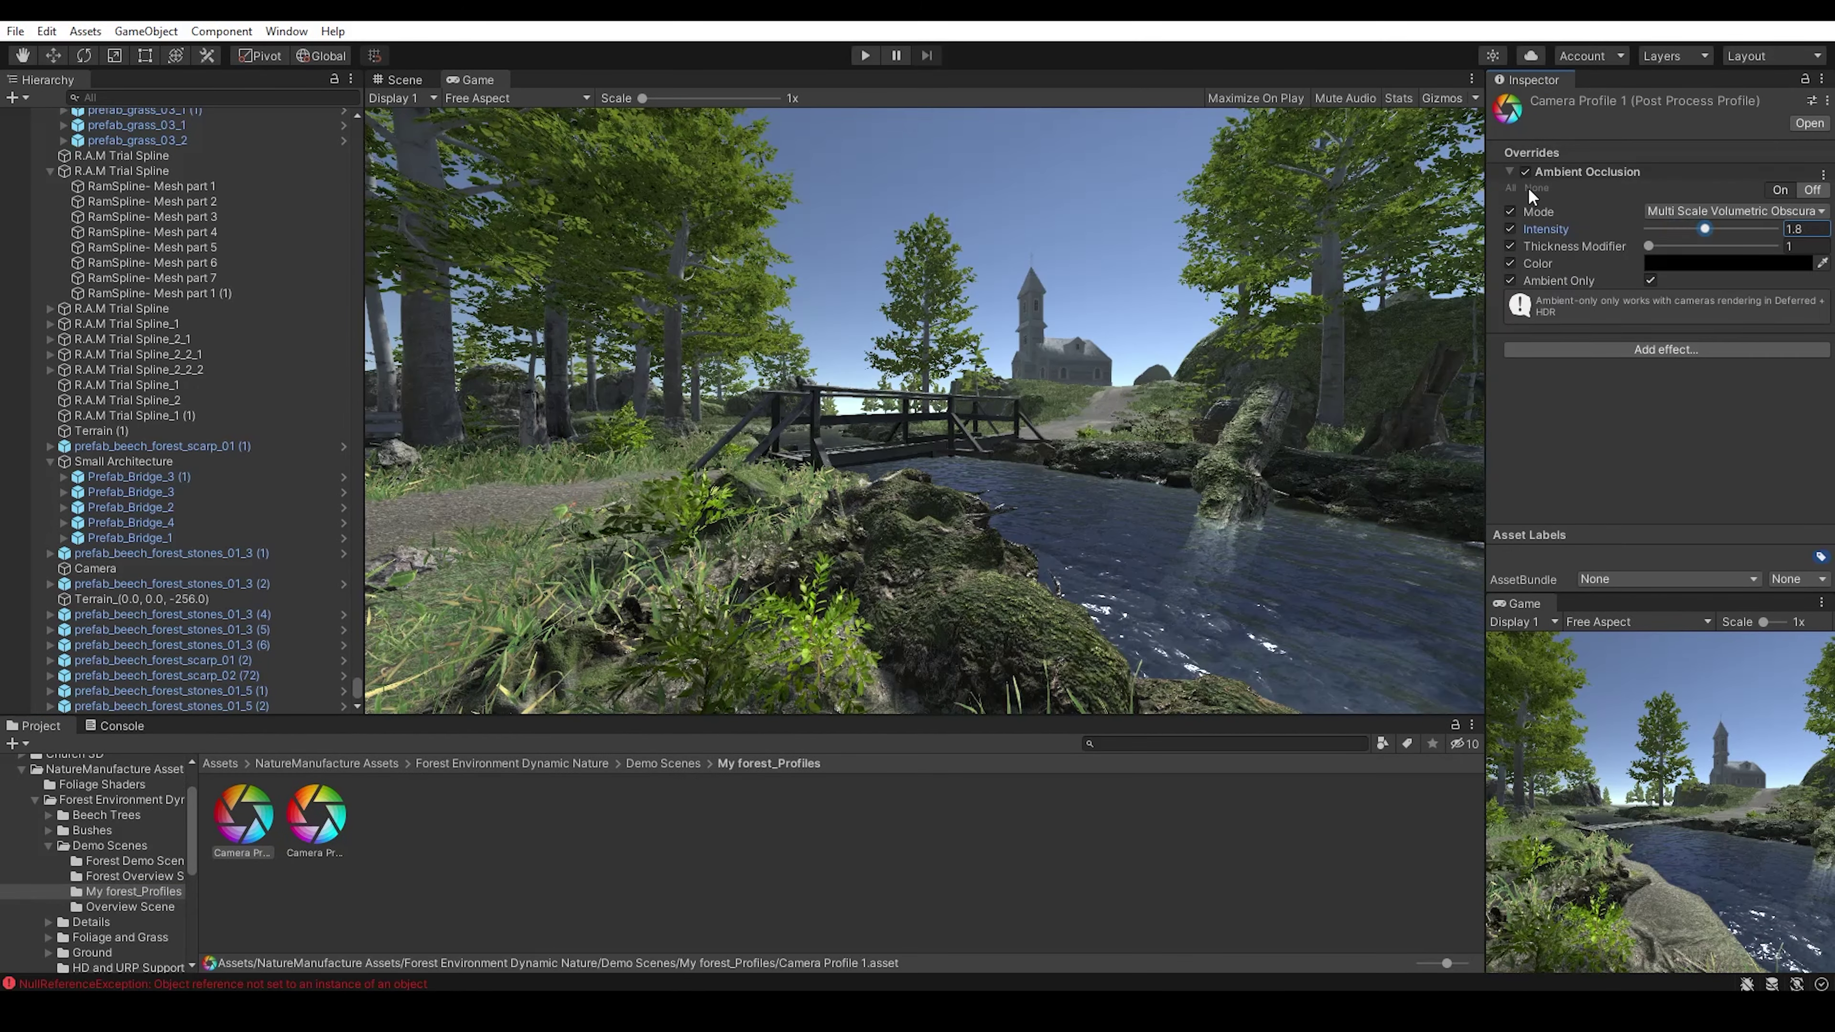
left_click_drag(327, 825, 1695, 317)
scroll(1695, 317, "down", 5)
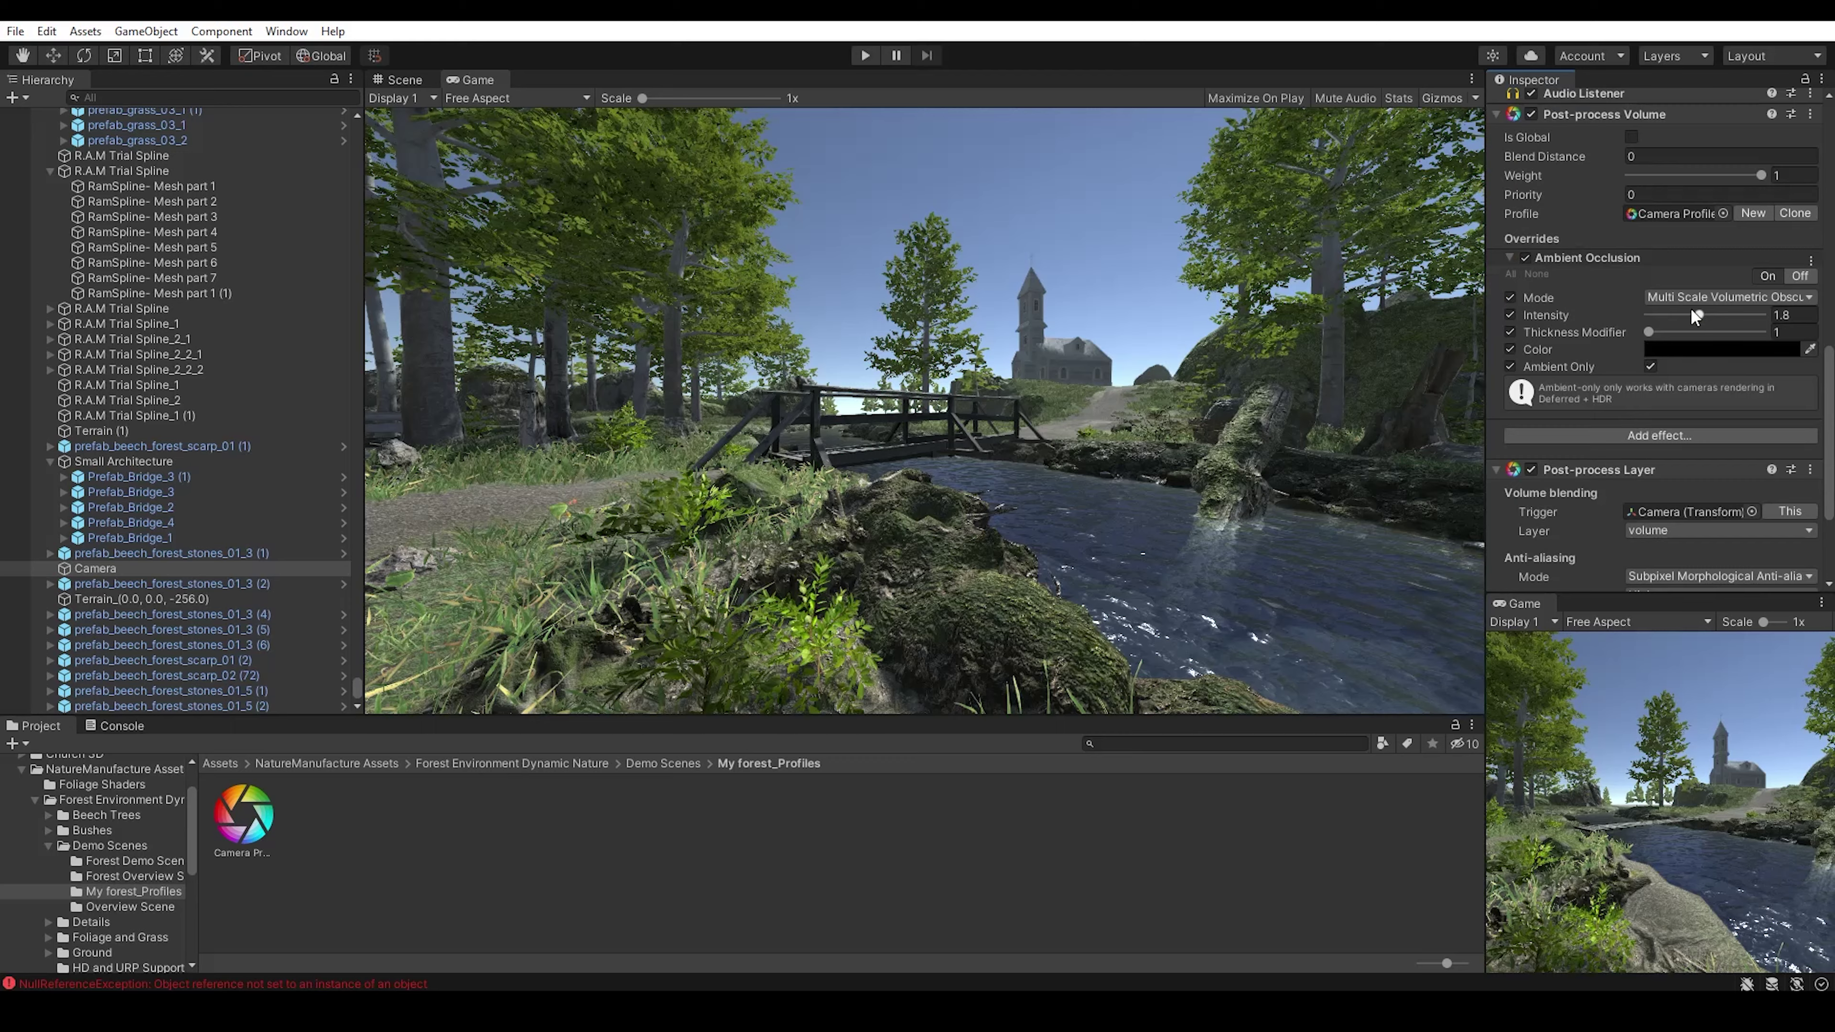
- Add Vignette and Bloom to the profile and adjust the Bloom threshold
left_click(1659, 435)
left_click(1662, 650)
left_click(1525, 237)
scroll(1570, 307, "up", 3)
left_click_drag(1720, 295, 1668, 295)
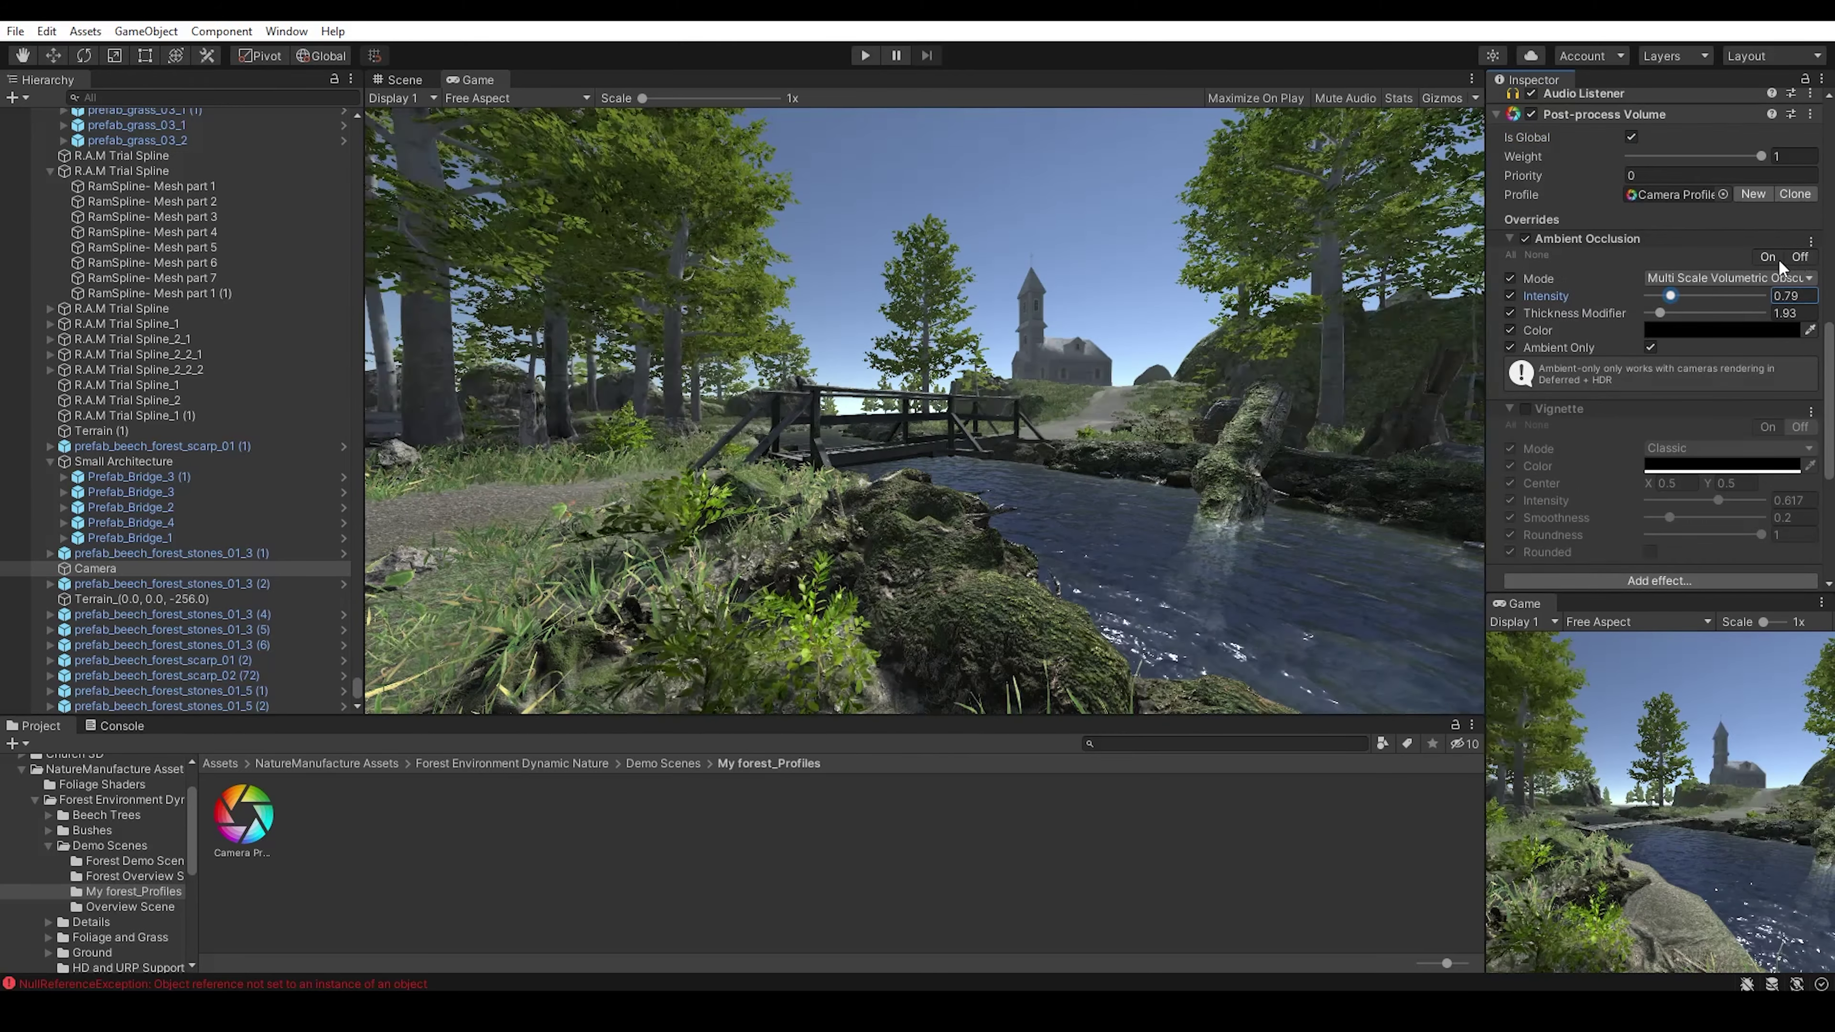
left_click(1525, 408)
scroll(1661, 361, "down", 5)
left_click(1780, 329)
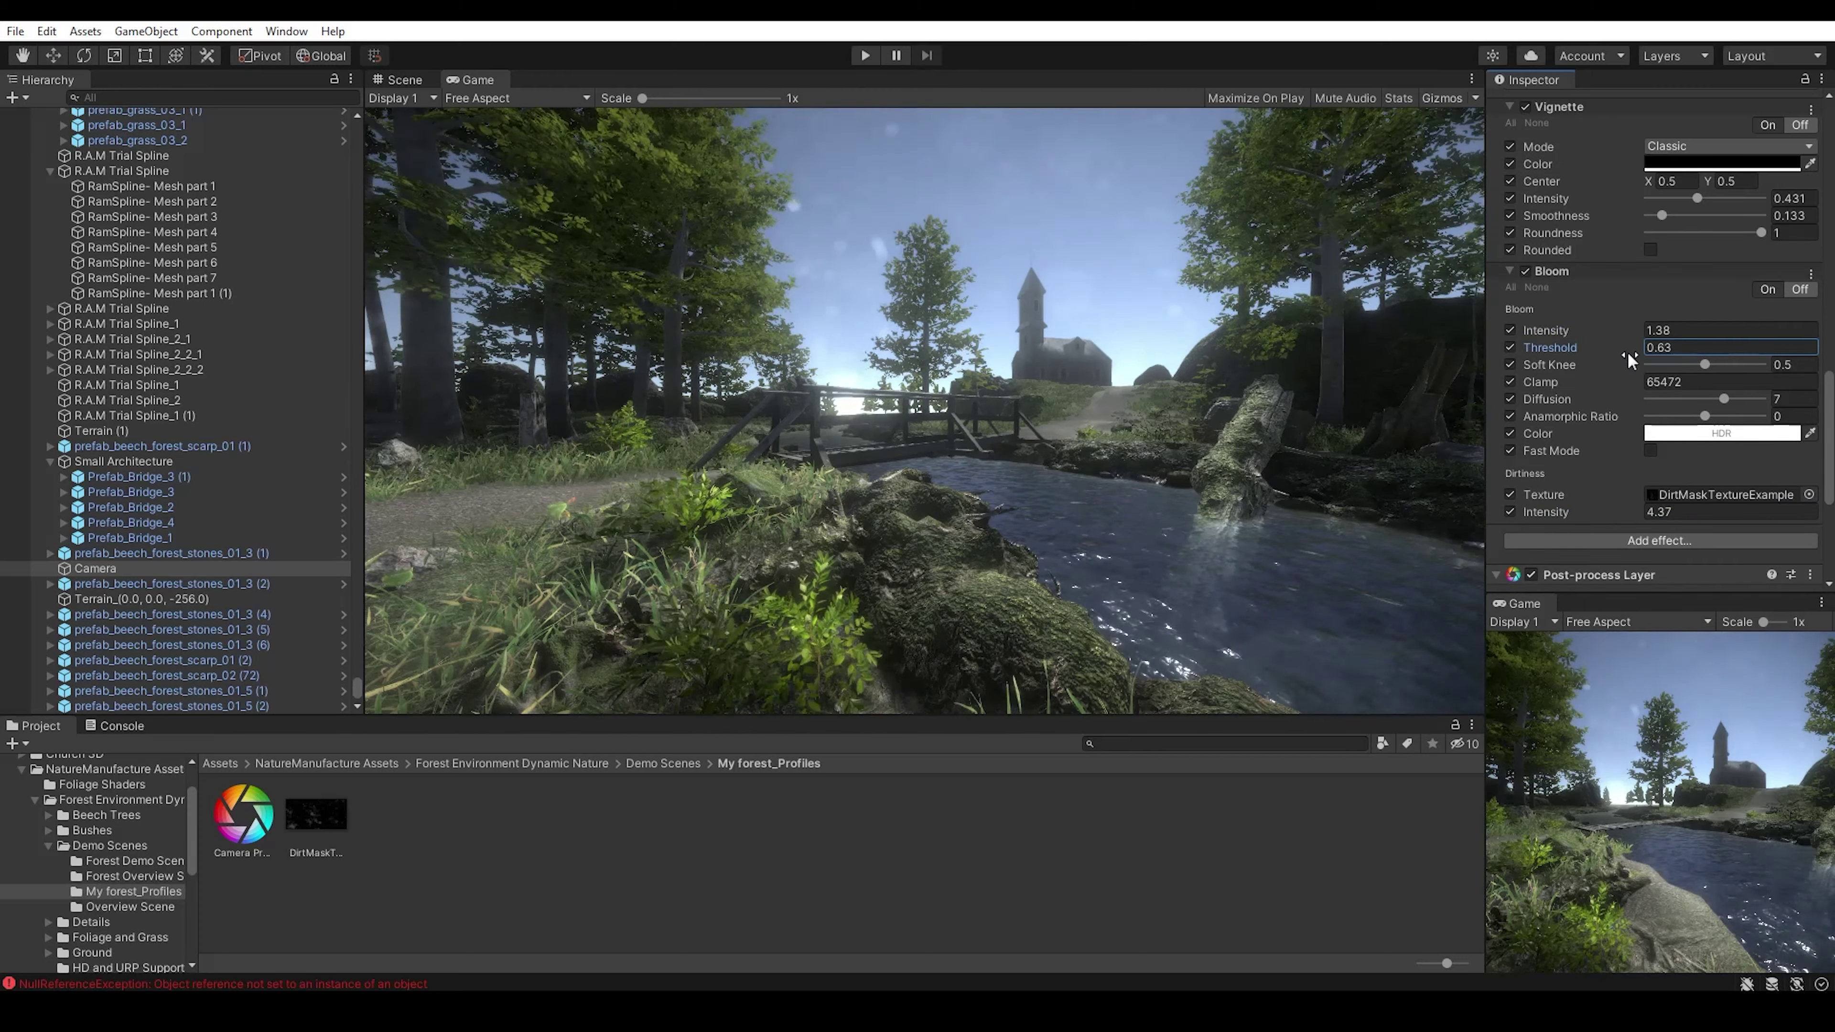
left_click(1629, 357)
- Add Depth of Field with aperture 12.1 and Screen Space Reflections to the profile
left_click(1487, 656)
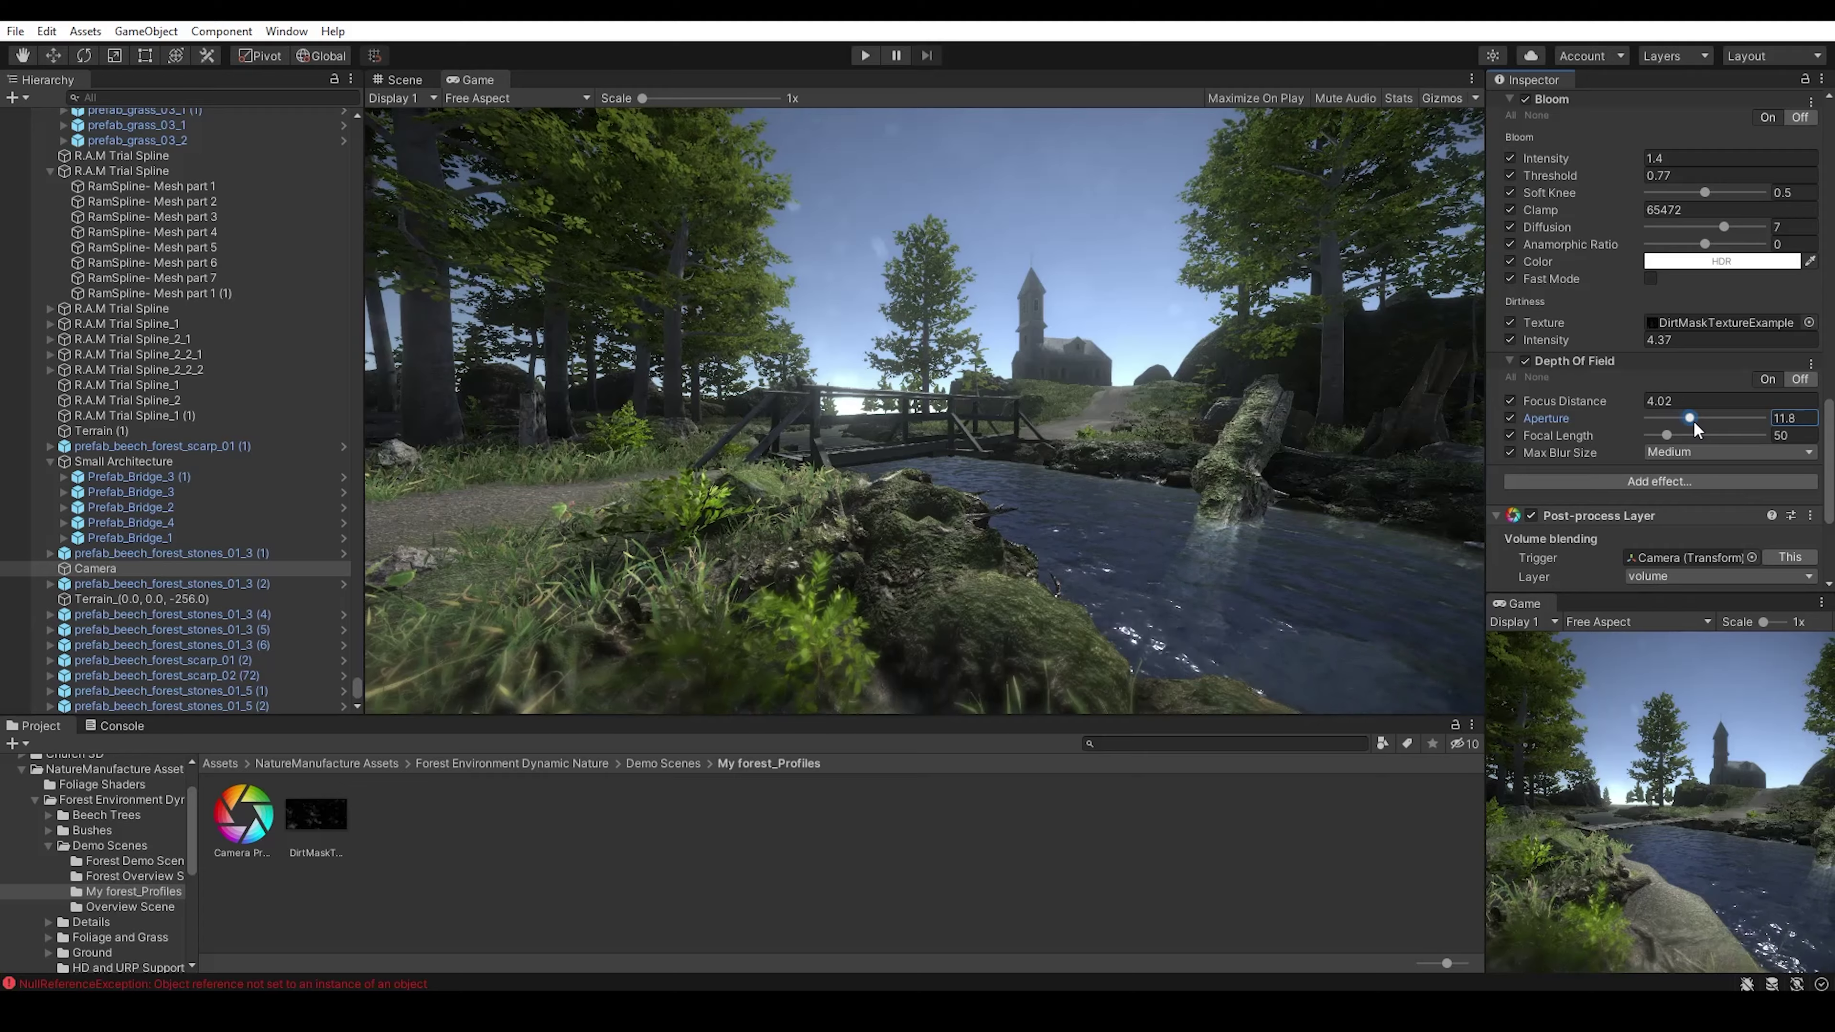
left_click_drag(1692, 421, 1696, 421)
left_click(1666, 435)
left_click(1660, 481)
left_click(1524, 669)
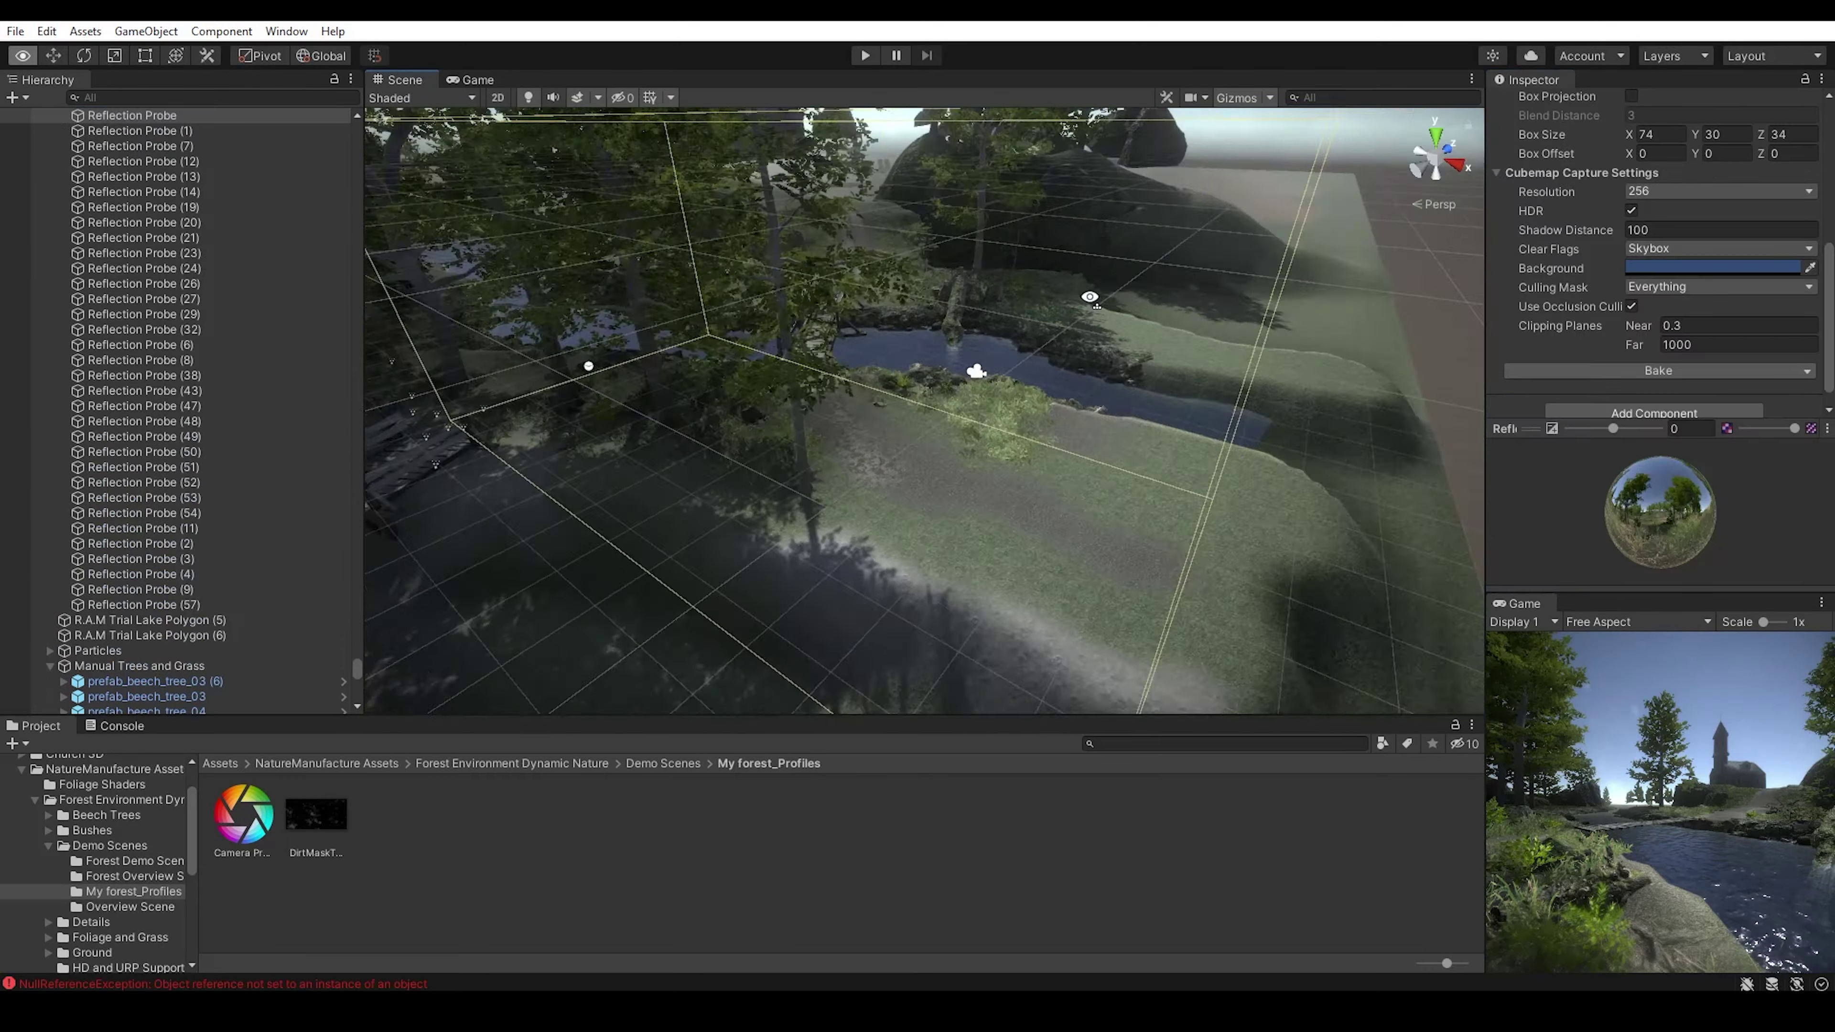
mouse_move(1083, 296)
left_mouse_down("alt")
mouse_move(1163, 365)
mouse_move(852, 319)
left_mouse_up("alt")
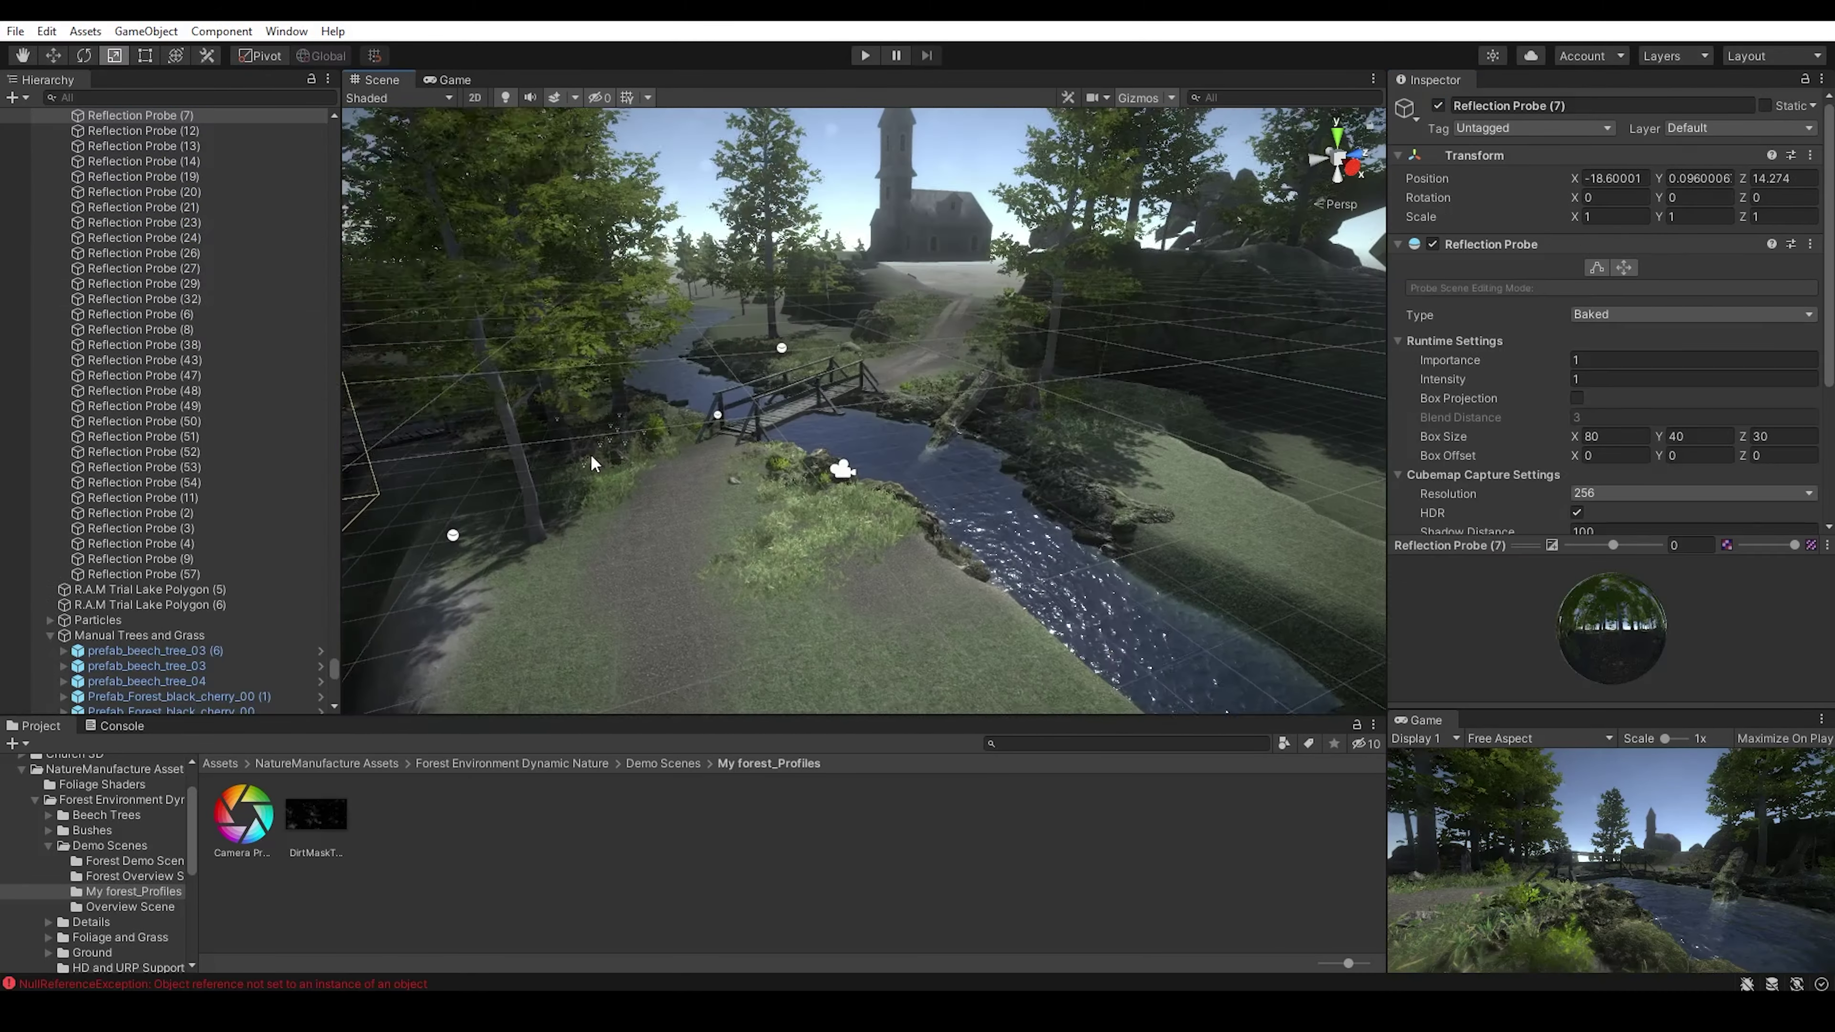
- Place the prefab_Leafs Forest effect from the Particles folder near the bridge
left_click(144, 185)
left_click(123, 666)
mouse_move(694, 463)
left_mouse_down("alt")
mouse_move(643, 485)
mouse_move(713, 370)
left_mouse_up("alt")
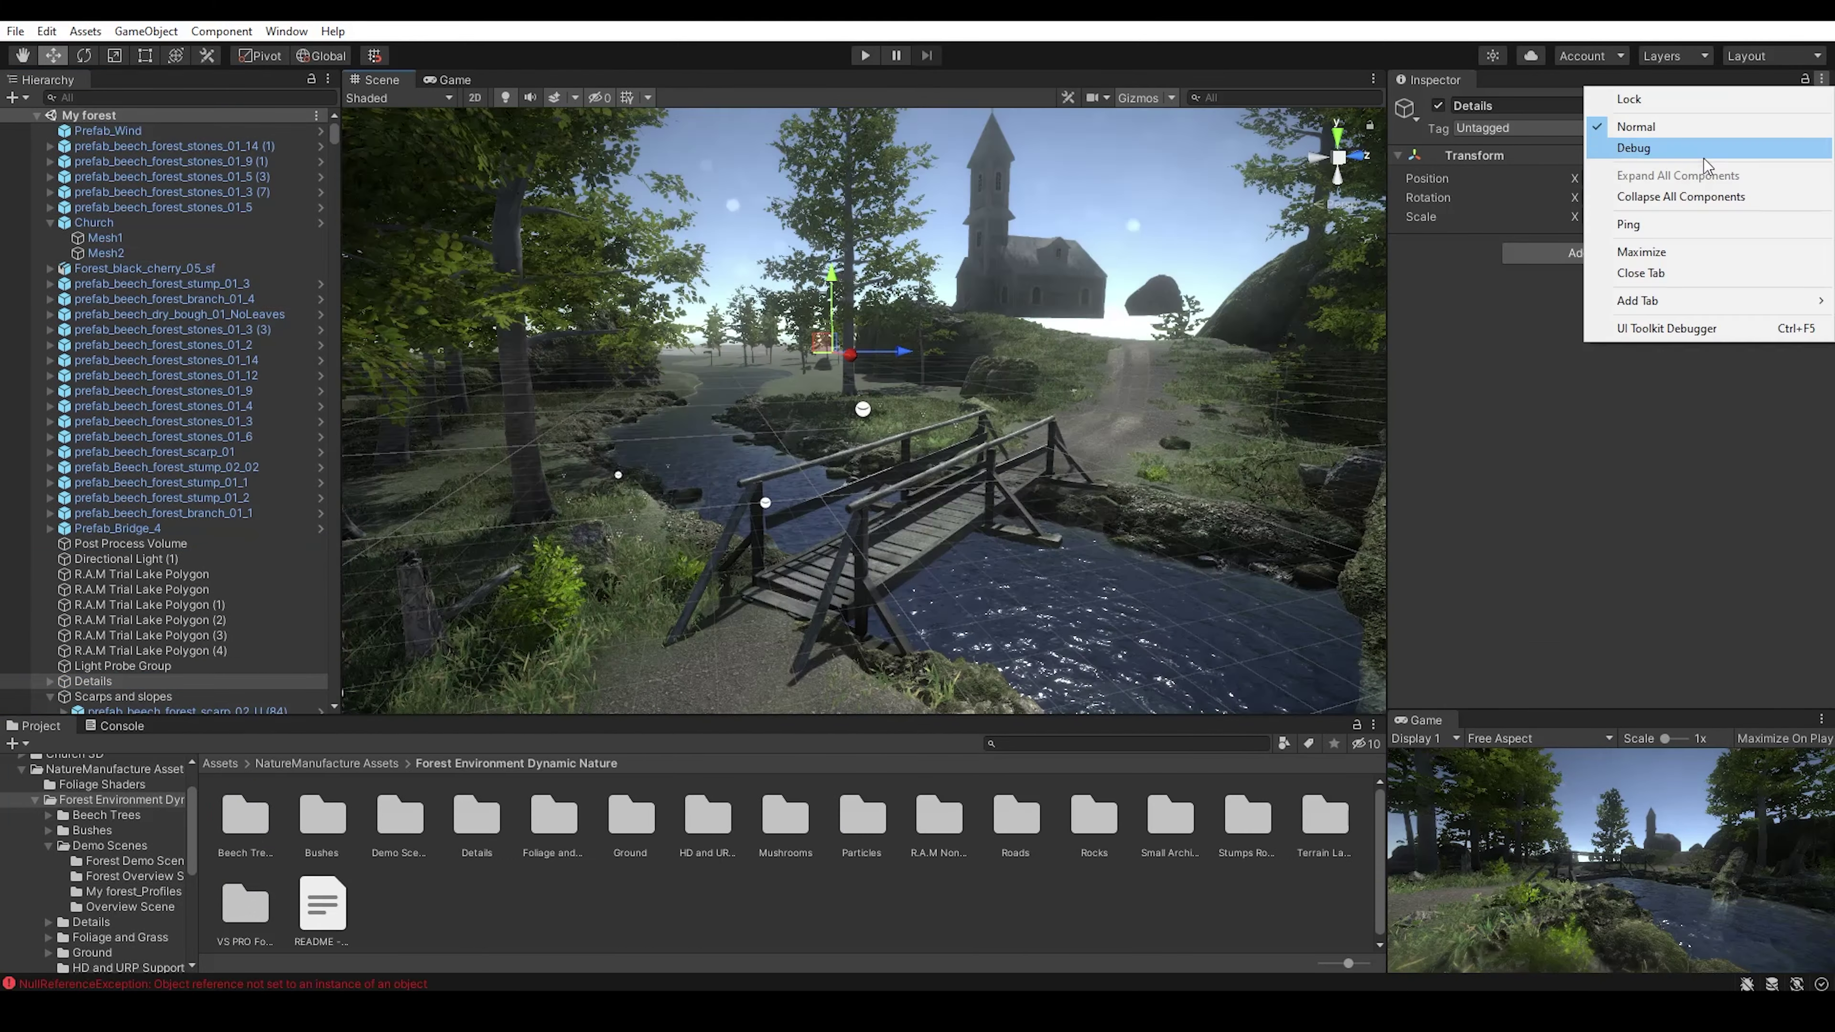
left_click(287, 31)
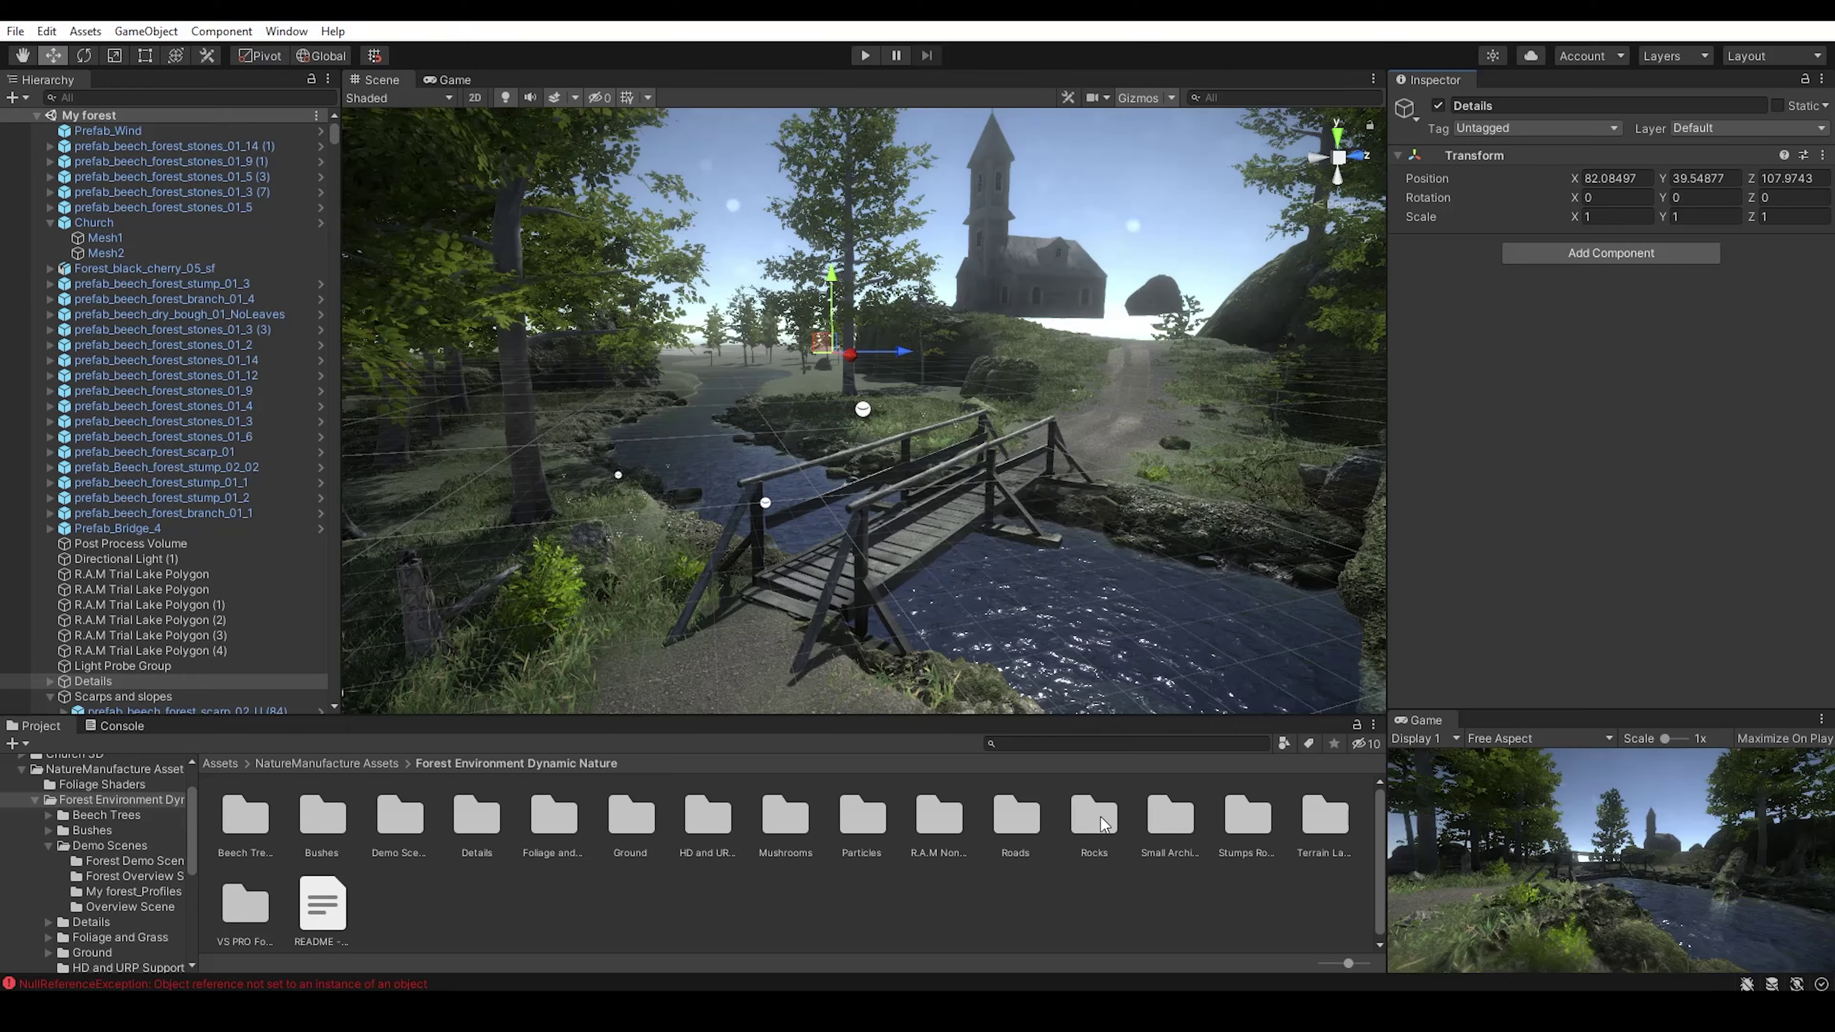
double_click(867, 831)
left_click_drag(315, 817, 126, 145)
key("f")
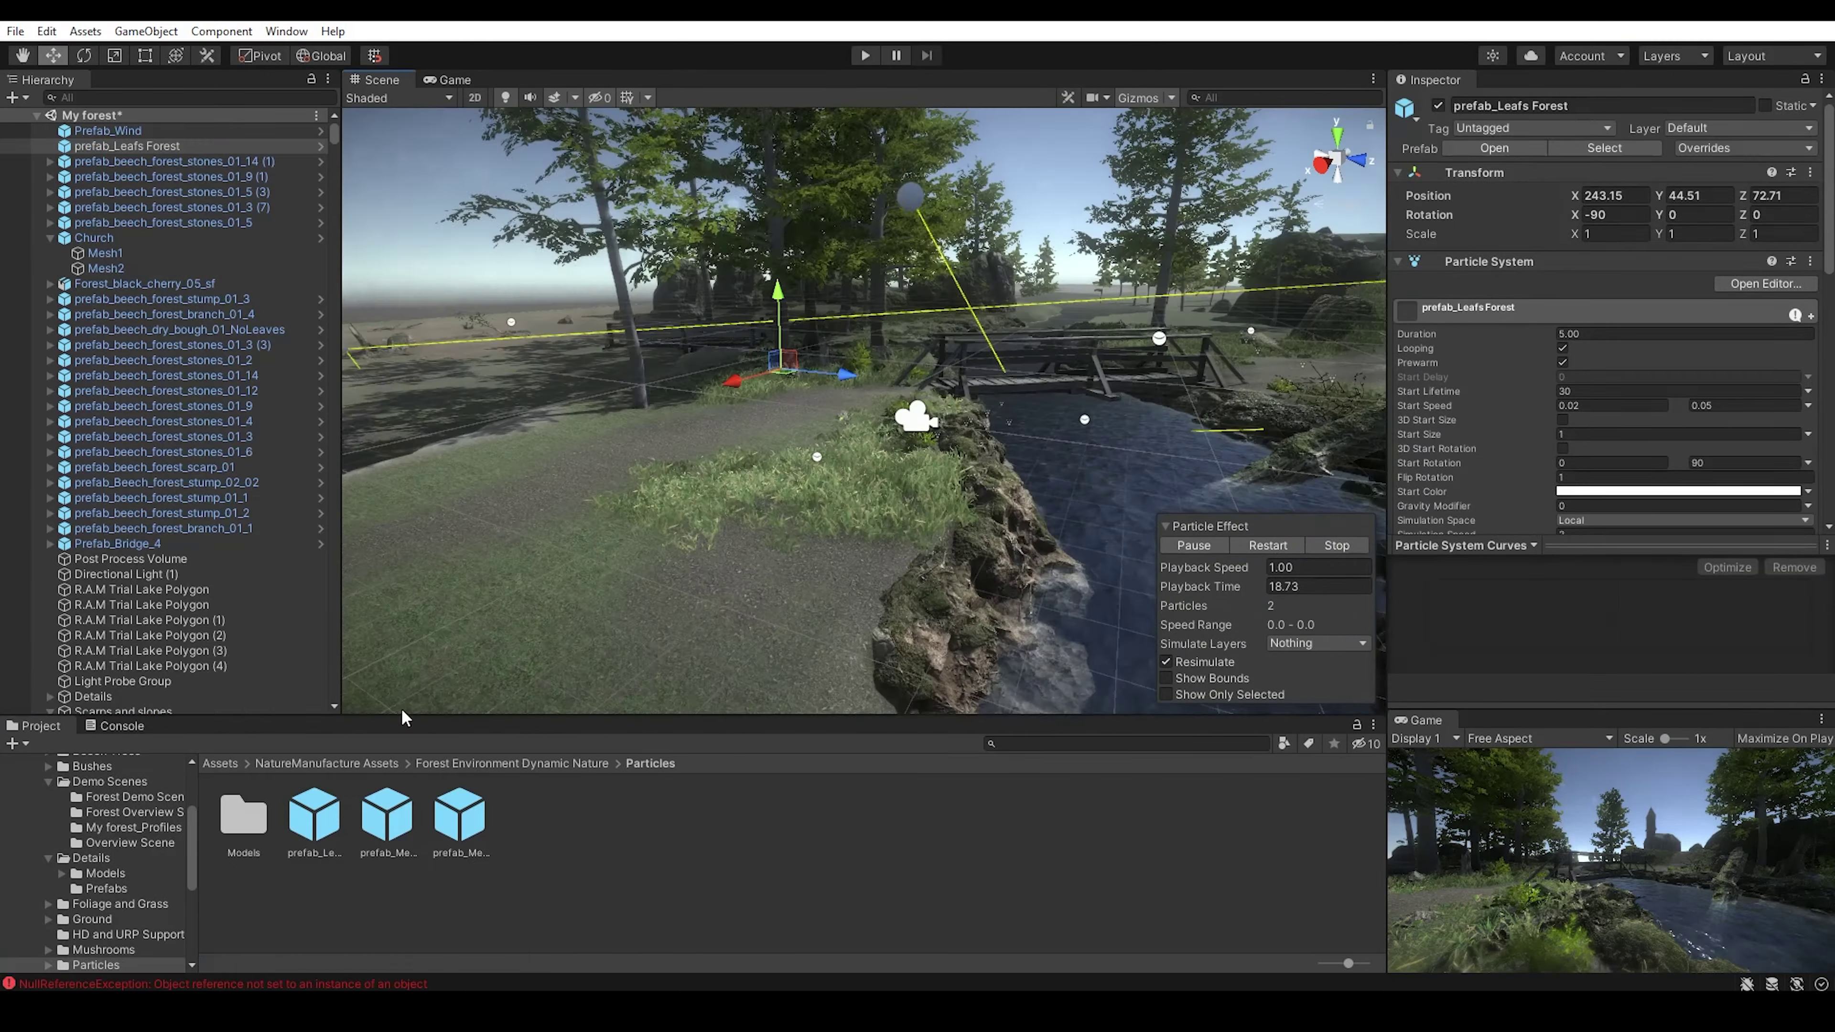
- Preview the particle effects in Play mode, then delete the extra prefab_Meadow_Dust
left_click(1493, 148)
left_click(375, 118)
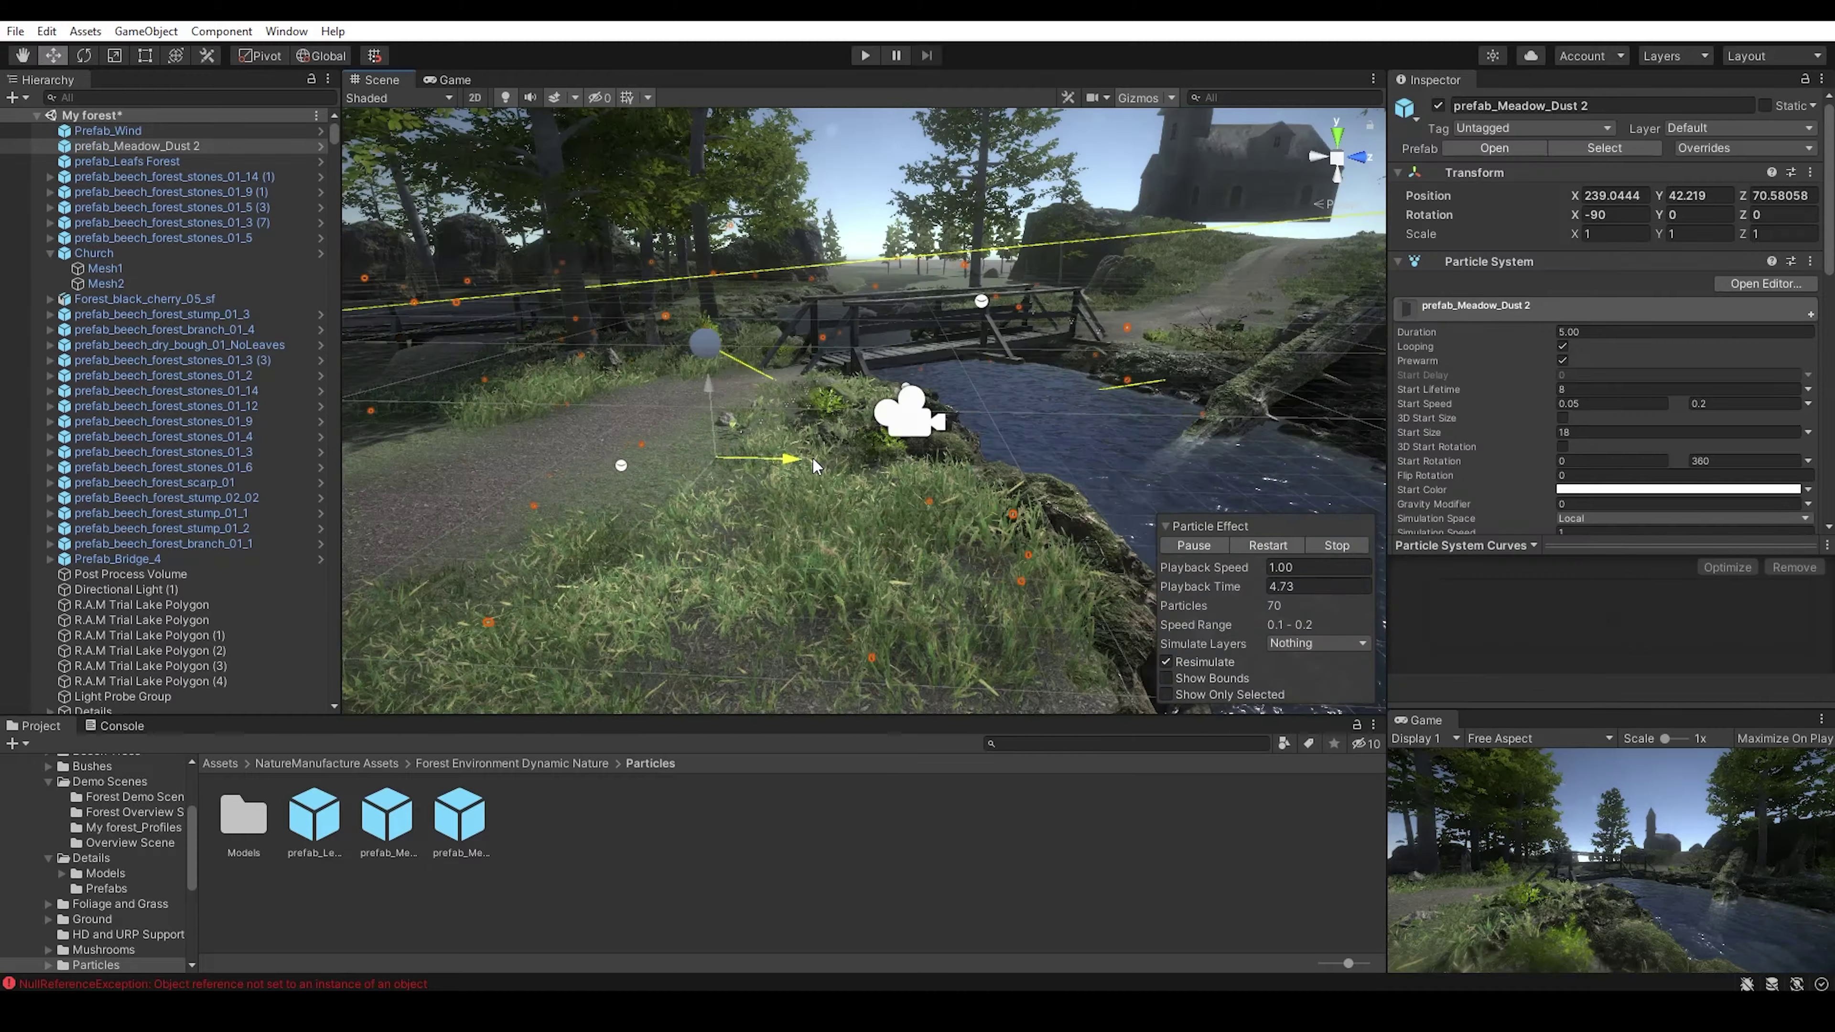
left_click(455, 79)
left_click(375, 80)
left_click(865, 56)
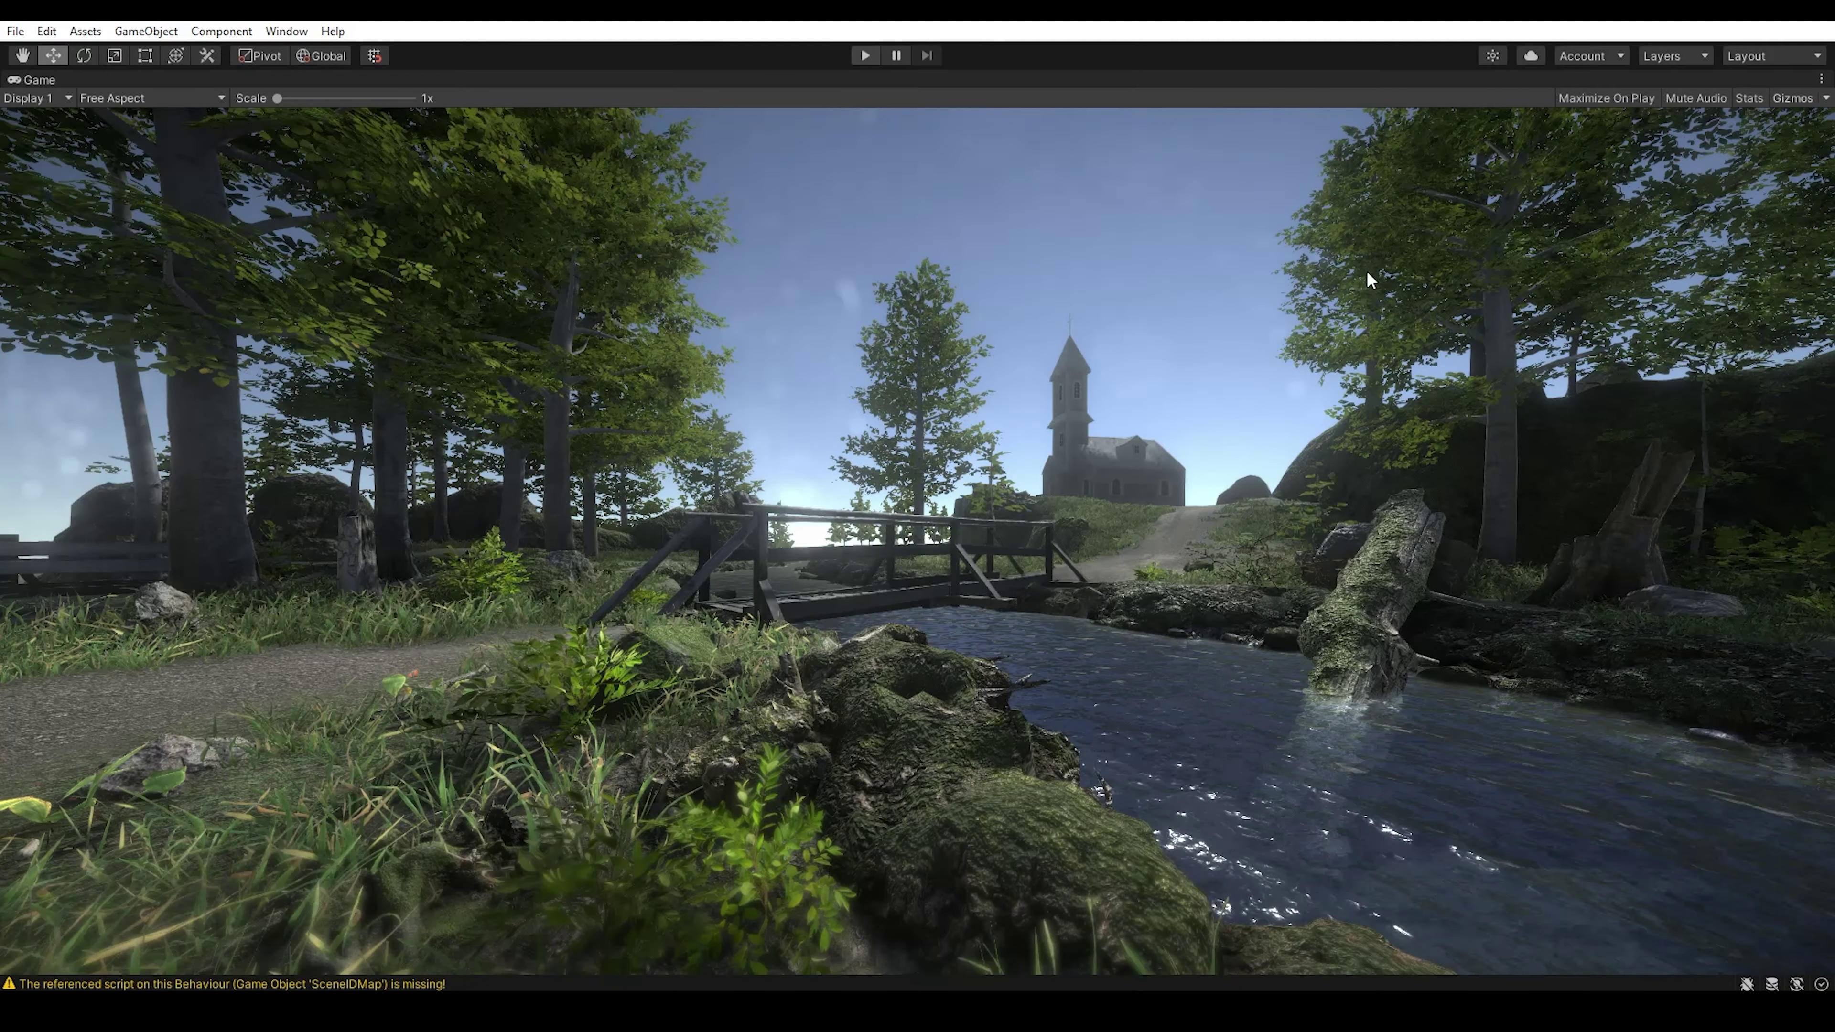
key("ctrl+p")
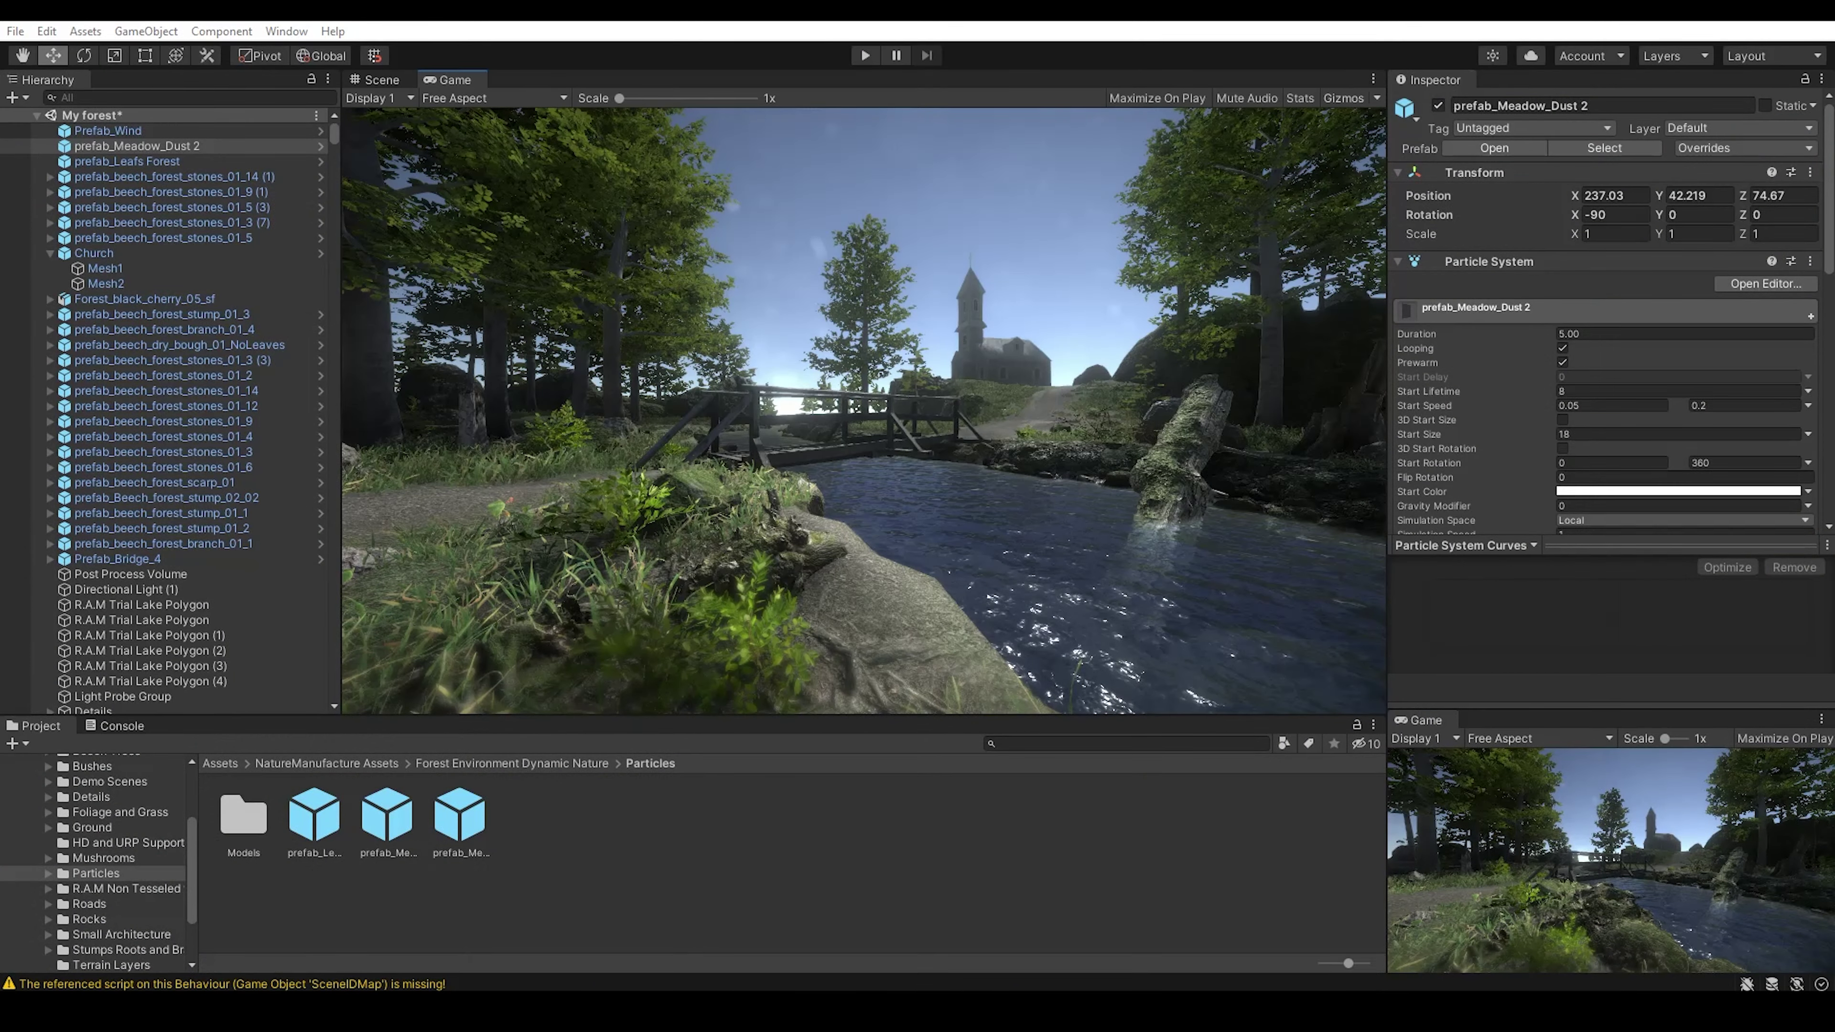
key("ctrl+1")
key("ctrl+2")
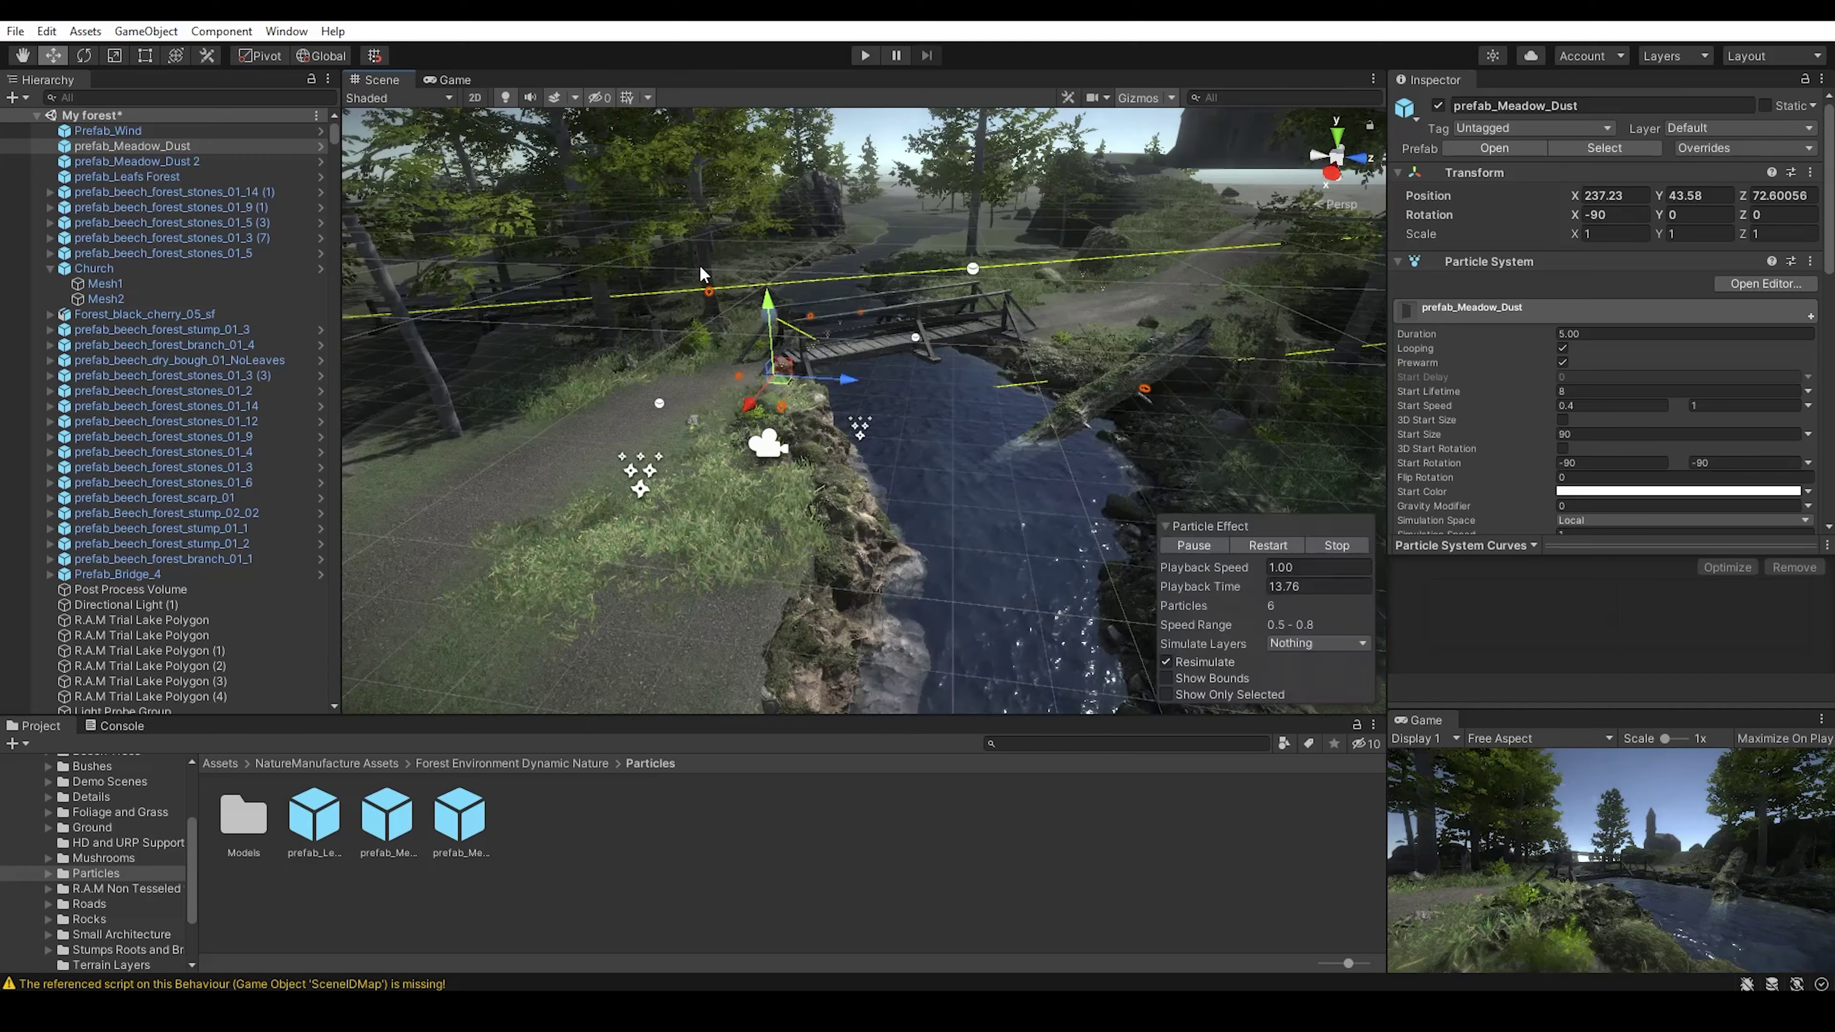
key("Delete")
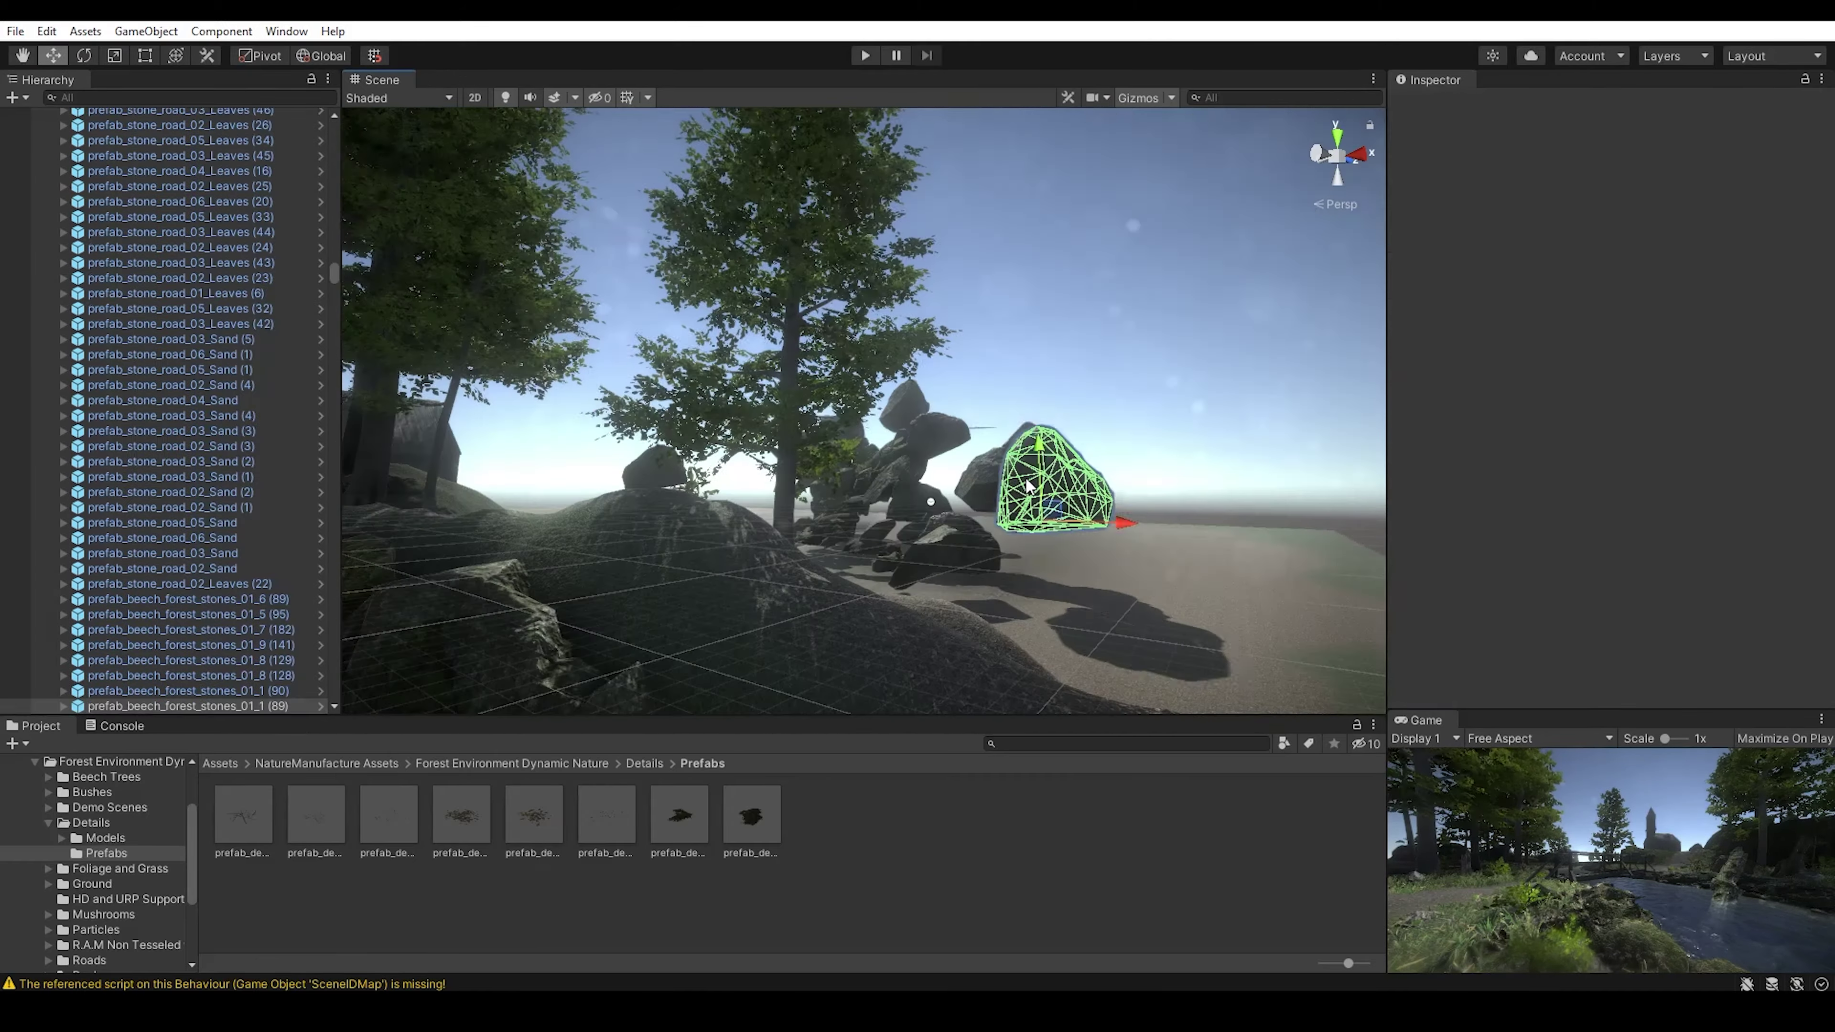
- Add another beech forest stone prefab near the path and switch to the 2 by 3 layout
left_click(1029, 485)
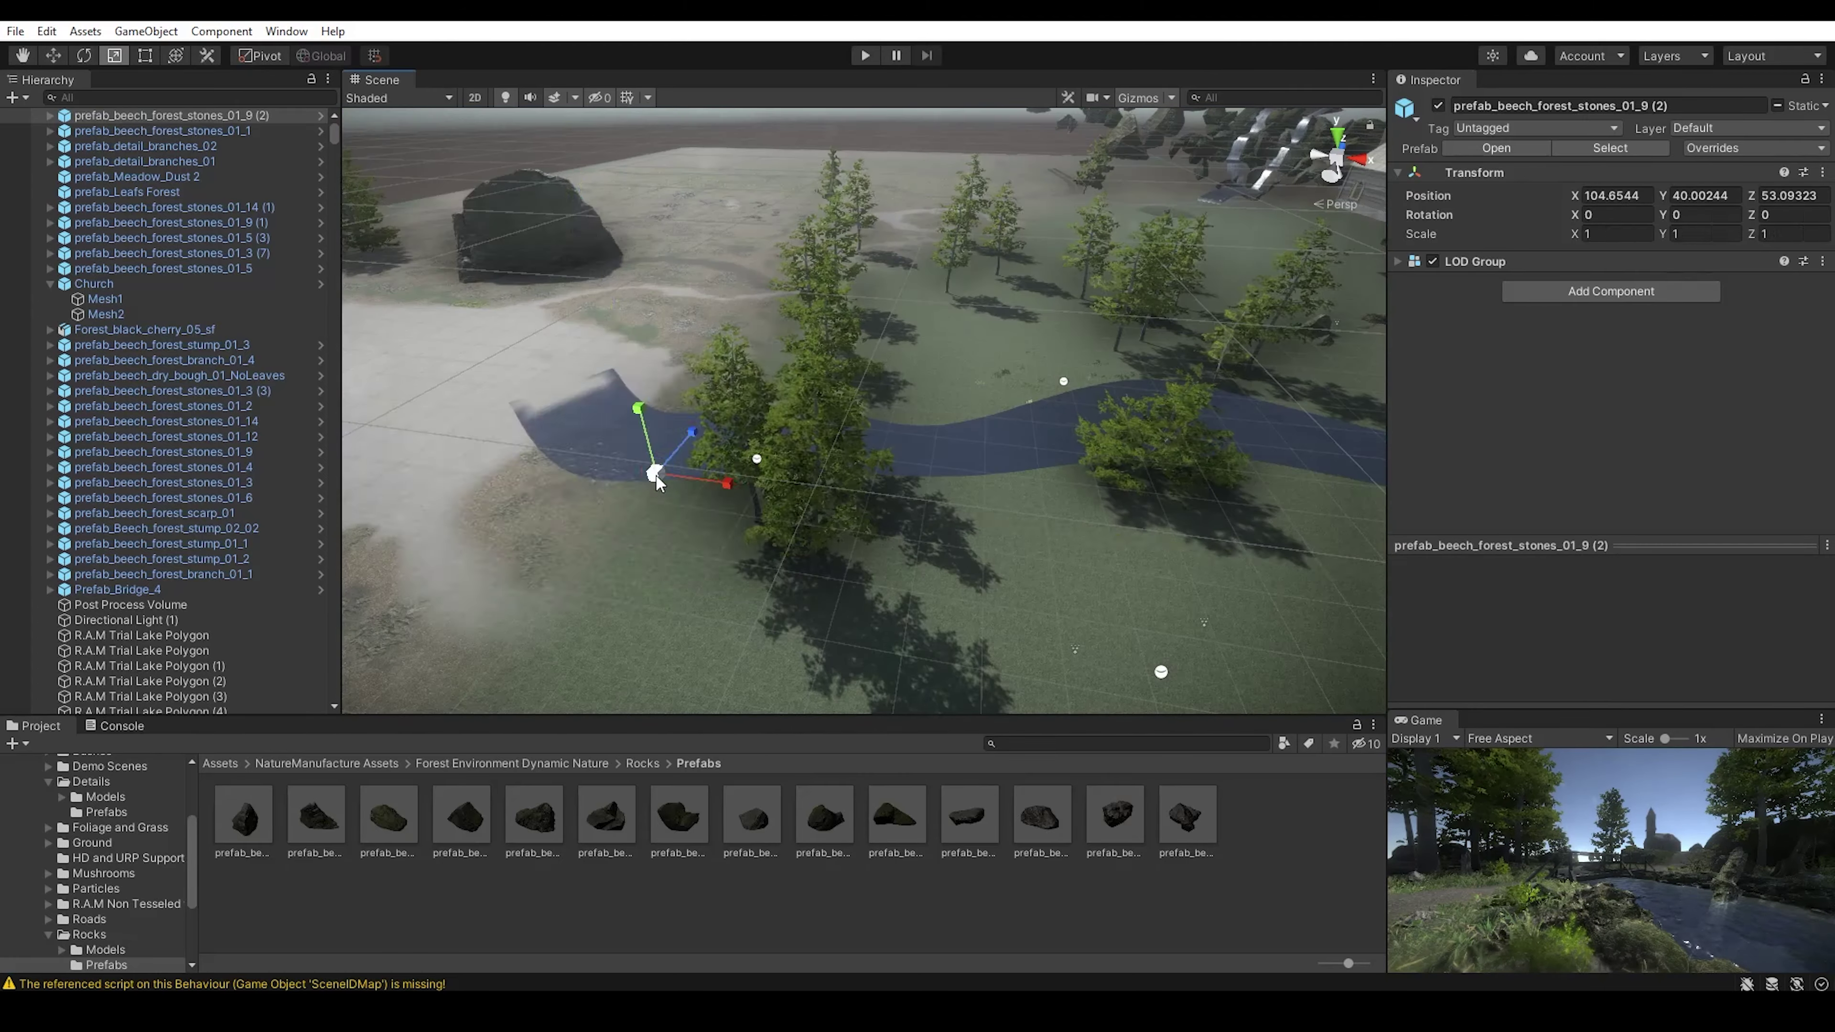
left_click_drag(244, 815, 621, 440)
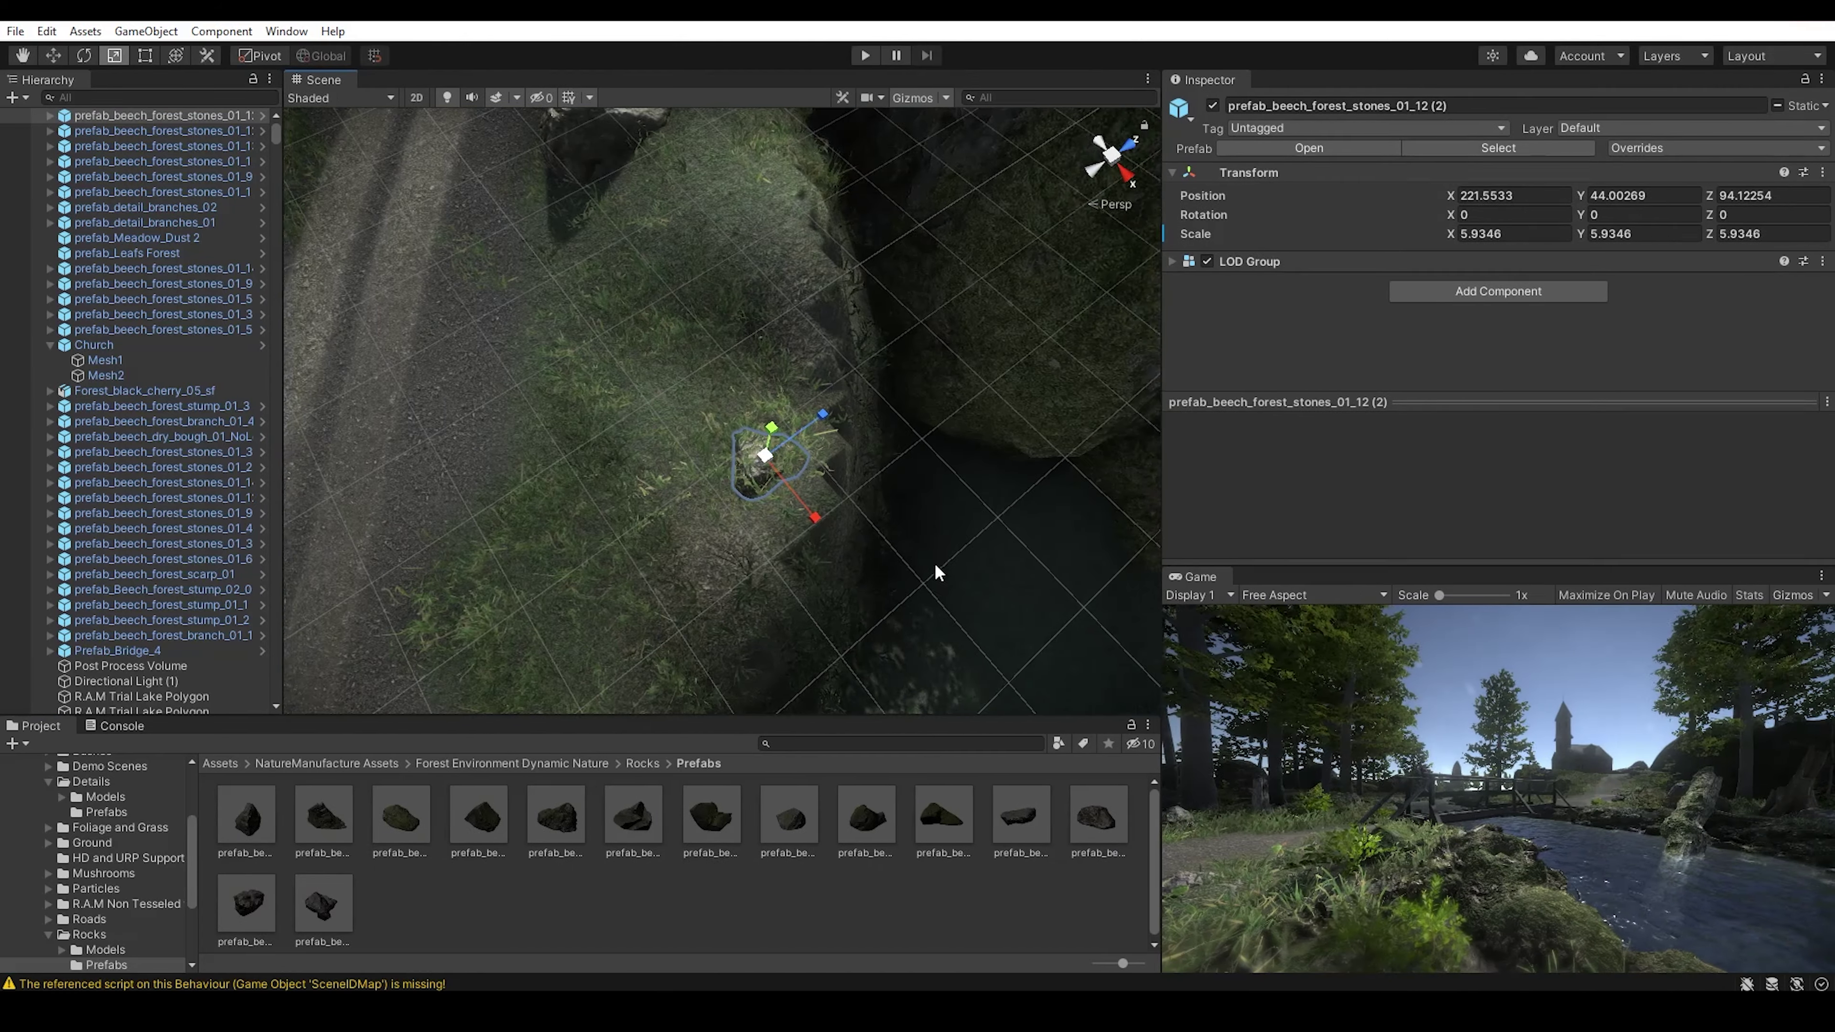
left_click(286, 31)
left_click(558, 129)
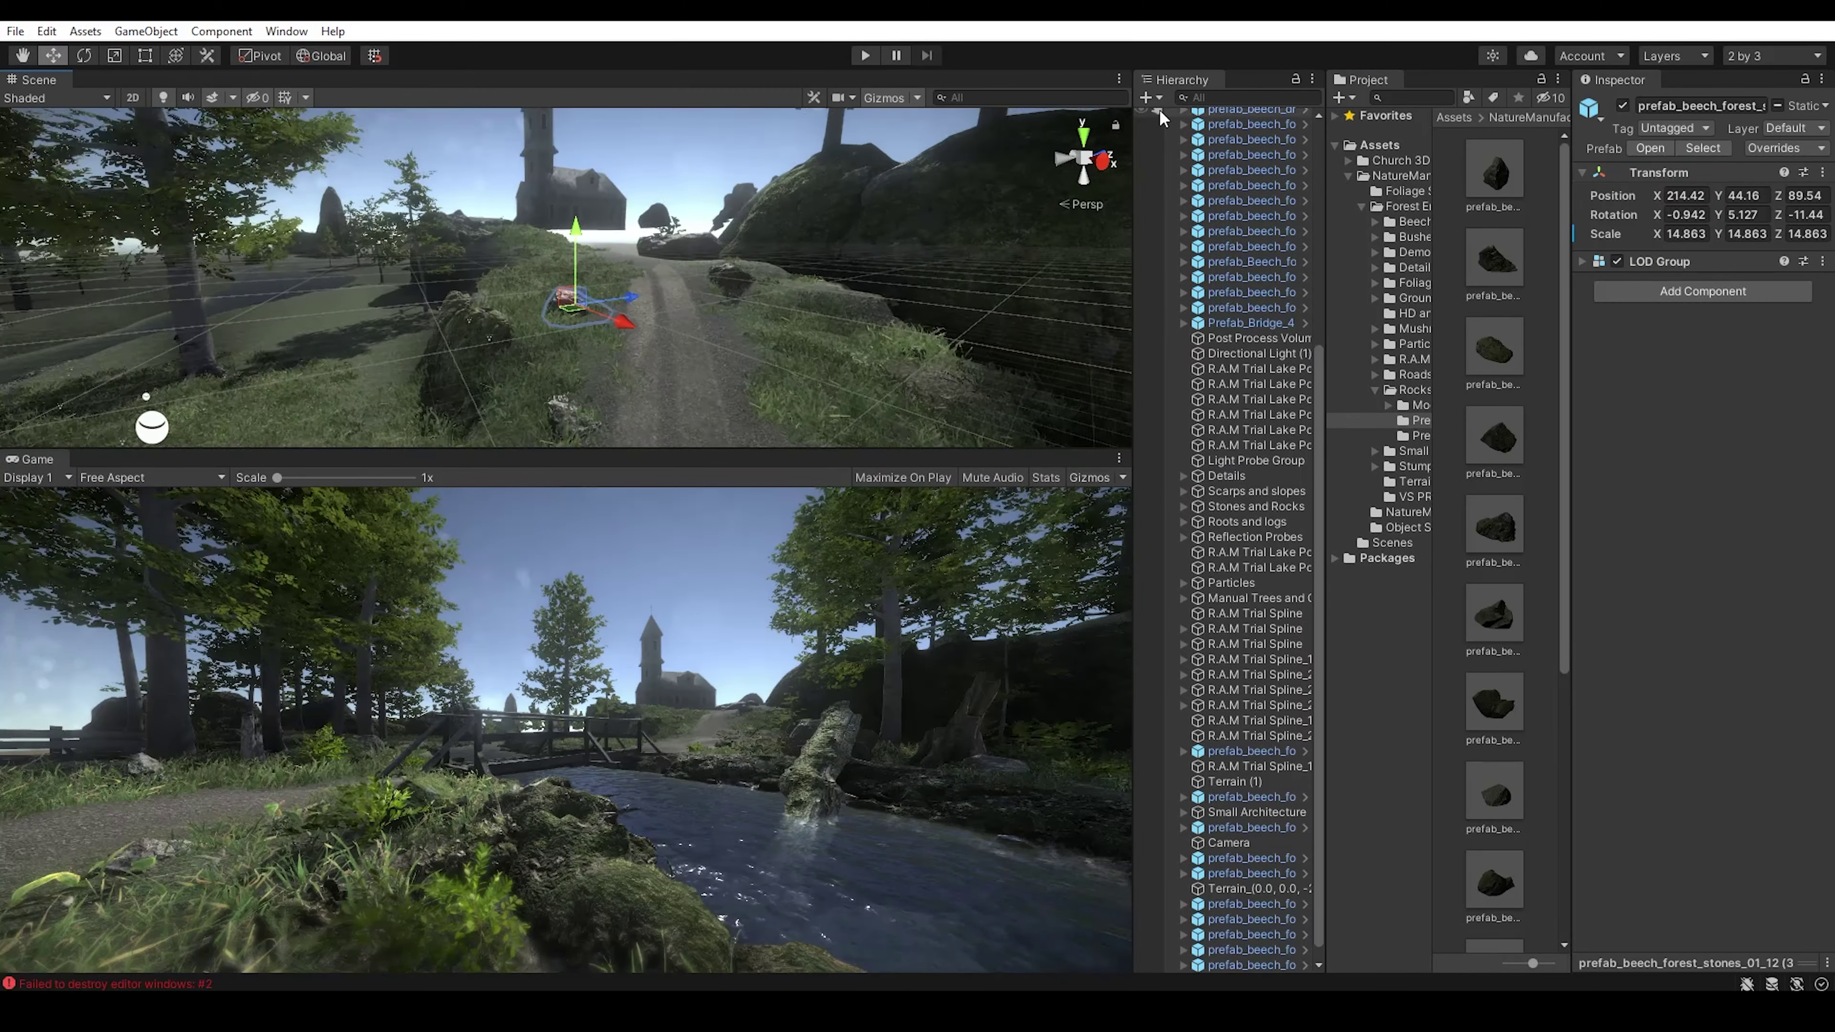
- Restore the Default layout and dock the Game view beside the Scene view
left_click(286, 31)
mouse_move(307, 123)
left_click(578, 172)
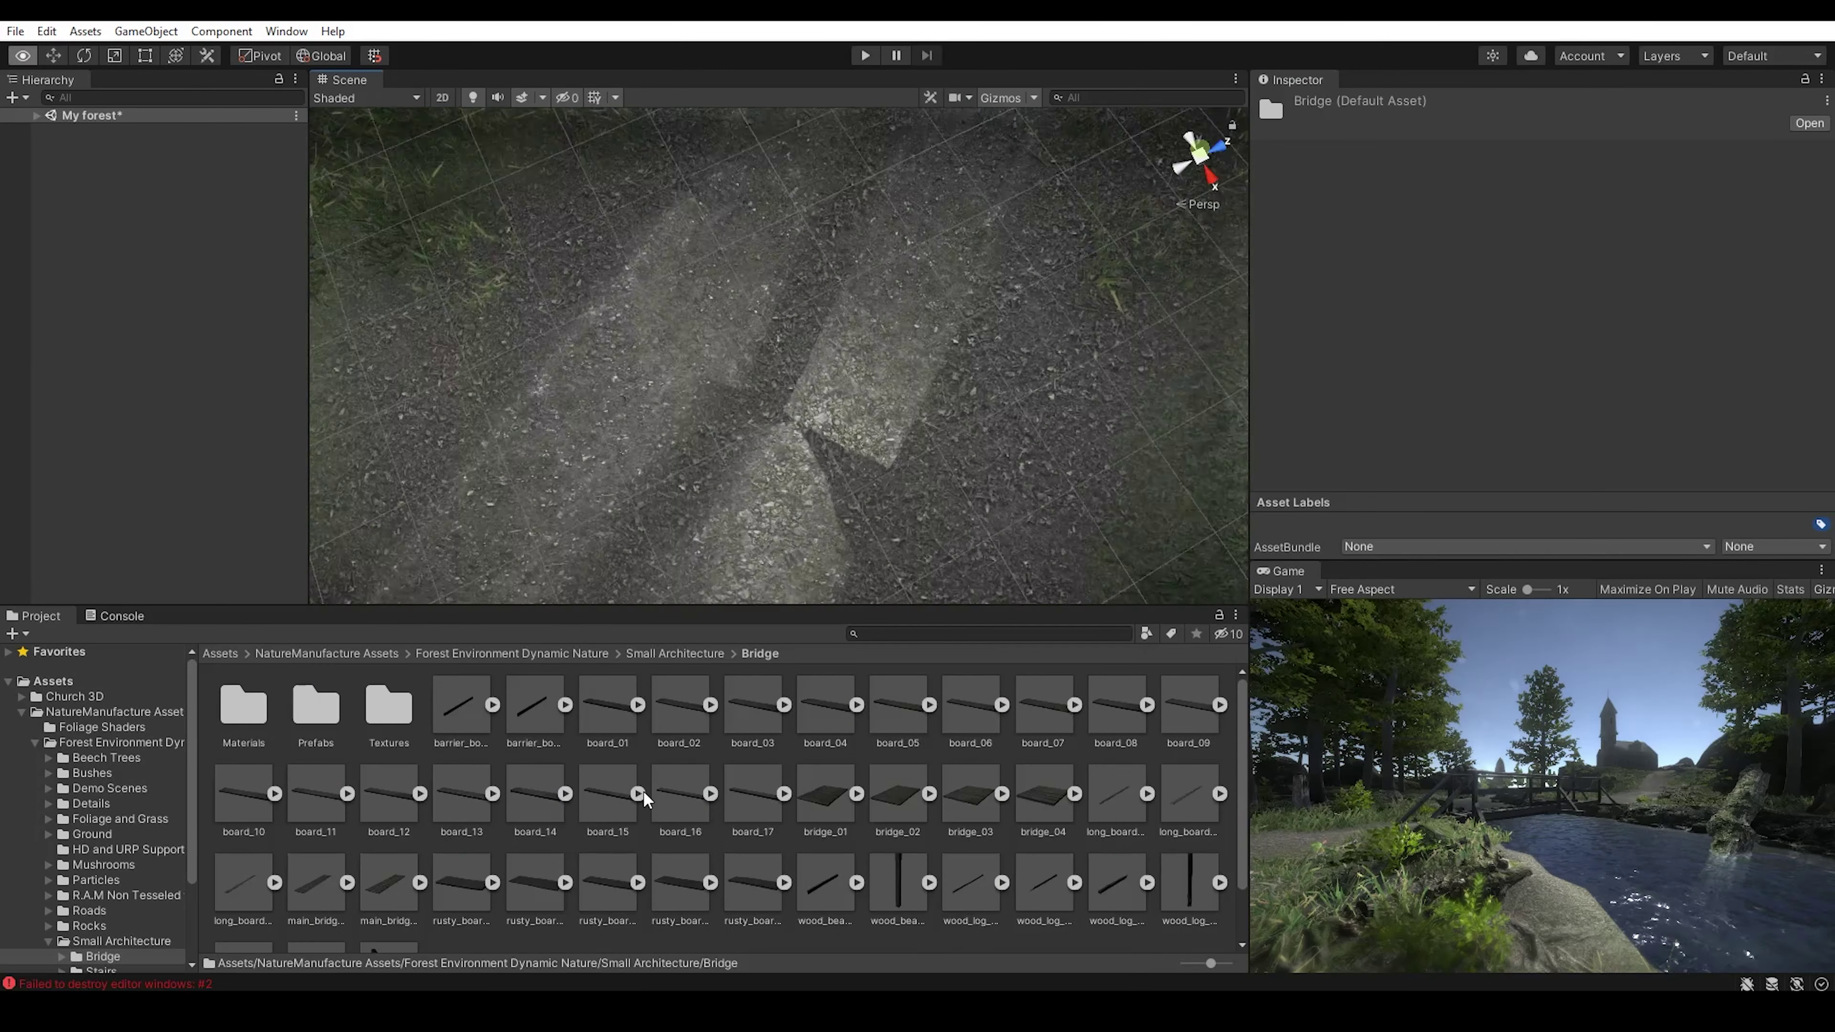
left_click_drag(1289, 570, 1109, 135)
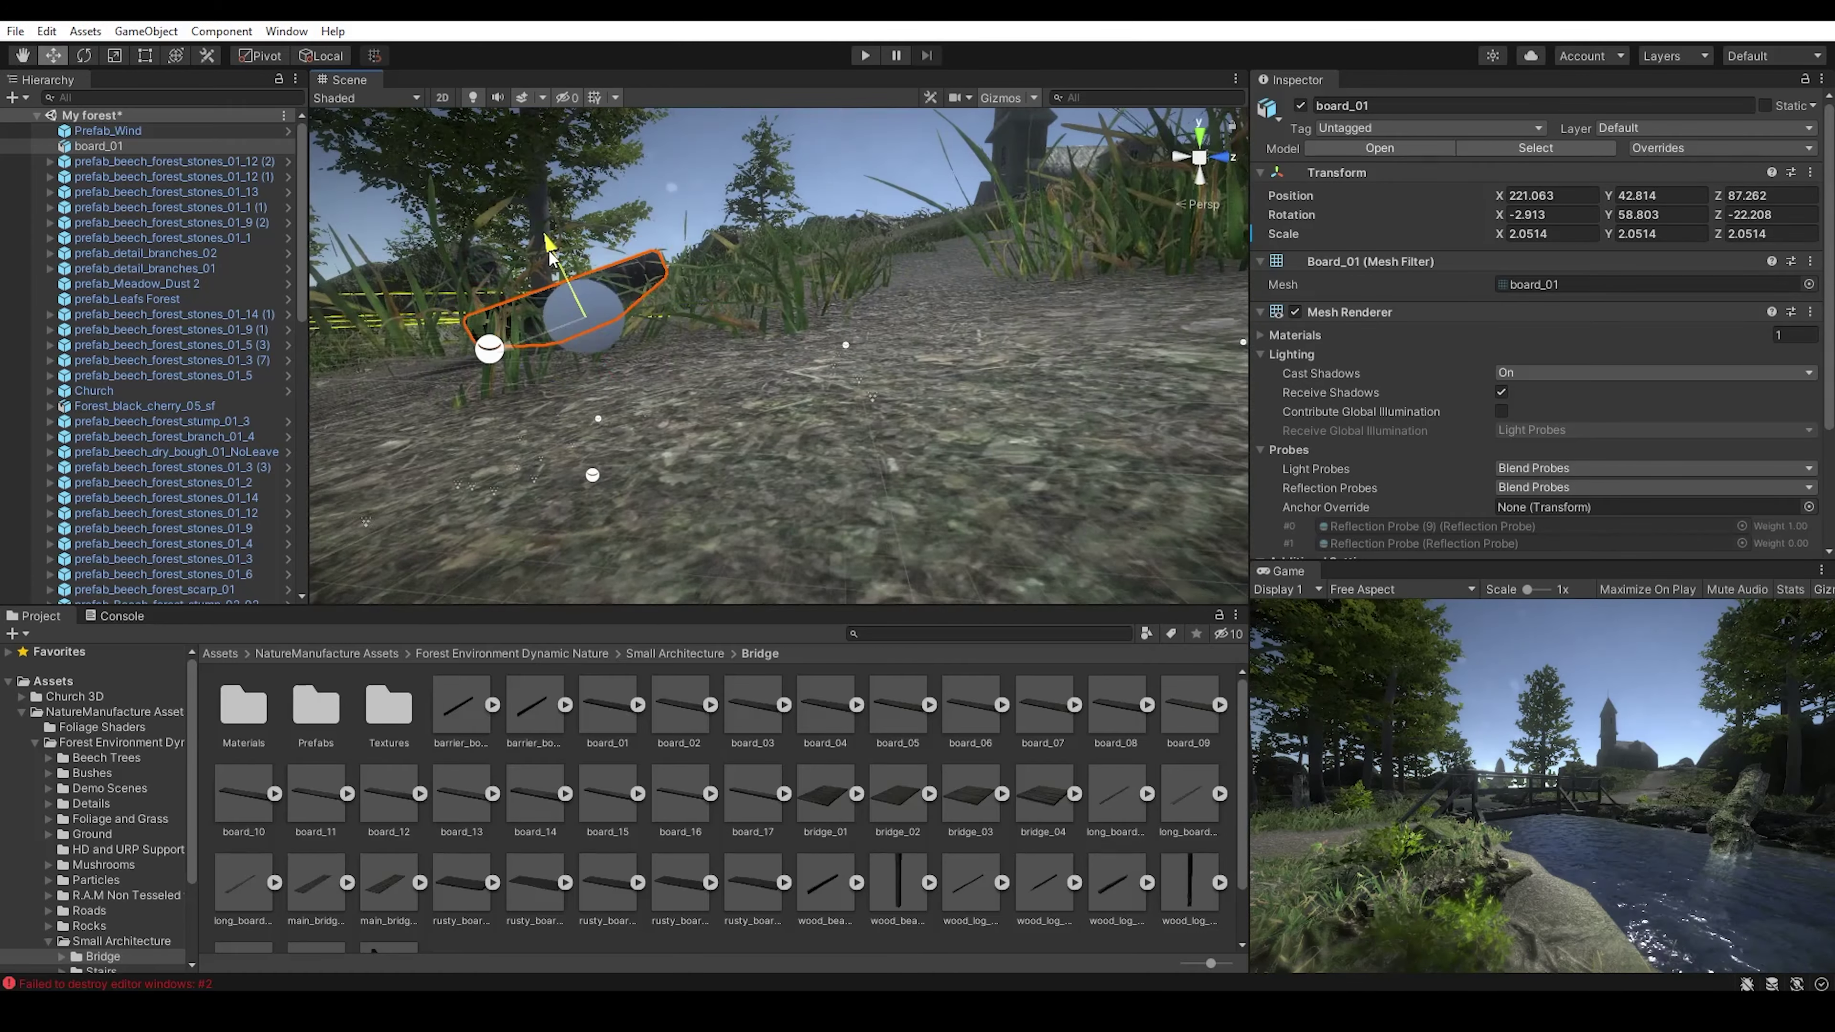
- Duplicate board_01 repeatedly, rotating and moving each copy further along the path
key("ctrl+d")
key("e")
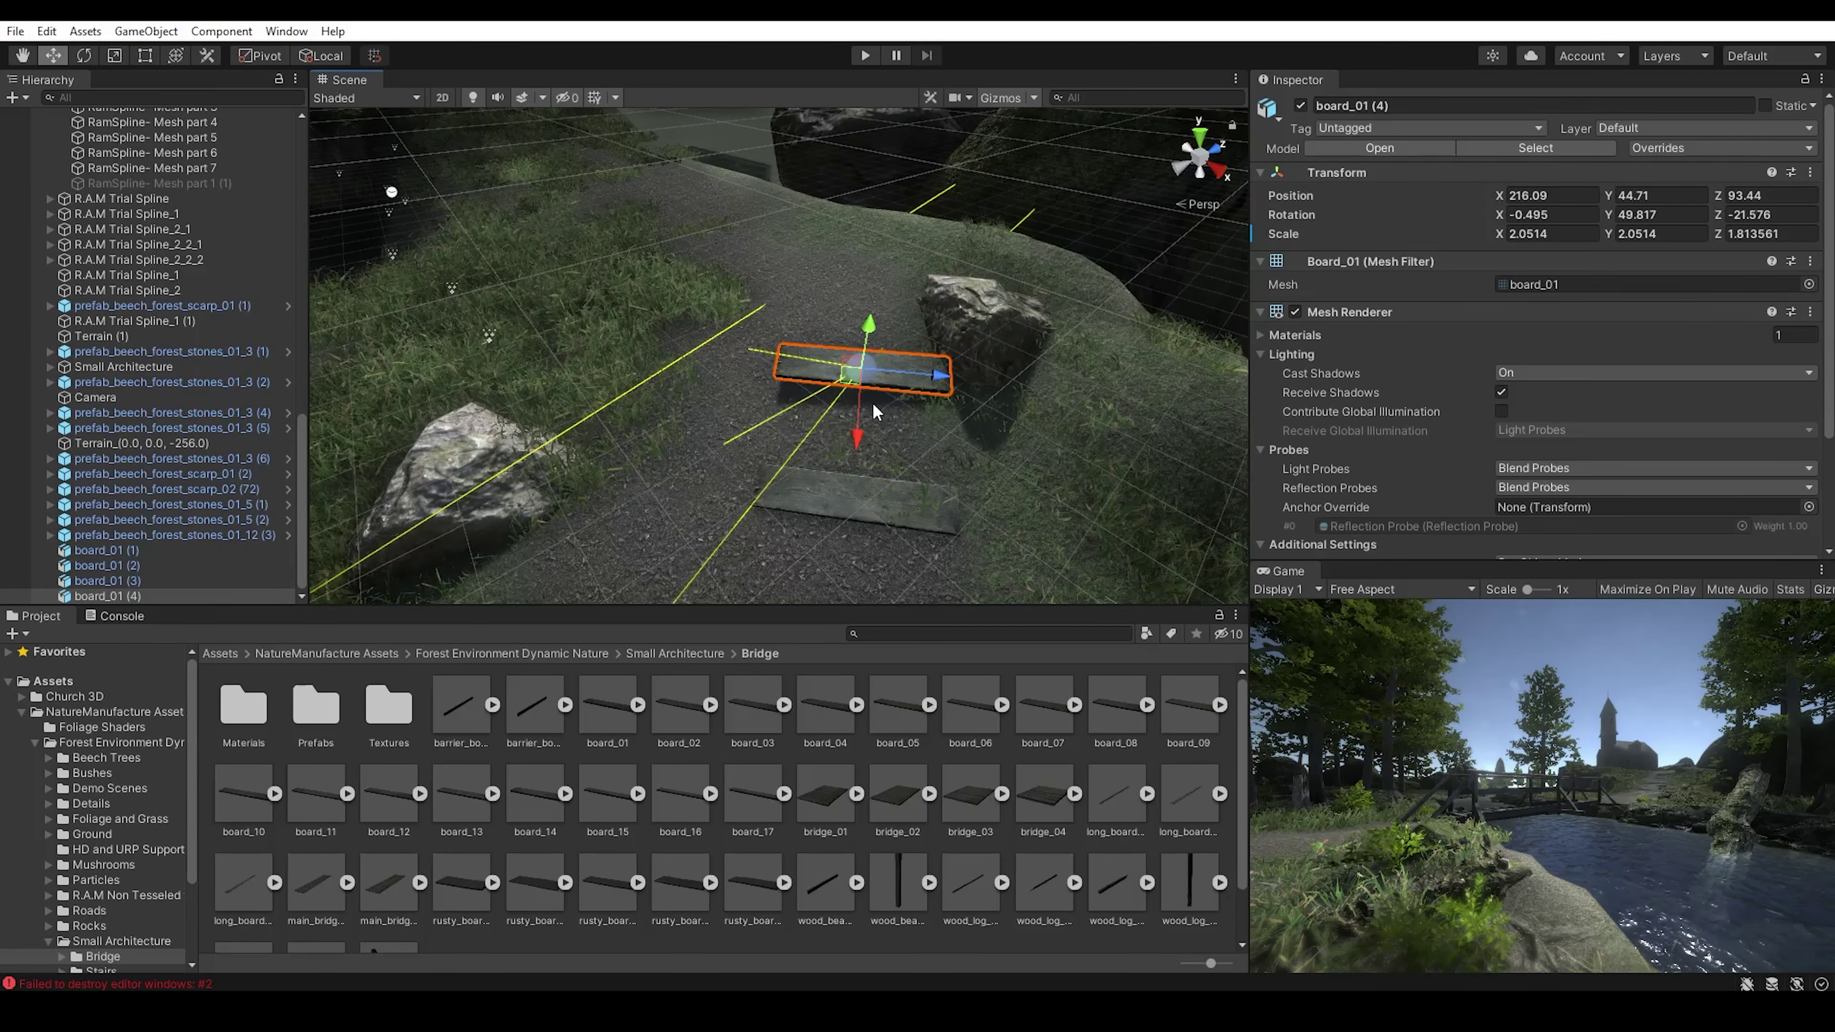
key("ctrl+d")
key("w")
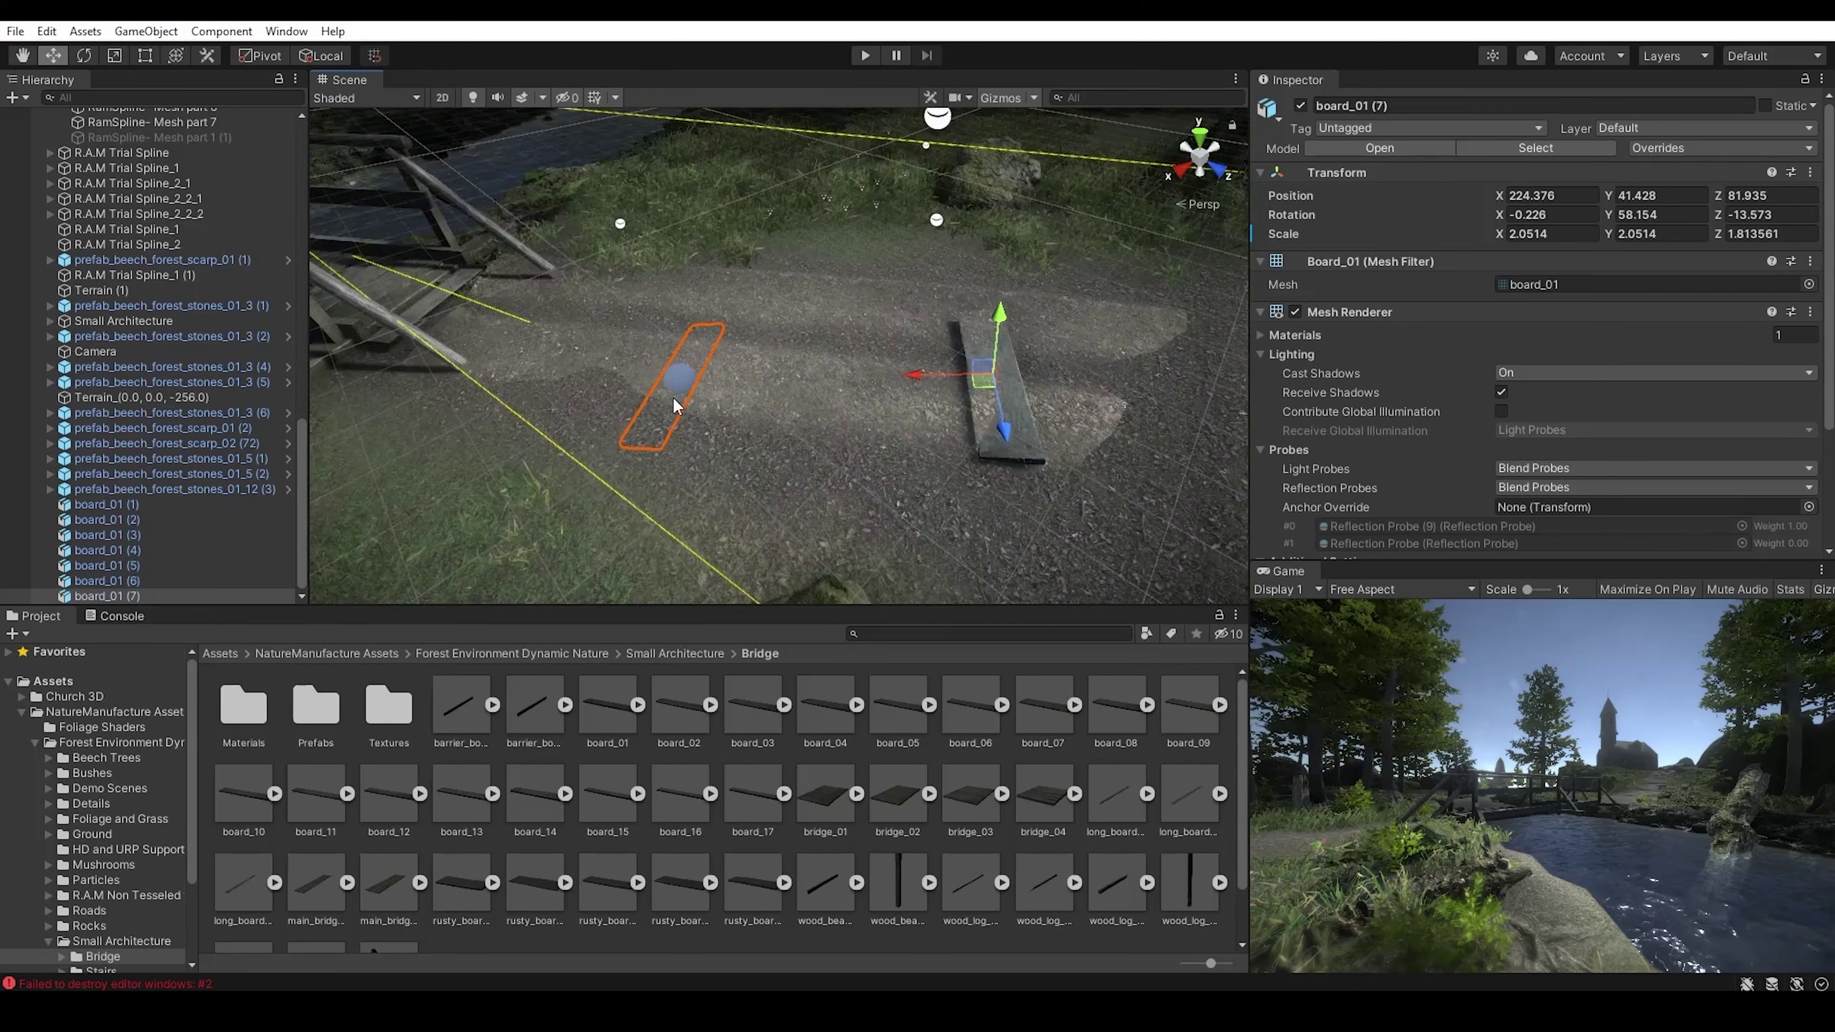
key("ctrl+d")
left_click_drag(675, 406, 545, 289)
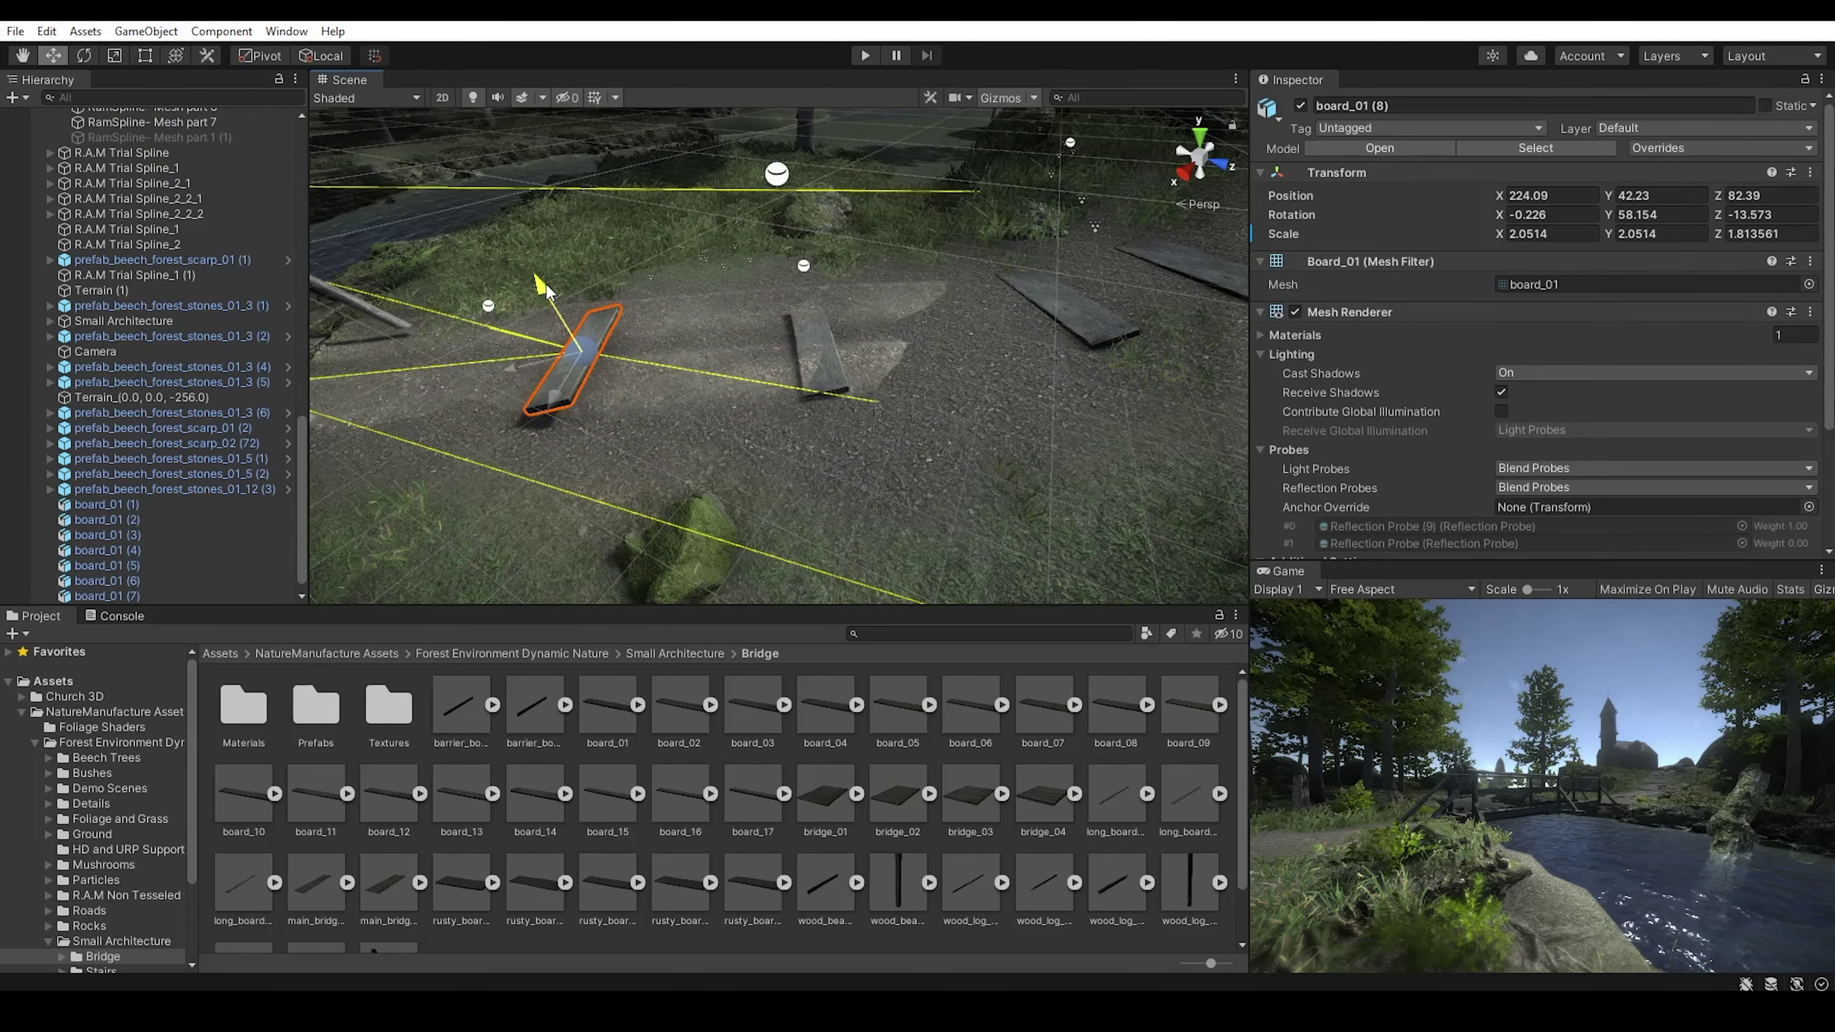
key("ctrl+d")
left_click_drag(617, 352, 564, 519)
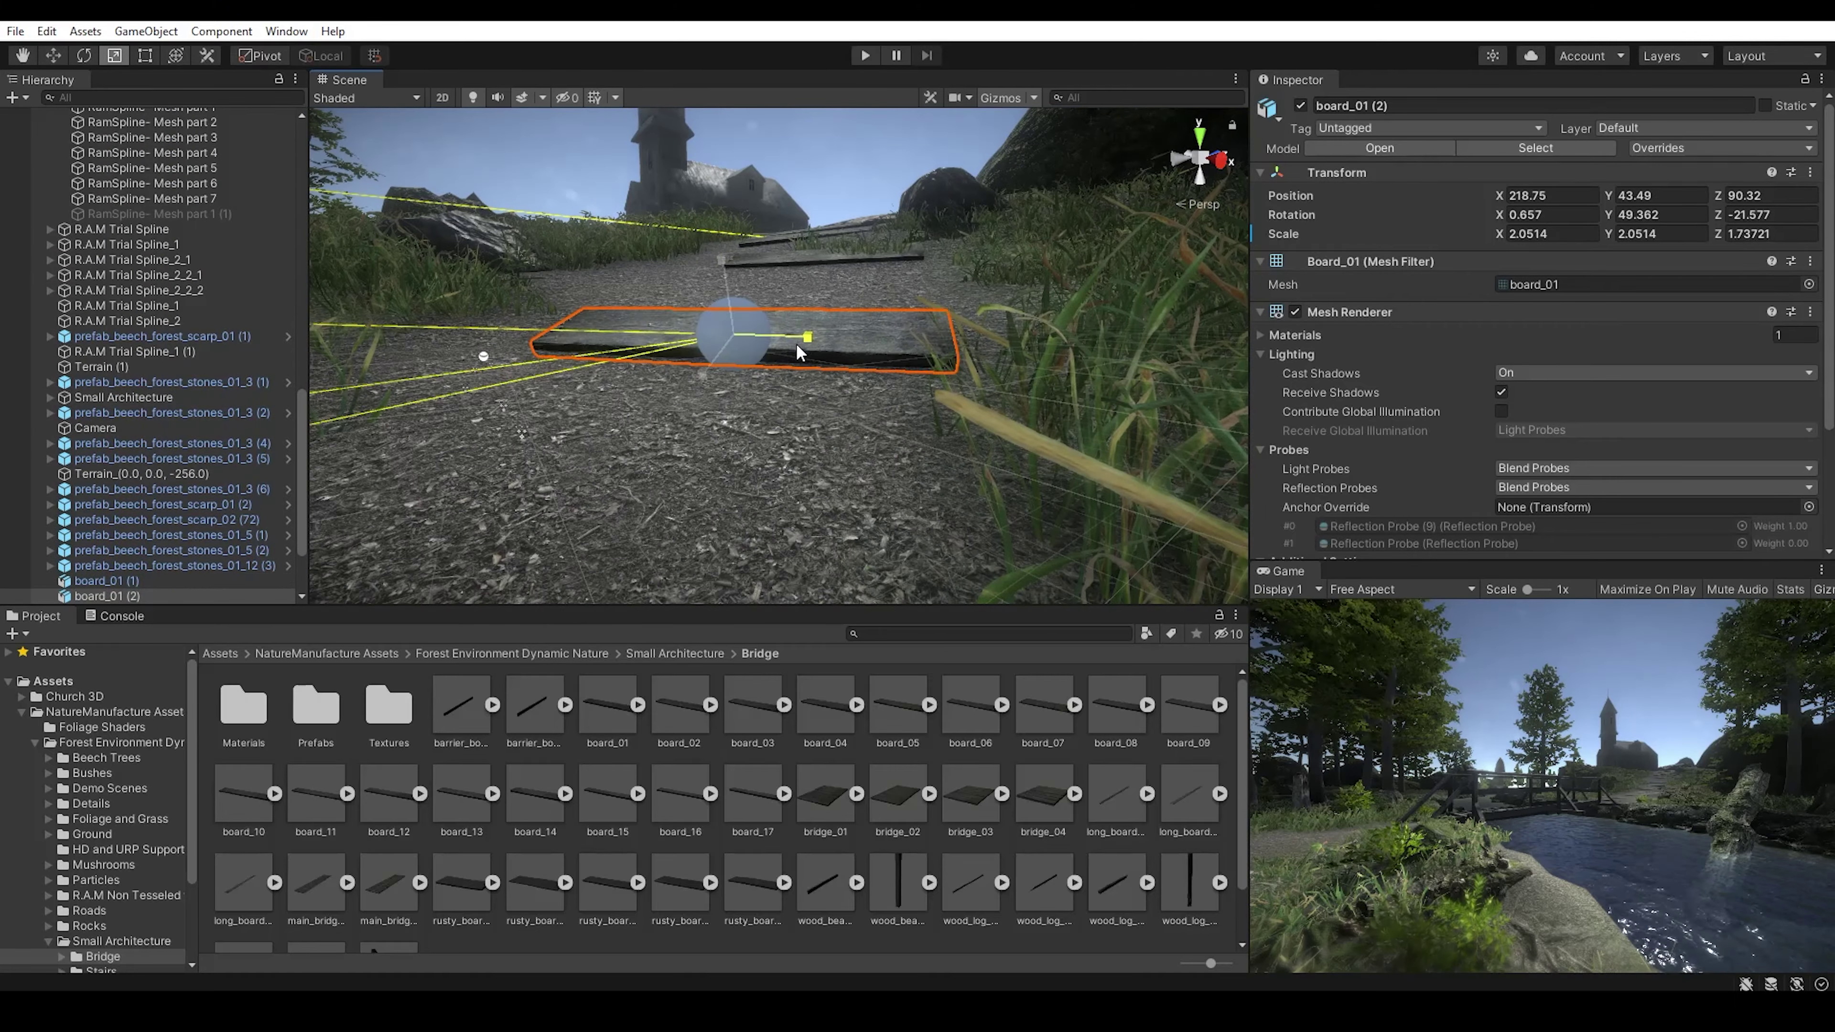
key("ctrl+d")
key("w")
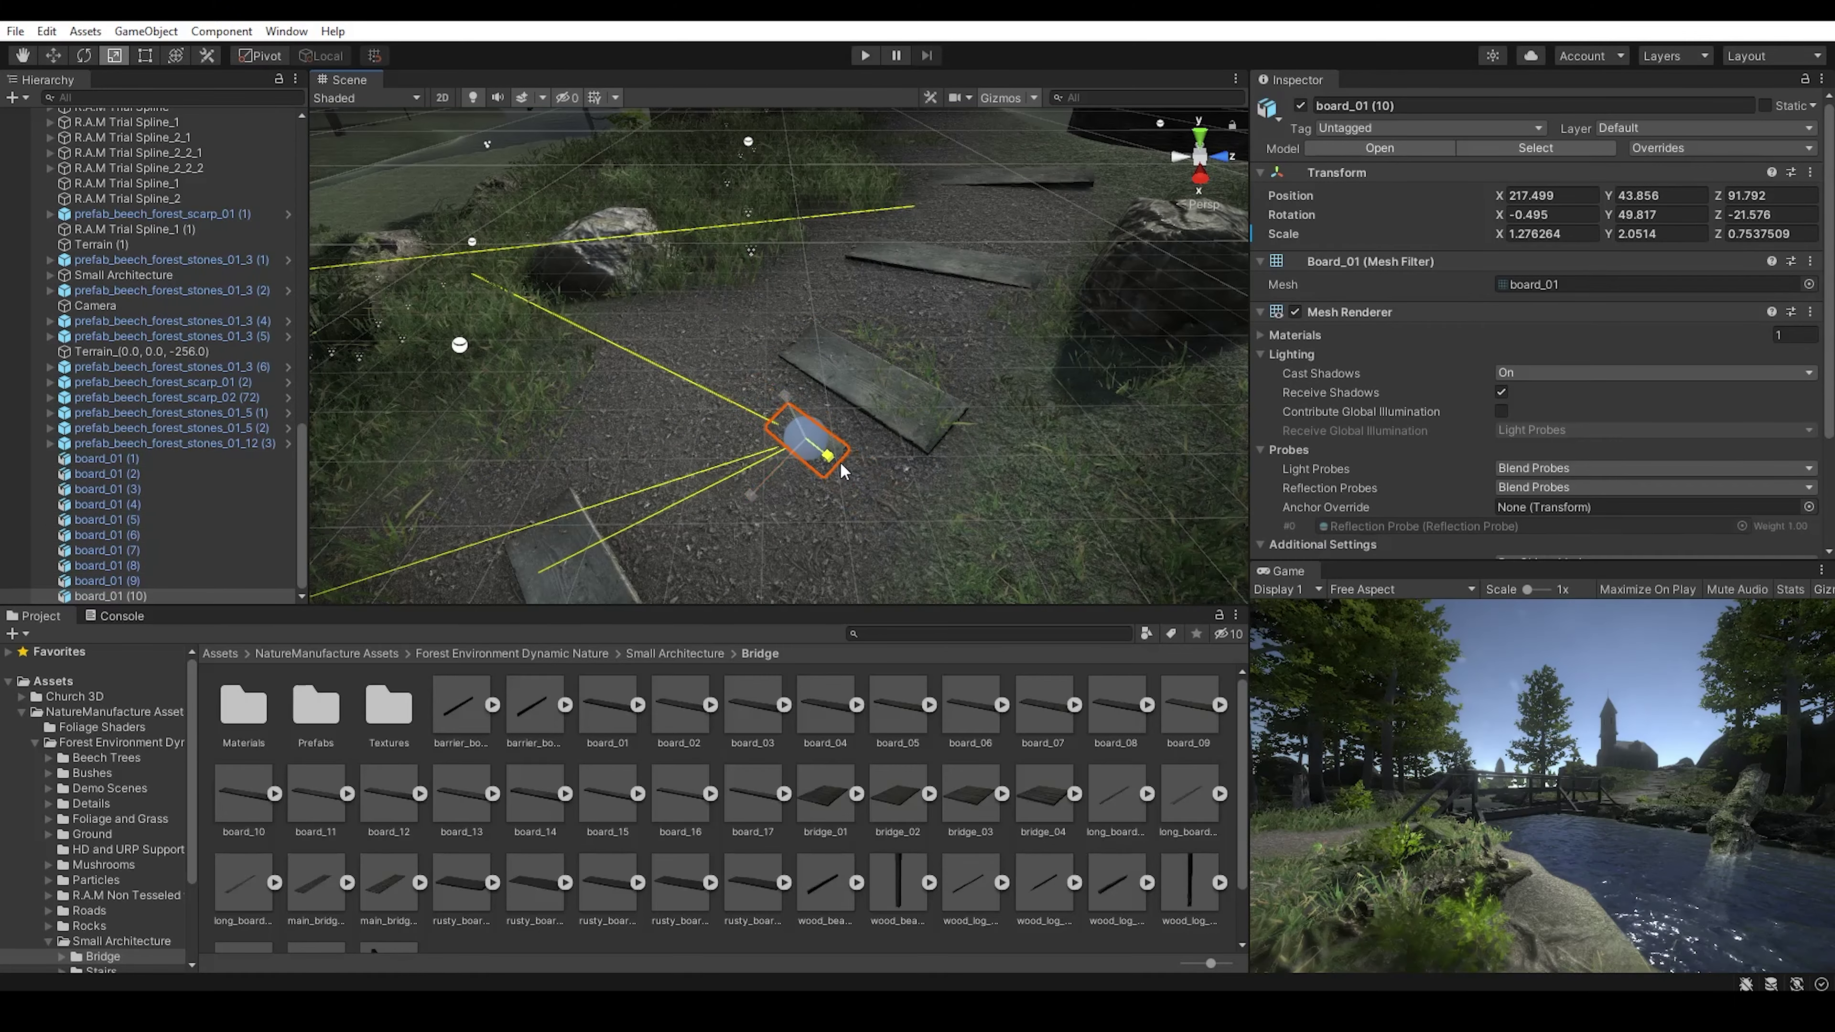
- Resize plank board_01 (2), check board_01 (9), and select the terrain around the plank path
scroll(838, 520, "down", 5)
left_click(901, 492)
key("r")
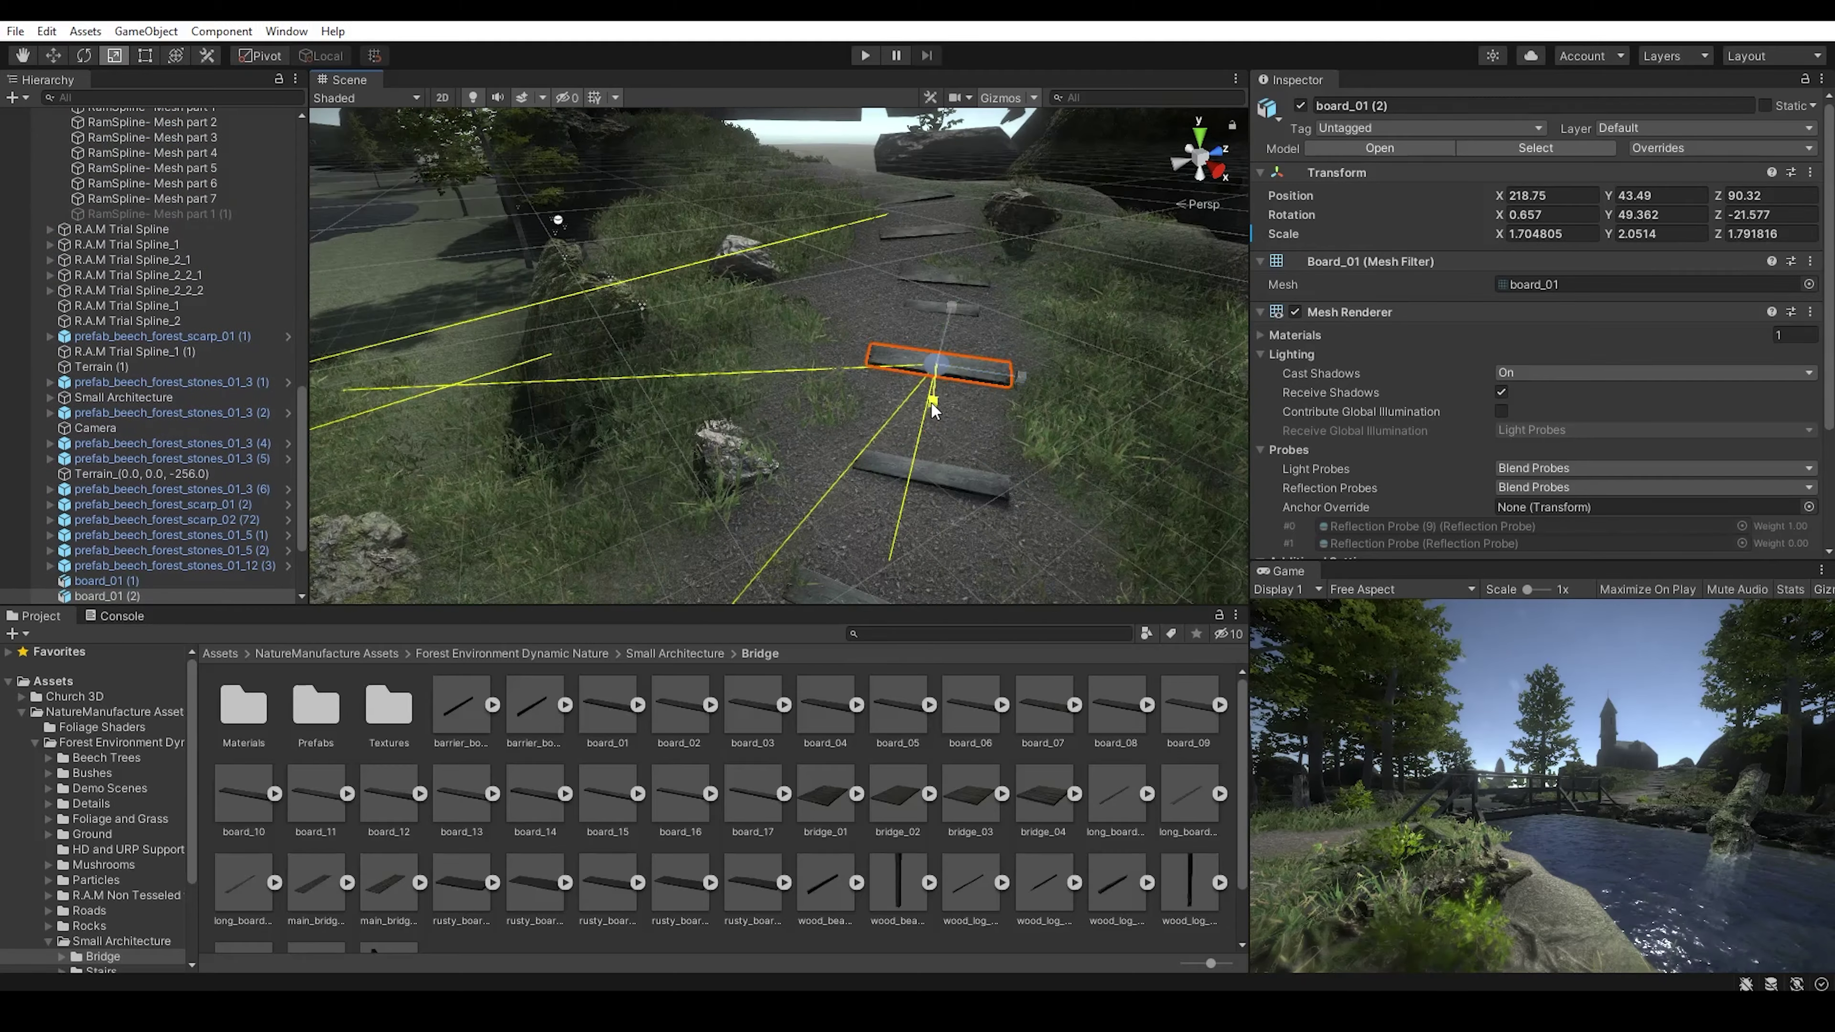
left_click(814, 326)
left_click_drag(815, 325, 733, 336, "alt")
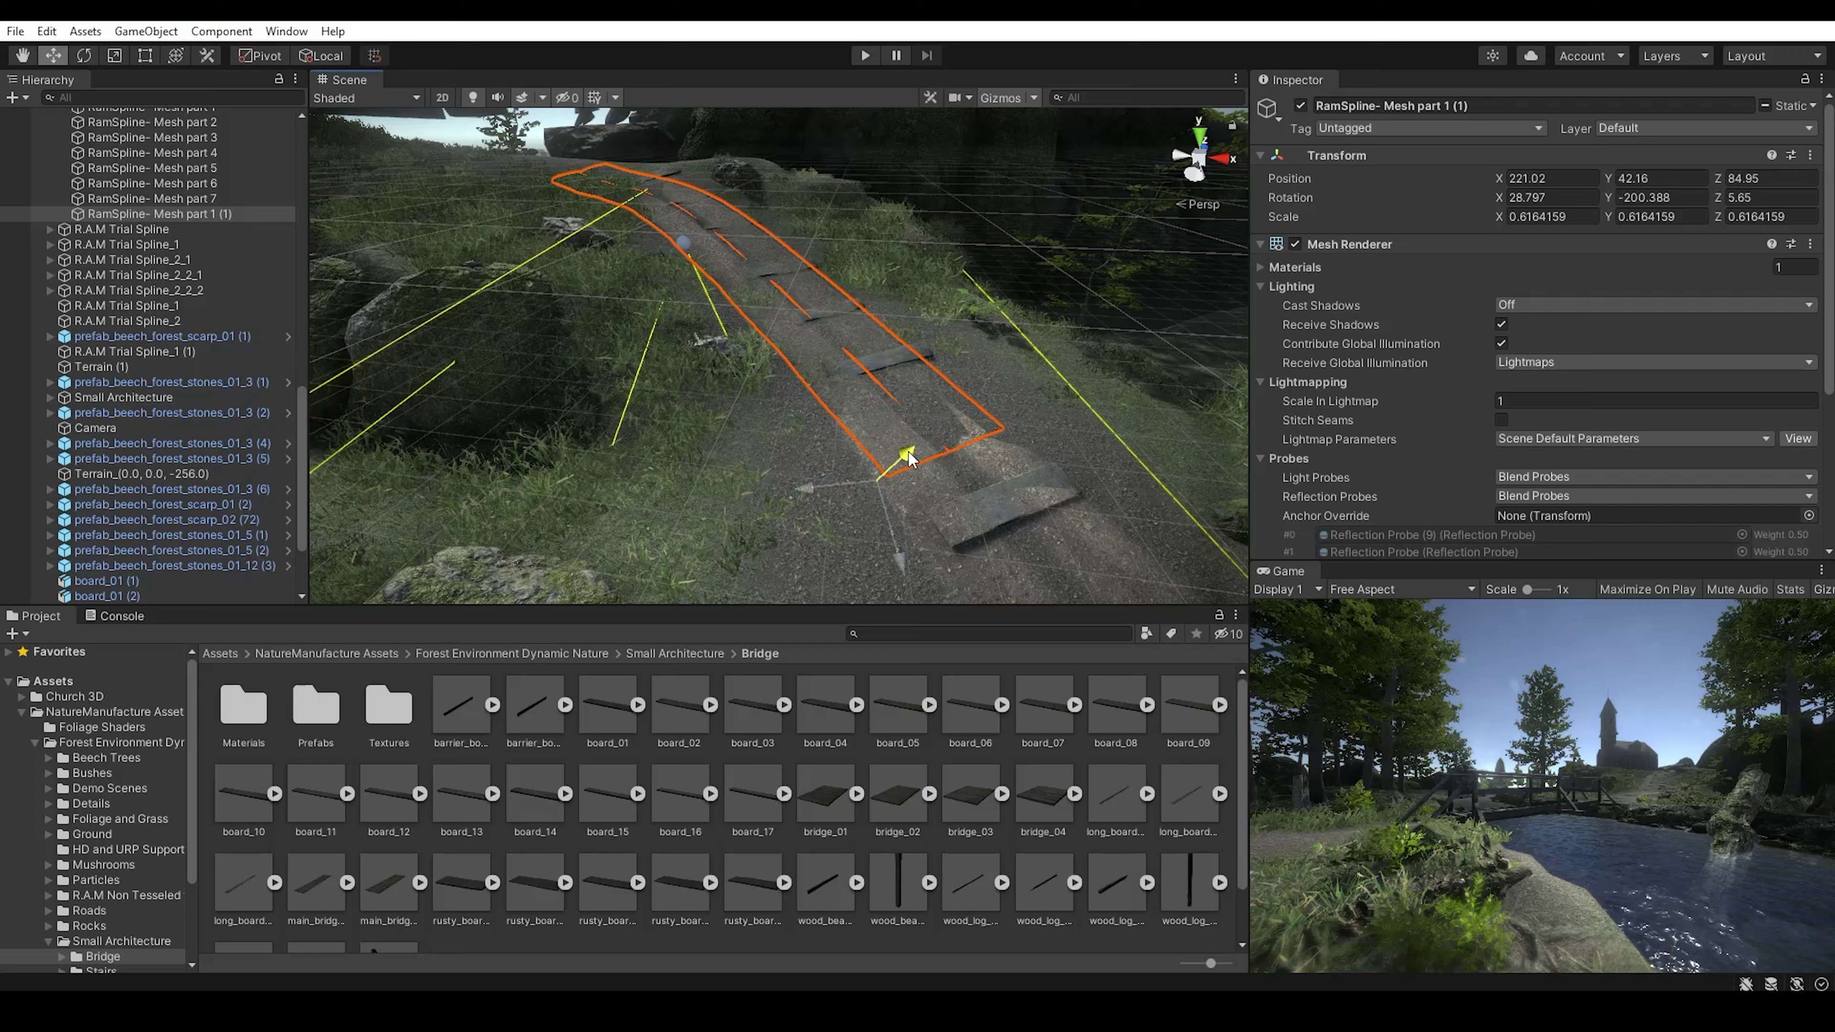
left_click(705, 409)
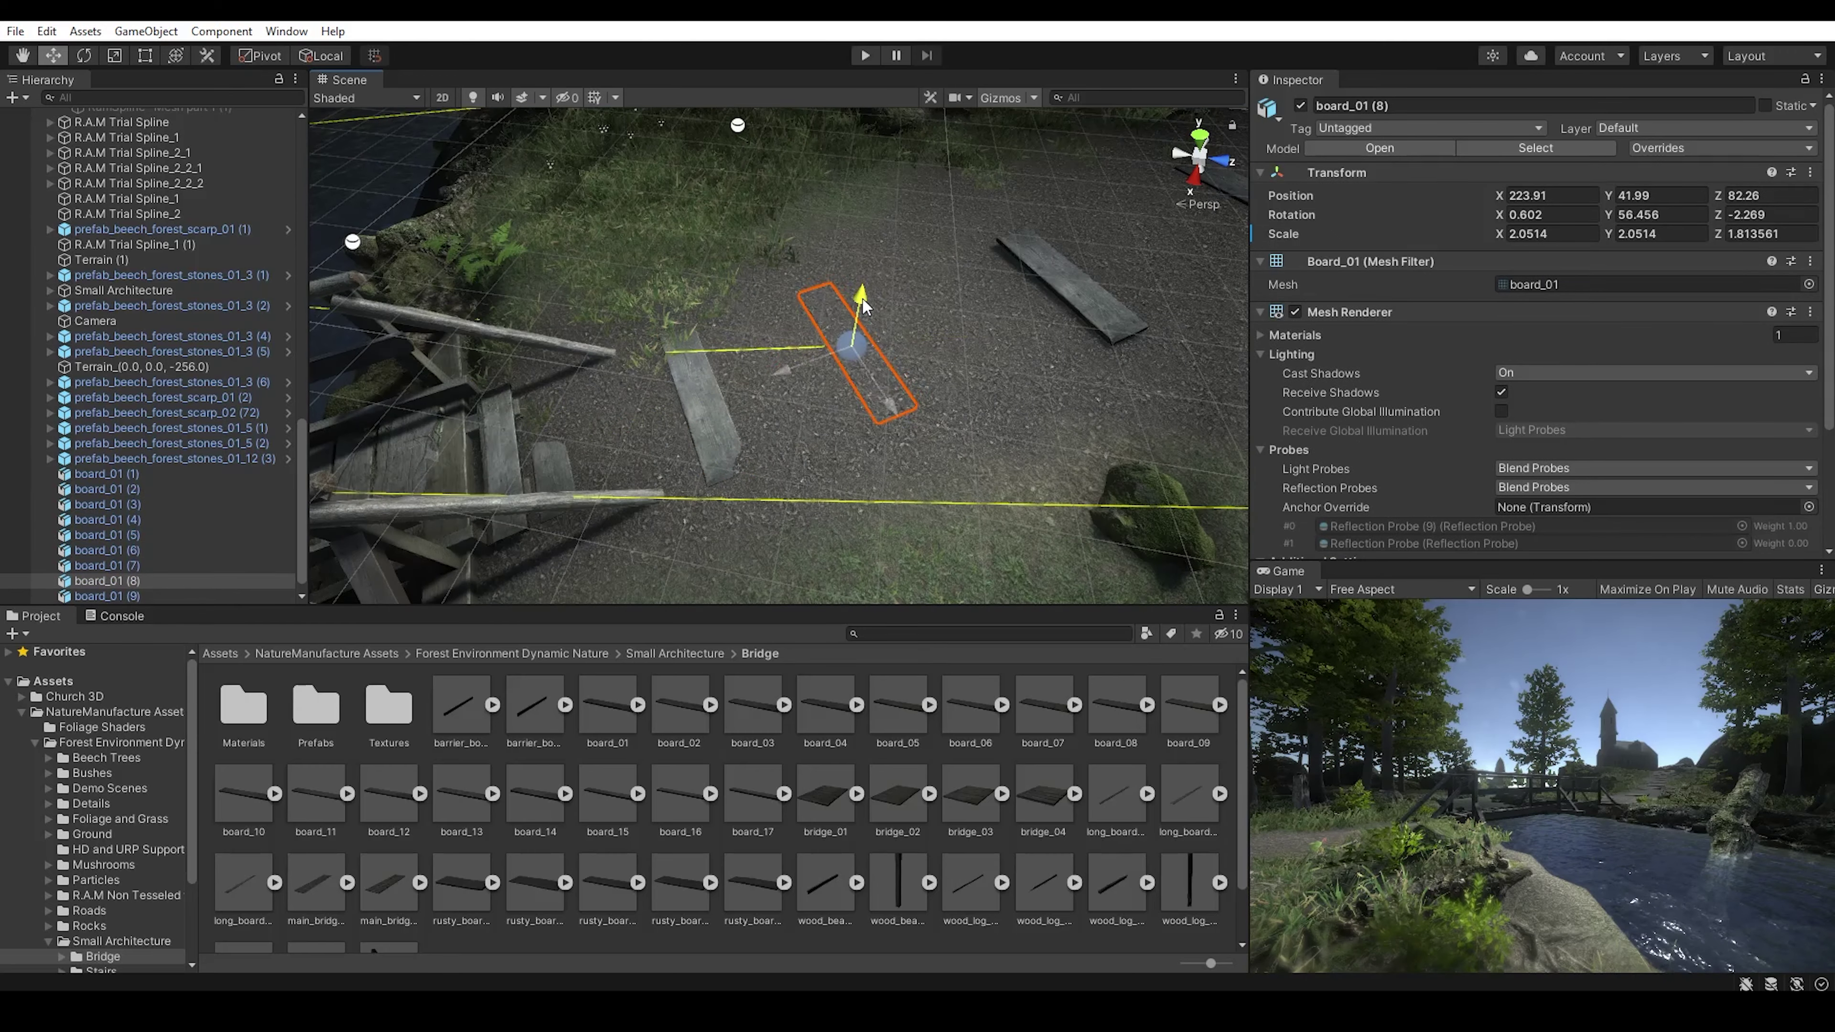
left_click(773, 327)
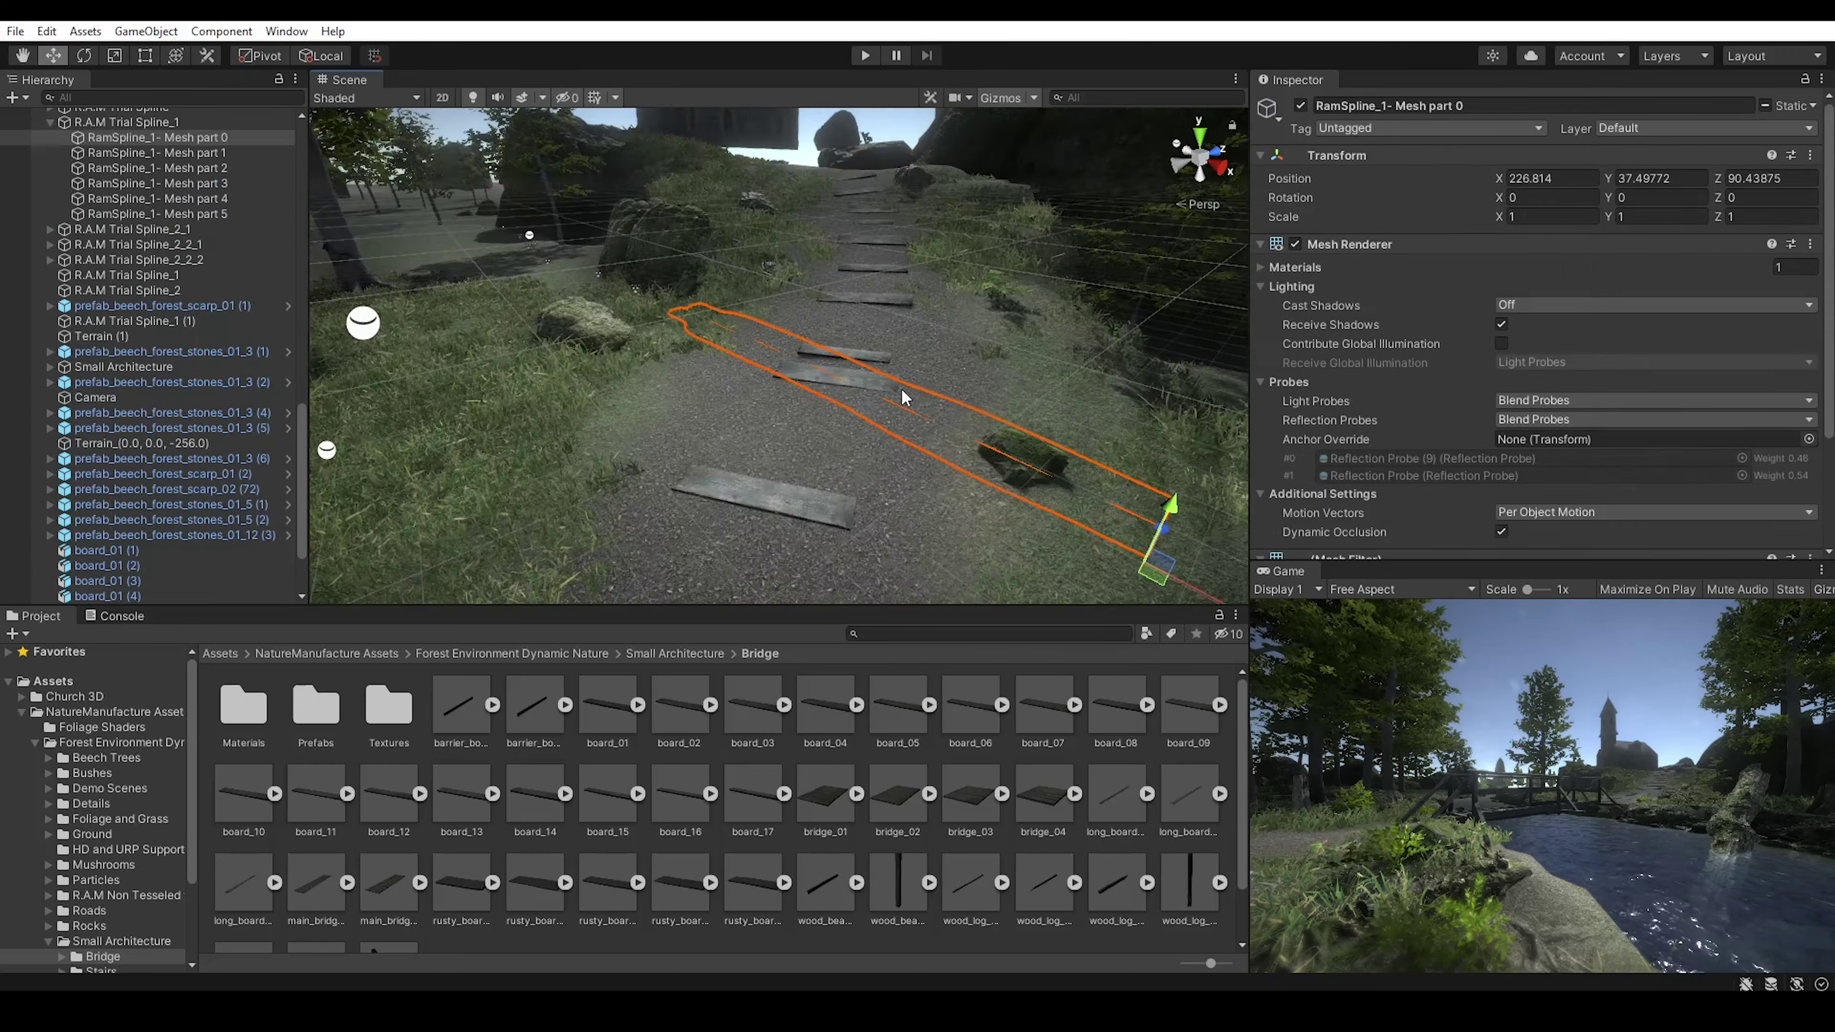
left_click_drag(779, 347, 846, 429, "alt")
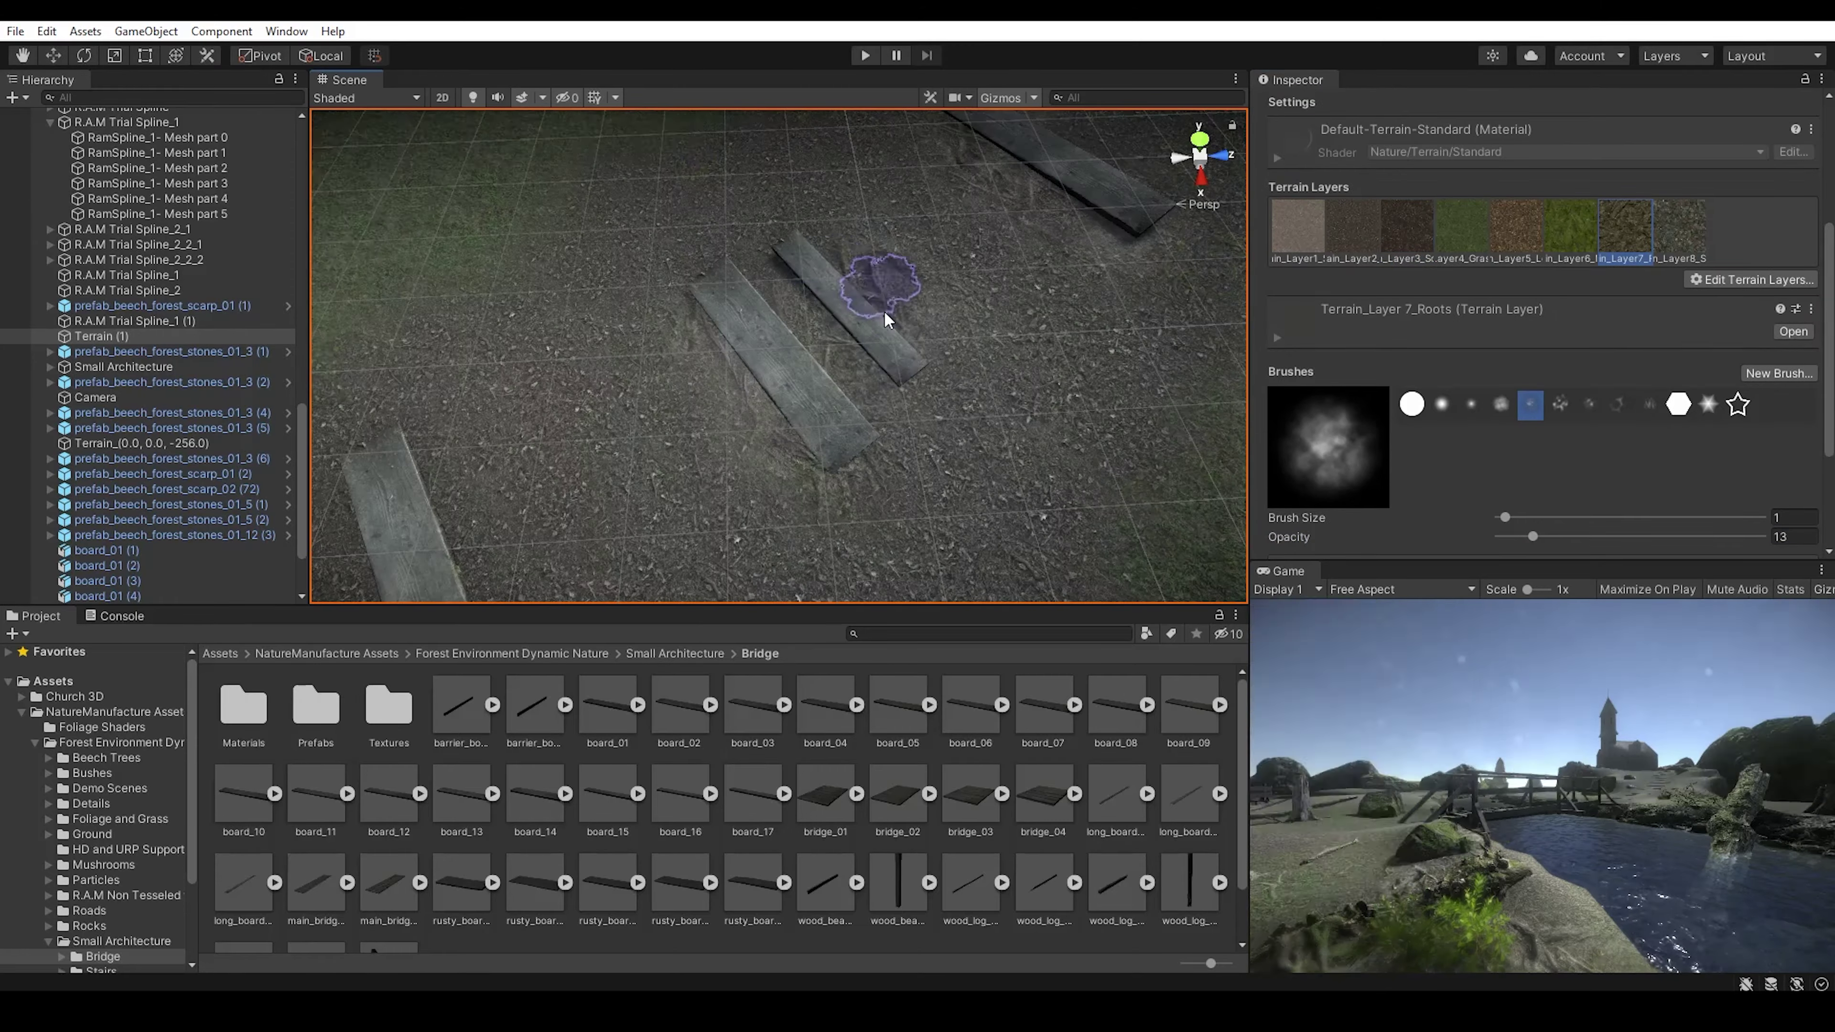
left_click_drag(803, 426, 730, 300, "alt")
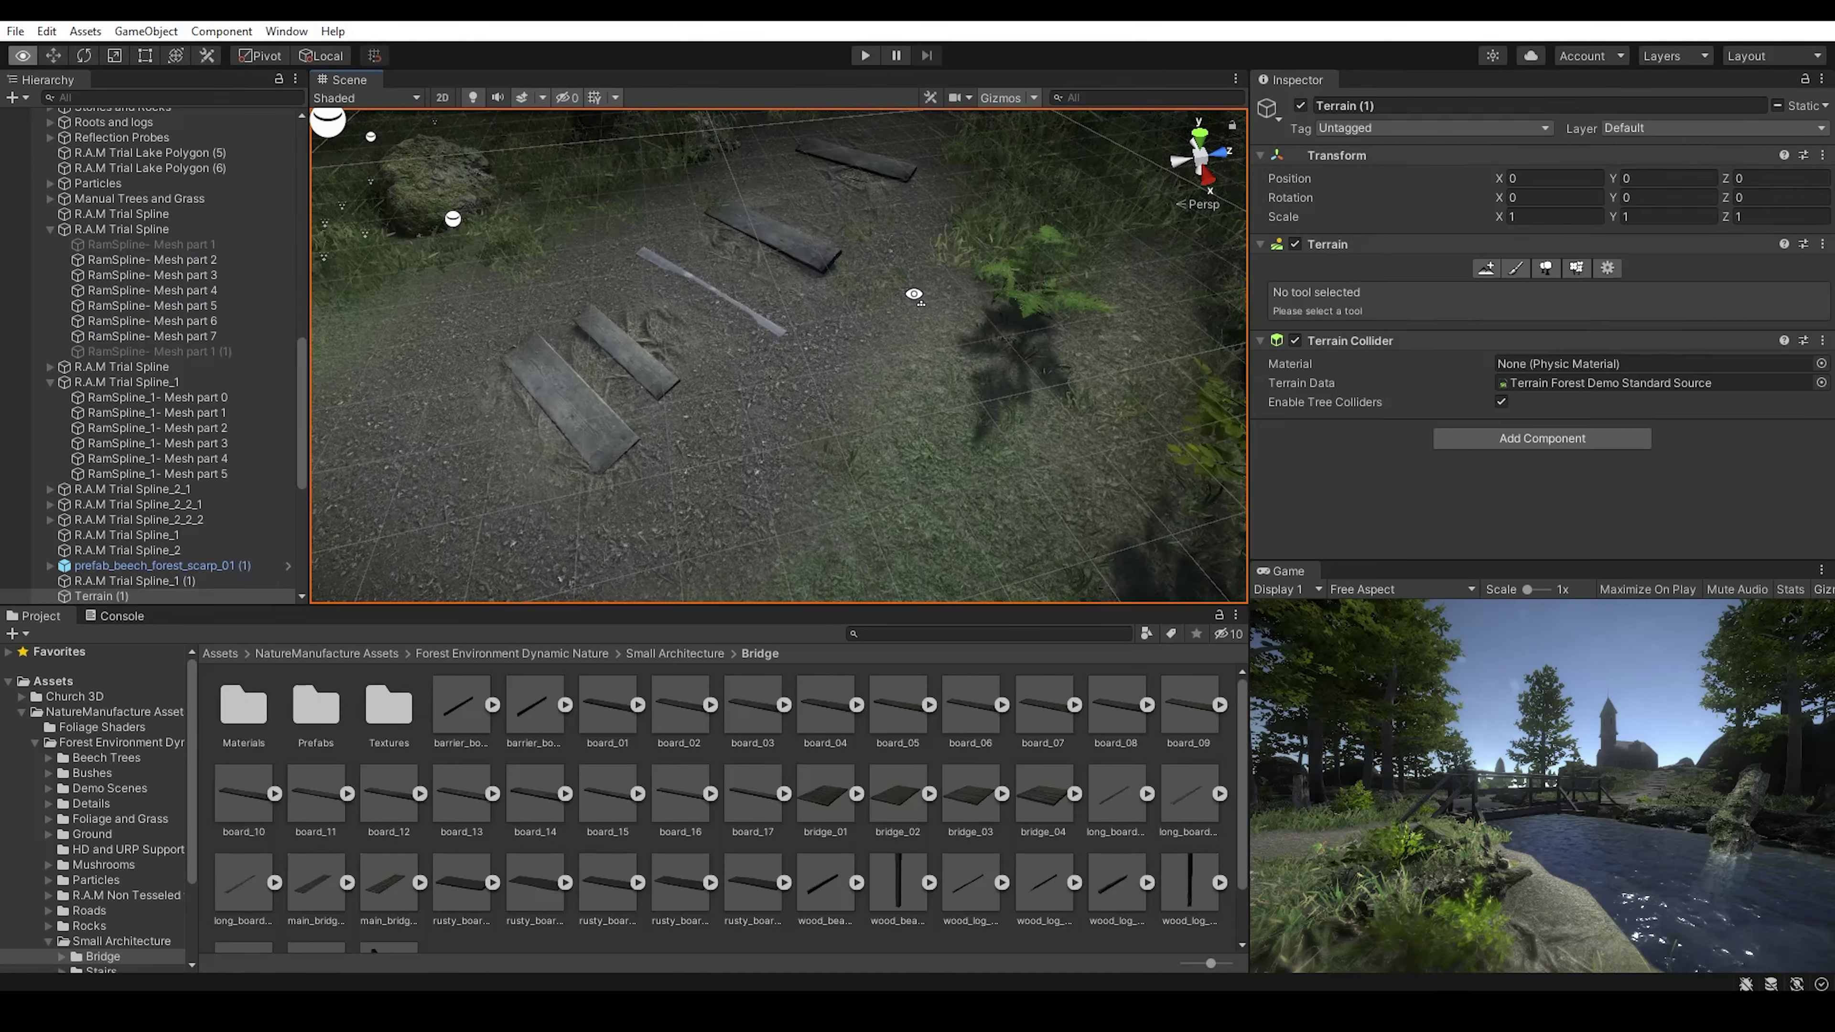
left_click(735, 232)
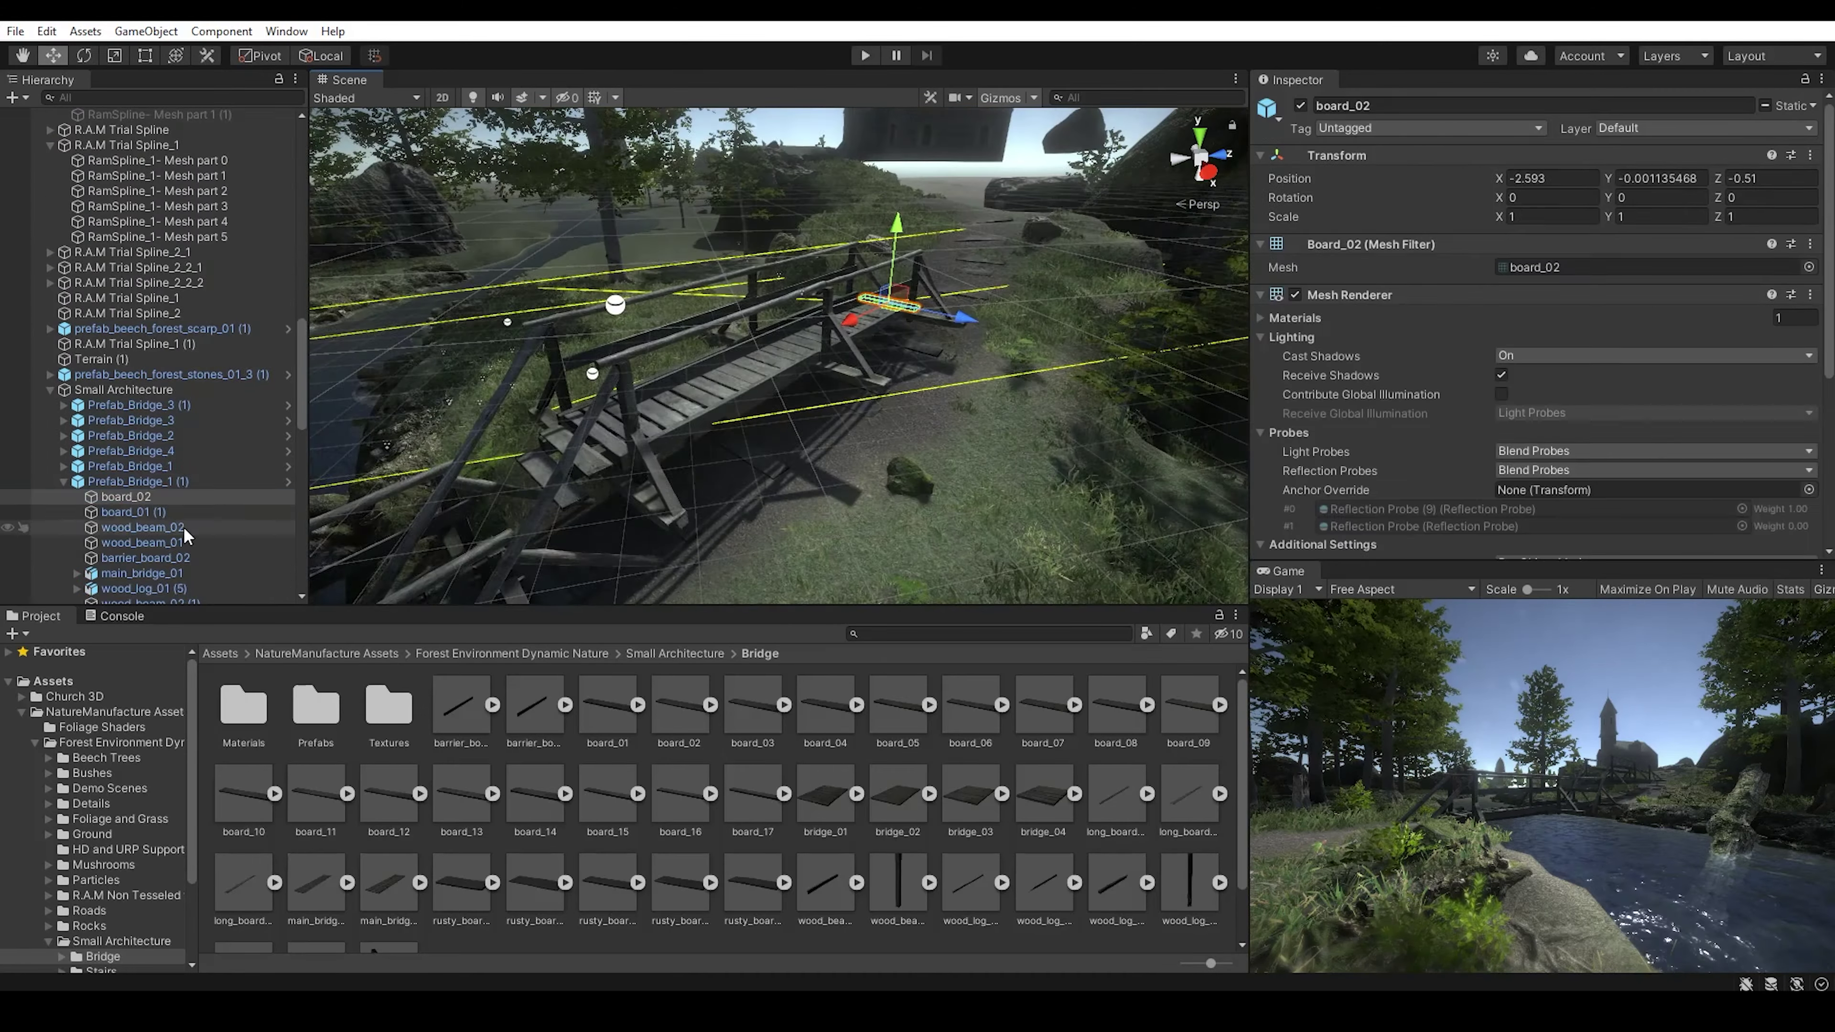
- Unpack Prefab_Bridge_1 (1) completely and inspect its wooden supports and log pieces
right_click(137, 481)
left_click(388, 821)
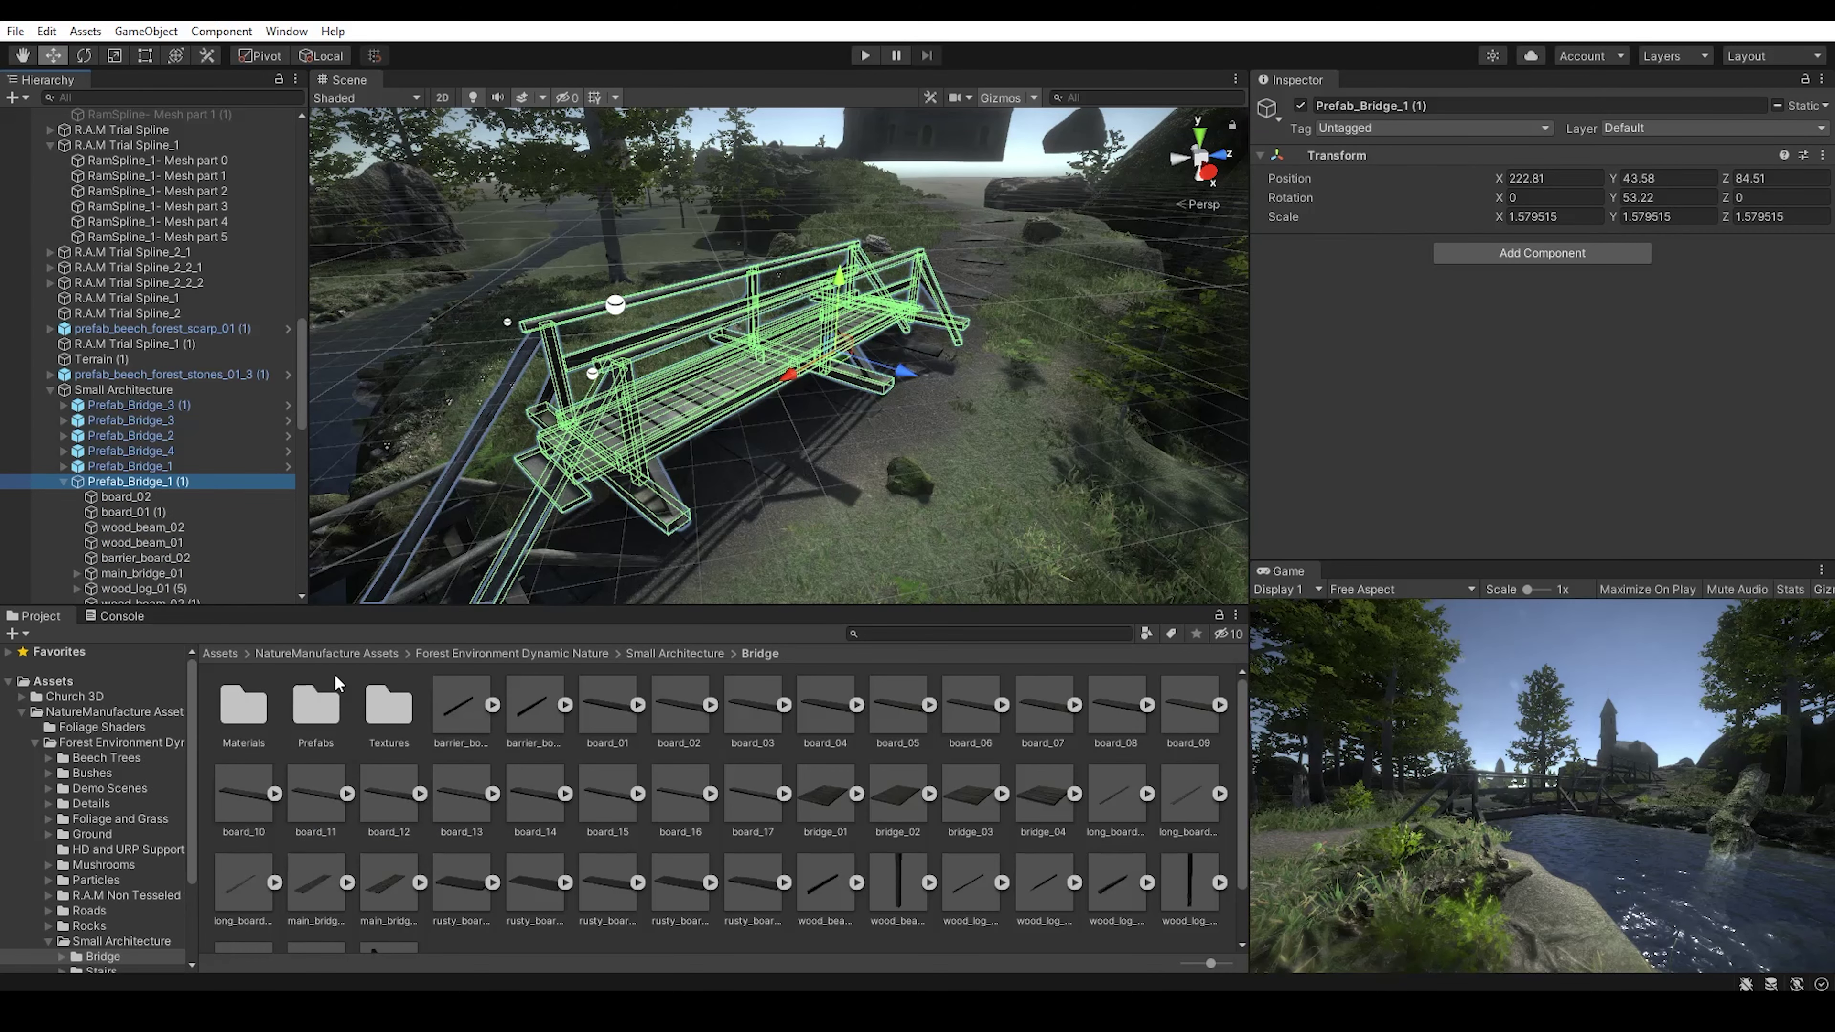
scroll(178, 506, "down", 3)
left_click(176, 571)
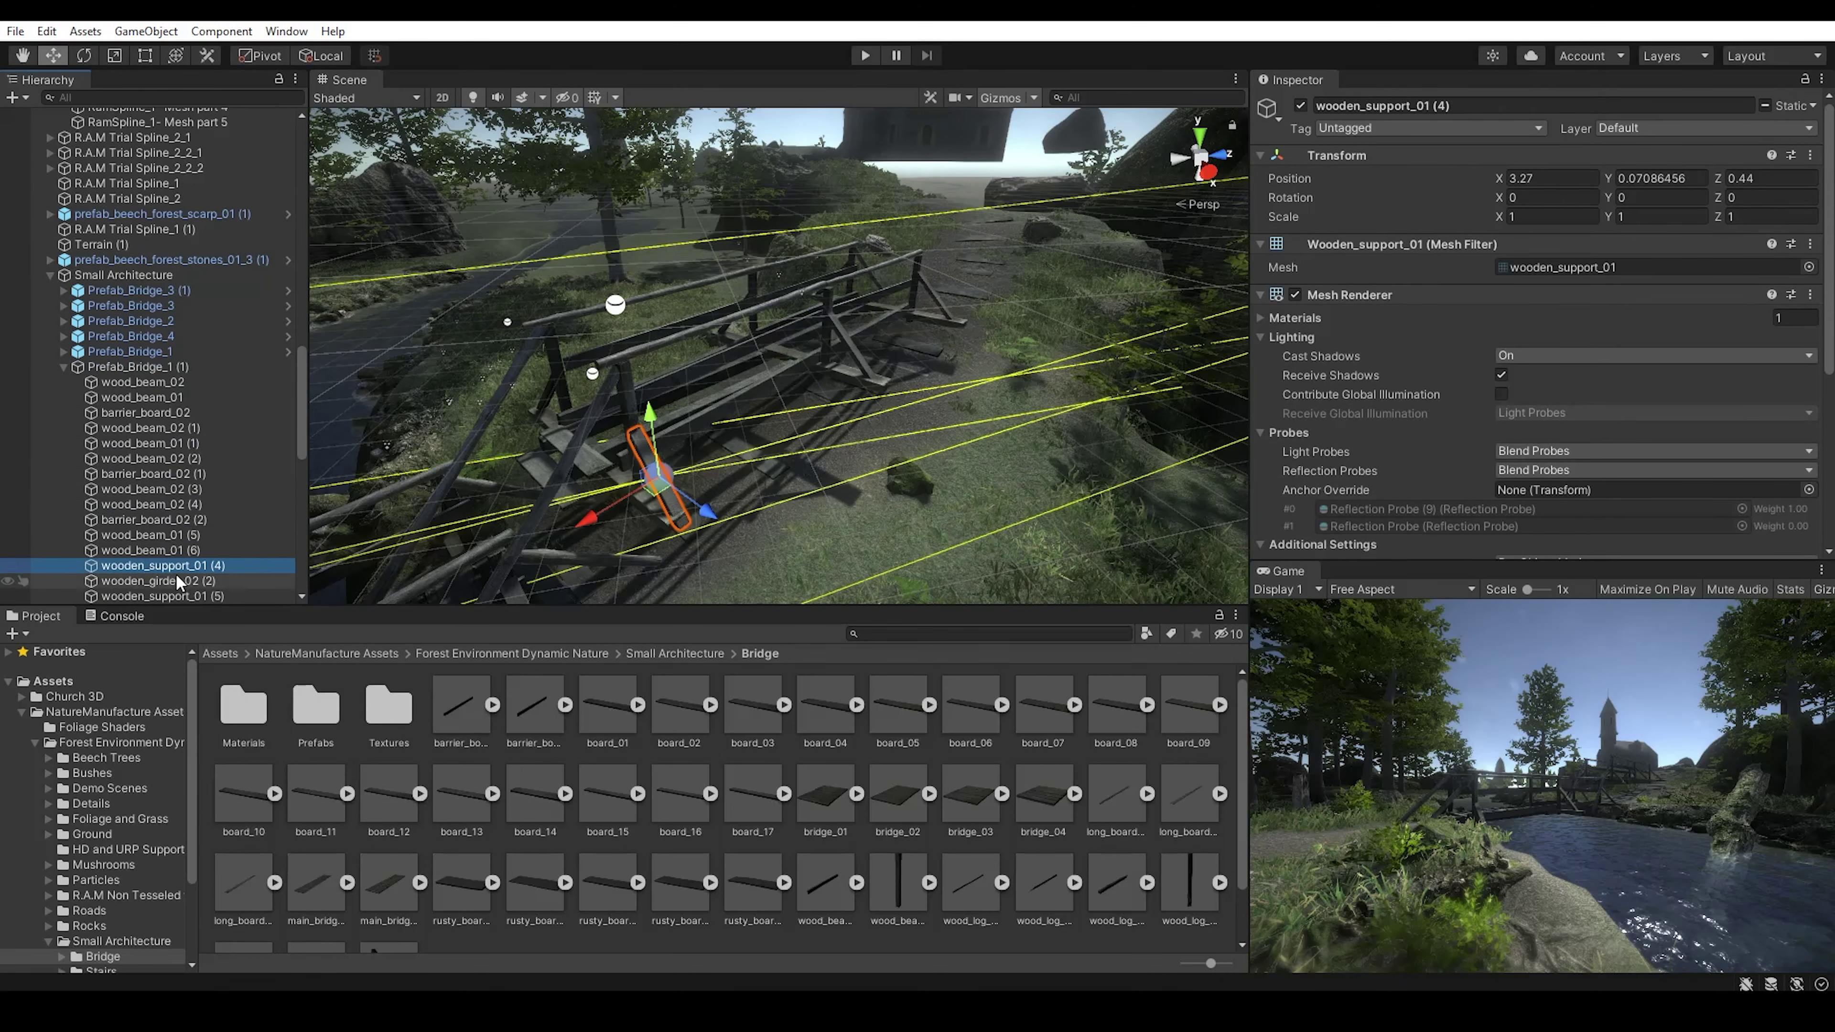
scroll(178, 582, "down", 3)
left_click(195, 489)
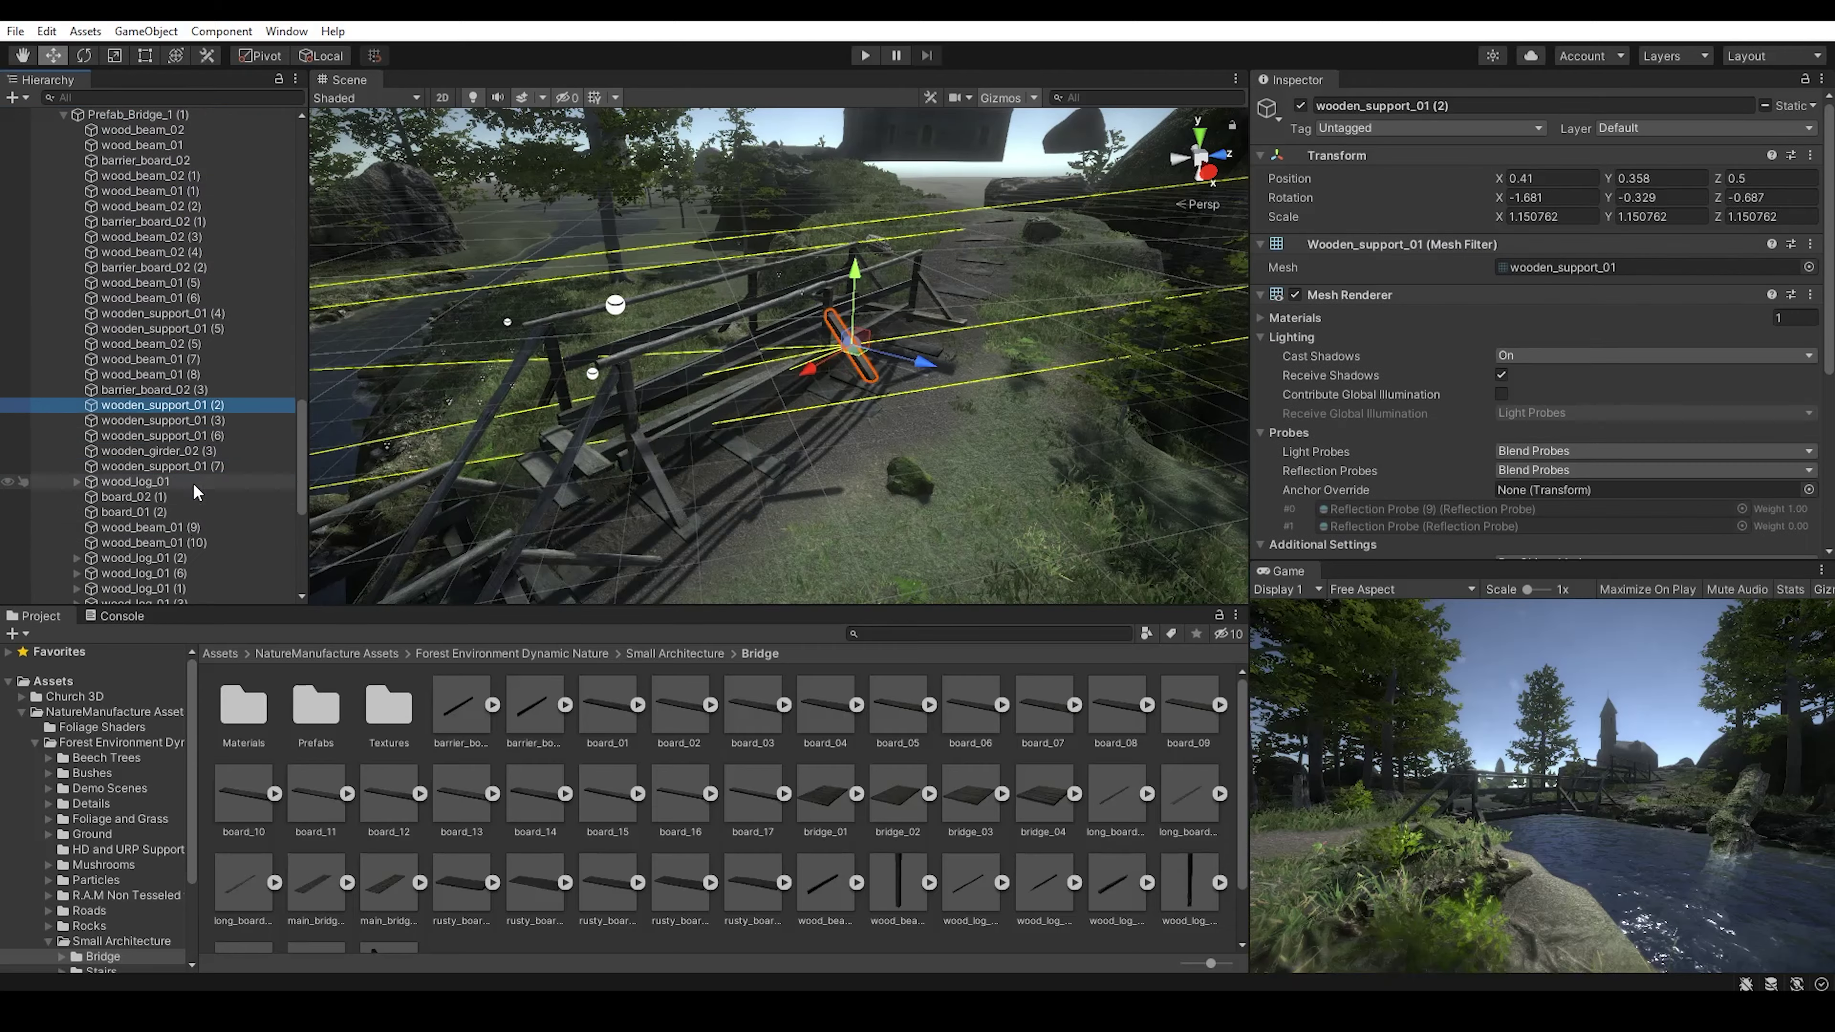
left_click(871, 371)
mouse_move(871, 371)
right_mouse_down()
mouse_move(899, 302)
mouse_move(898, 442)
right_mouse_up()
left_click(889, 326)
left_click(896, 310)
left_click(899, 302)
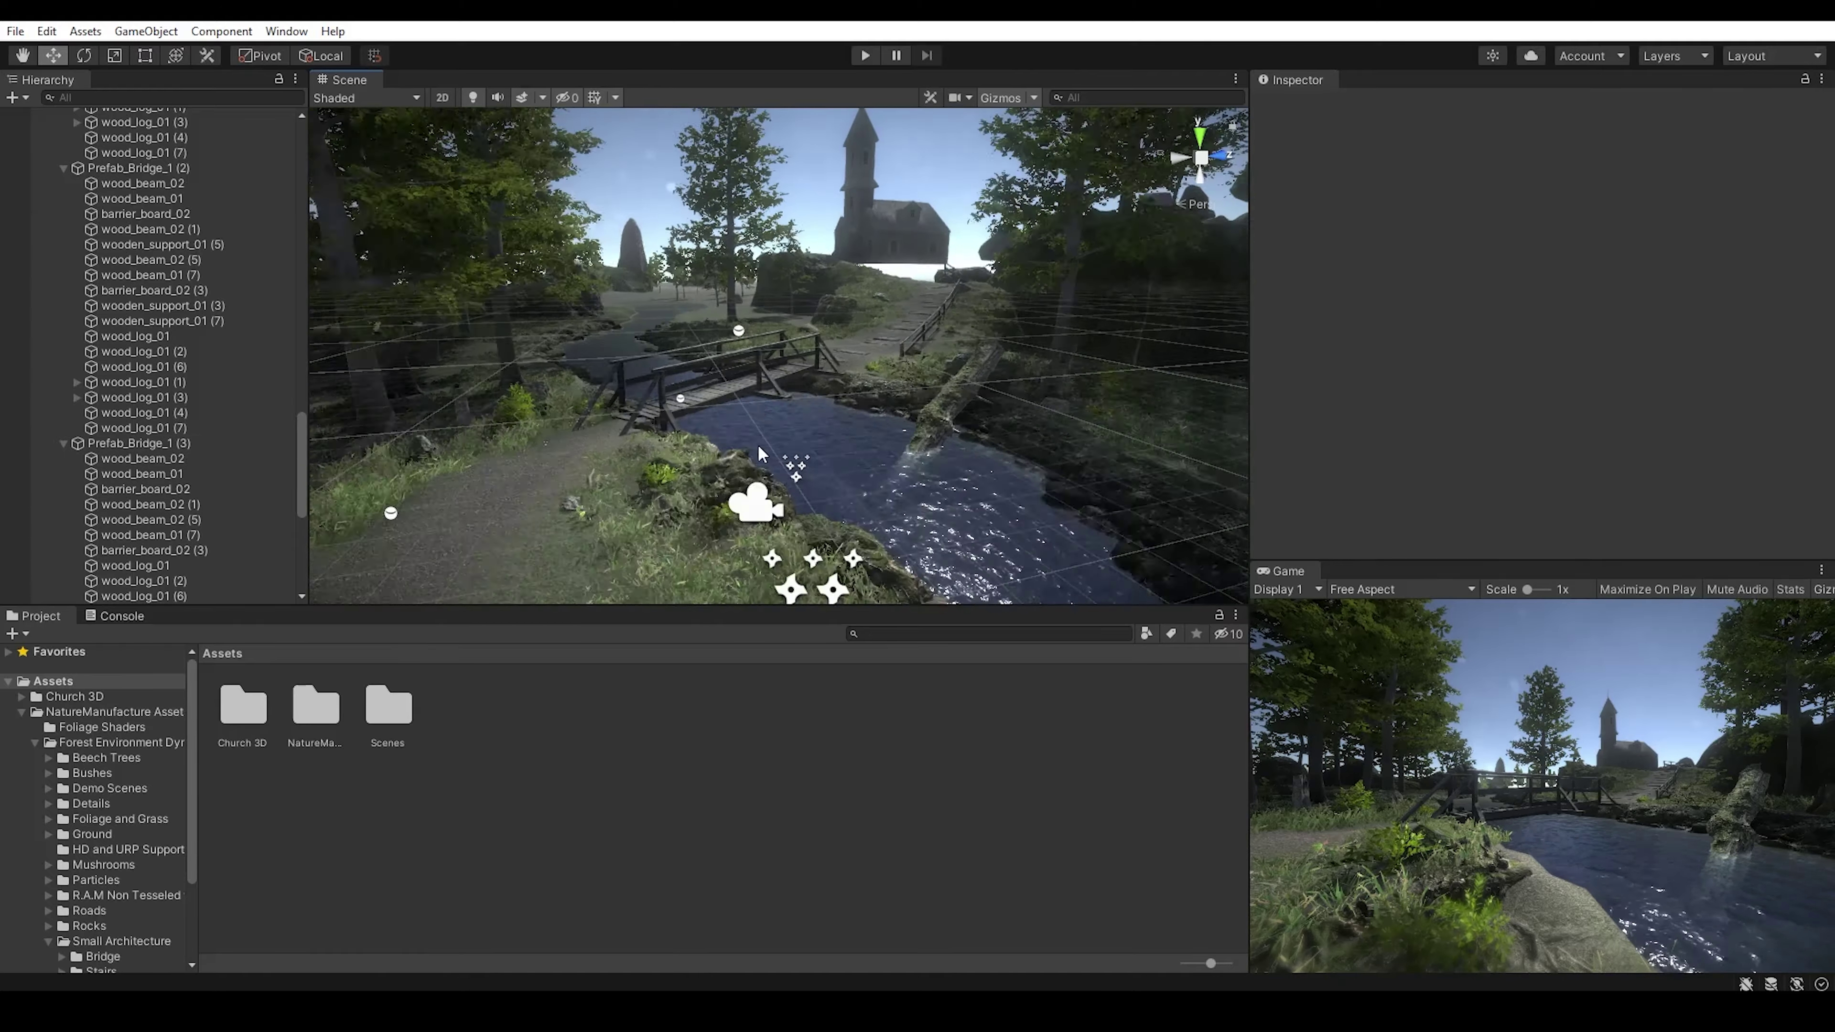
- Add Color Grading to the post-process stack with Tonemapping set to None
left_click(1276, 427)
left_click(1418, 497)
mouse_move(1466, 504)
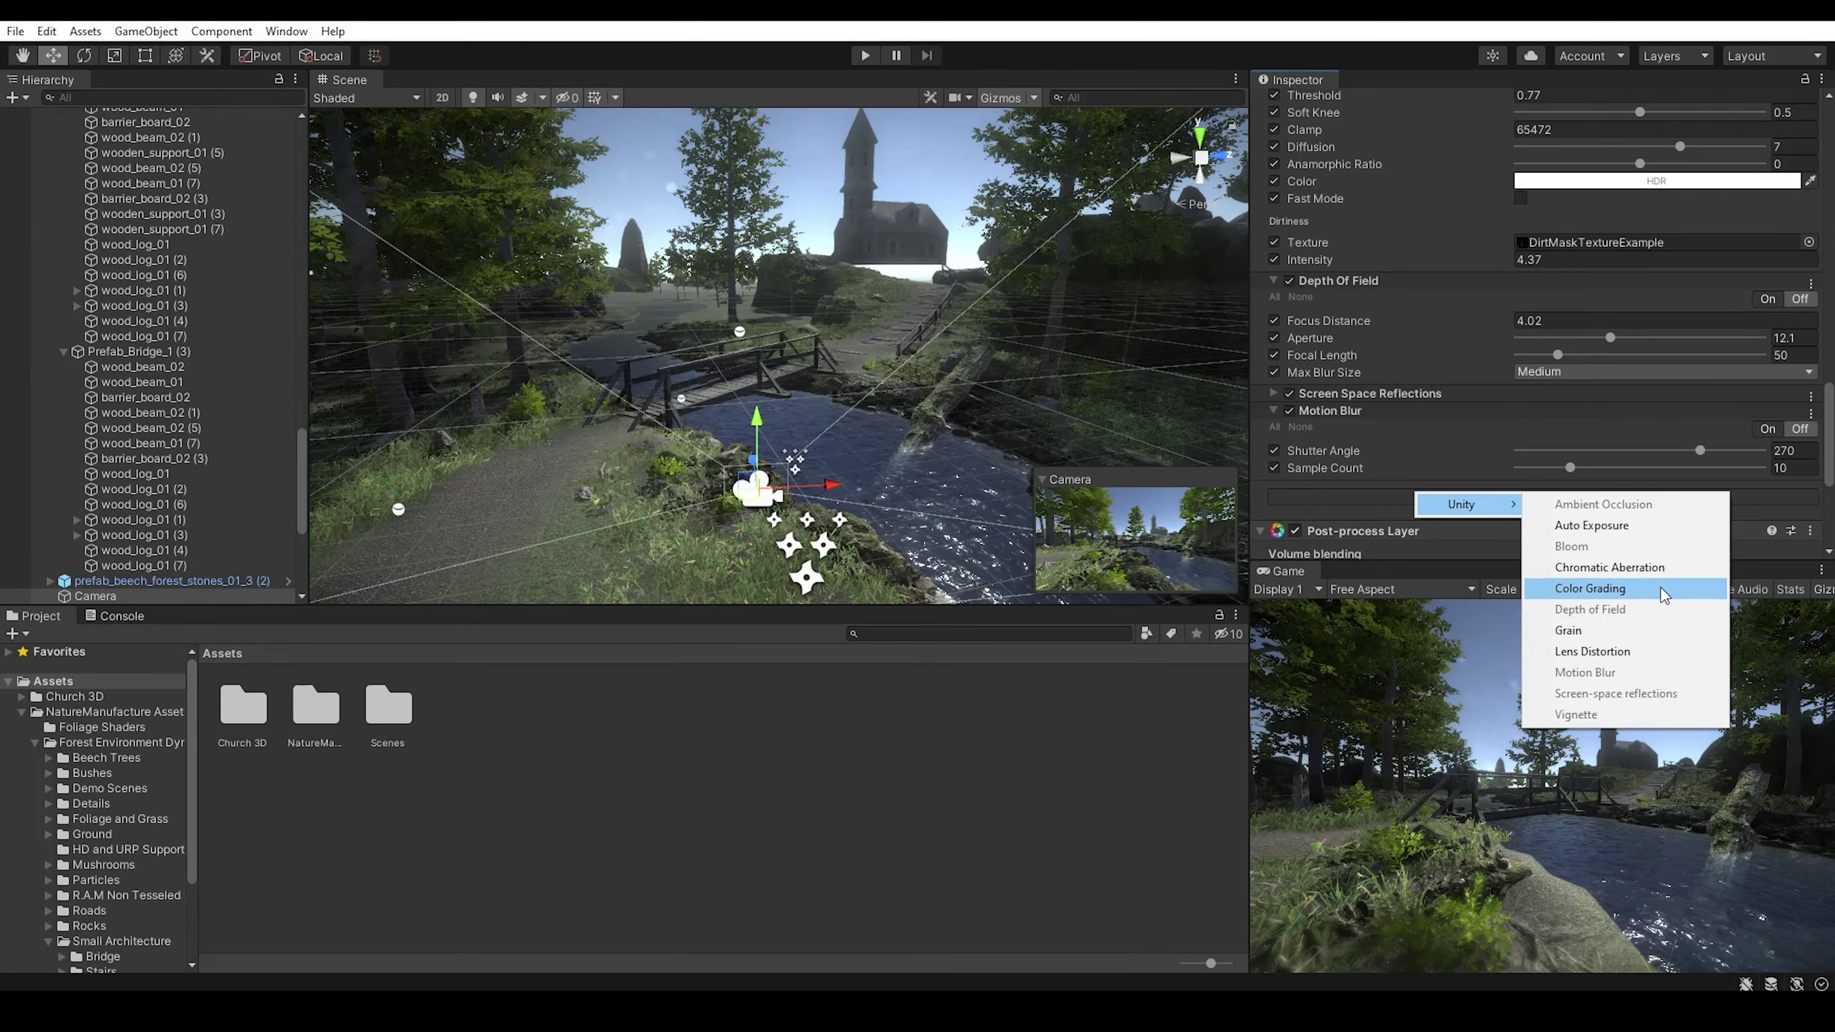
left_click(1590, 588)
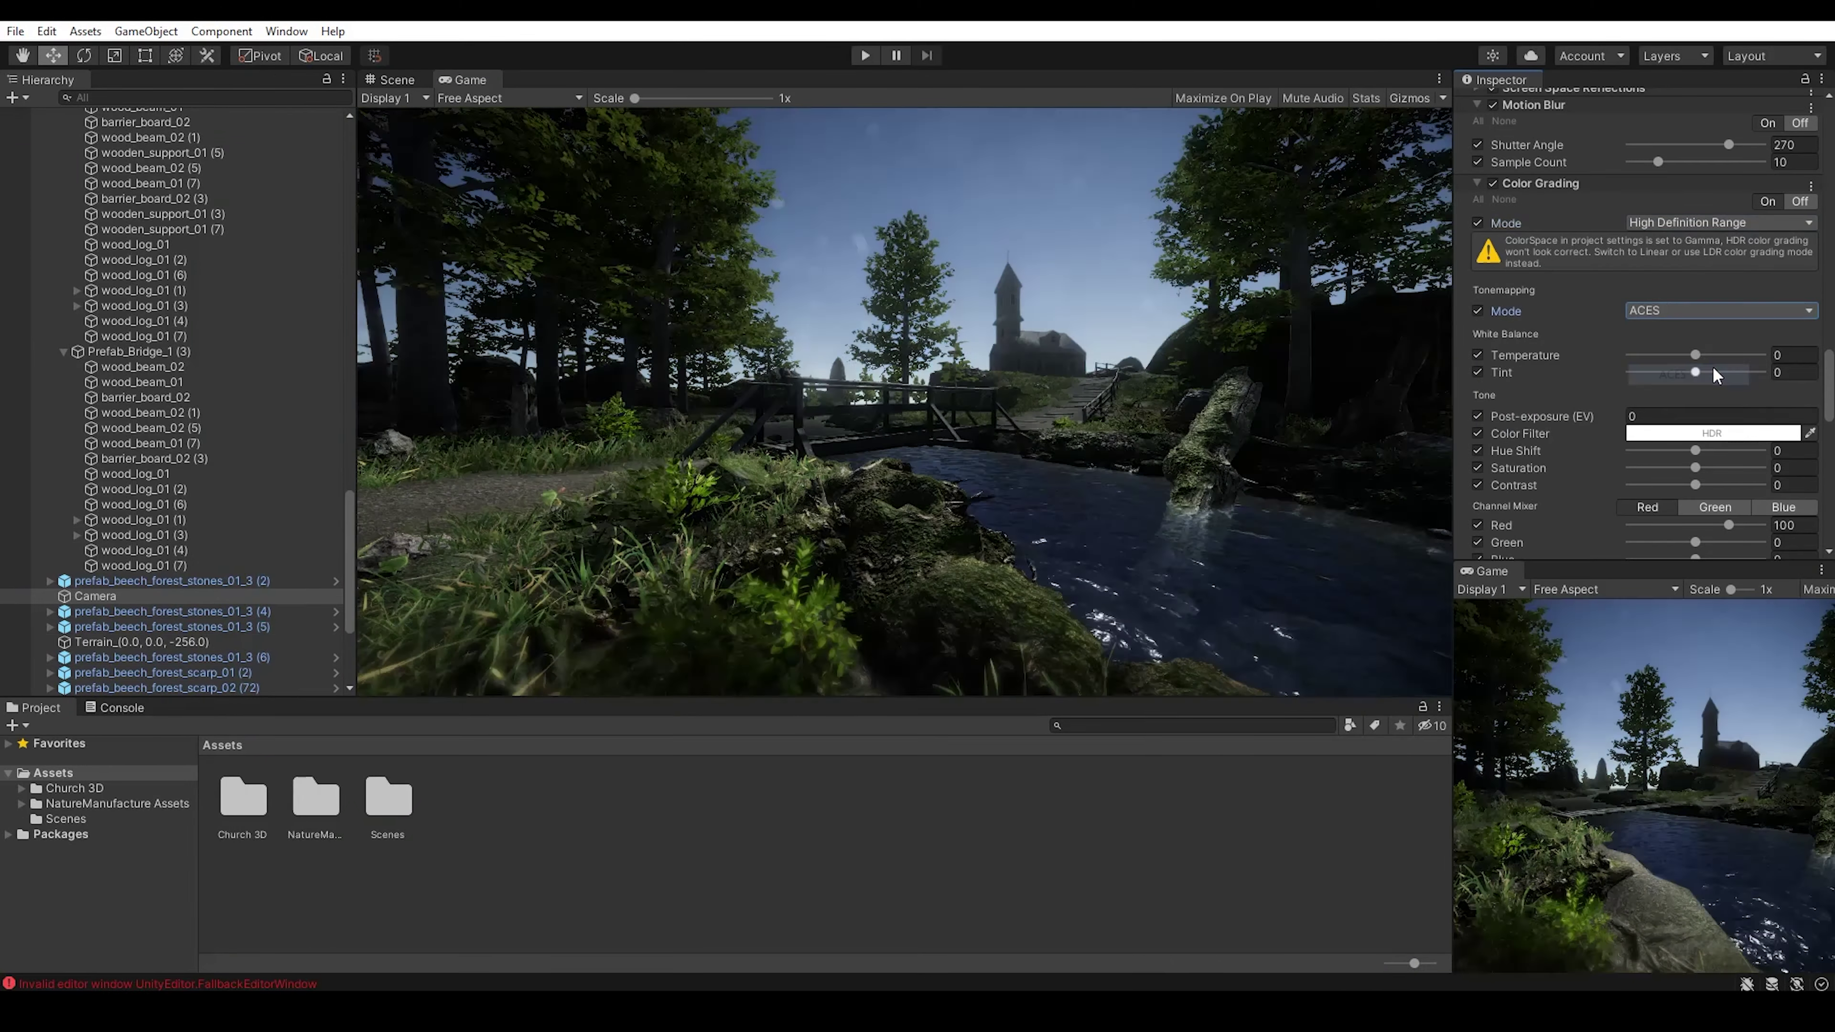
left_click(1673, 332)
scroll(1701, 366, "down", 5)
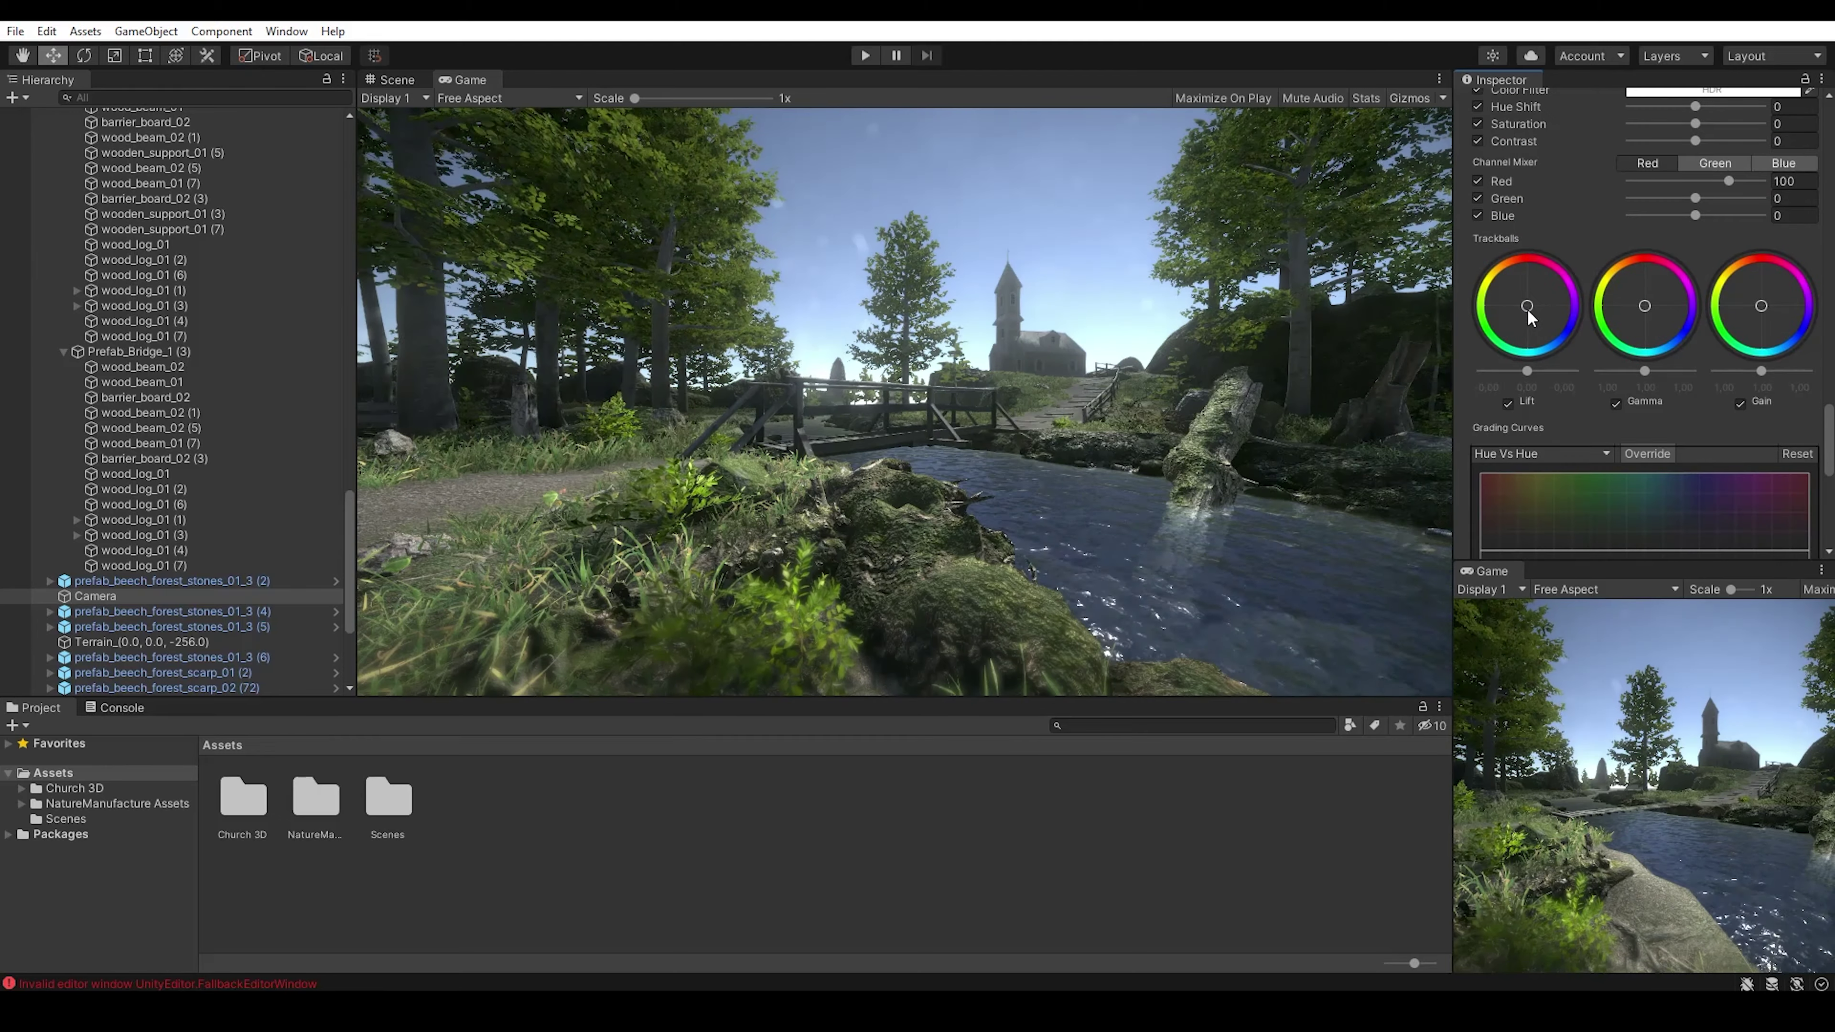
scroll(1734, 325, "up", 10)
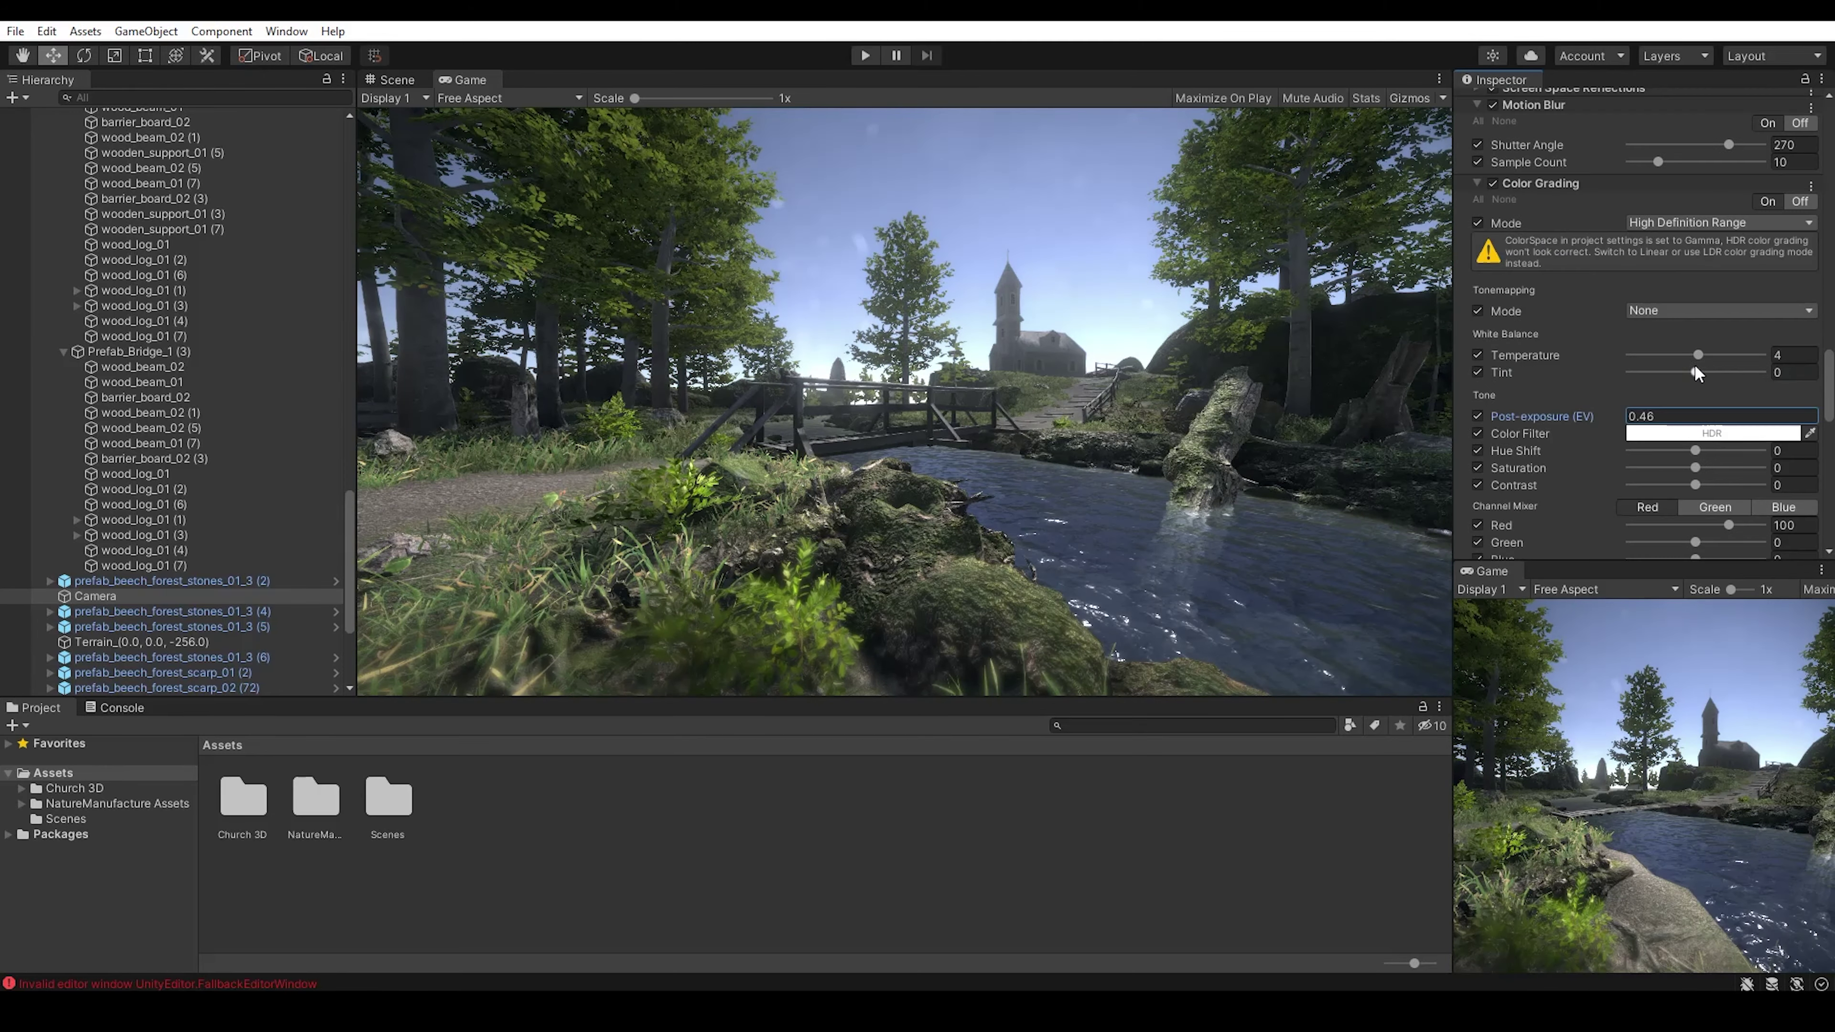
- Return to the Scene view and open the Package Manager to get Aura 2
key("ctrl+1")
left_click(286, 31)
left_click(289, 207)
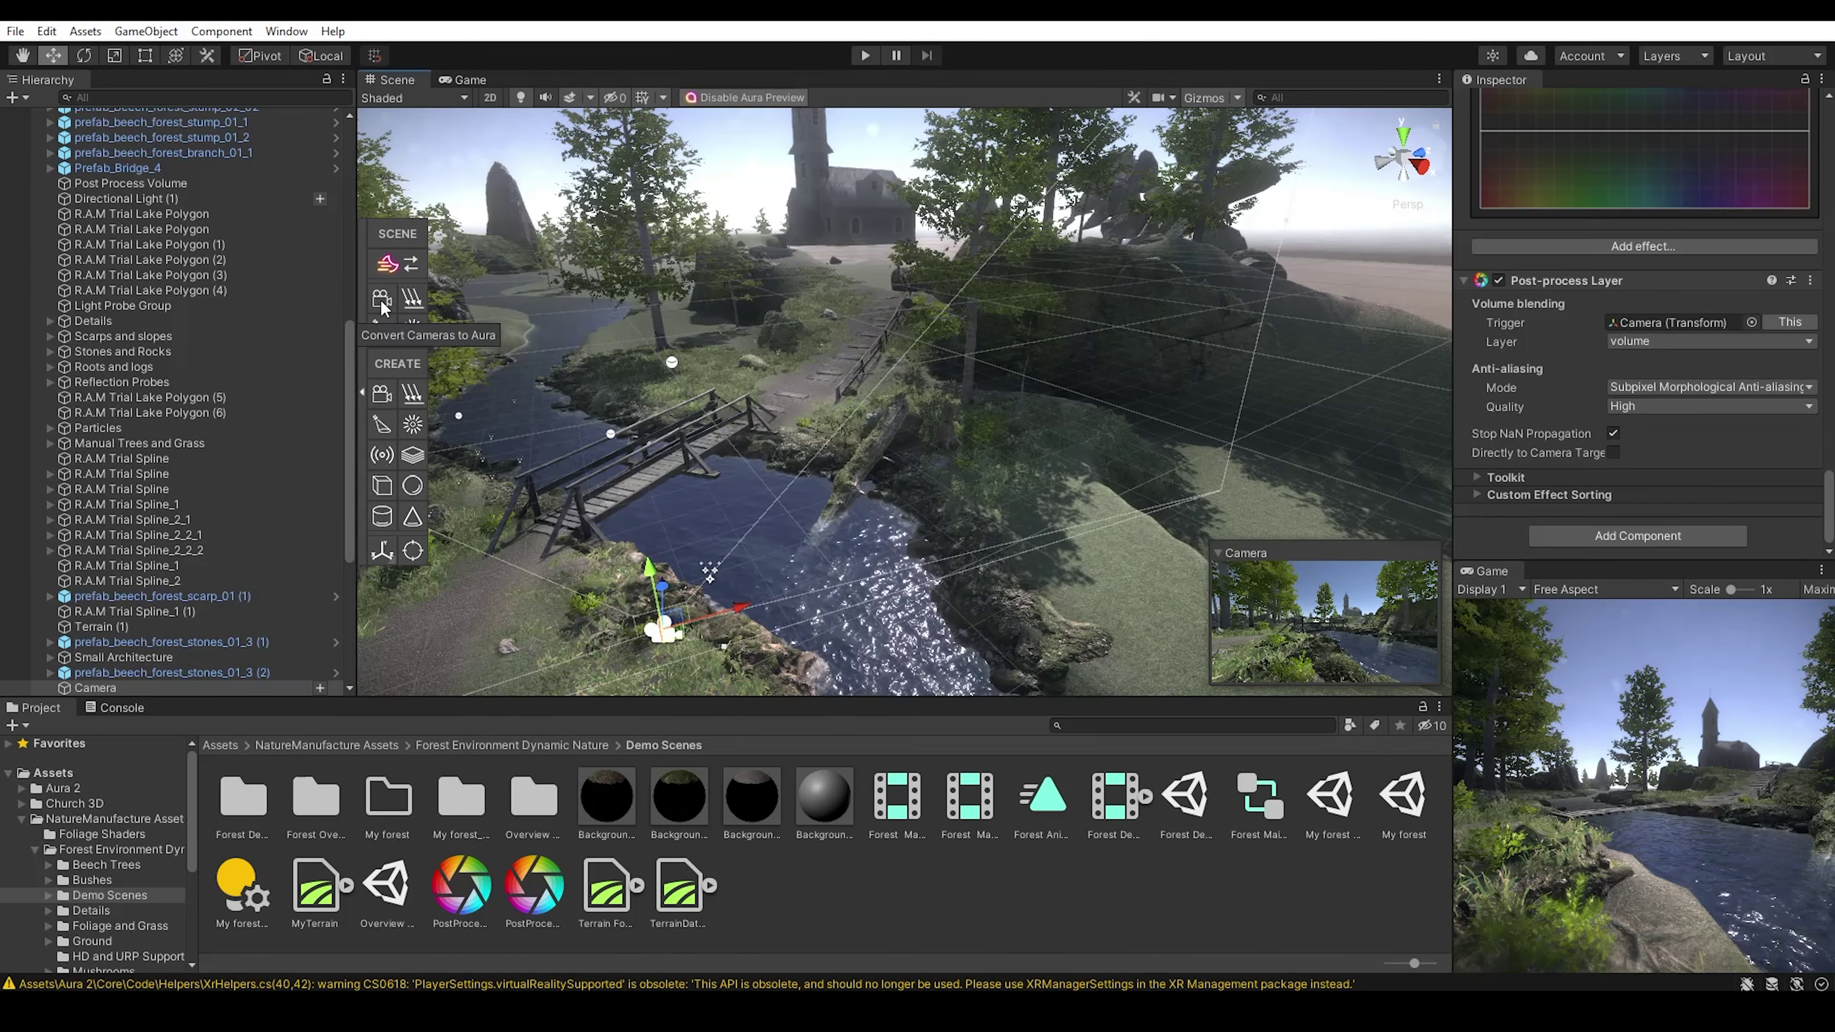
- Convert the camera to Aura volumetrics, check the Game view, and change the sun's colour
left_click(383, 304)
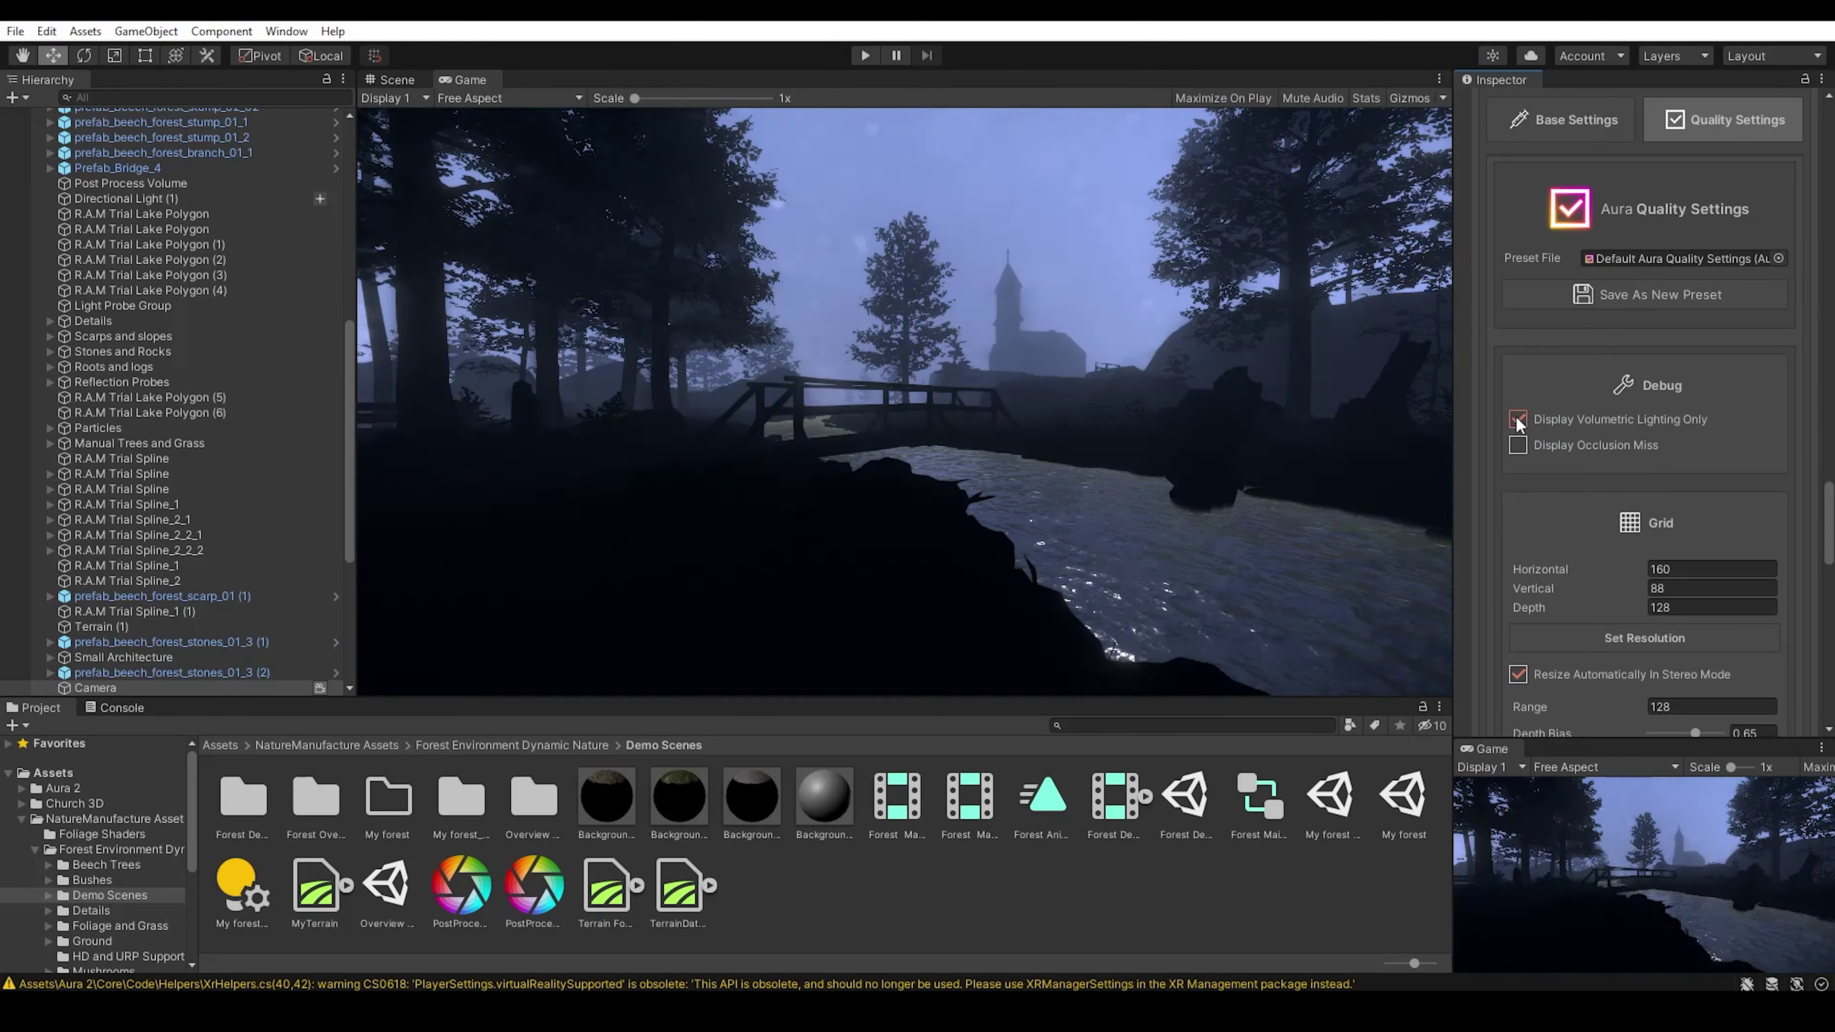
left_click(1518, 419)
scroll(1657, 532, "down", 15)
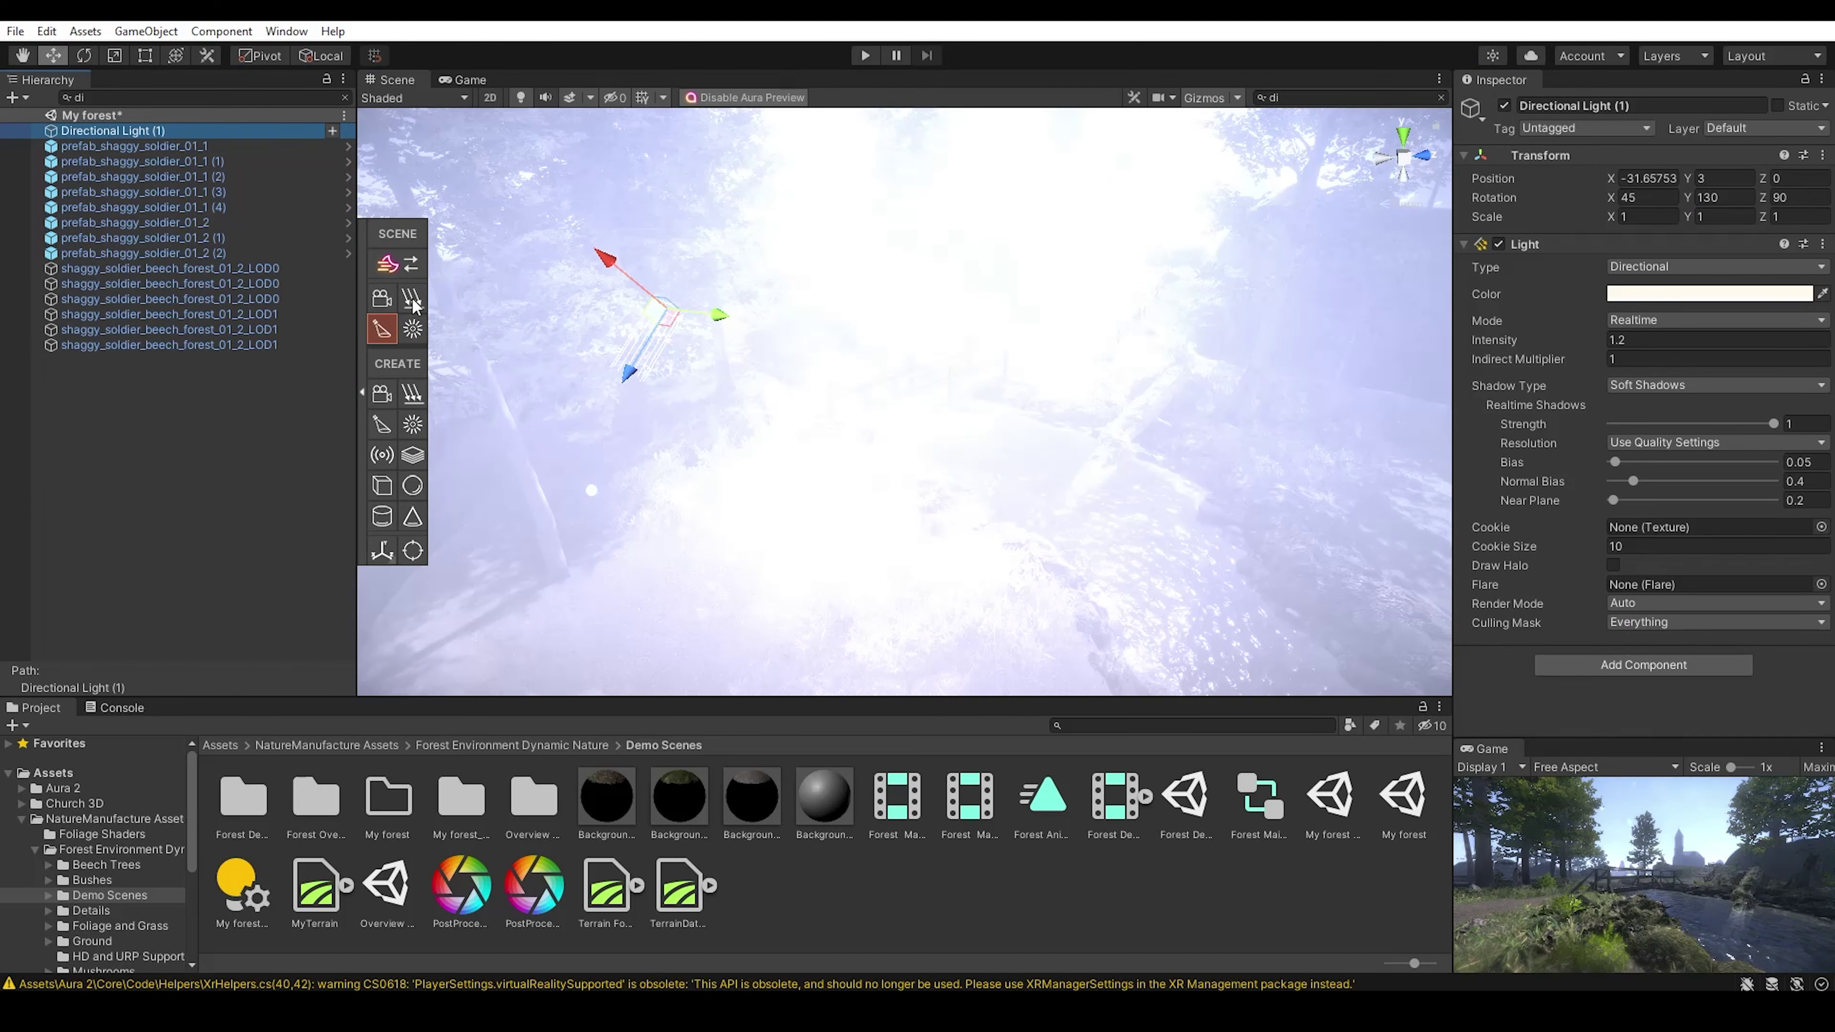
left_click(460, 81)
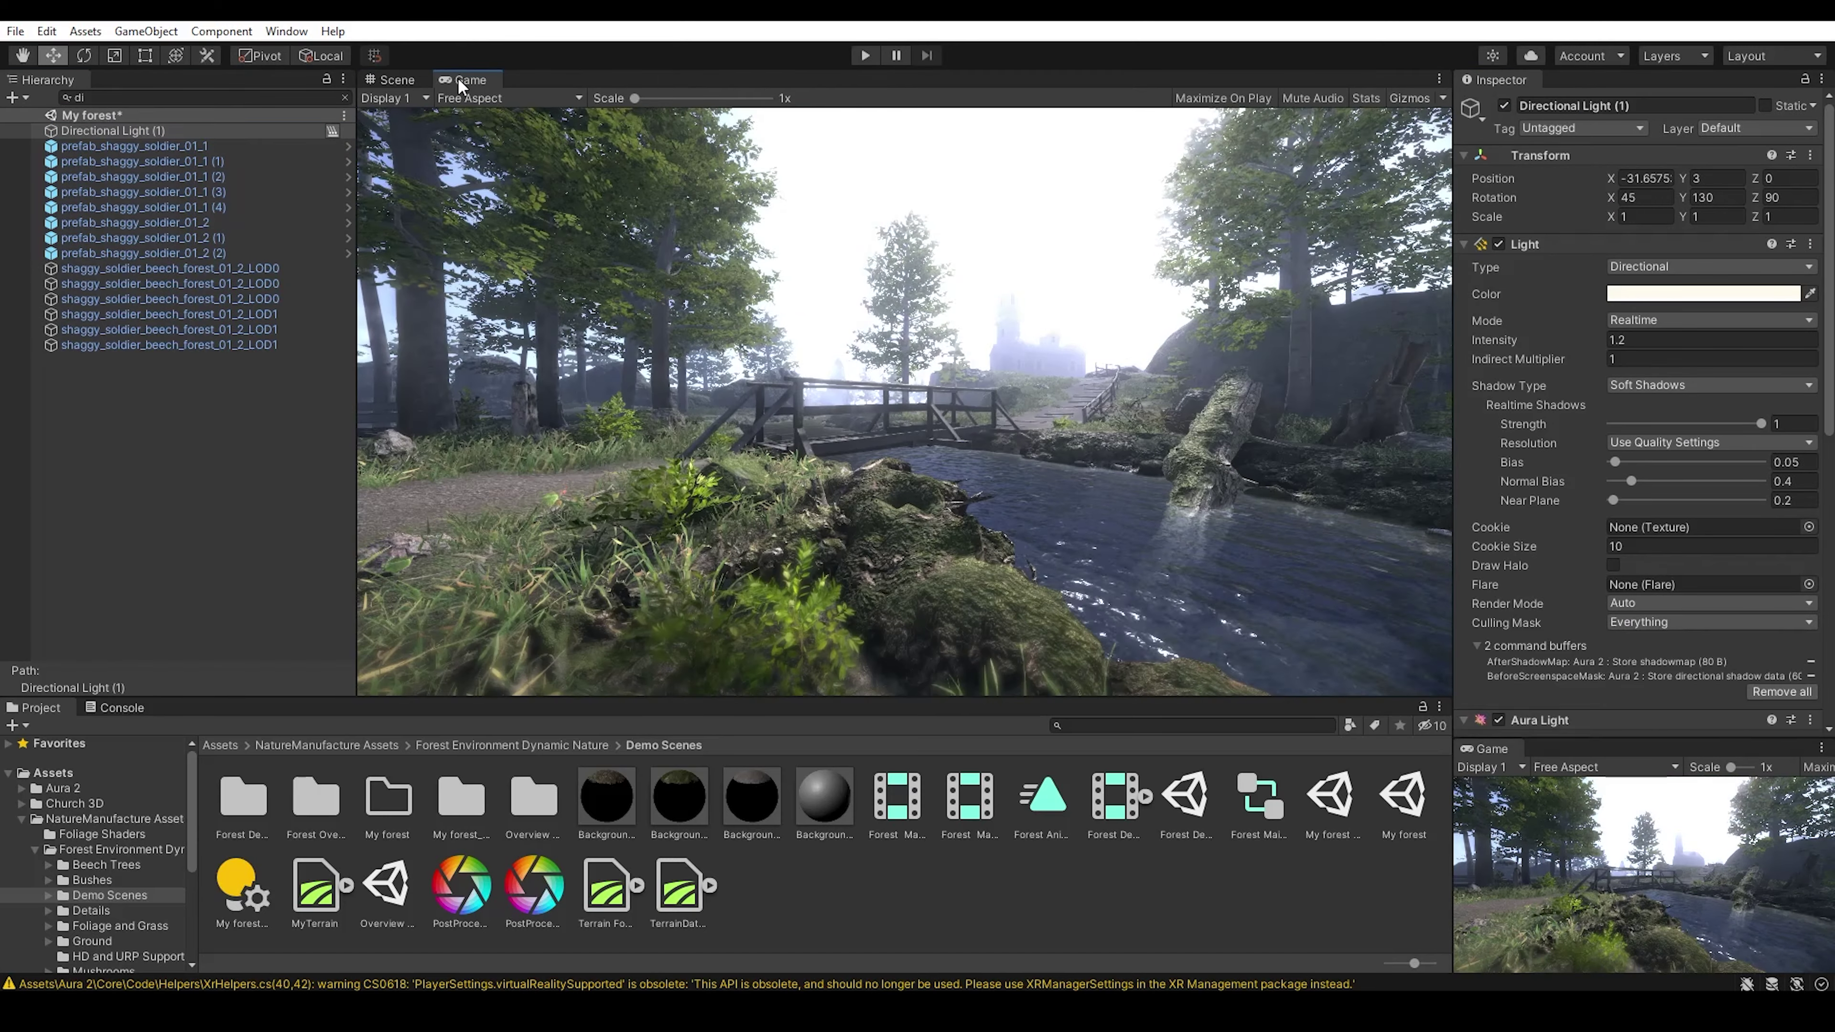
left_click(1704, 293)
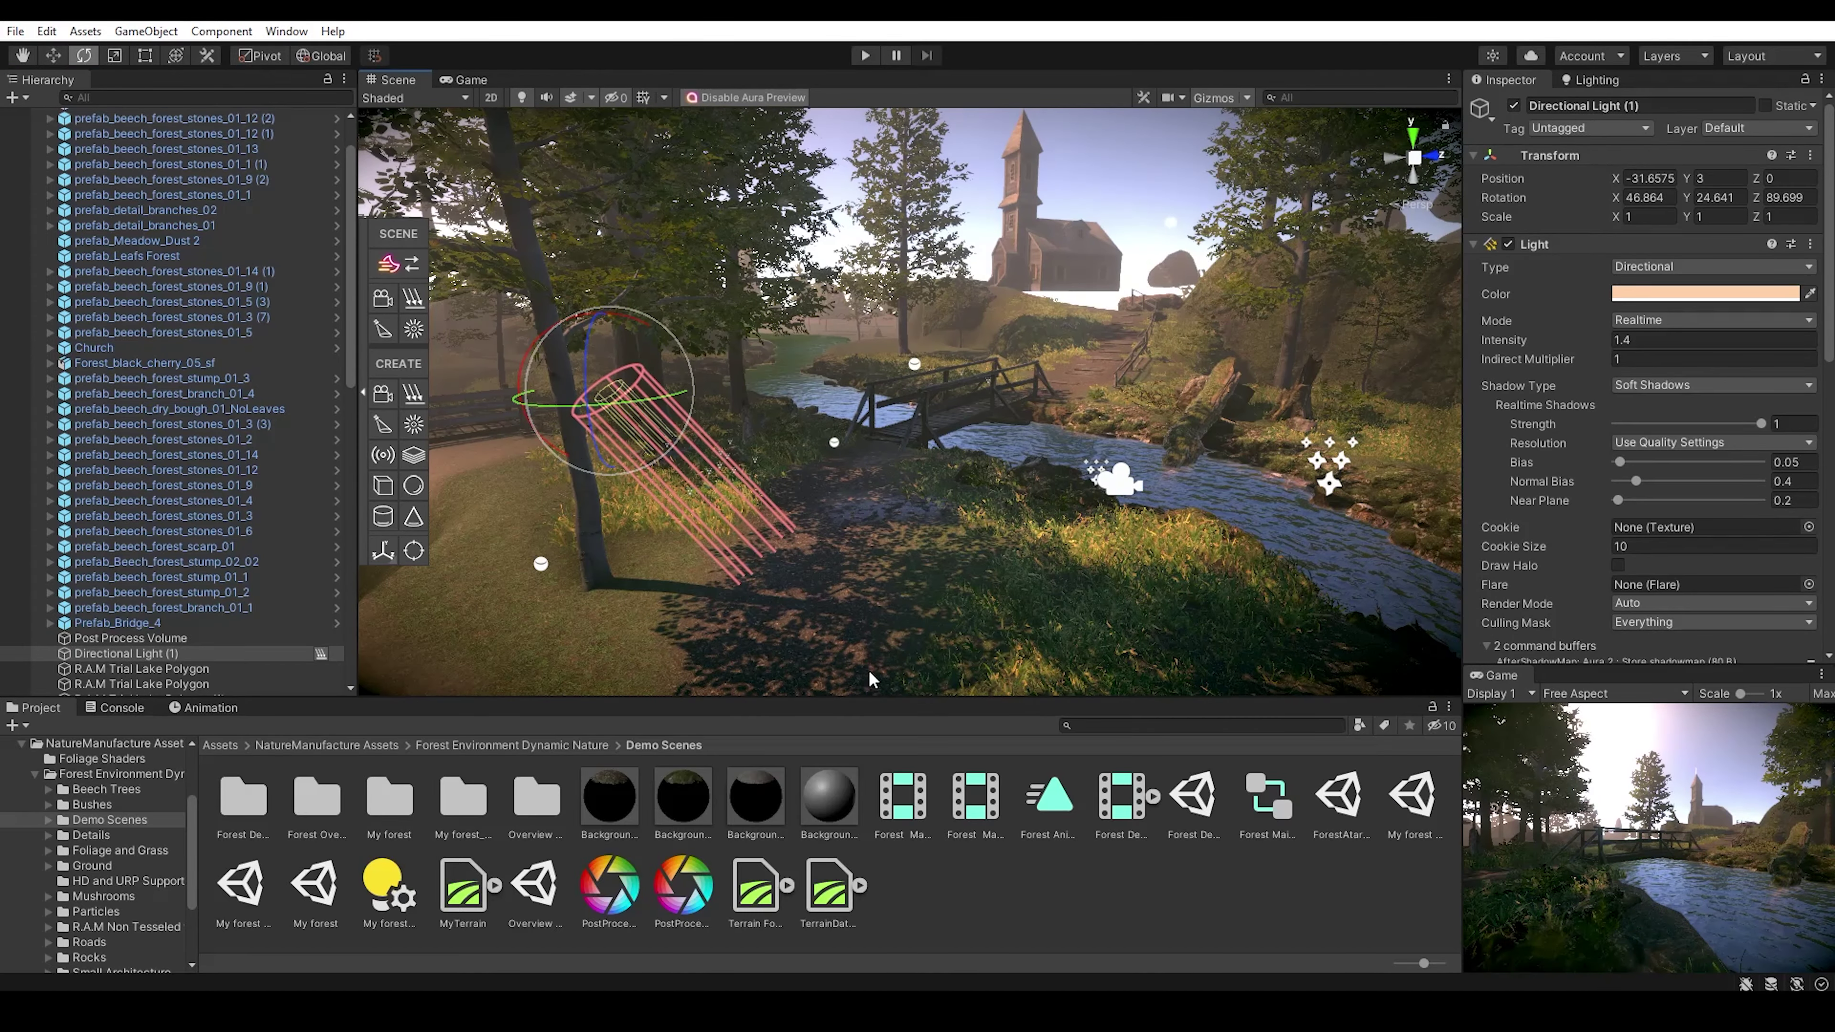
- Open the Package Manager and fly the scene view through the forest
left_click(287, 30)
left_click(336, 241)
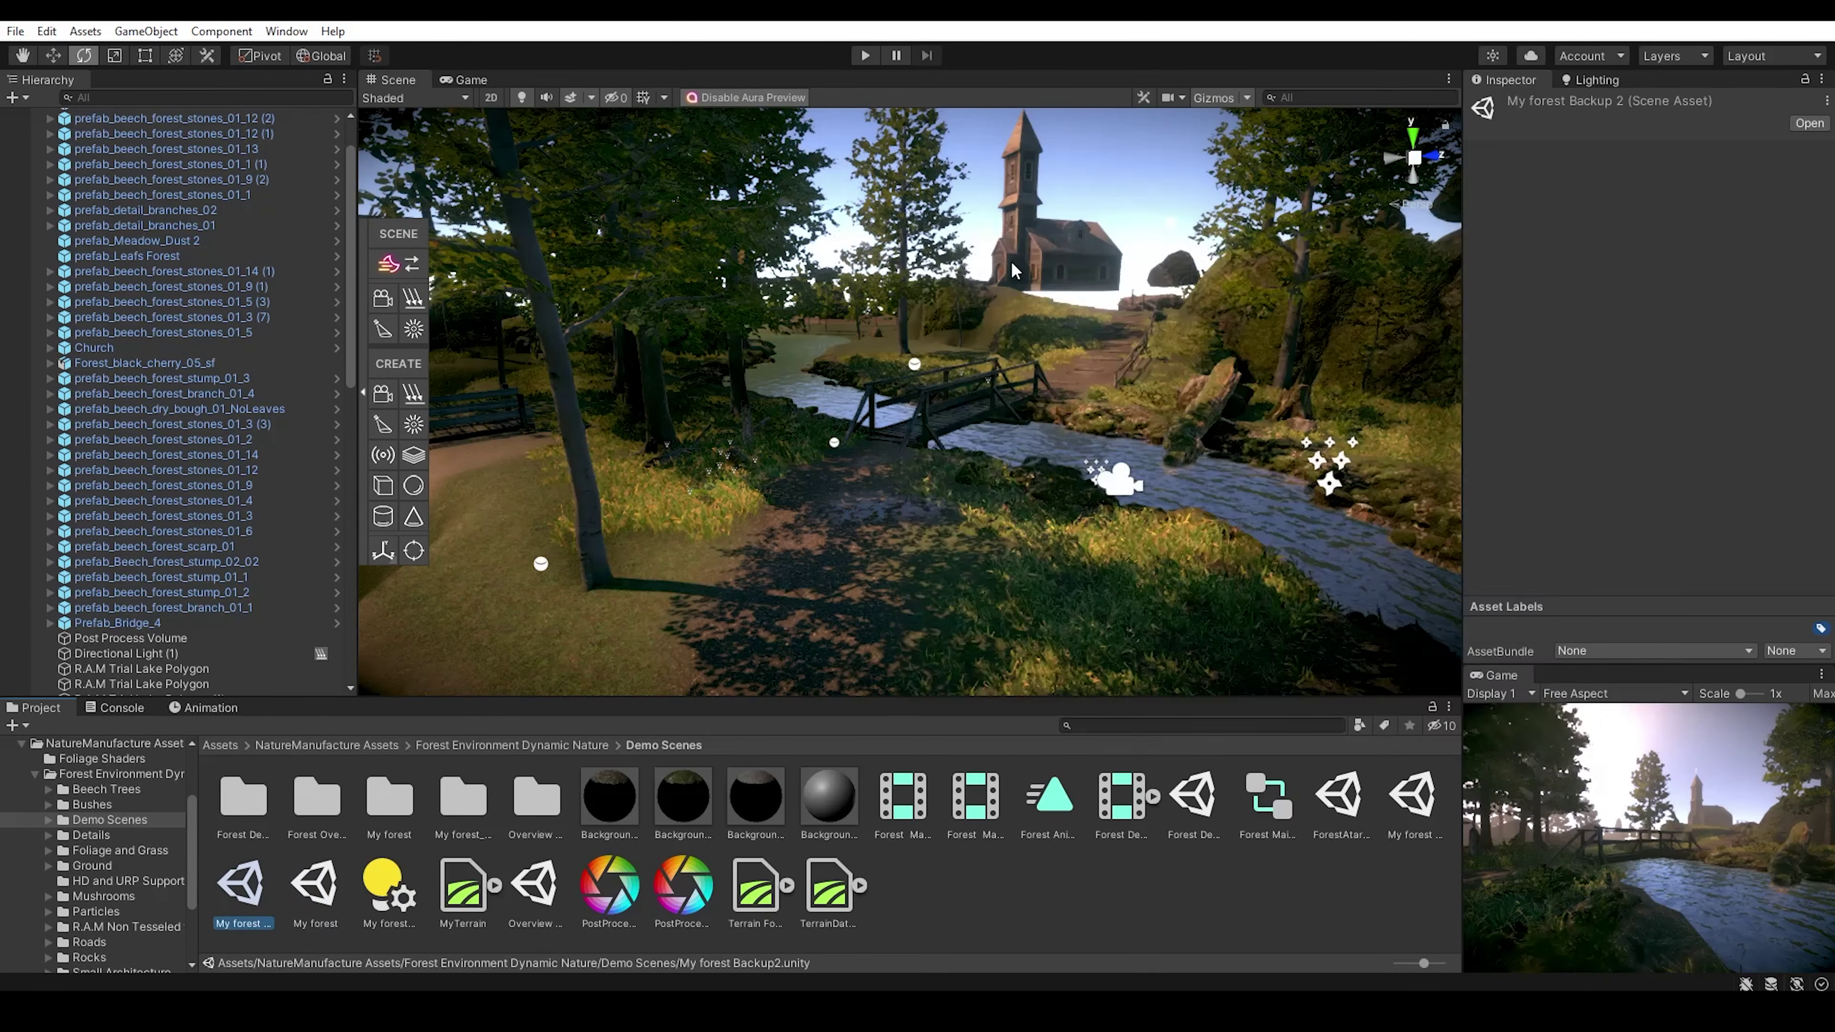
right_click_drag(1107, 471, 877, 402)
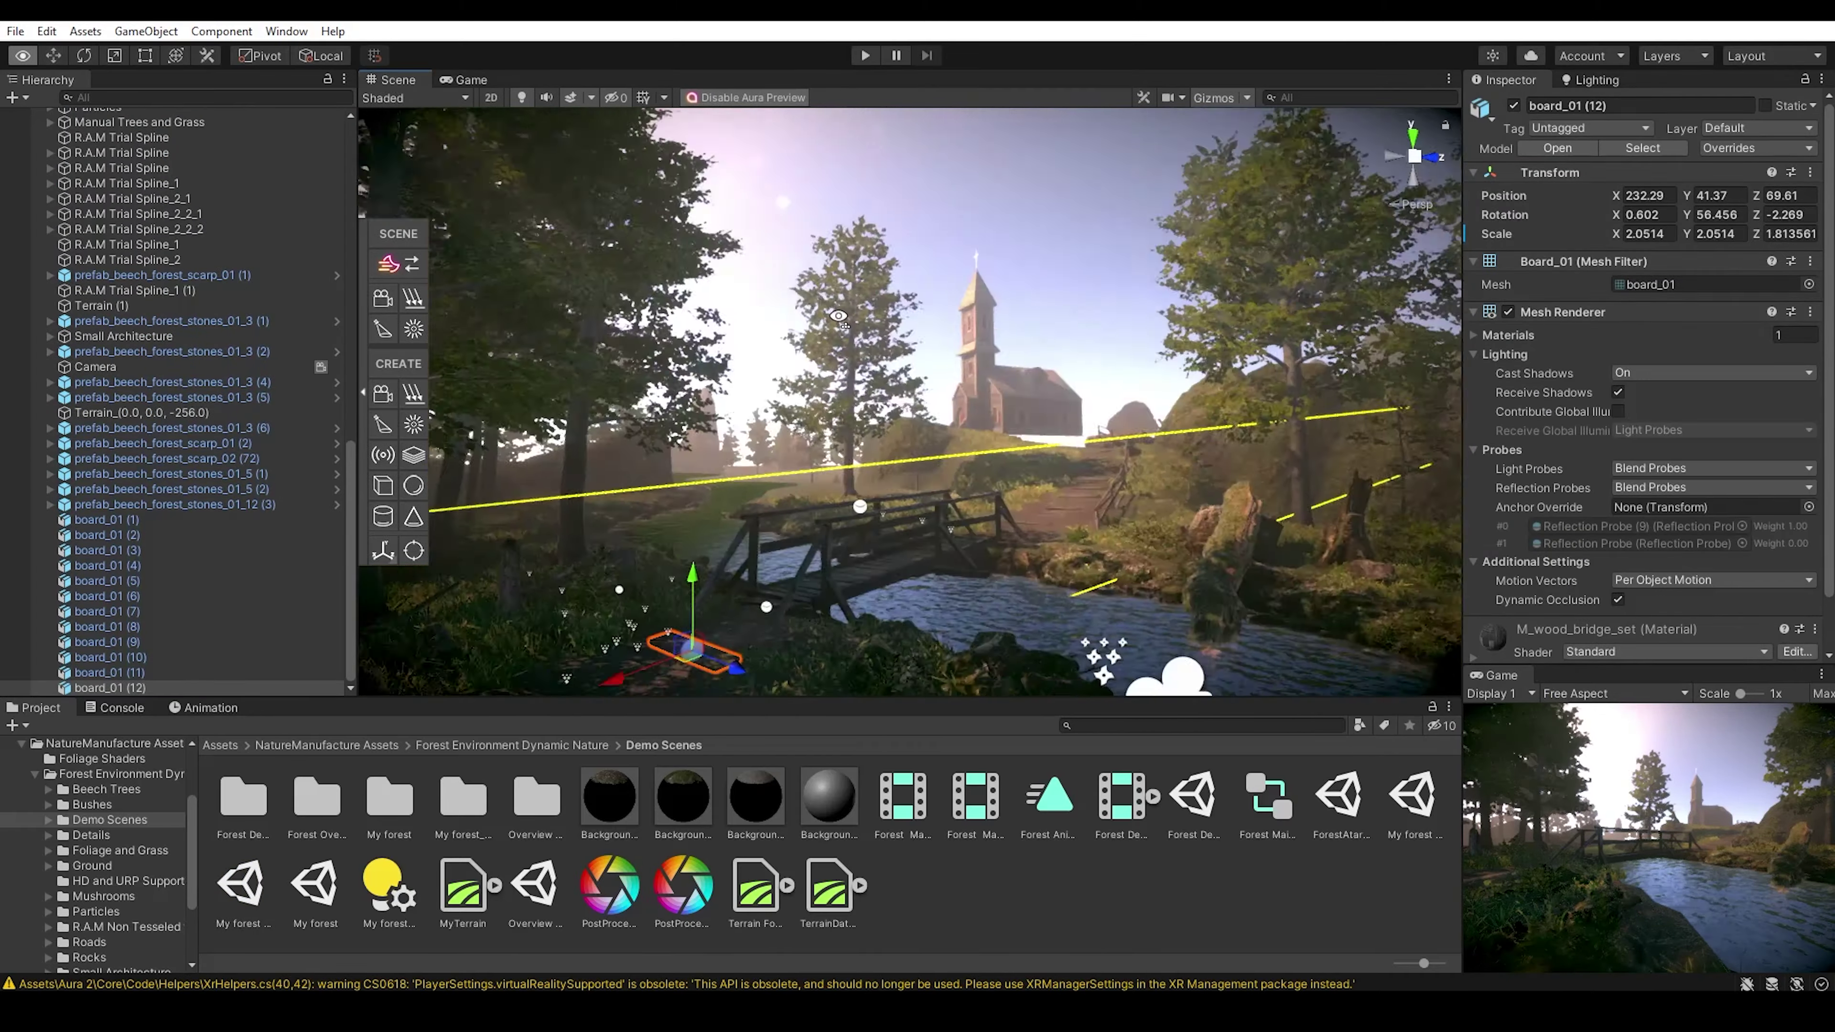
- Frame the selected board, switch to the rotate tool, select the terrain and pull the view back
key("f")
key("e")
left_click(816, 474)
right_click_drag(815, 474, 815, 325)
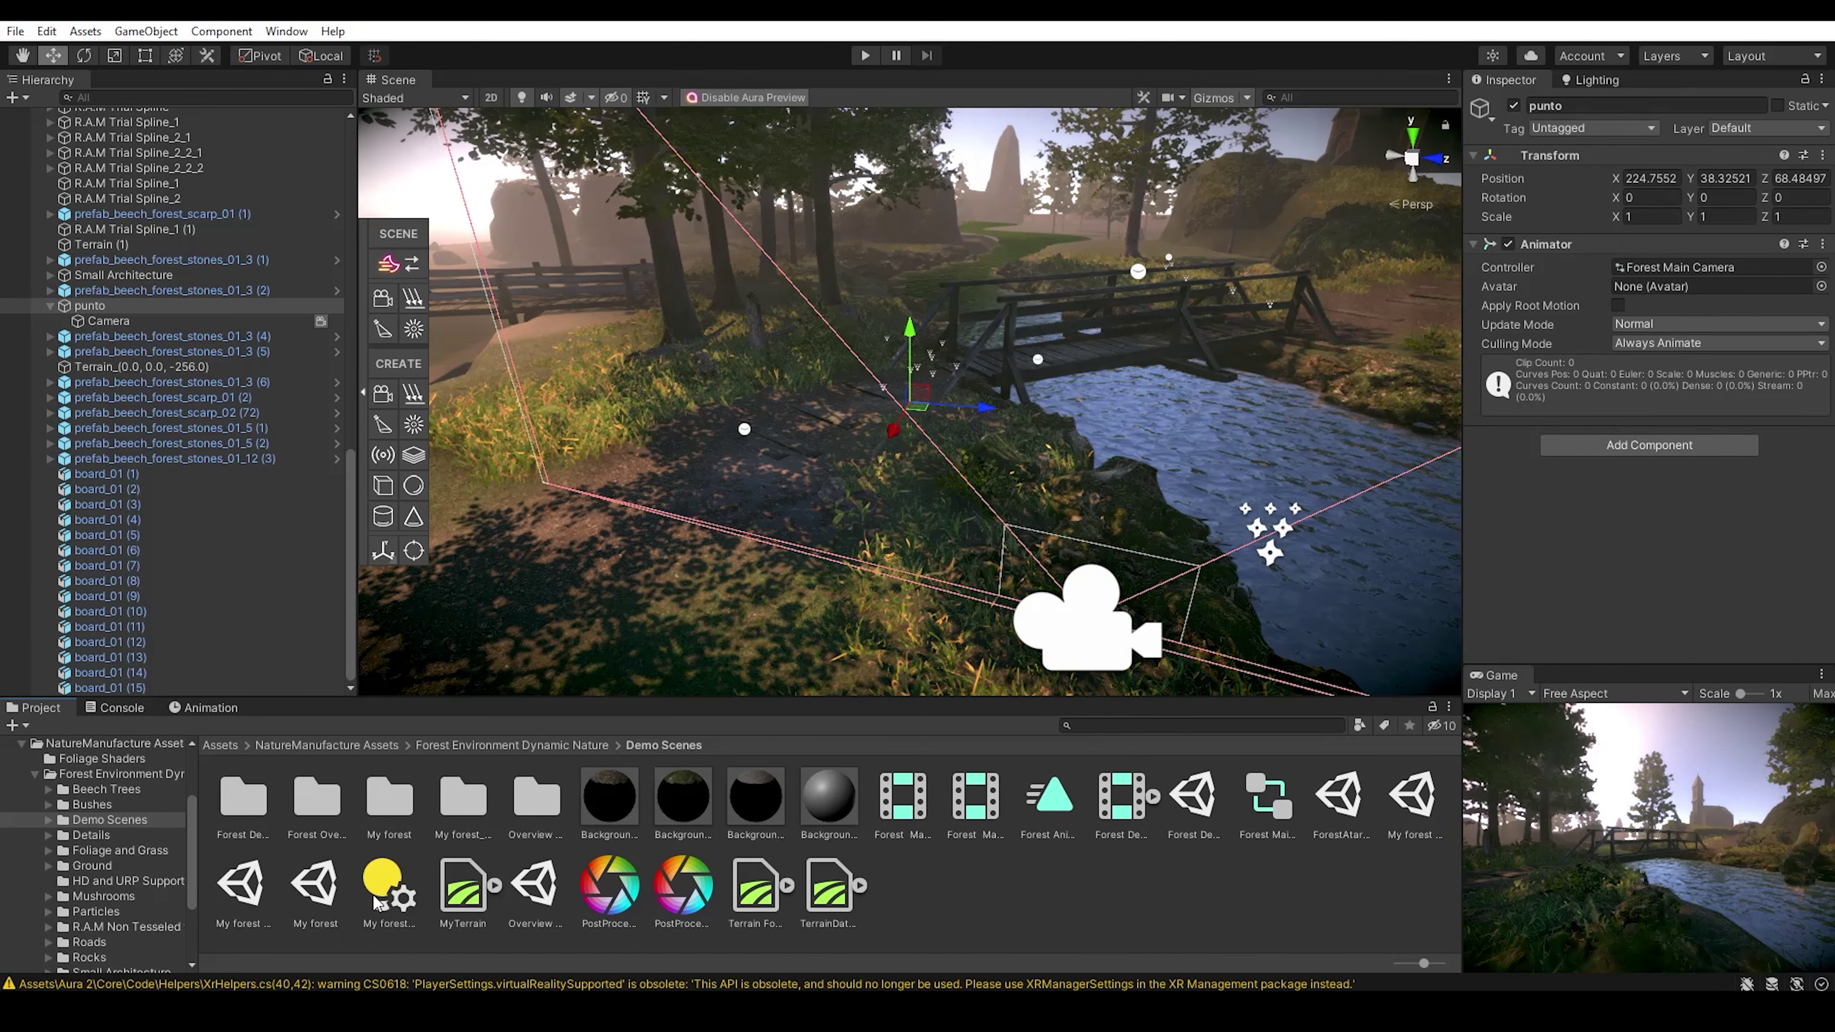
- Add an Animation component to punto, preview the camera animation in Play mode, then browse up a folder
left_click(1586, 512)
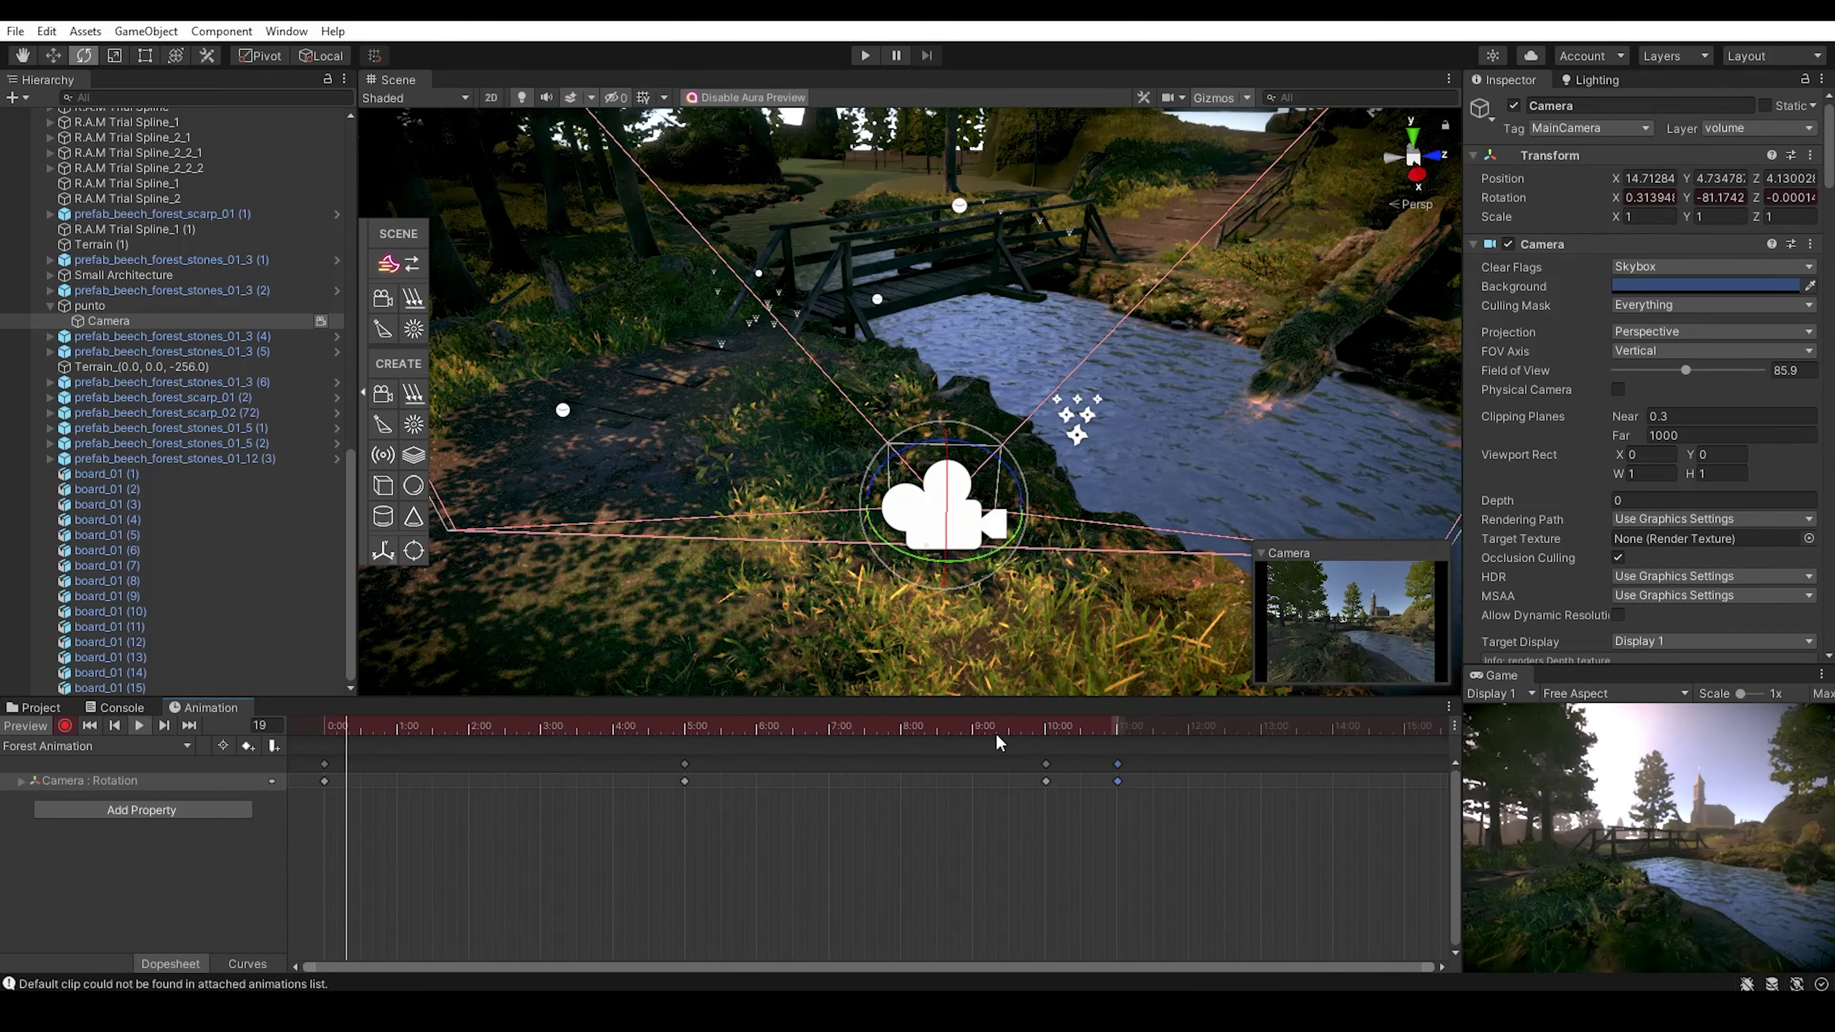
left_click(865, 56)
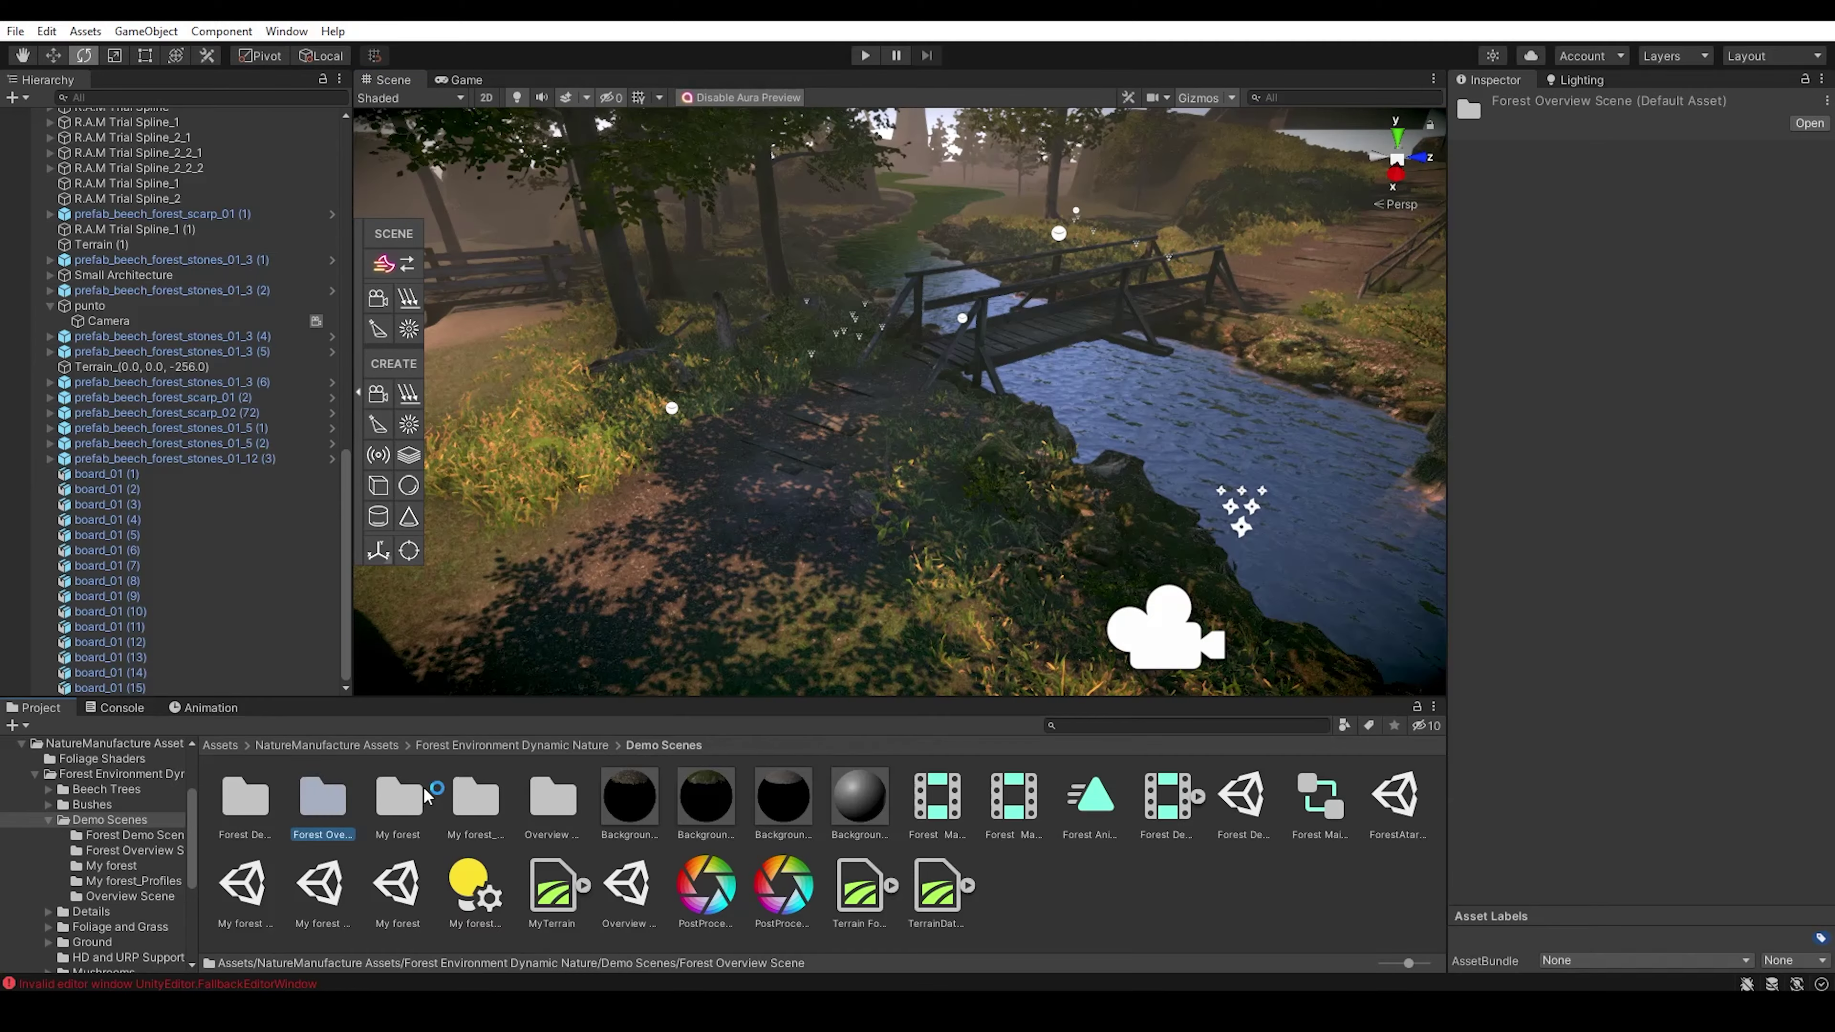
left_click(511, 745)
- Browse to the Mushrooms Prefabs folder, dim the spot light to 0.42 intensity and play the scene
double_click(779, 802)
double_click(316, 799)
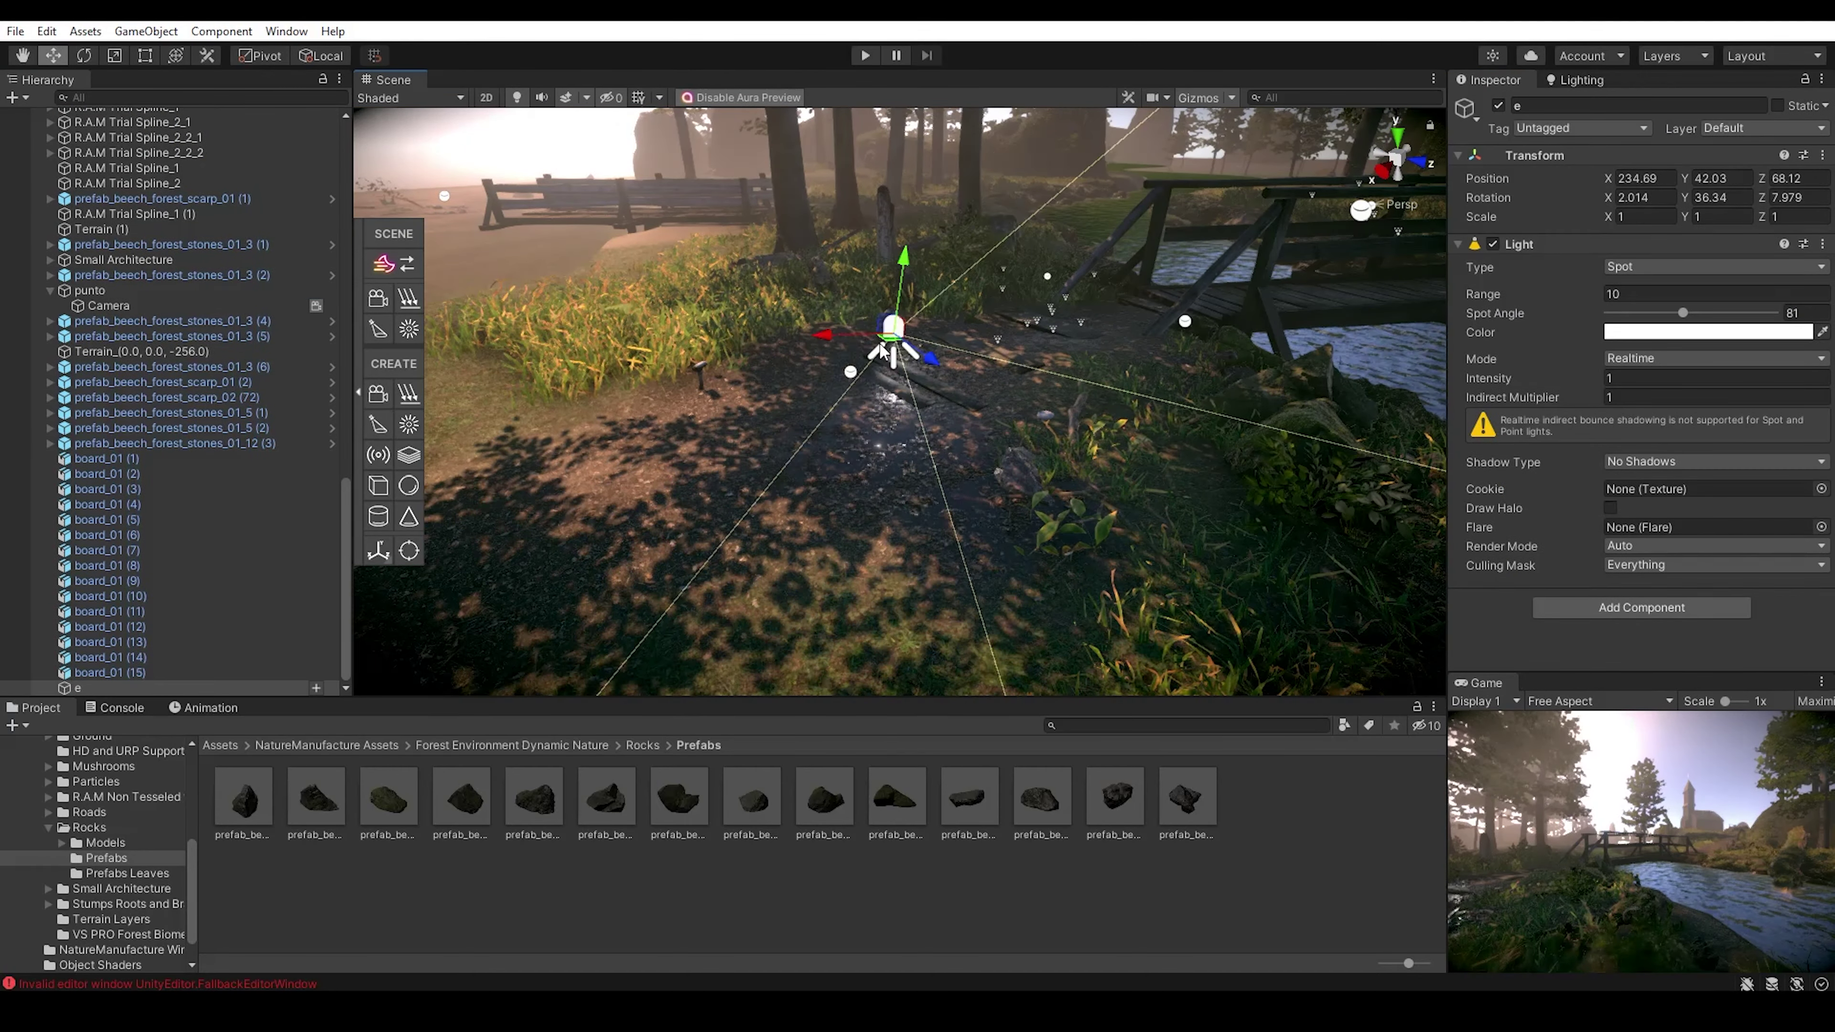
left_click_drag(1578, 378, 1555, 383)
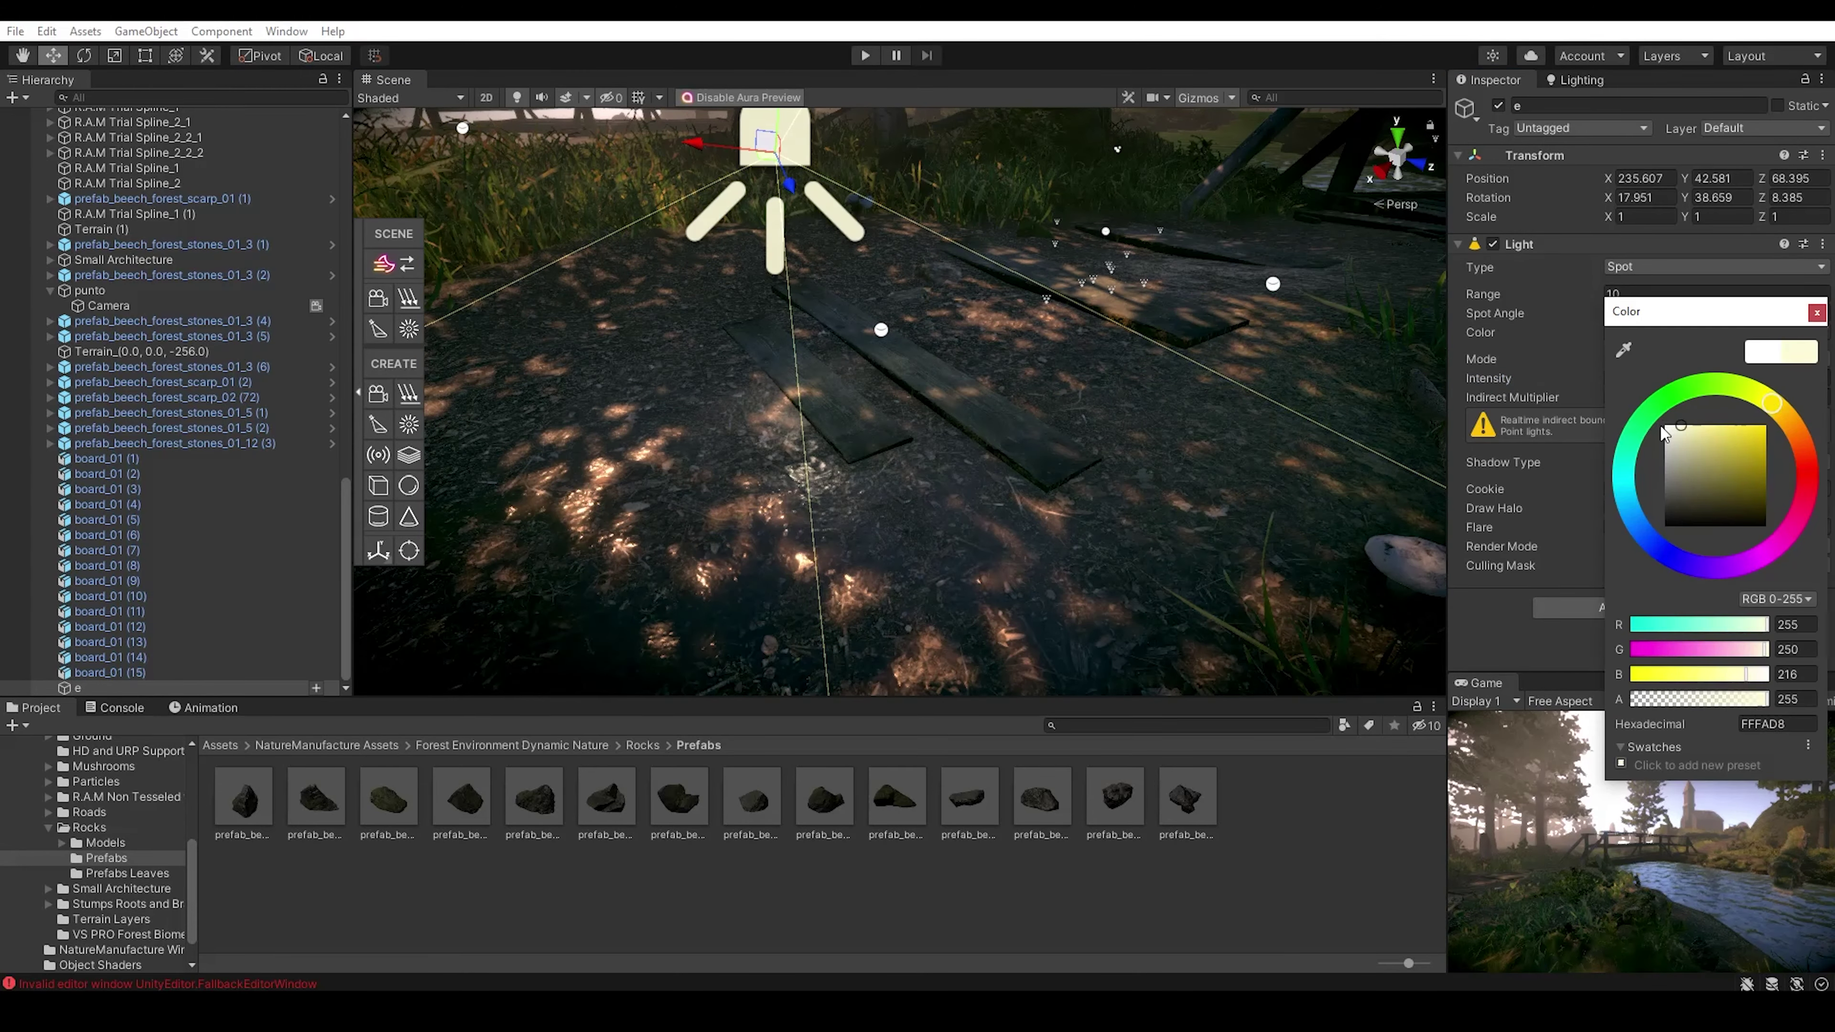
key("ctrl+p")
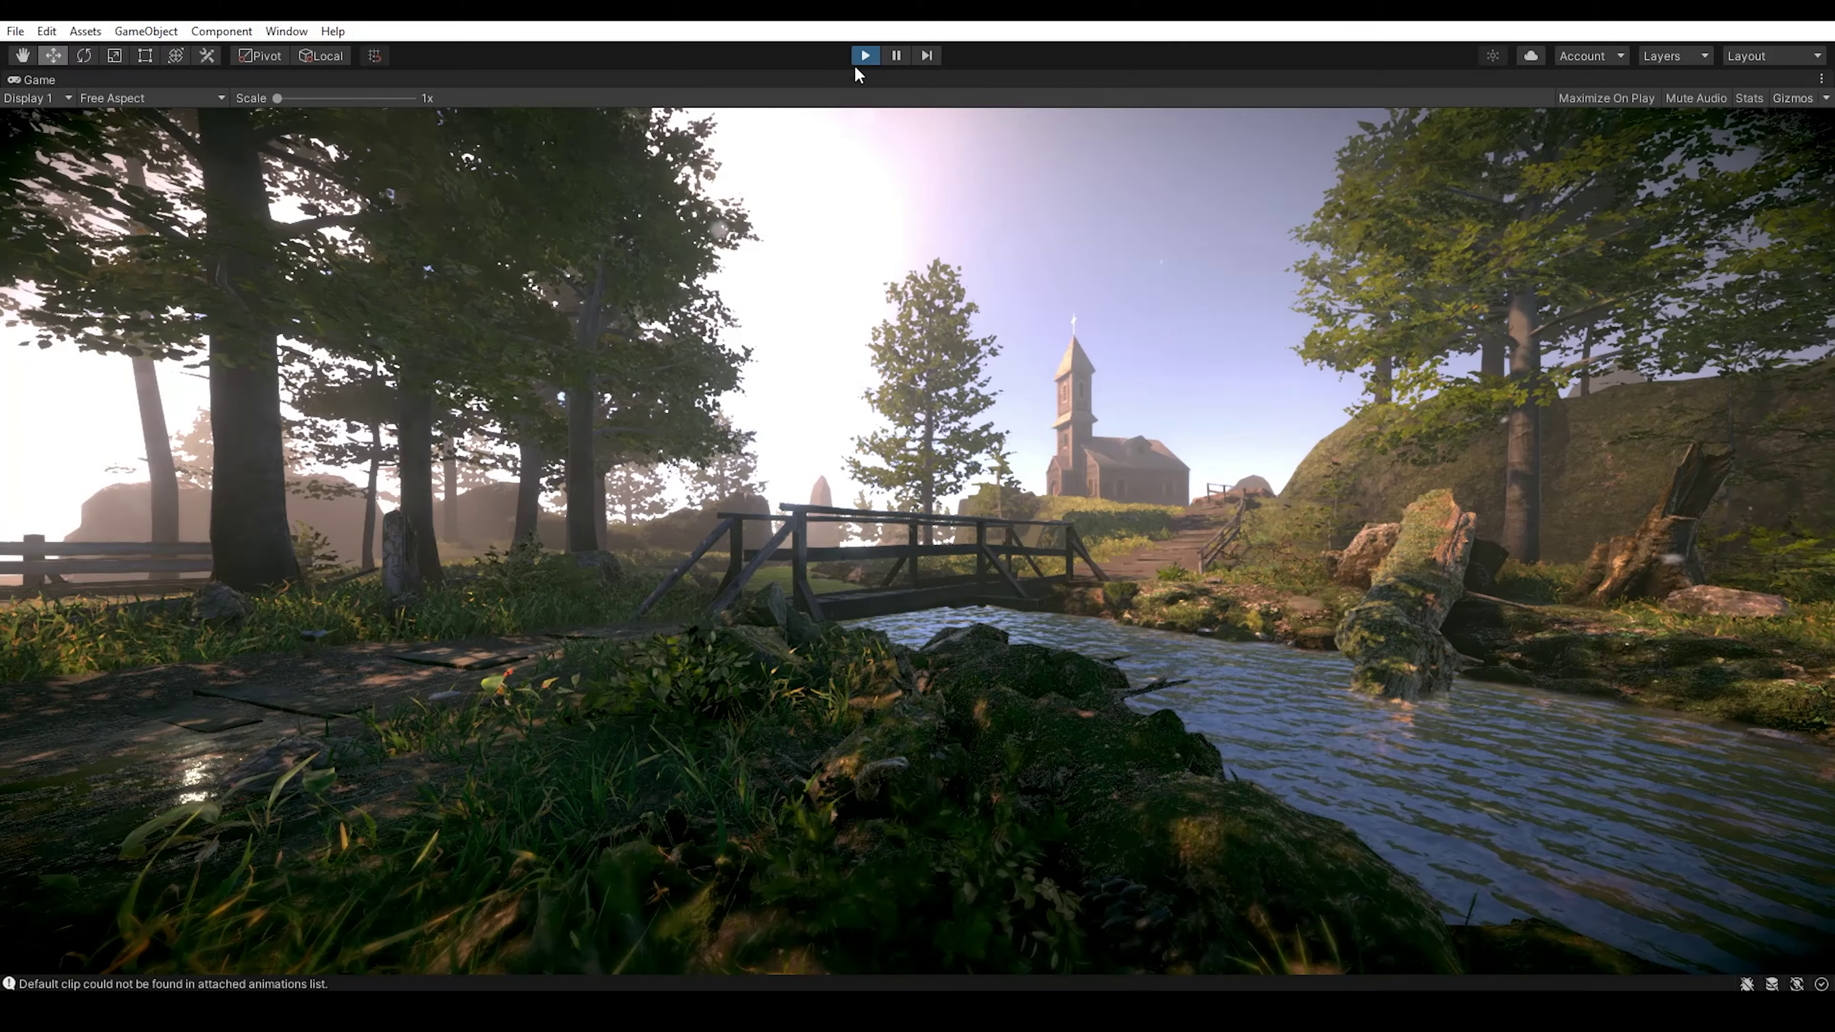
- Make Forest Animation the Animator's default state and play the finished camera fly-through
left_click(865, 55)
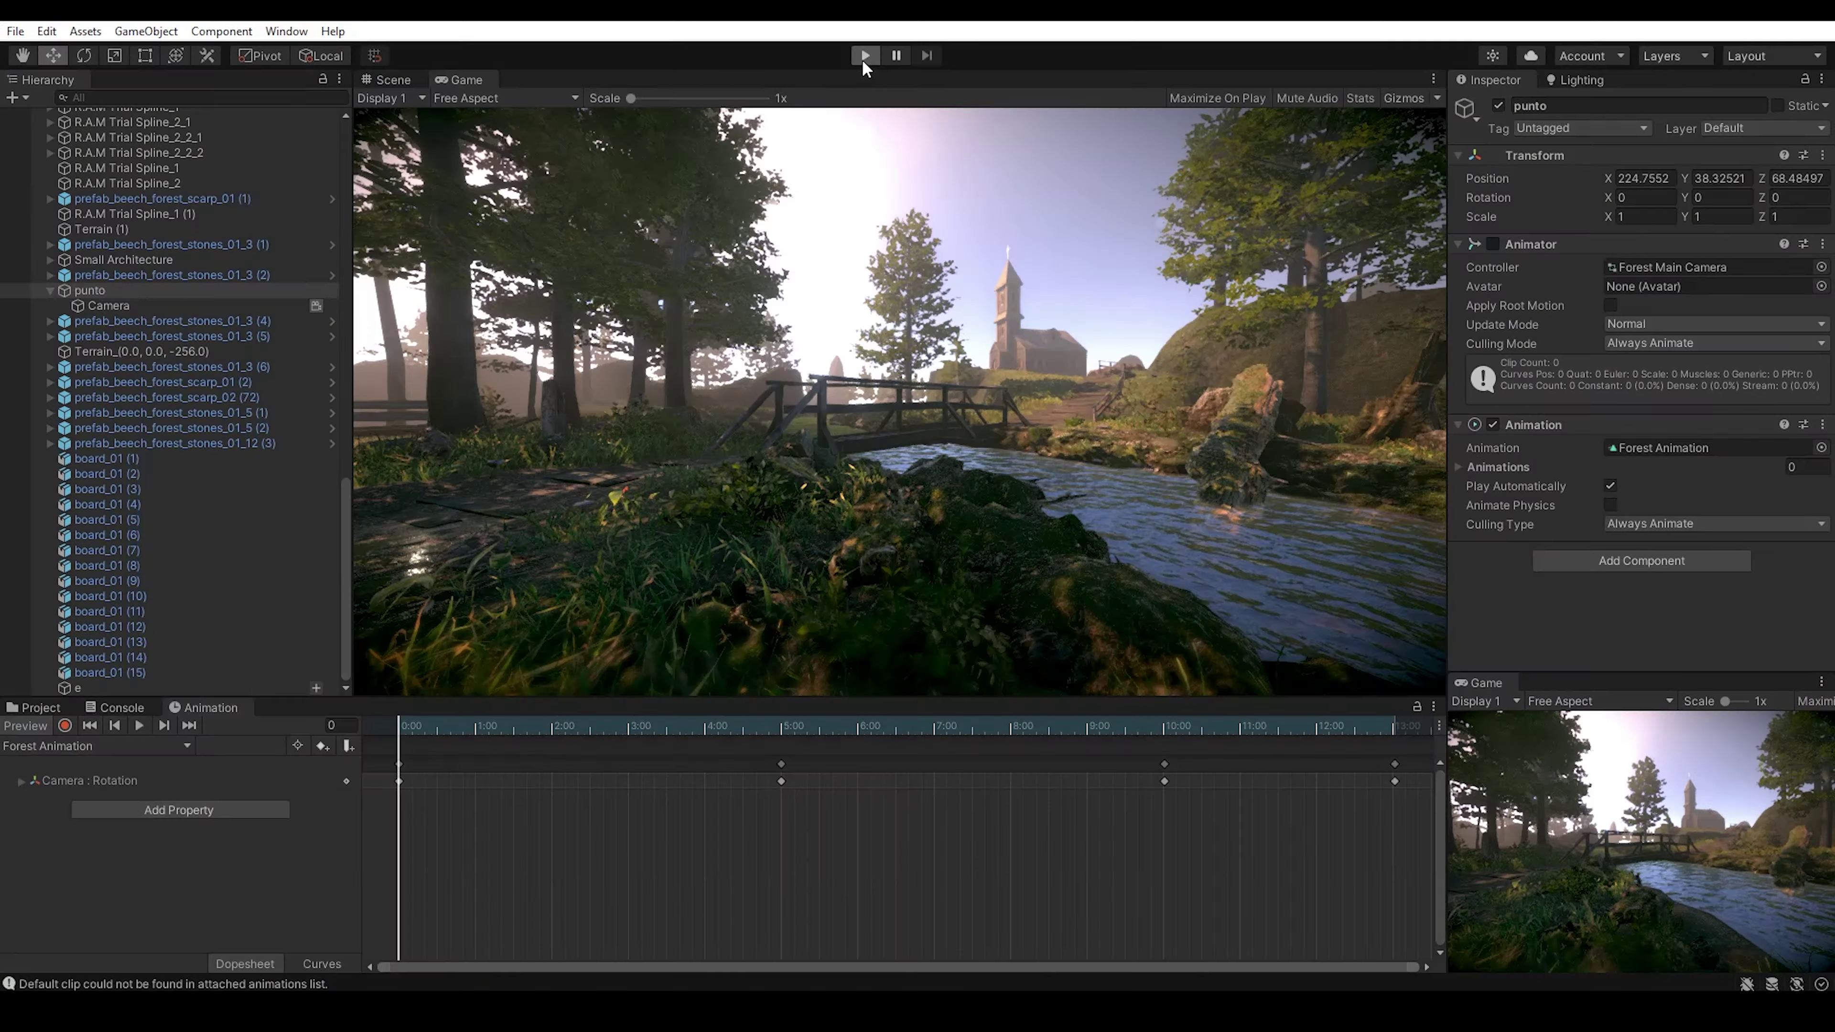
left_click(863, 61)
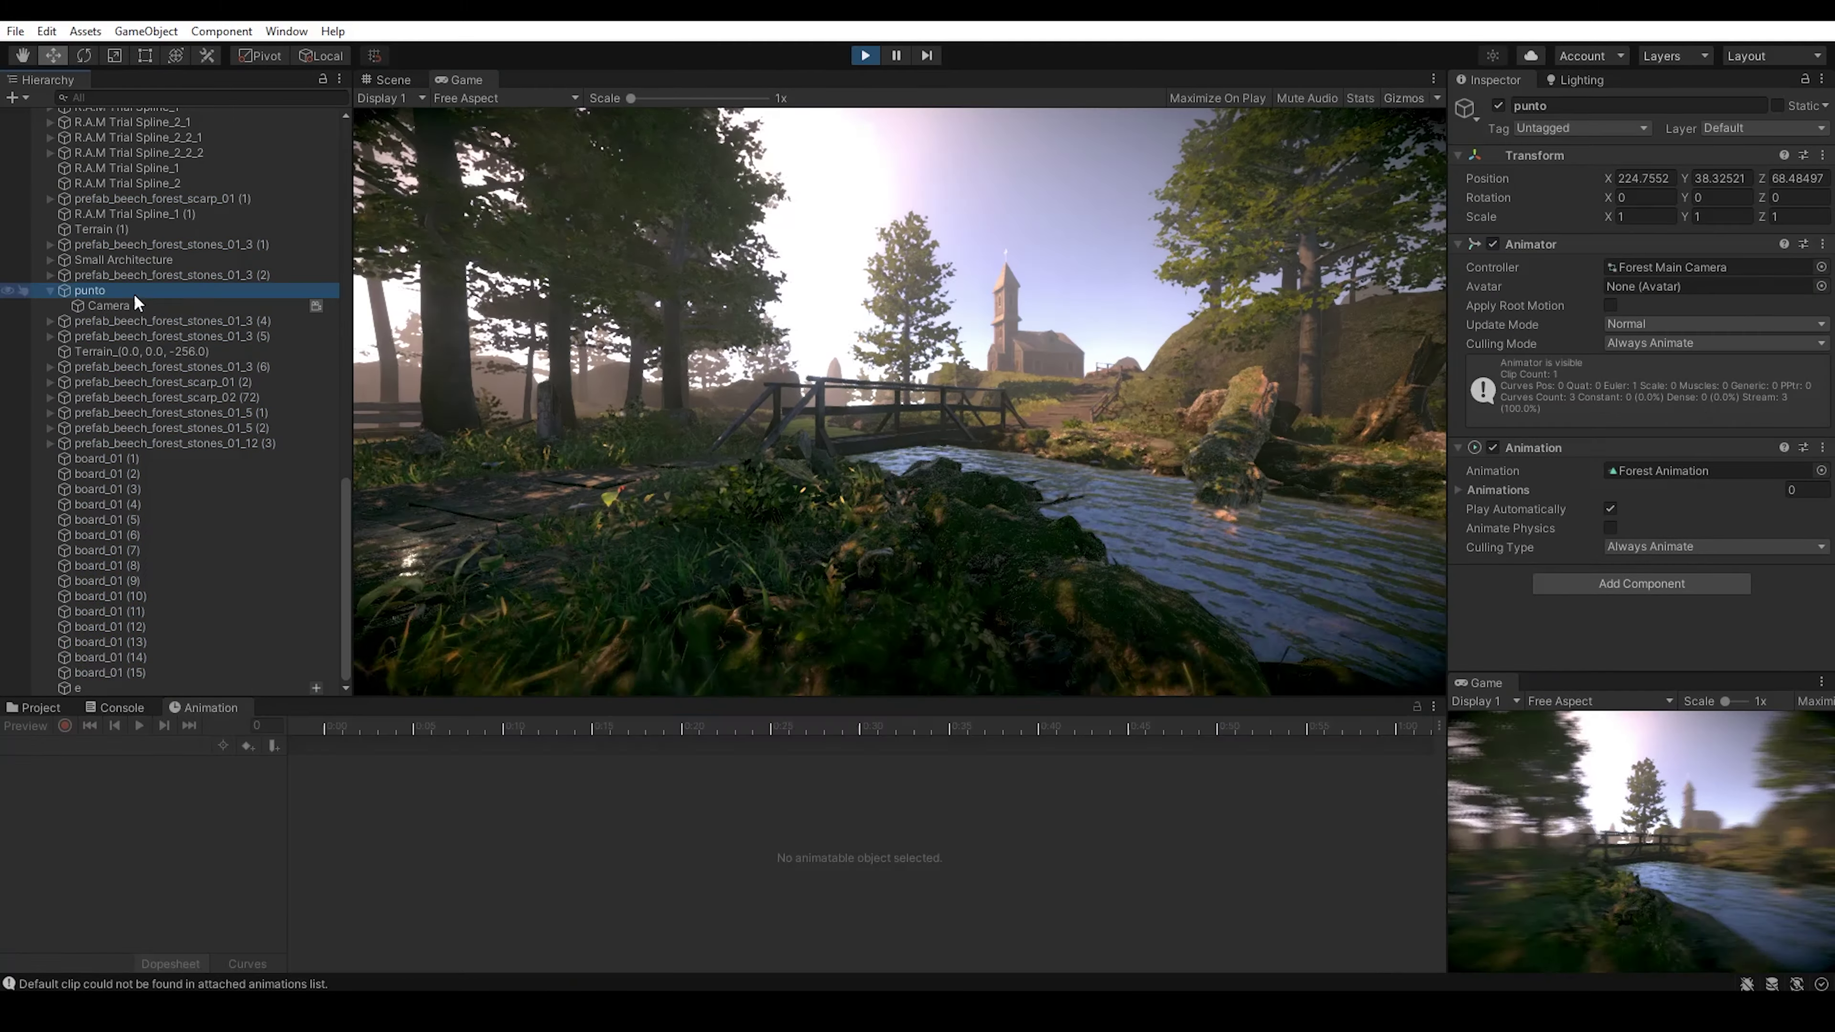
key("ctrl+p")
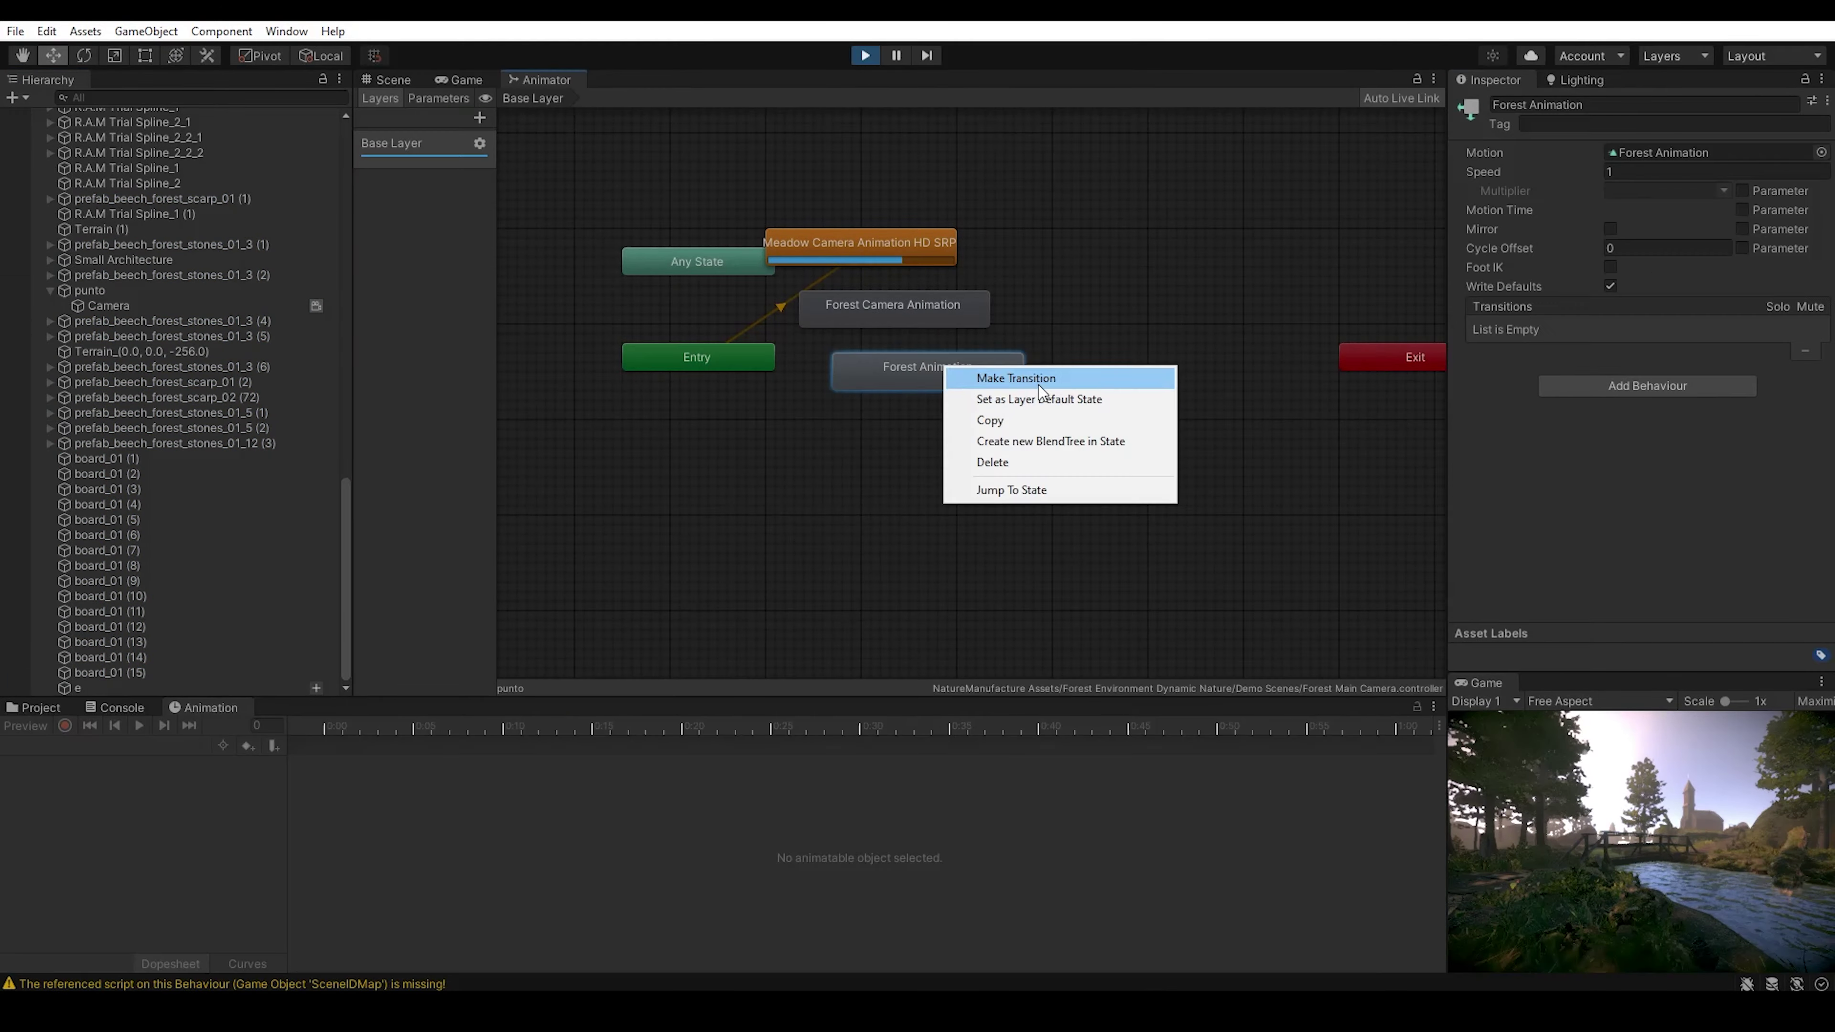
left_click(1032, 402)
key("ctrl+p")
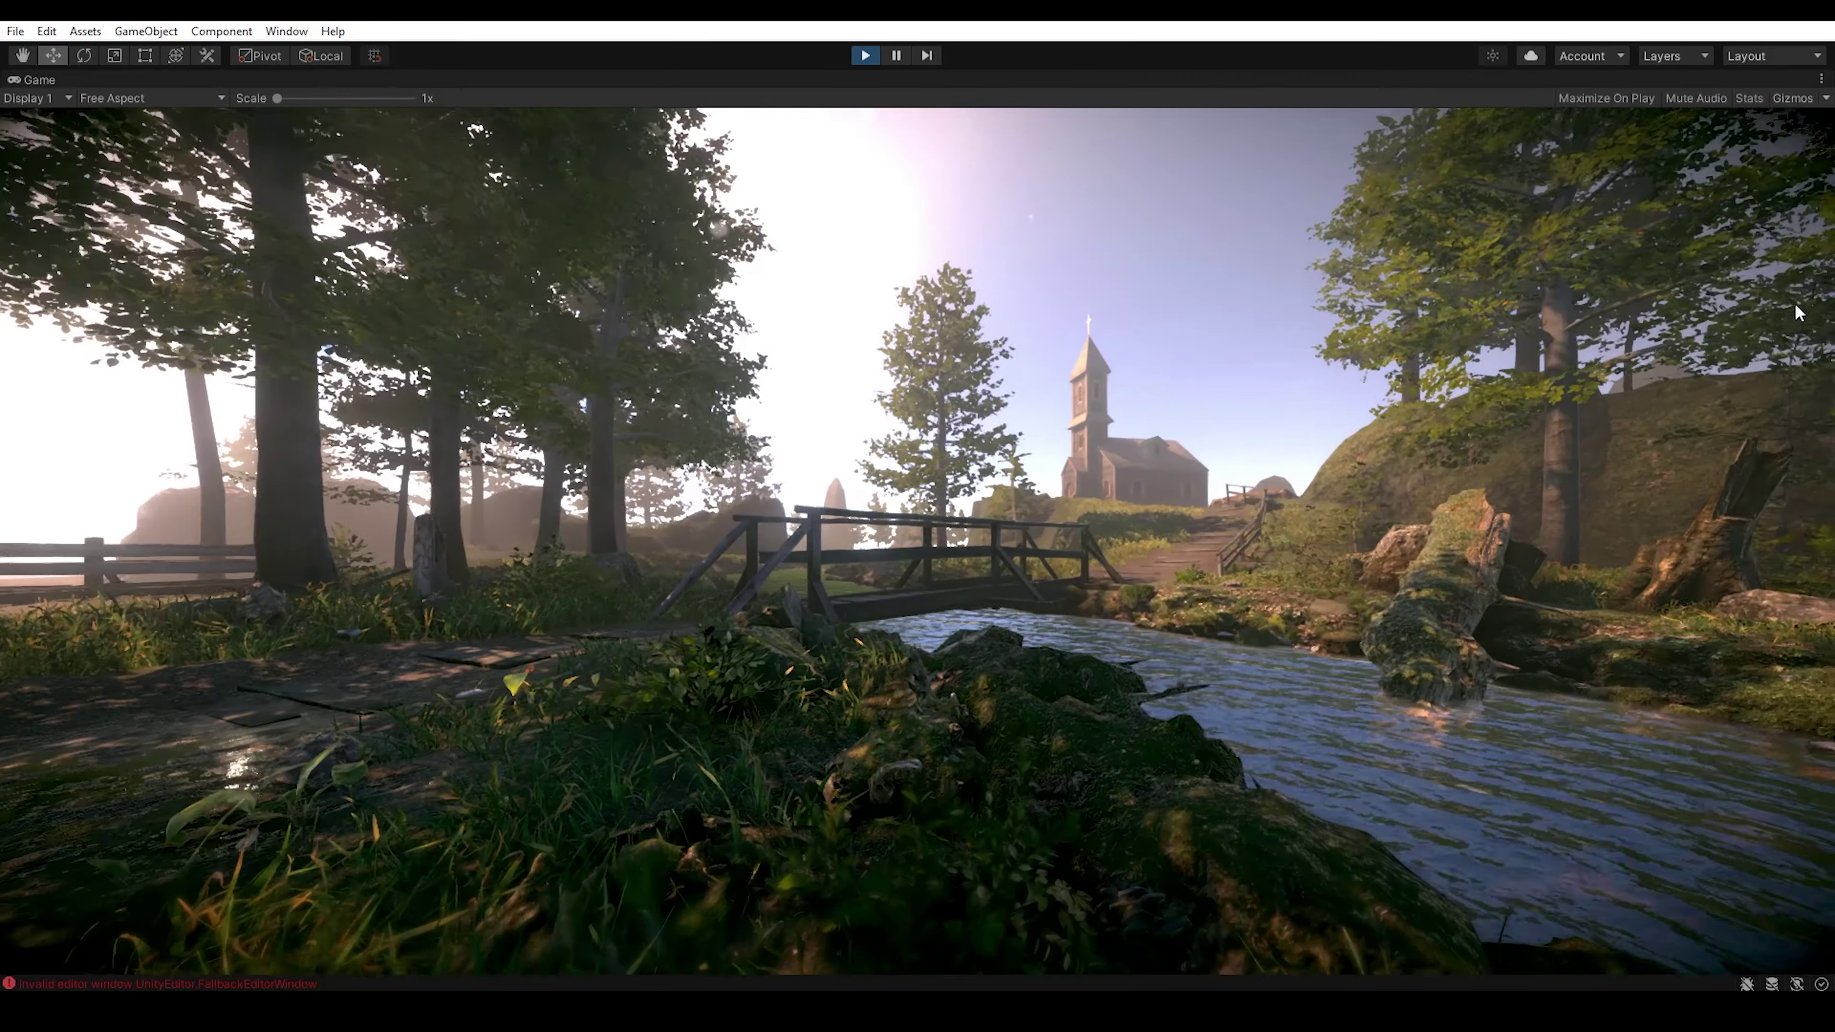
key("ctrl+p")
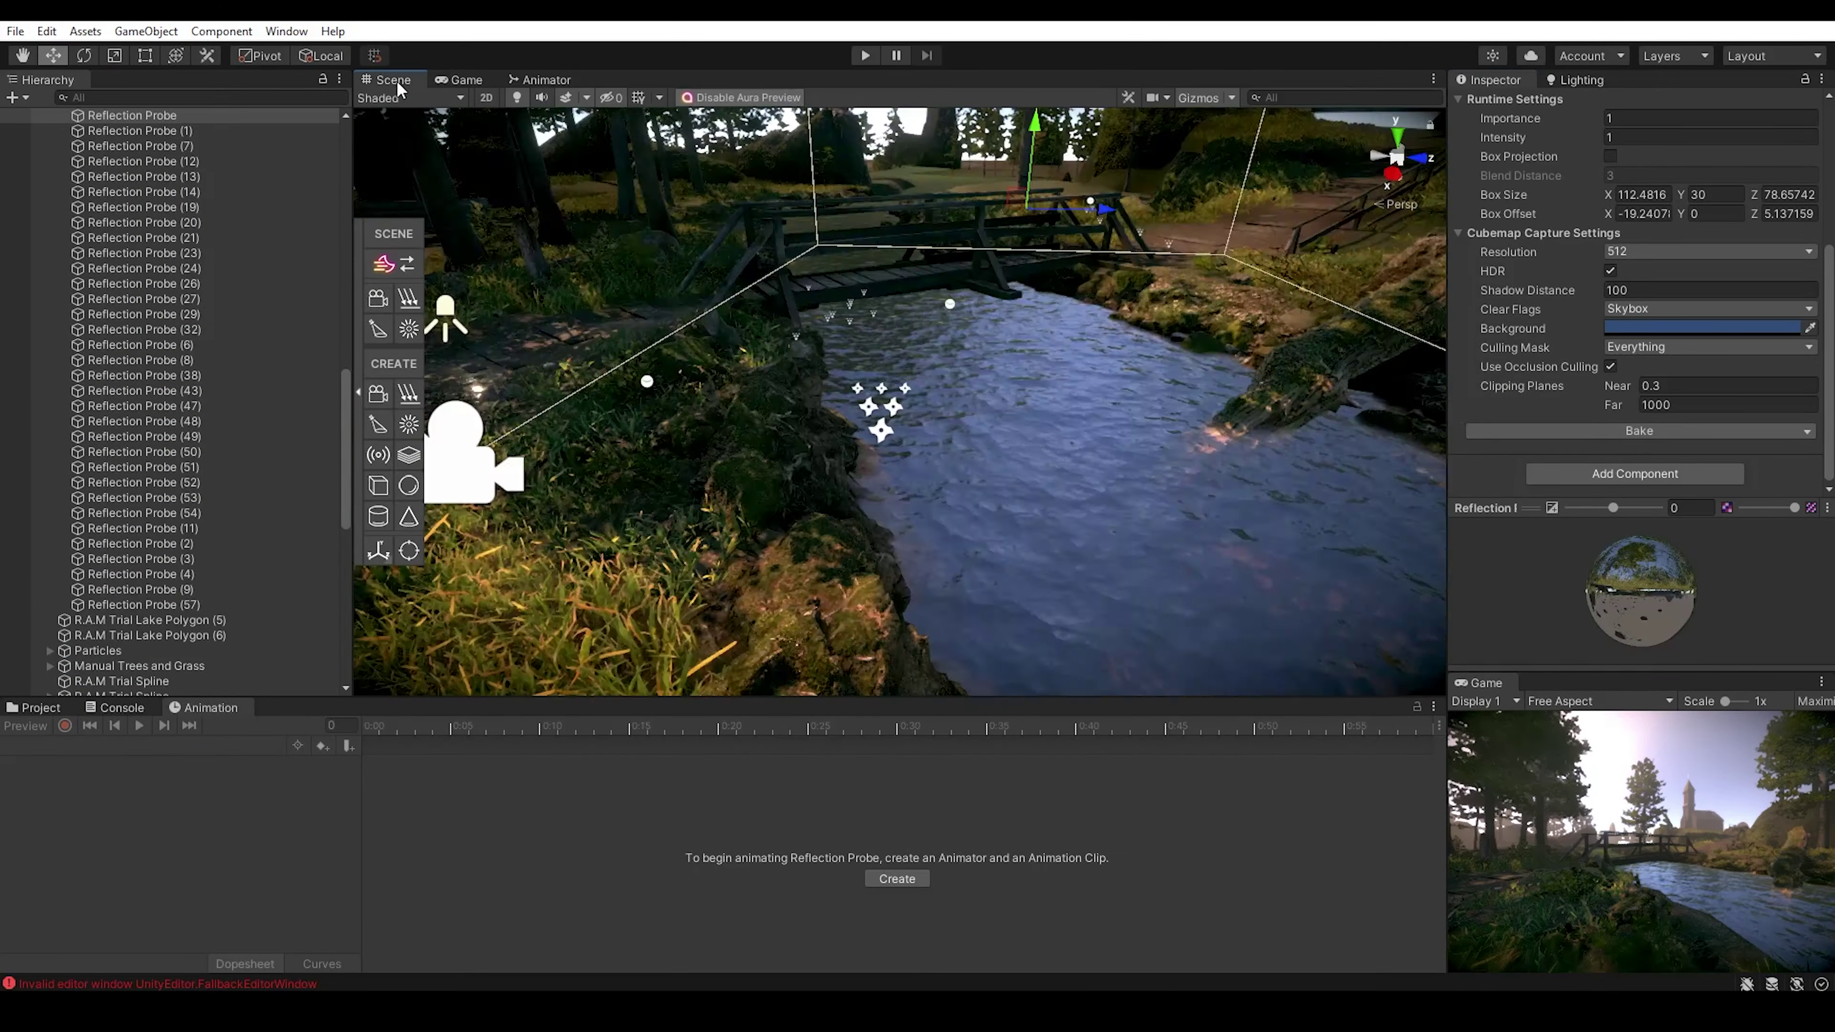
left_click(865, 55)
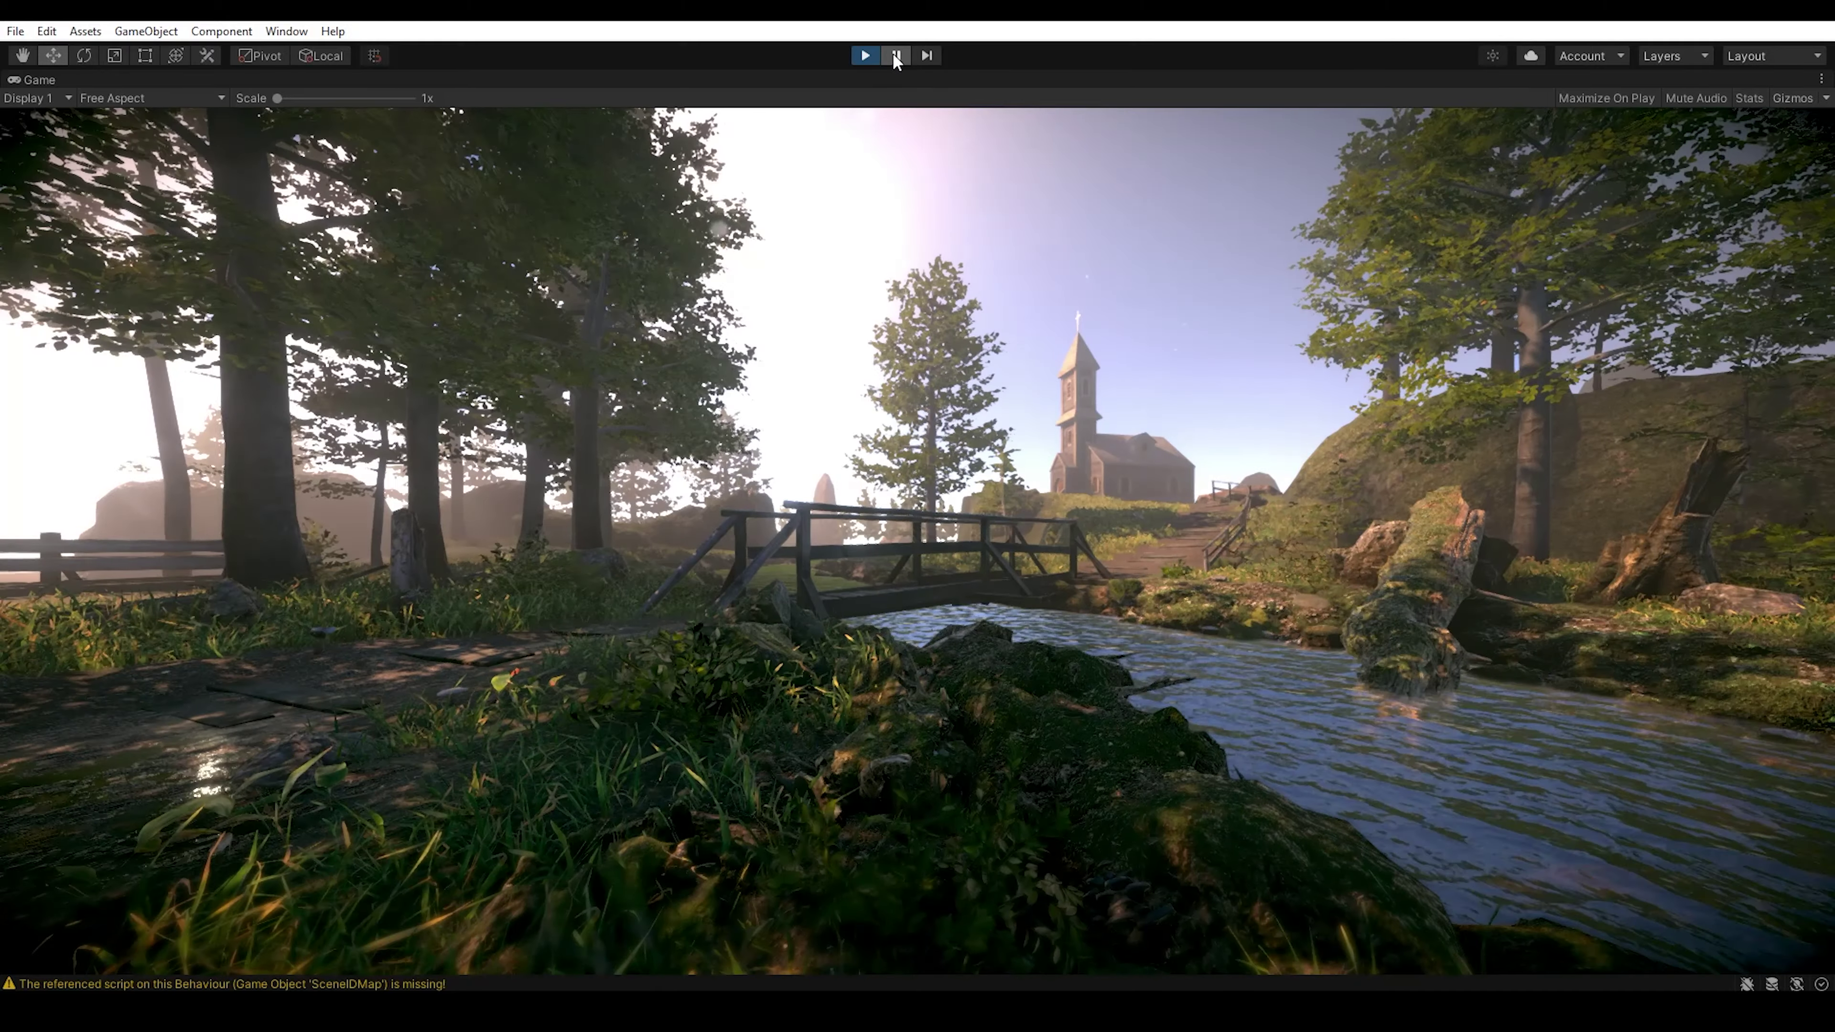